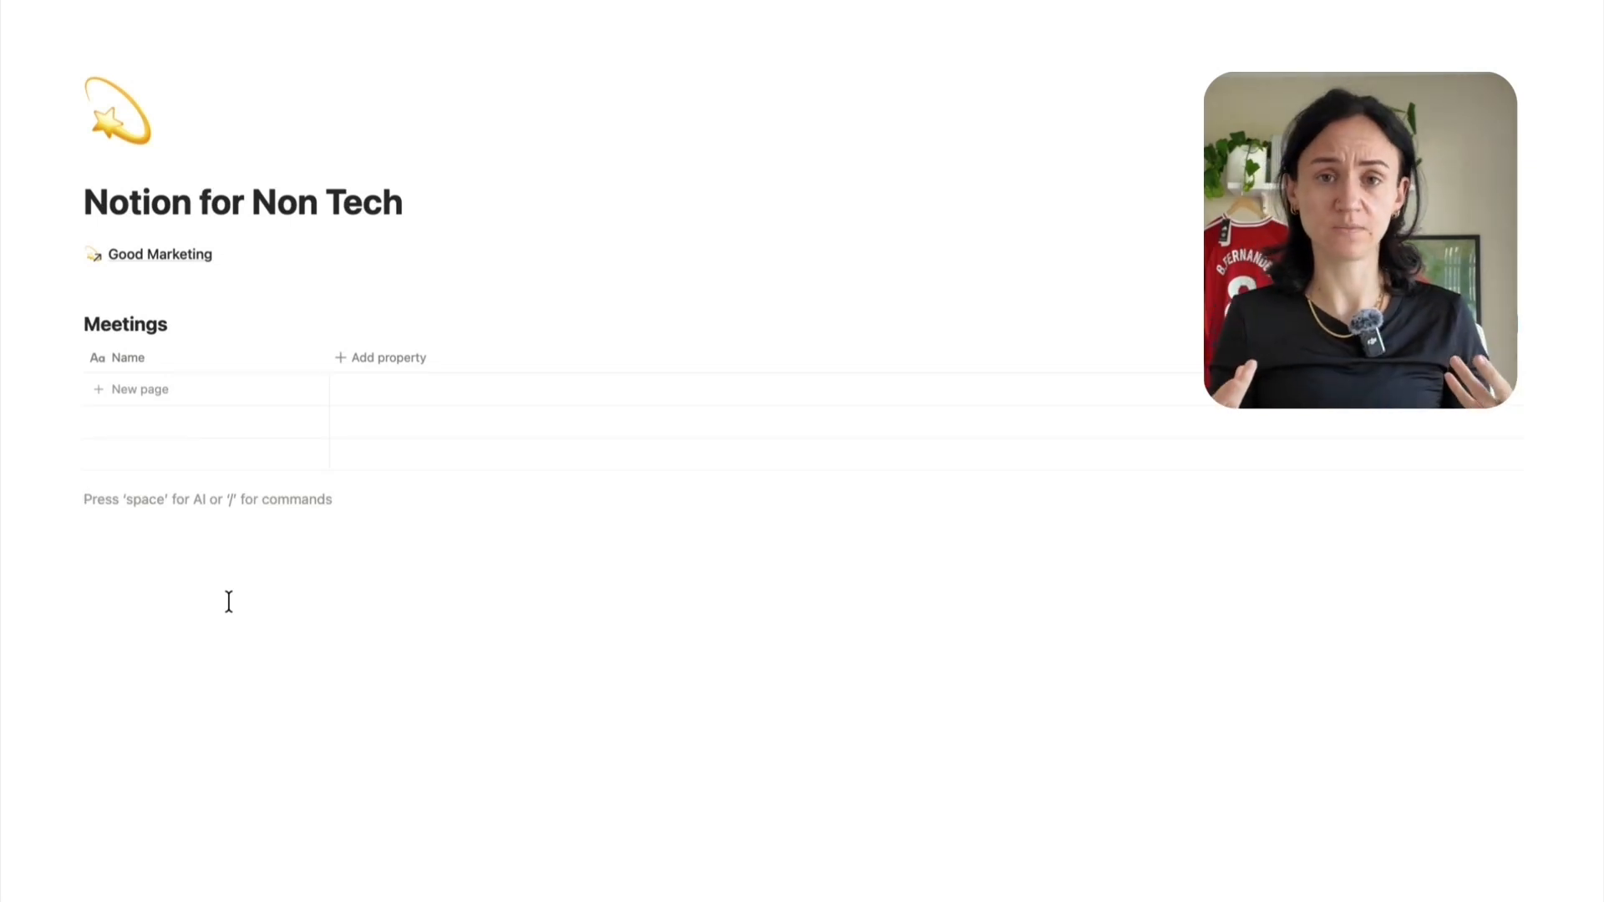
Start a bulleted list below the Meetings database with the items Notes, Who was there and Project
key("Return")
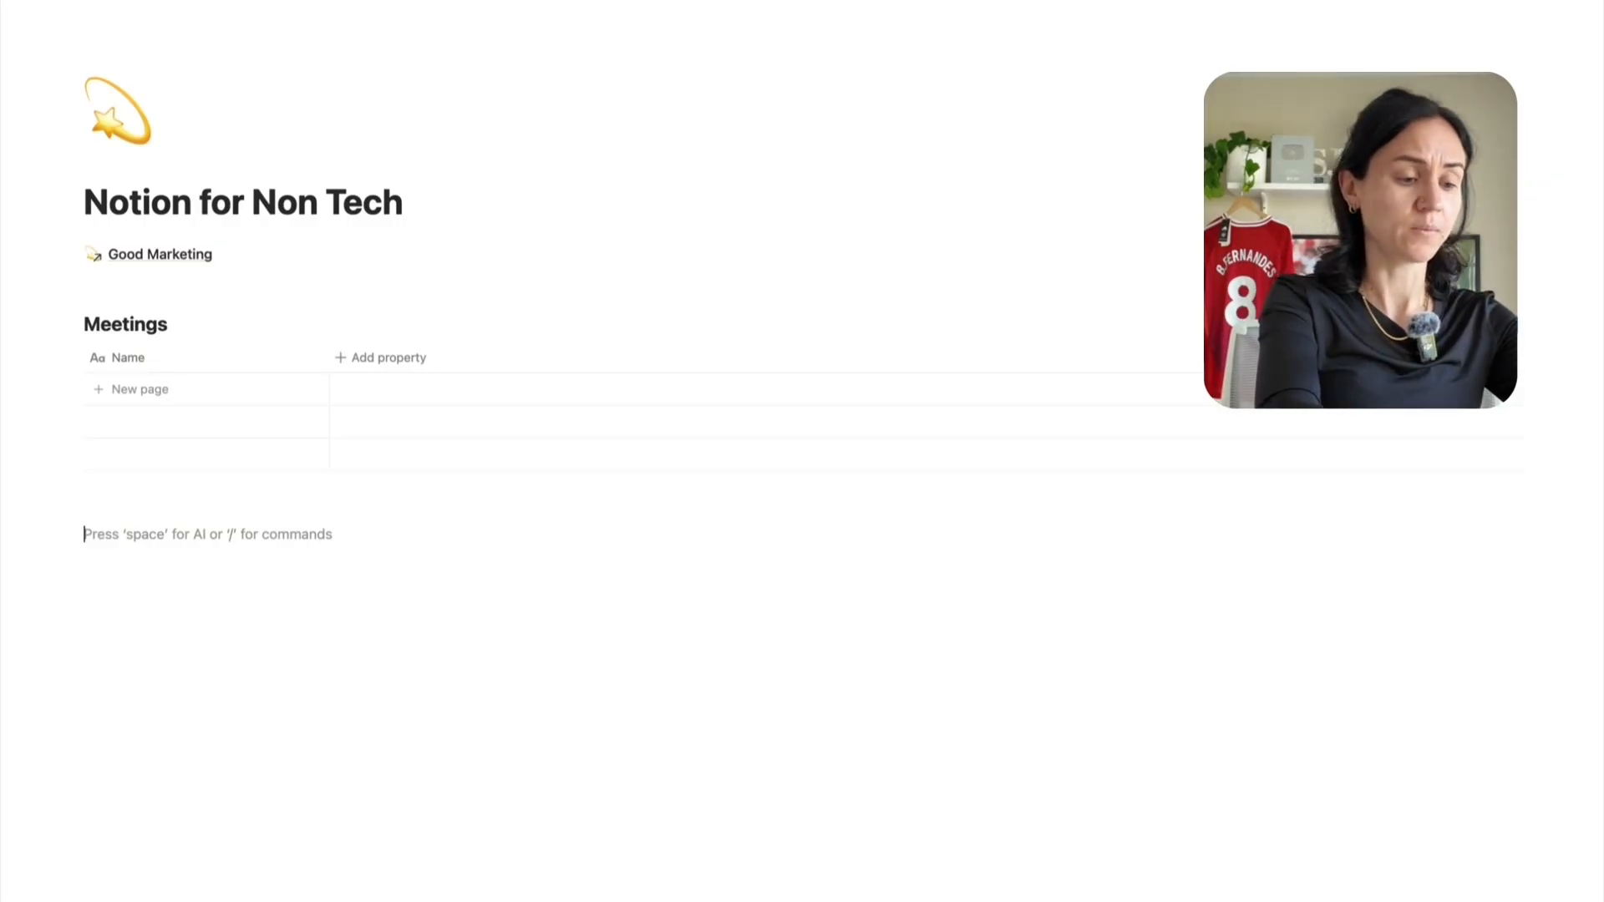
type("/bu")
left_click(108, 592)
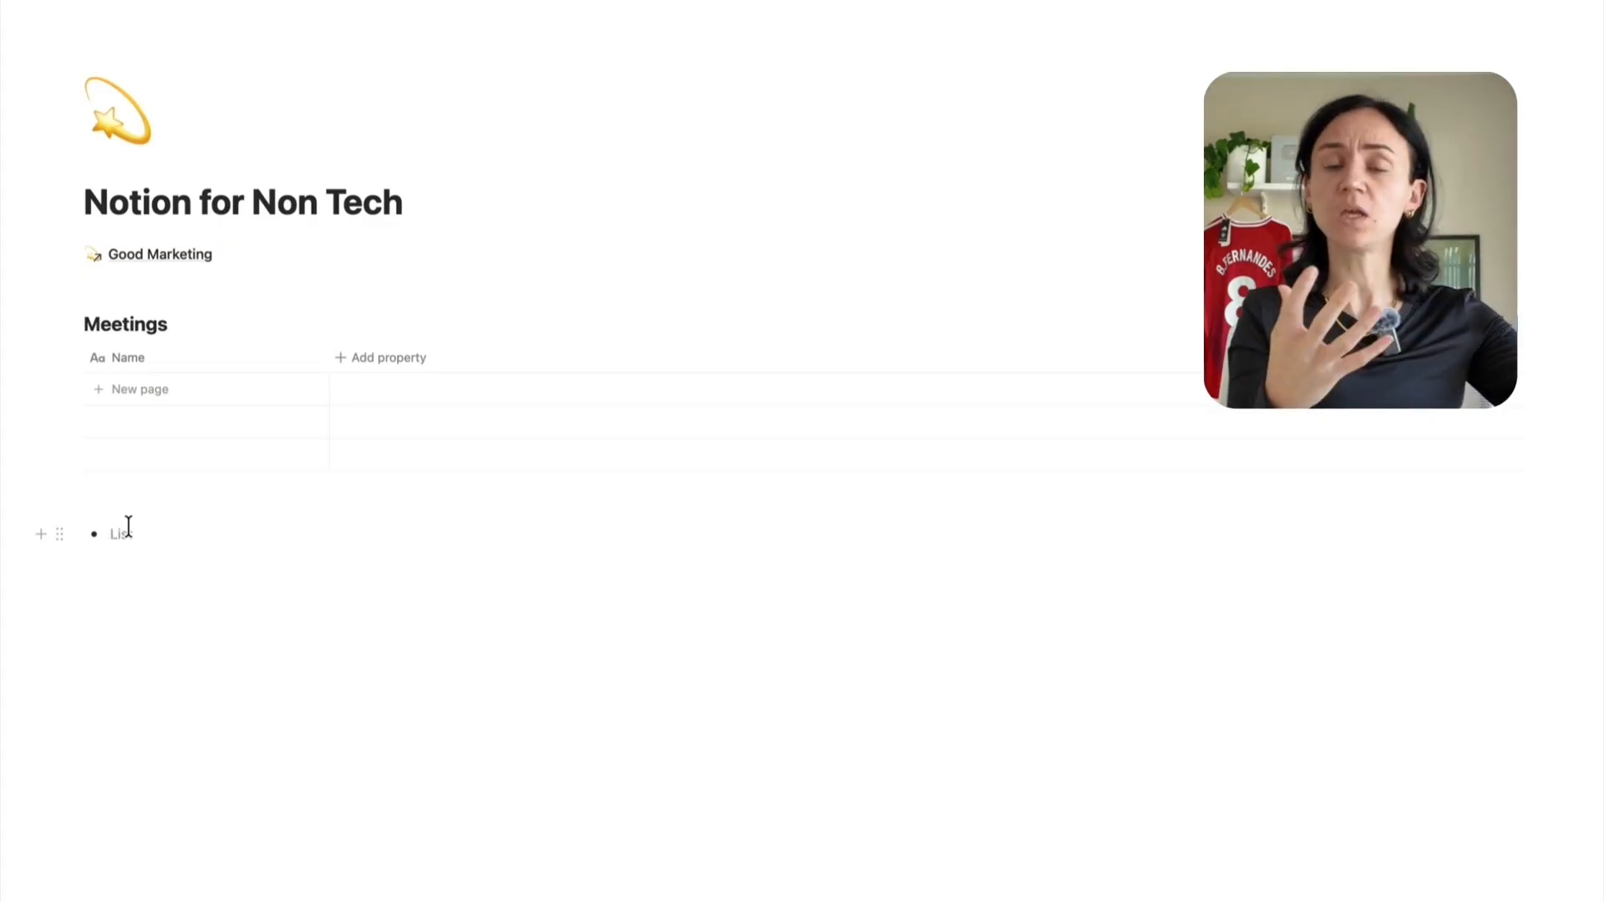
type("Notes")
key("Return")
type("Who was there")
key("Return")
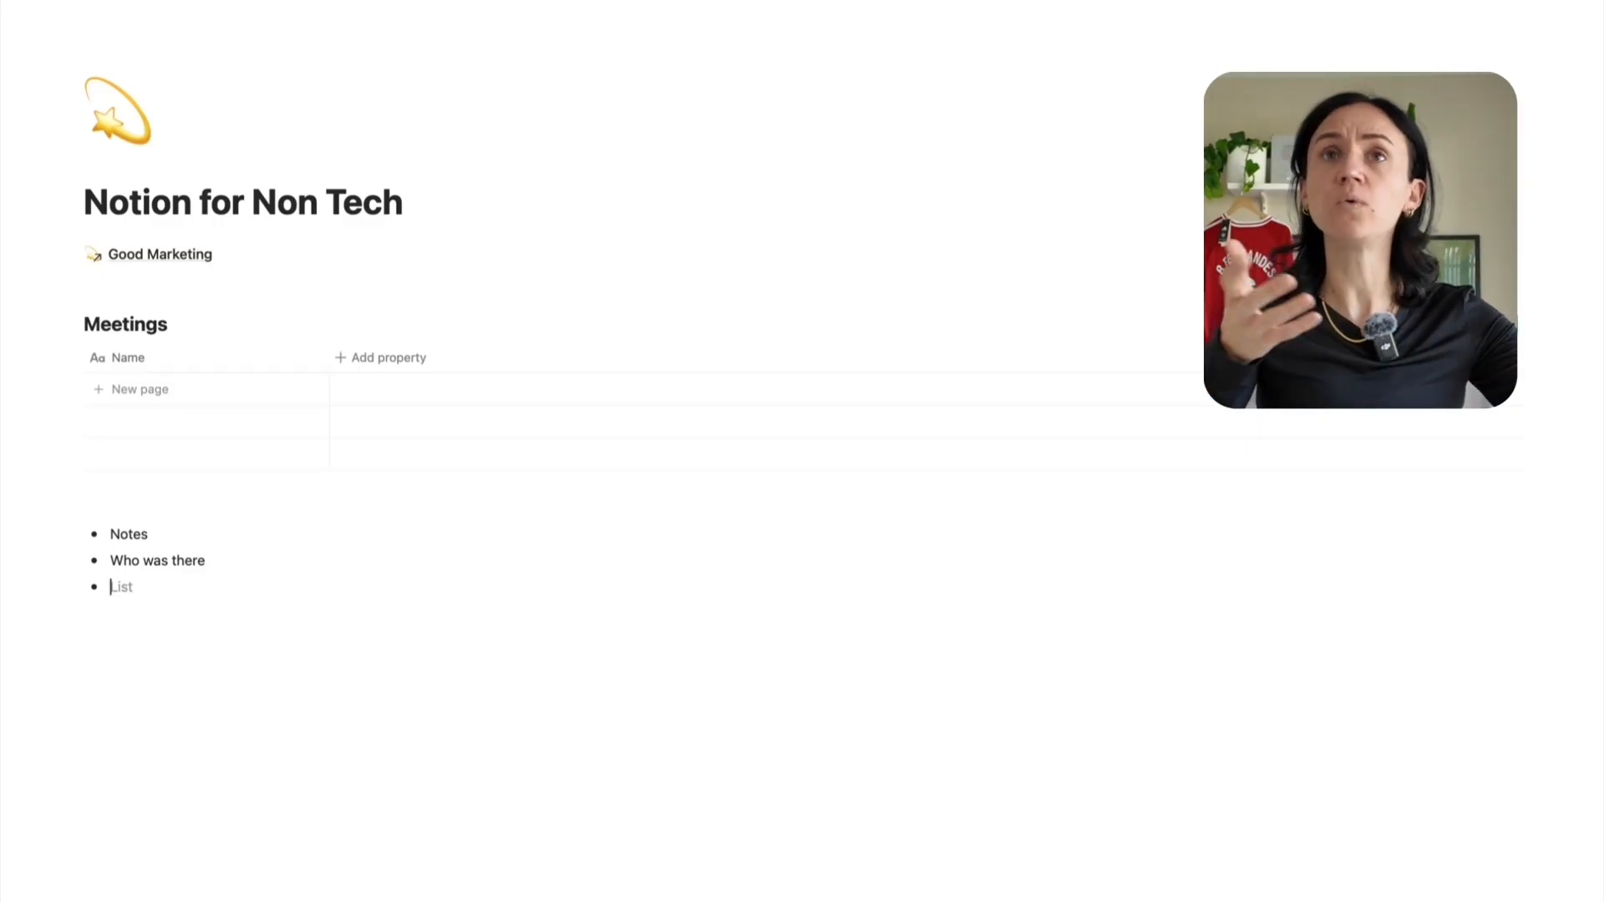
type("Project")
key("Return")
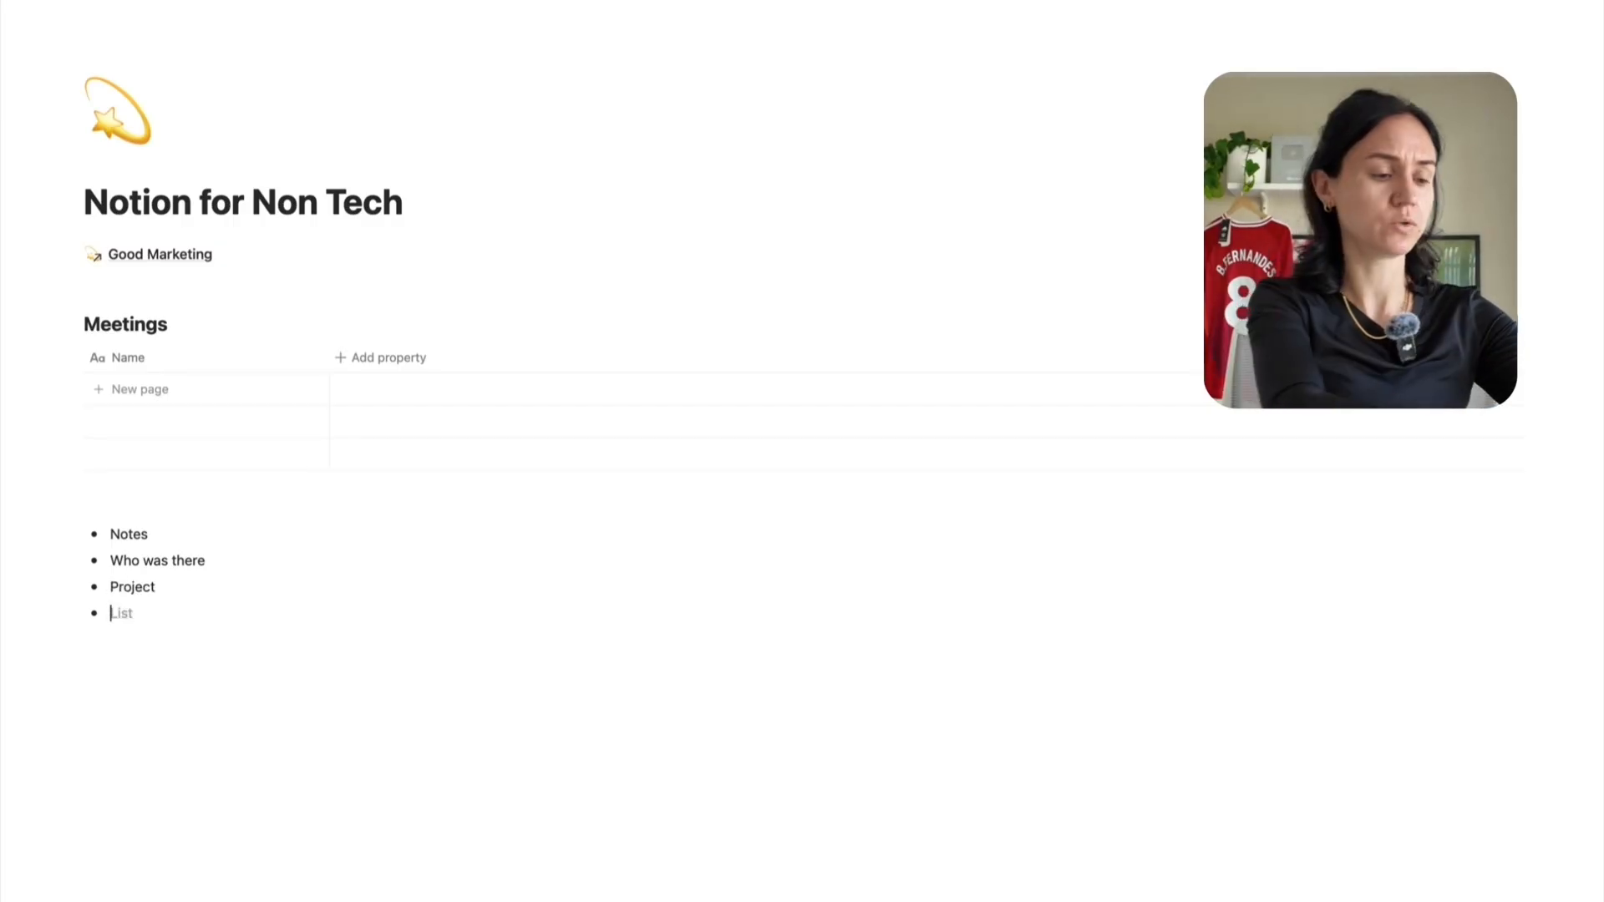
Add the bullets To Do's, Client, Deadlines and When it is, and end the list
type("To Do's")
key("Return")
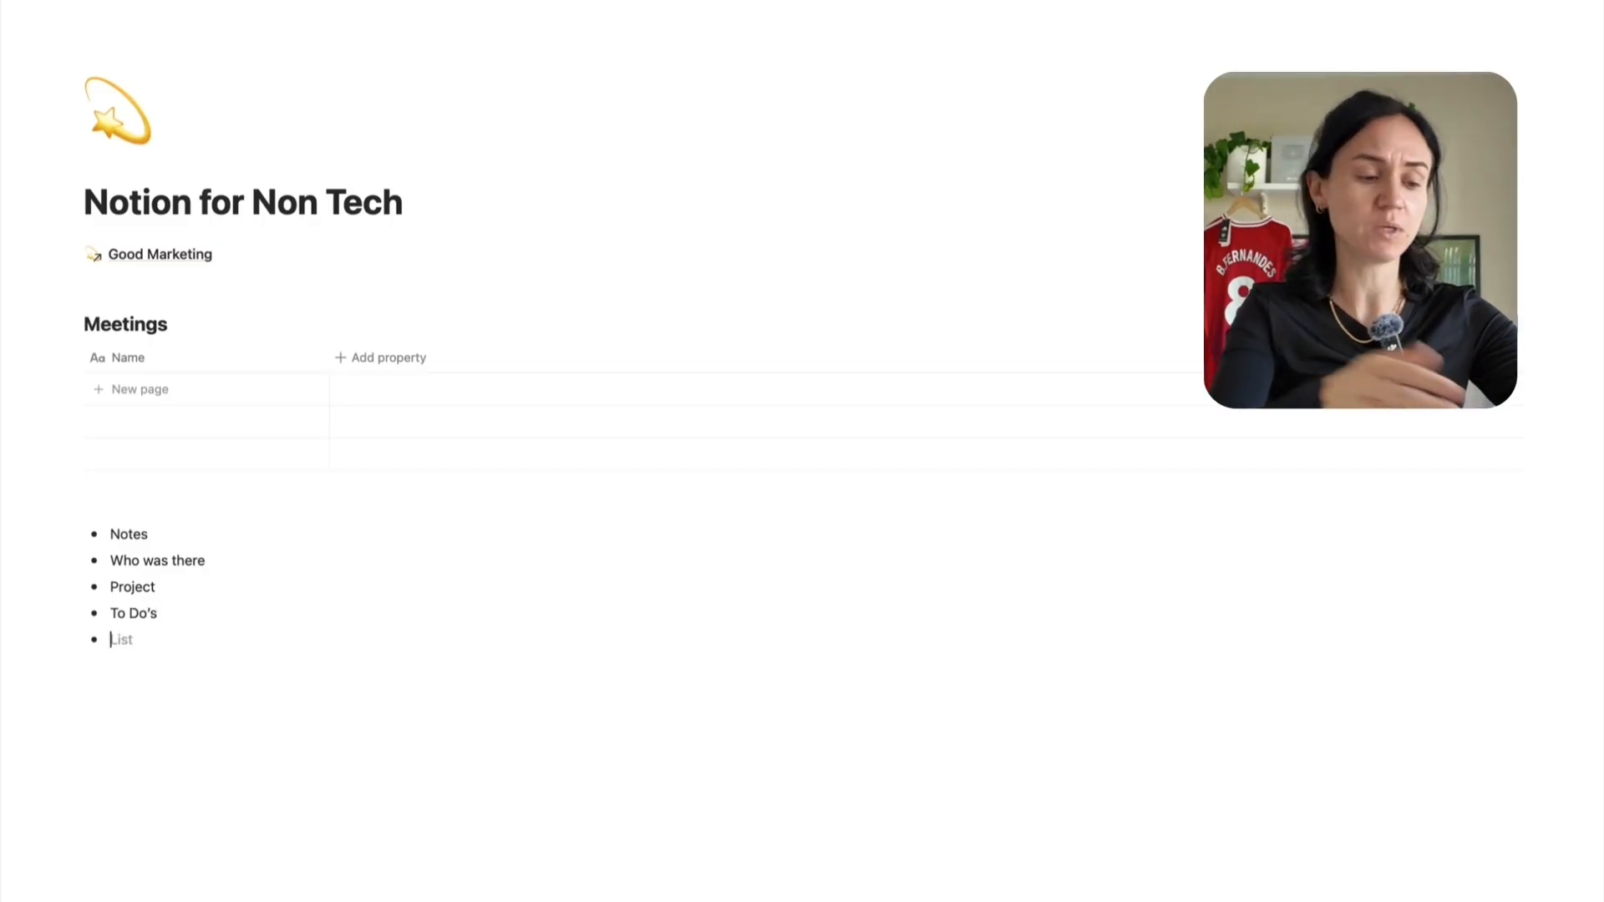
type("Client")
key("Return")
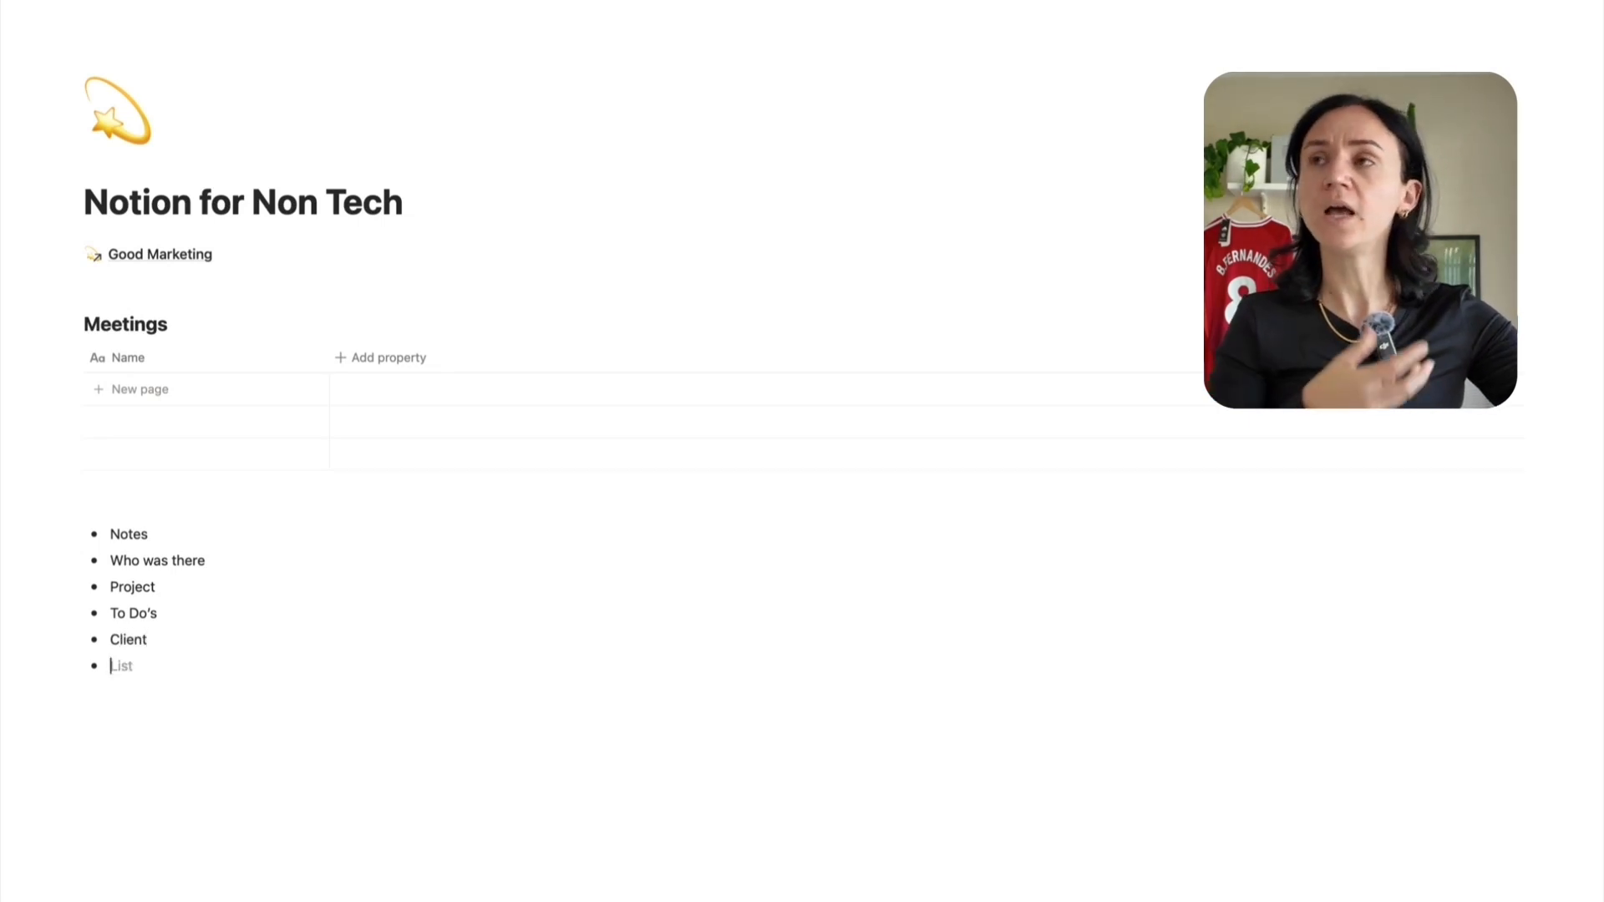
type("Deadline")
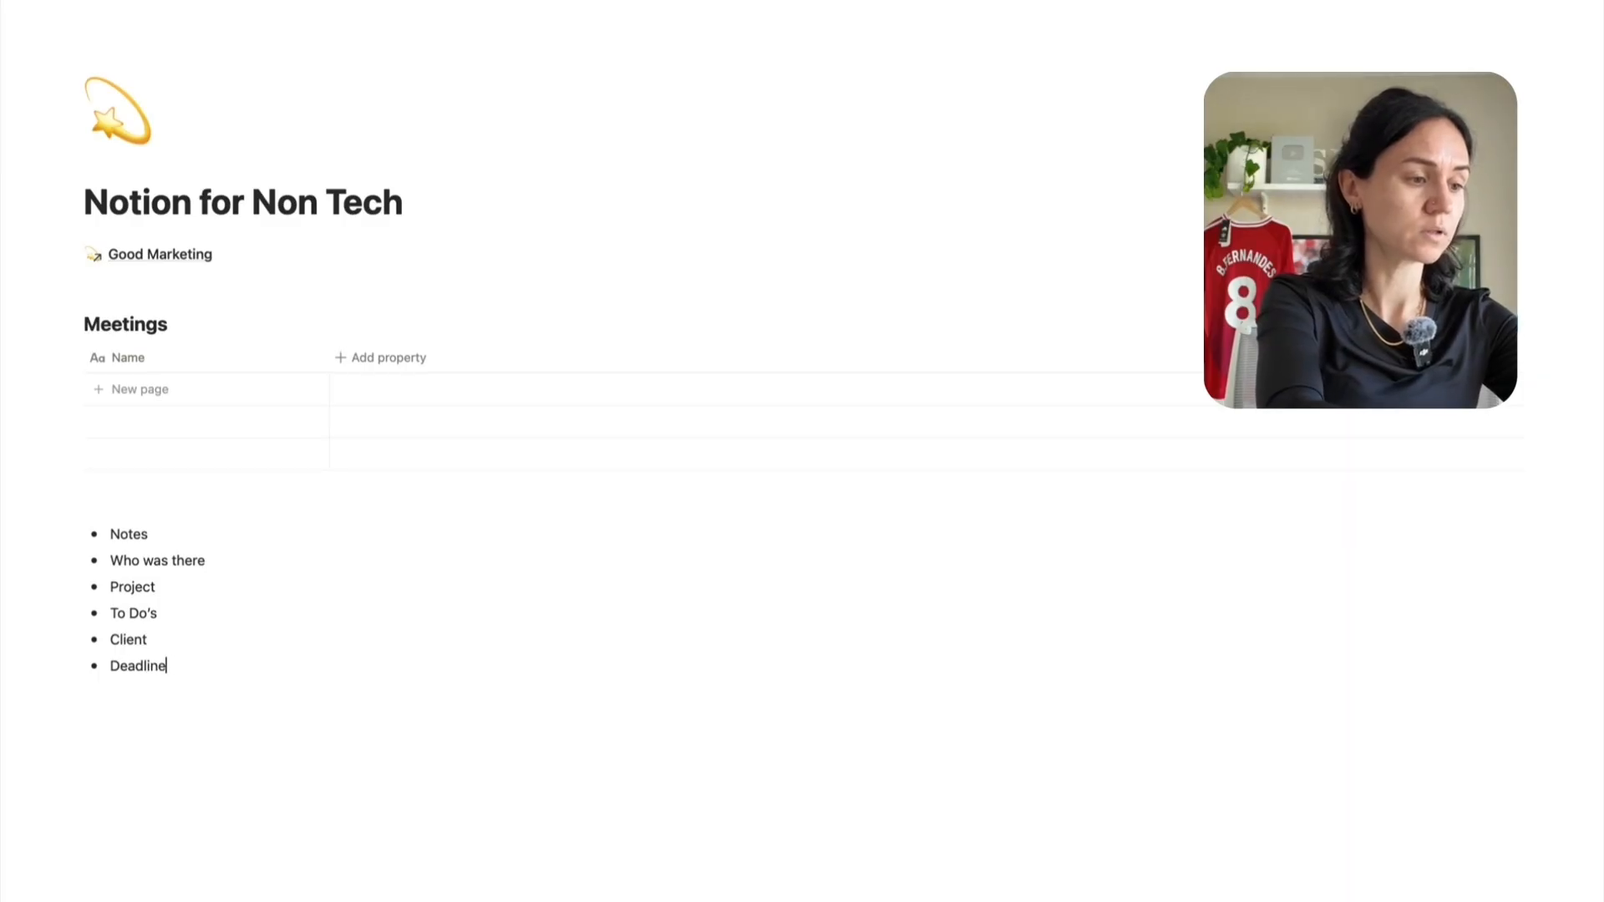
type("s")
key("Return")
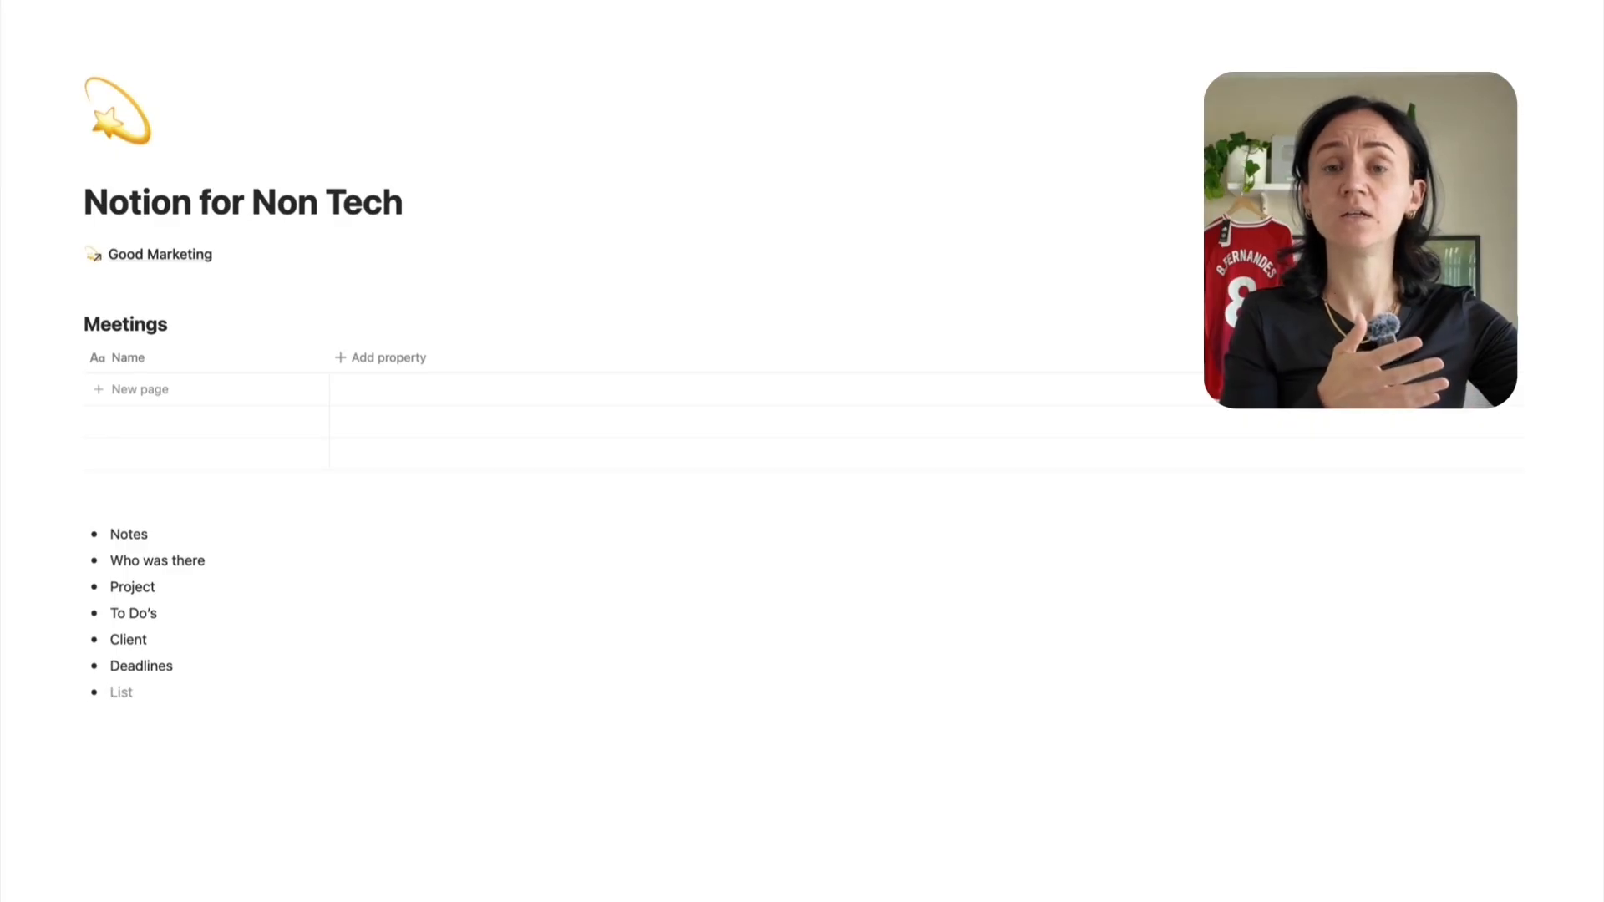
type("When it is")
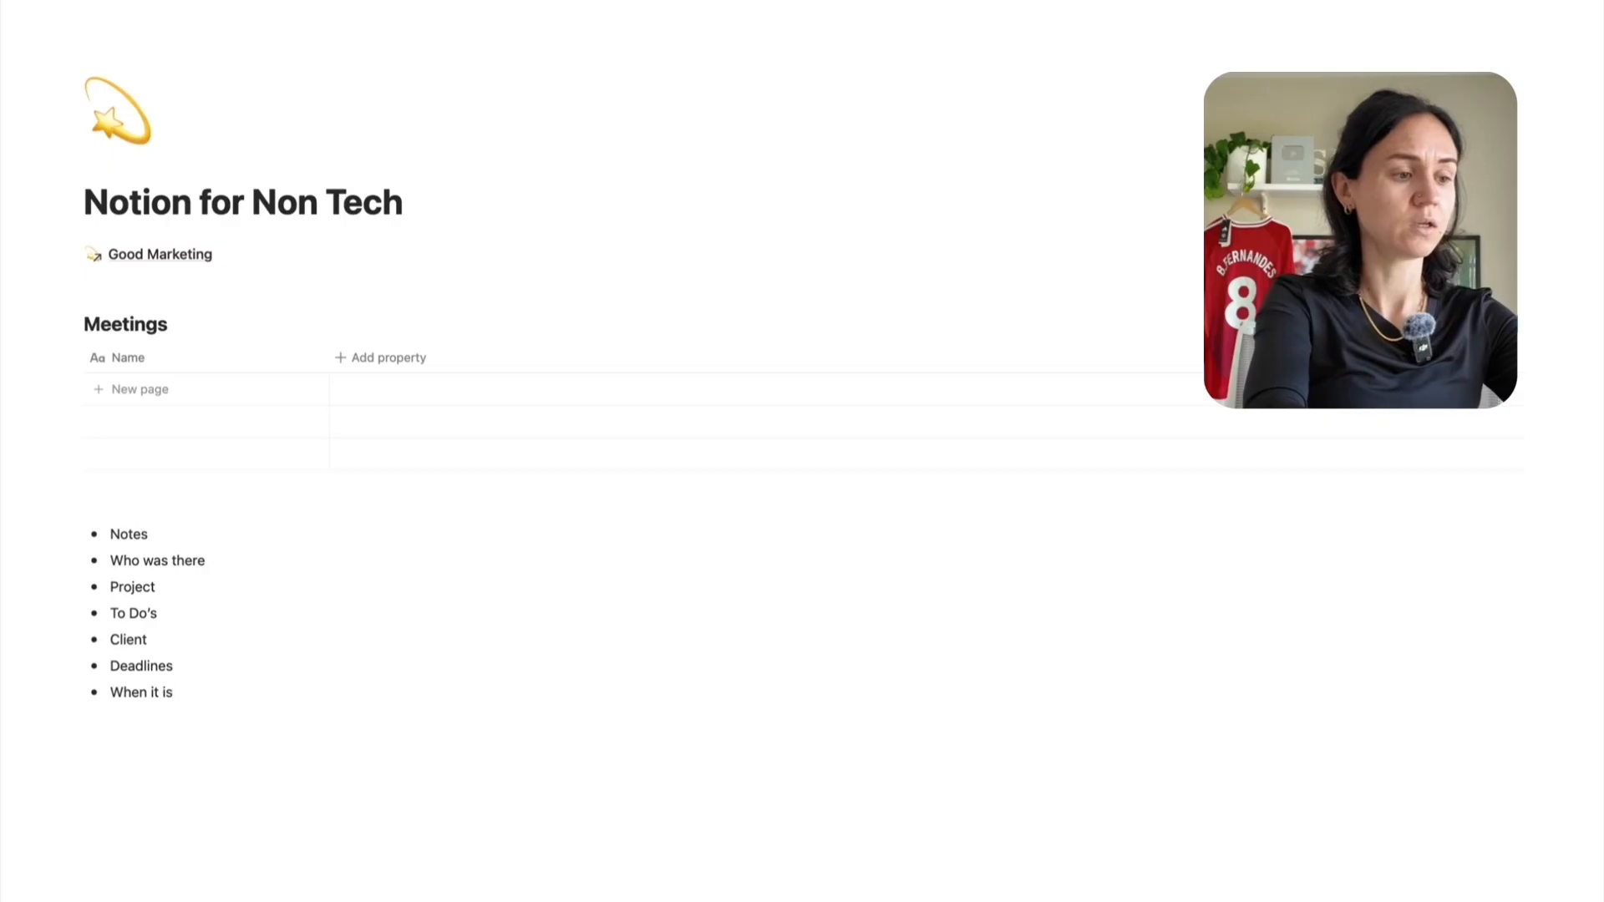
key("Return")
key("Return")
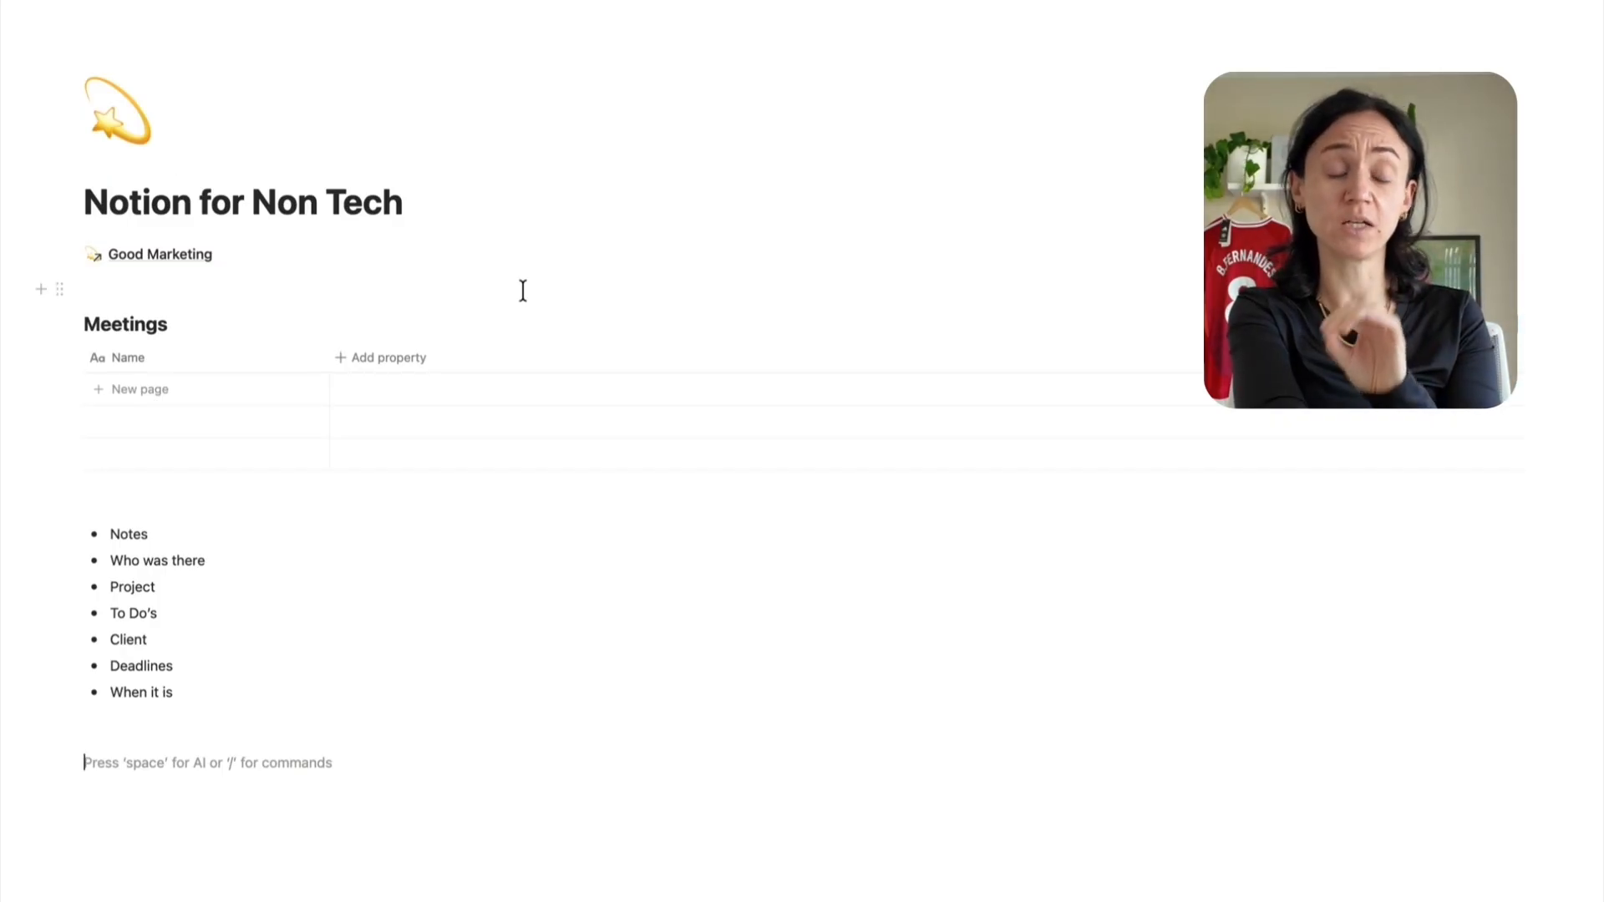
Rename the Meetings database's Name property to Meeting Name and add a Date property beside it
left_click(174, 358)
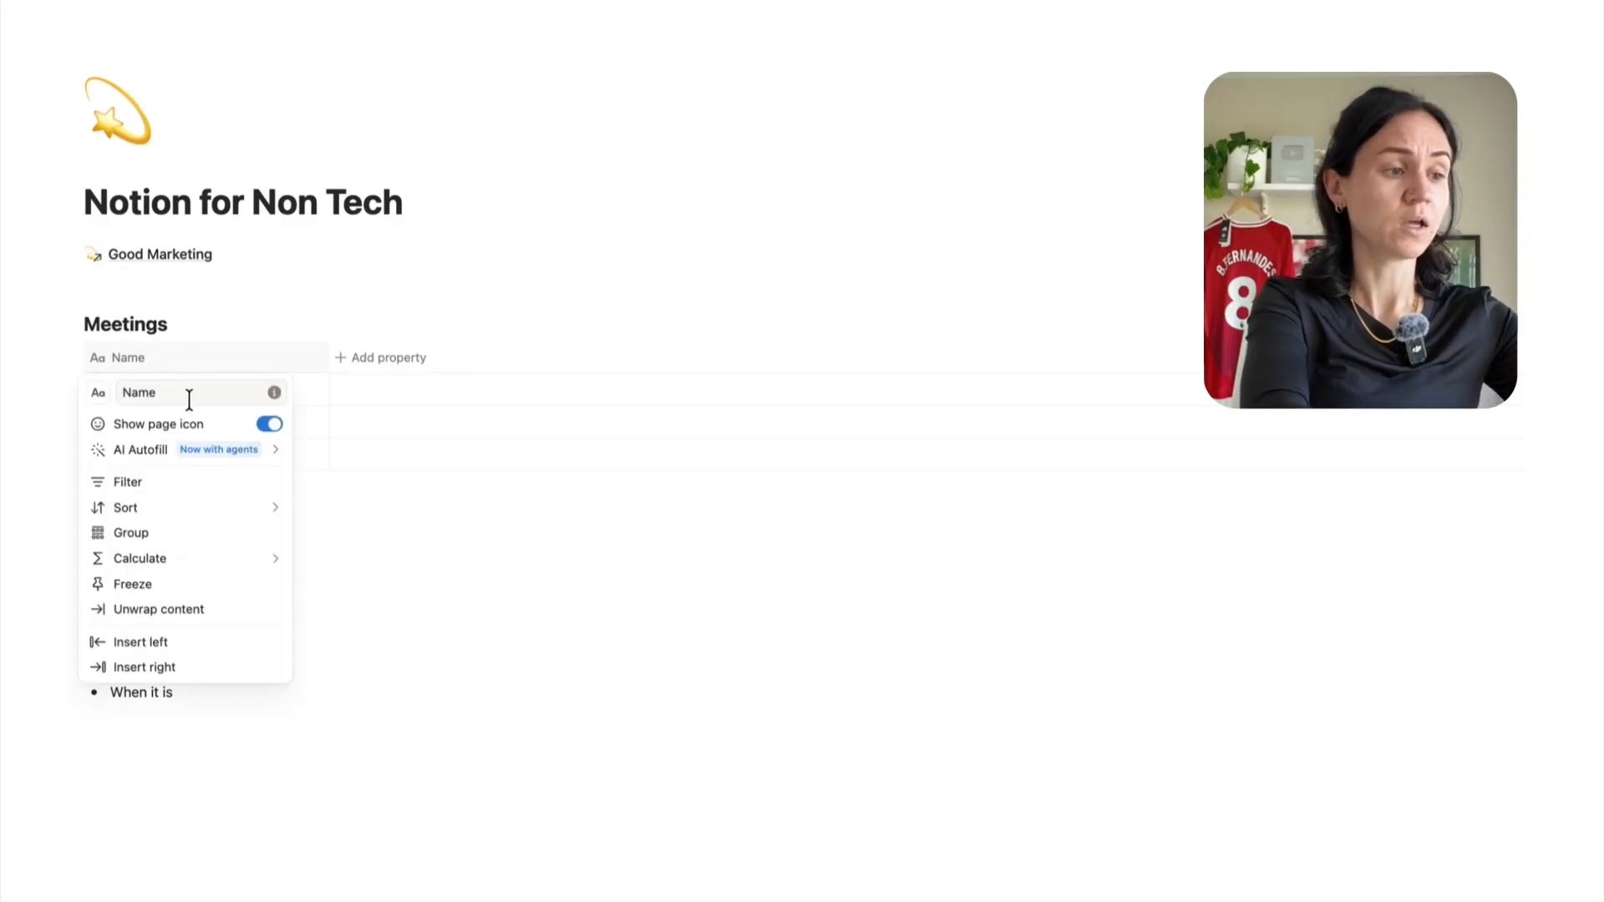
type("Meeting Name")
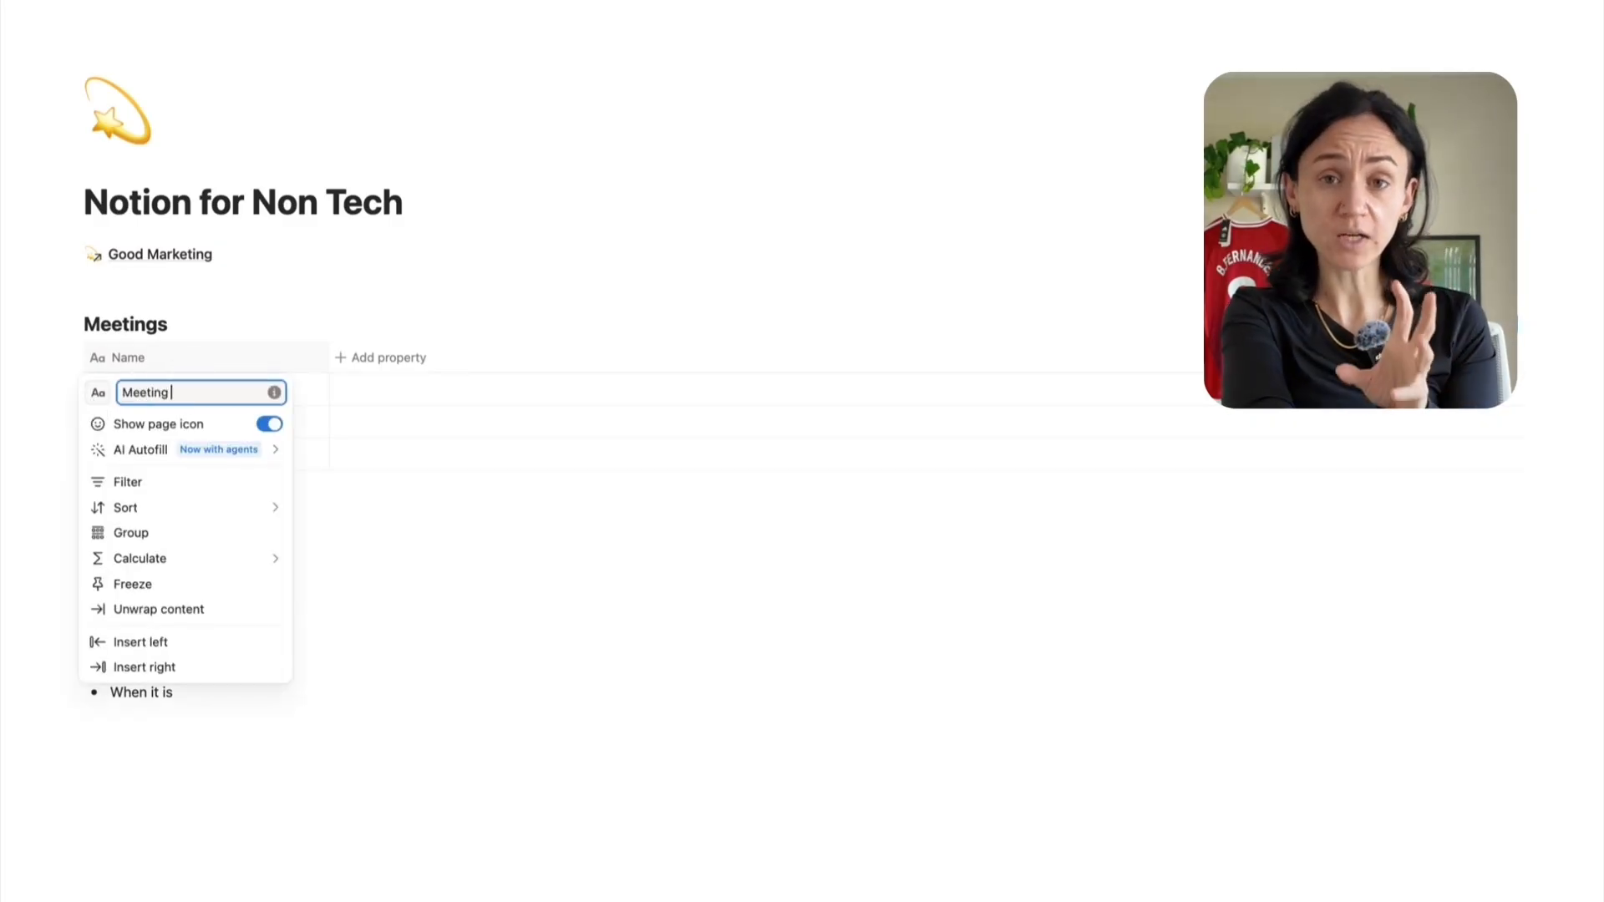
left_click(329, 324)
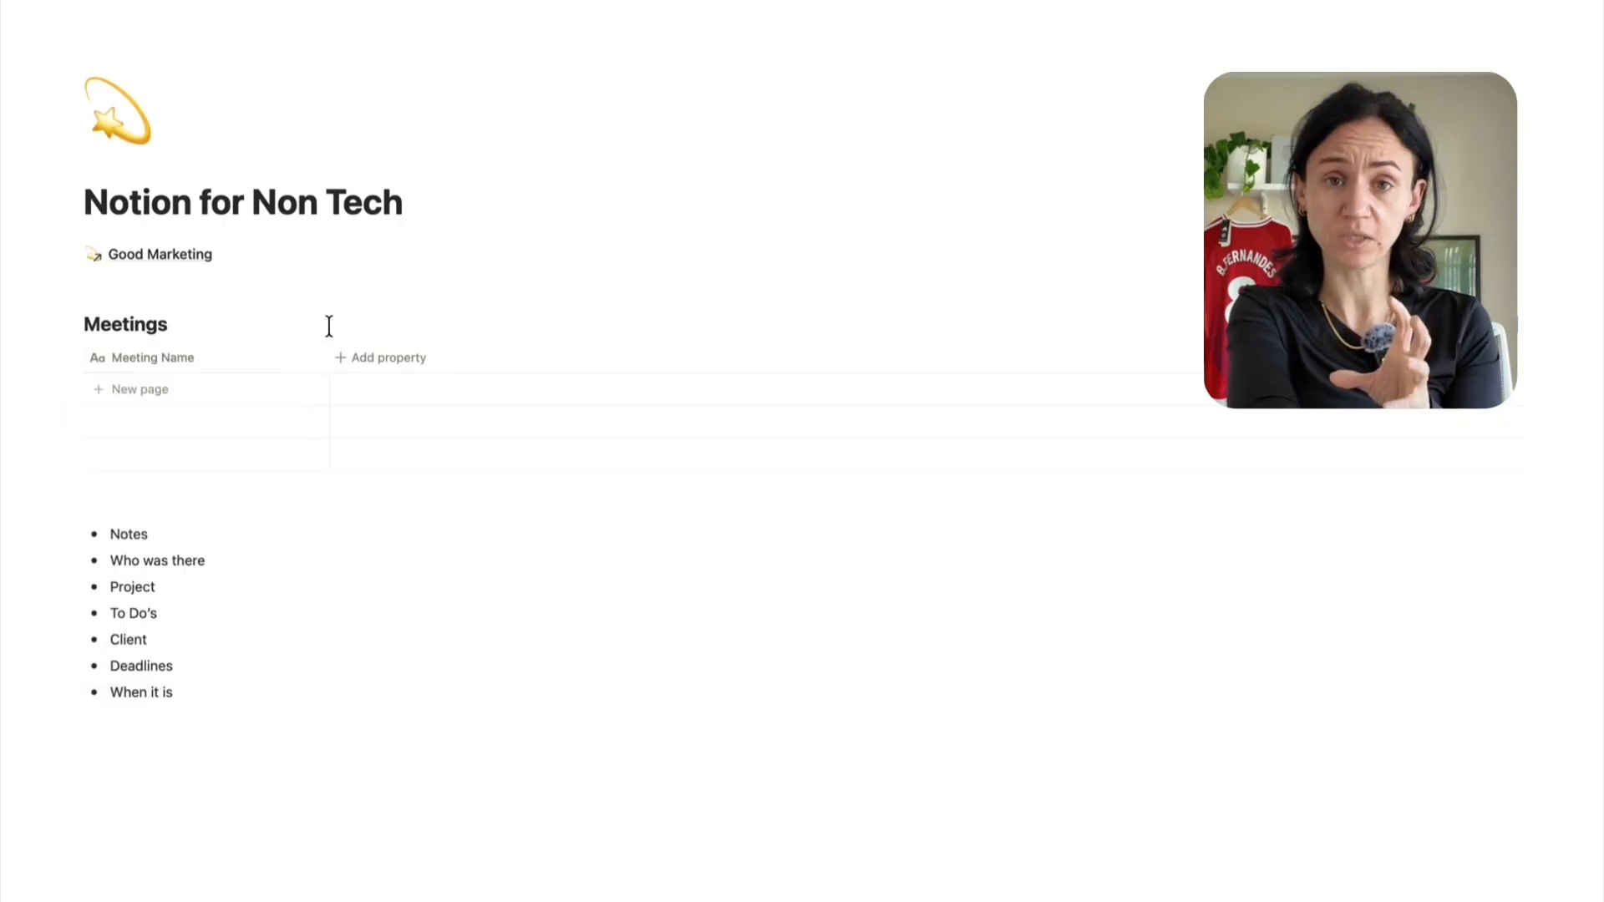
left_click(377, 368)
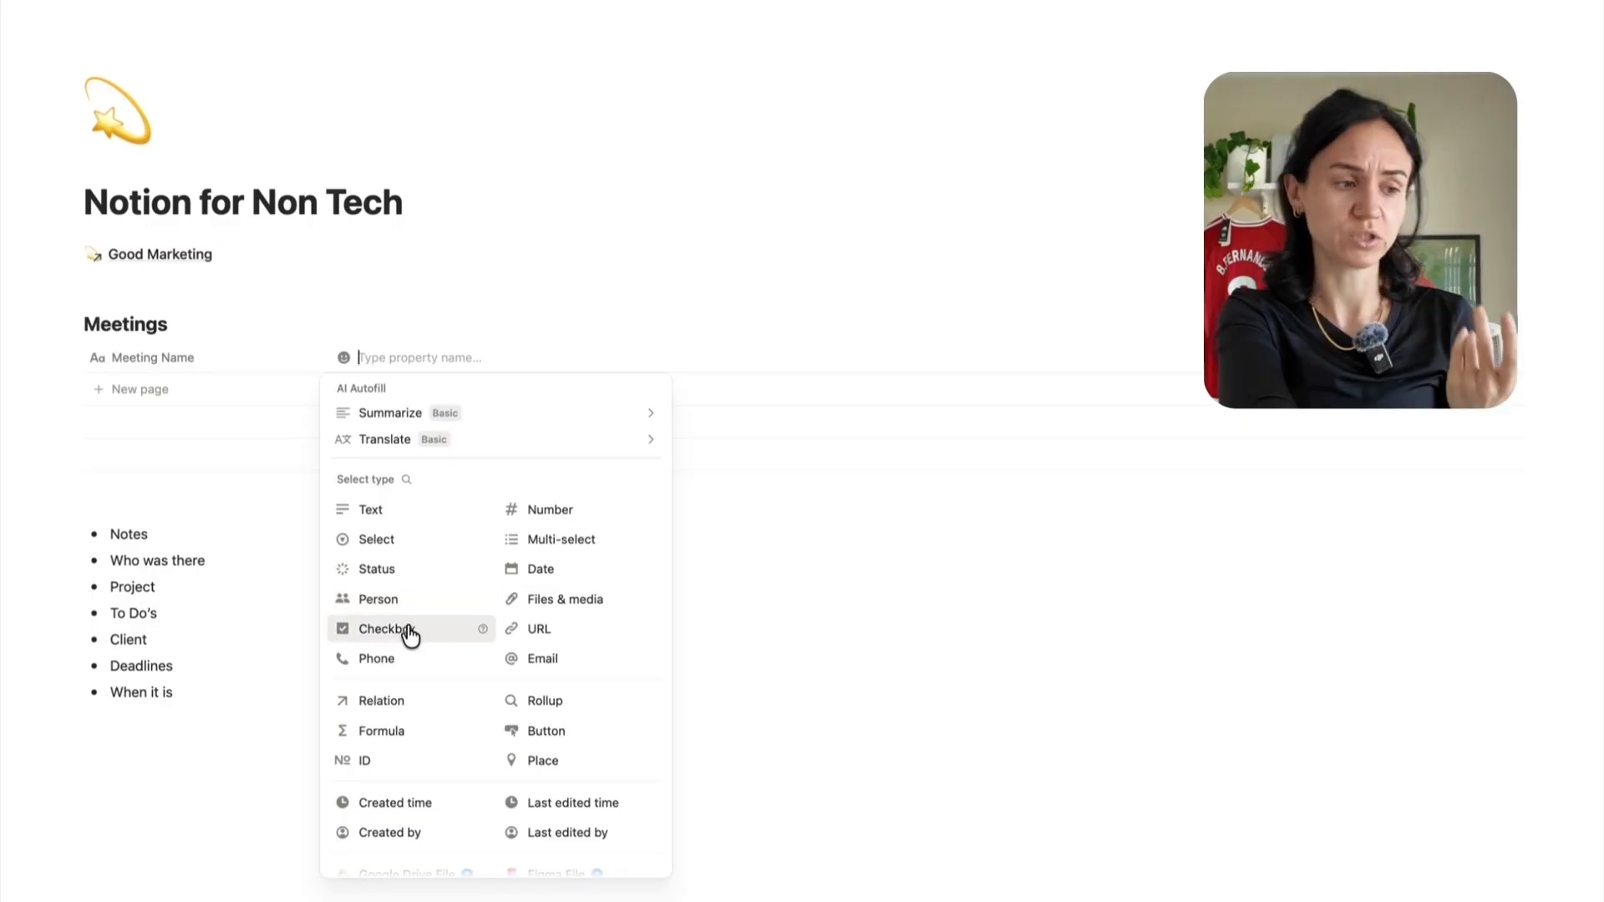
left_click(575, 572)
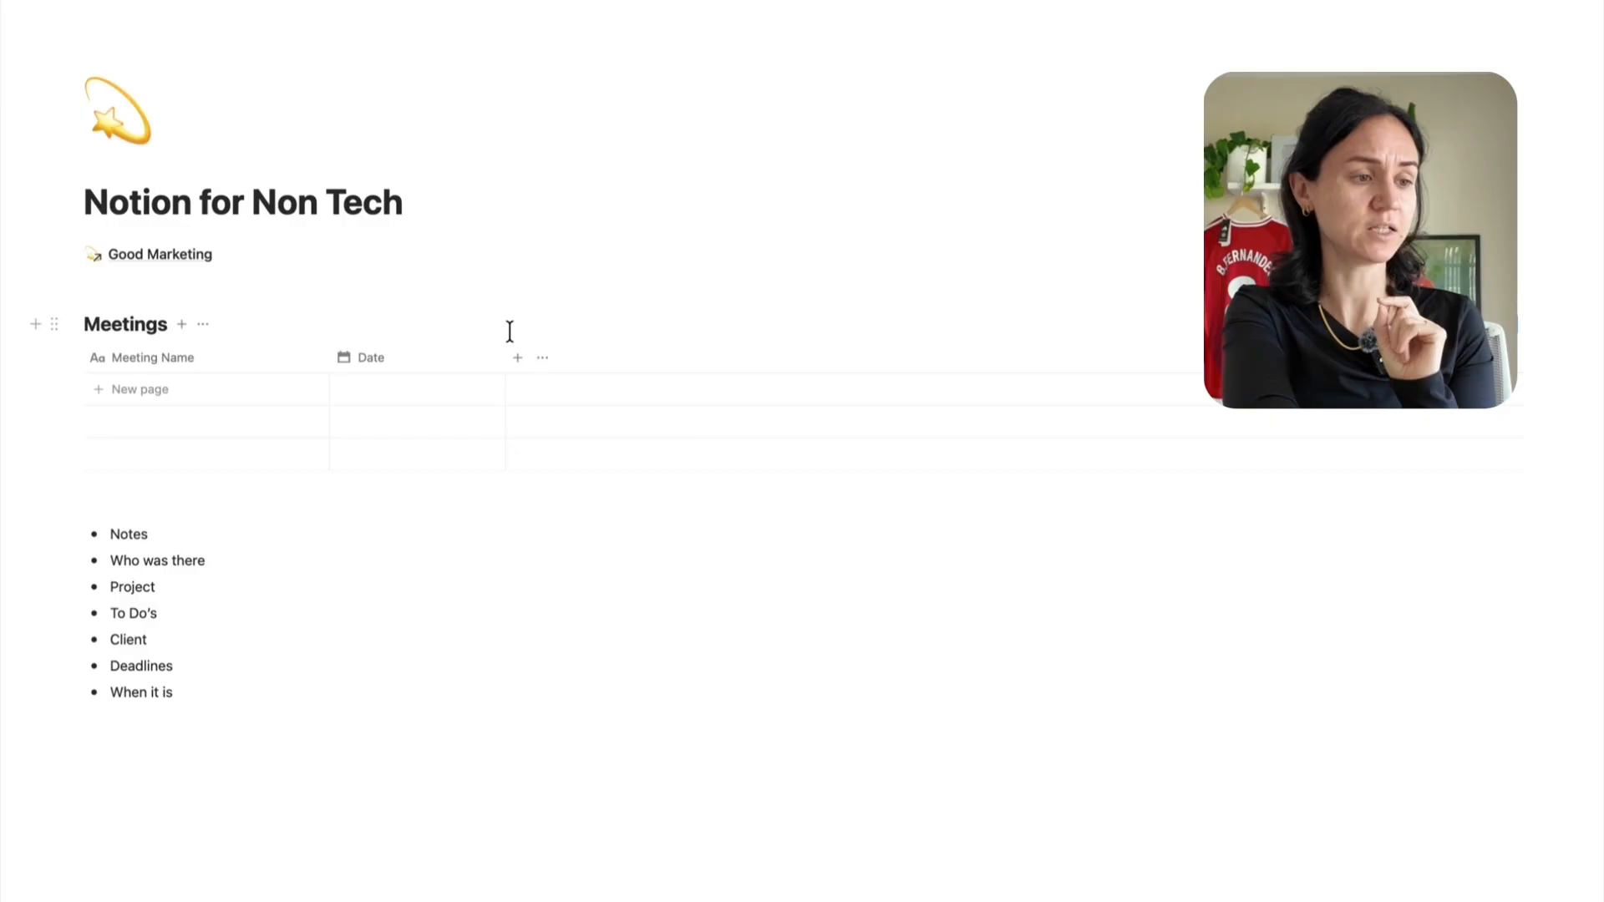
left_click(515, 359)
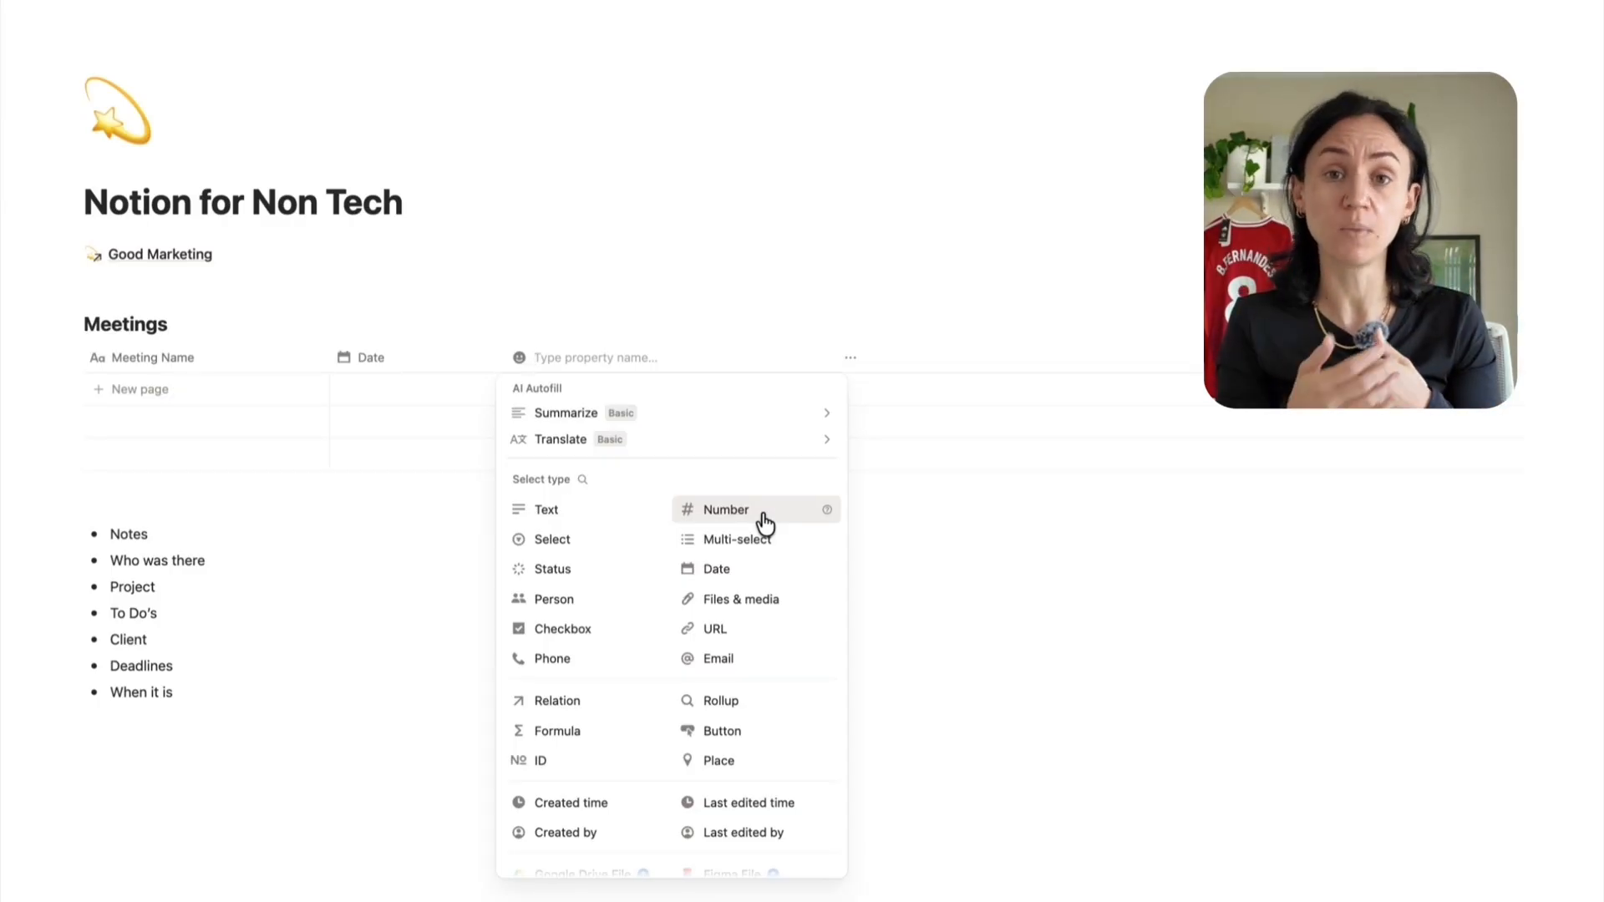
scroll(736, 804, "down", 1)
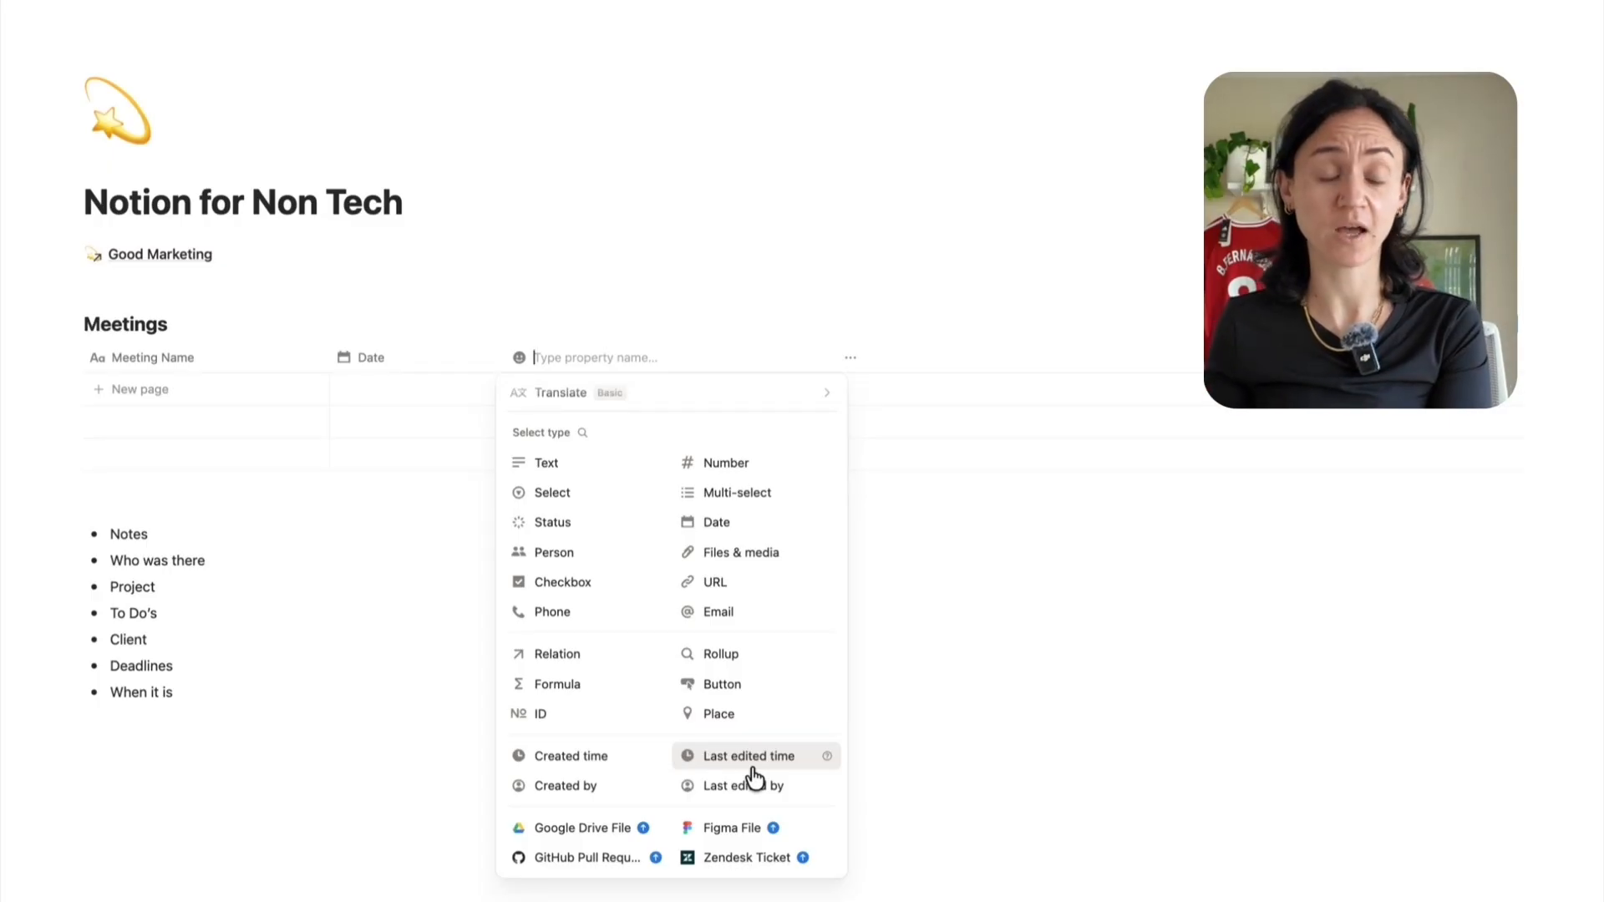
left_click(895, 276)
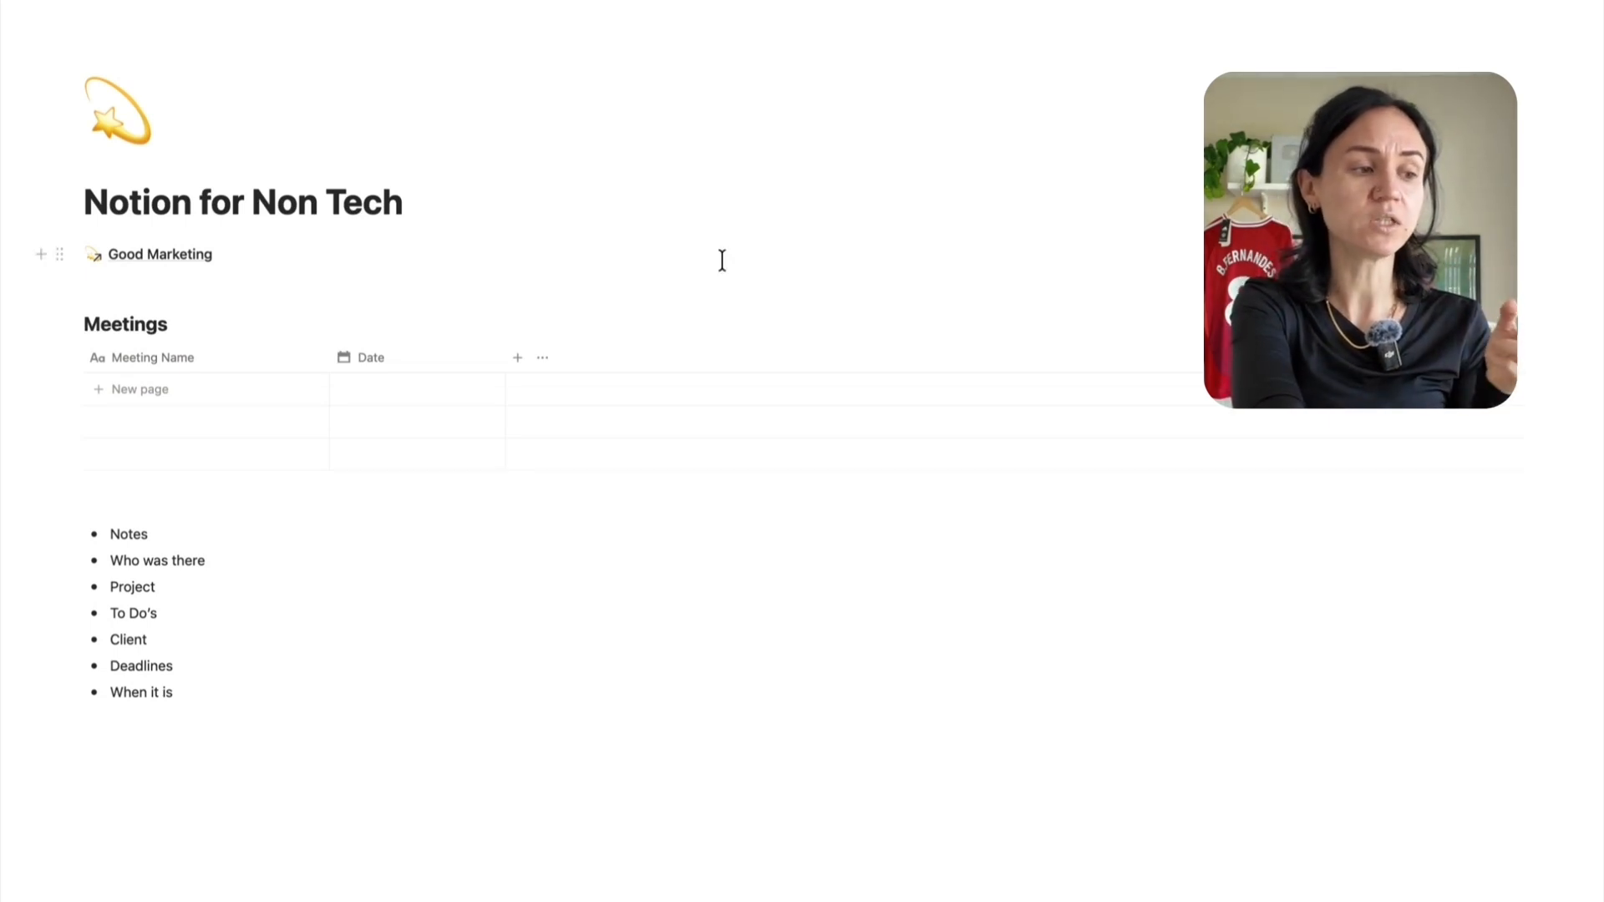
Add a Person property to the Meetings database
left_click(519, 364)
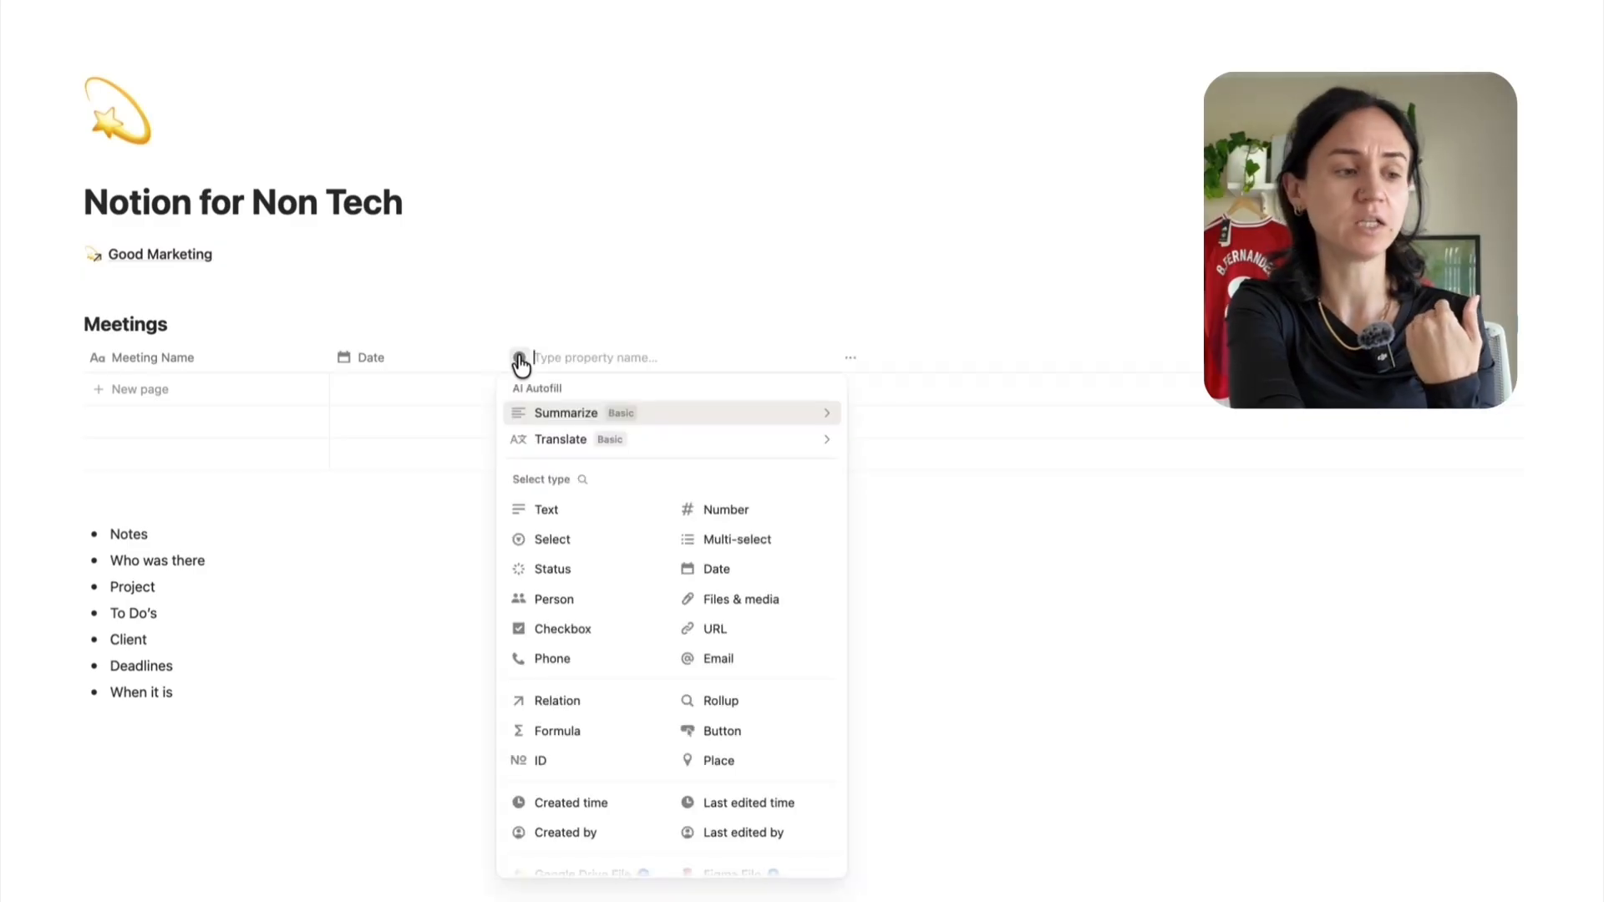
left_click(575, 600)
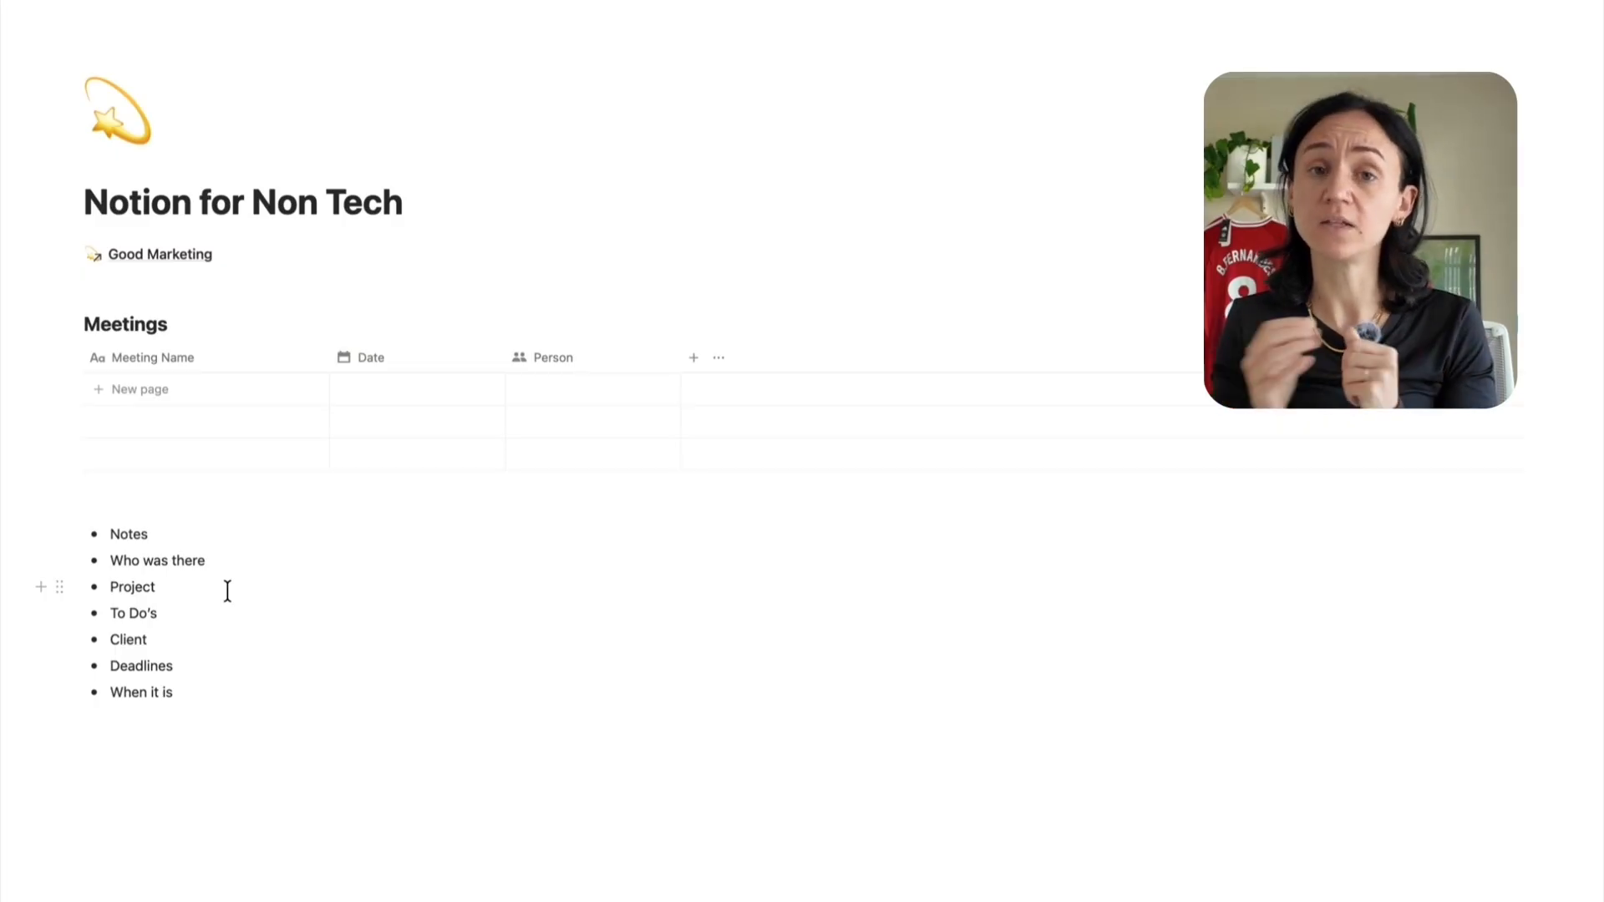
Insert an inline database below the bulleted list and title it Projects
left_click(150, 751)
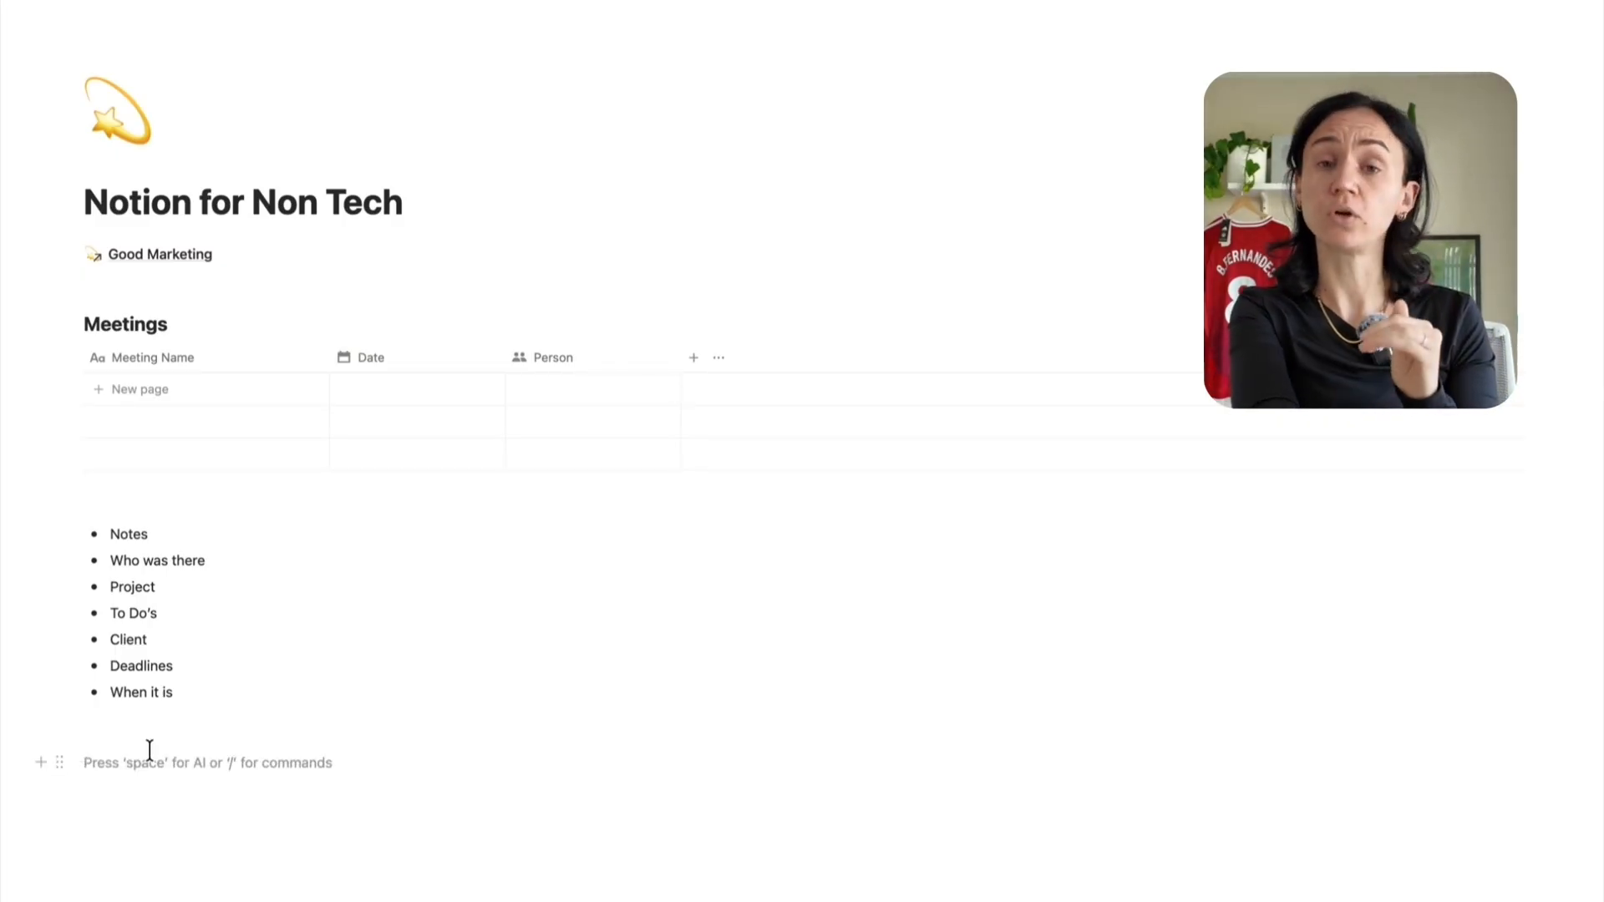
type("/data")
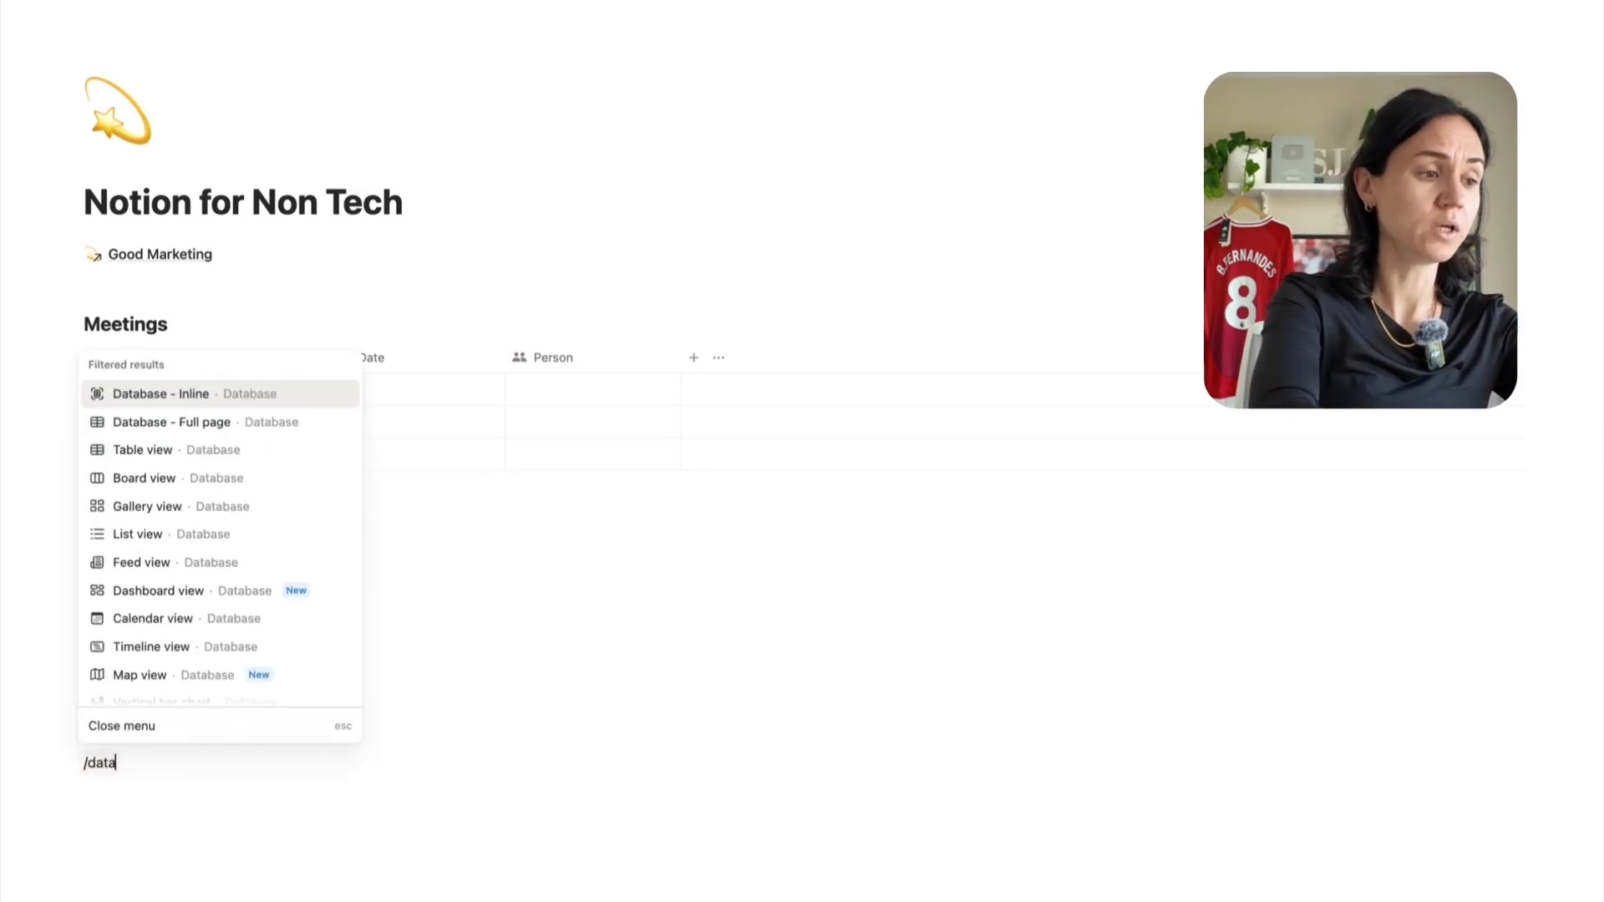
left_click(159, 394)
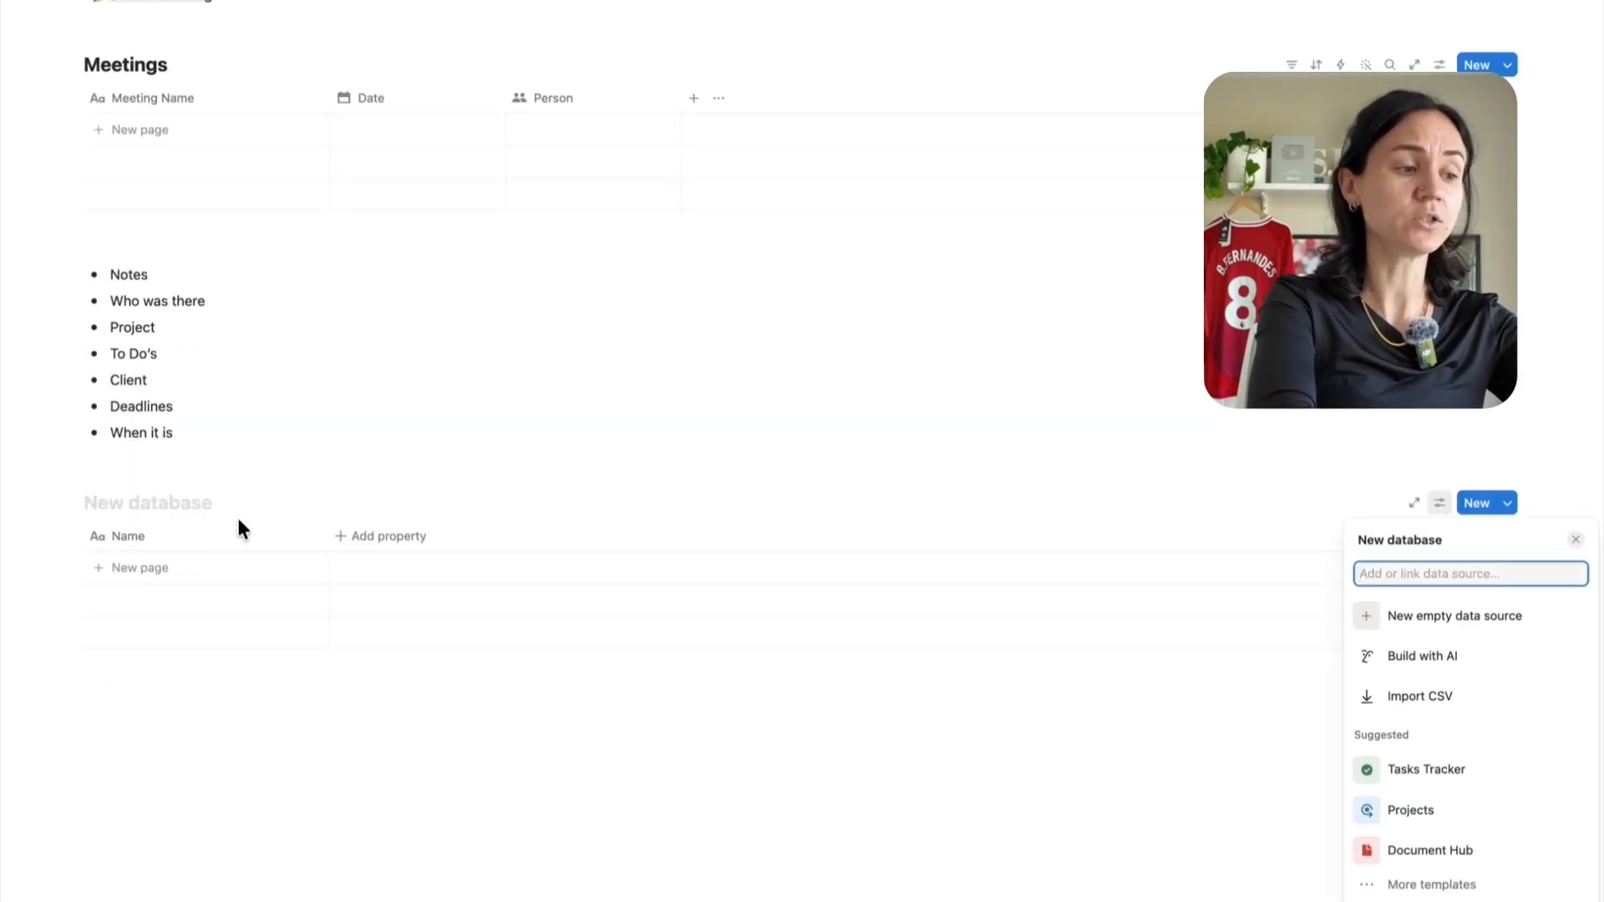
left_click(129, 508)
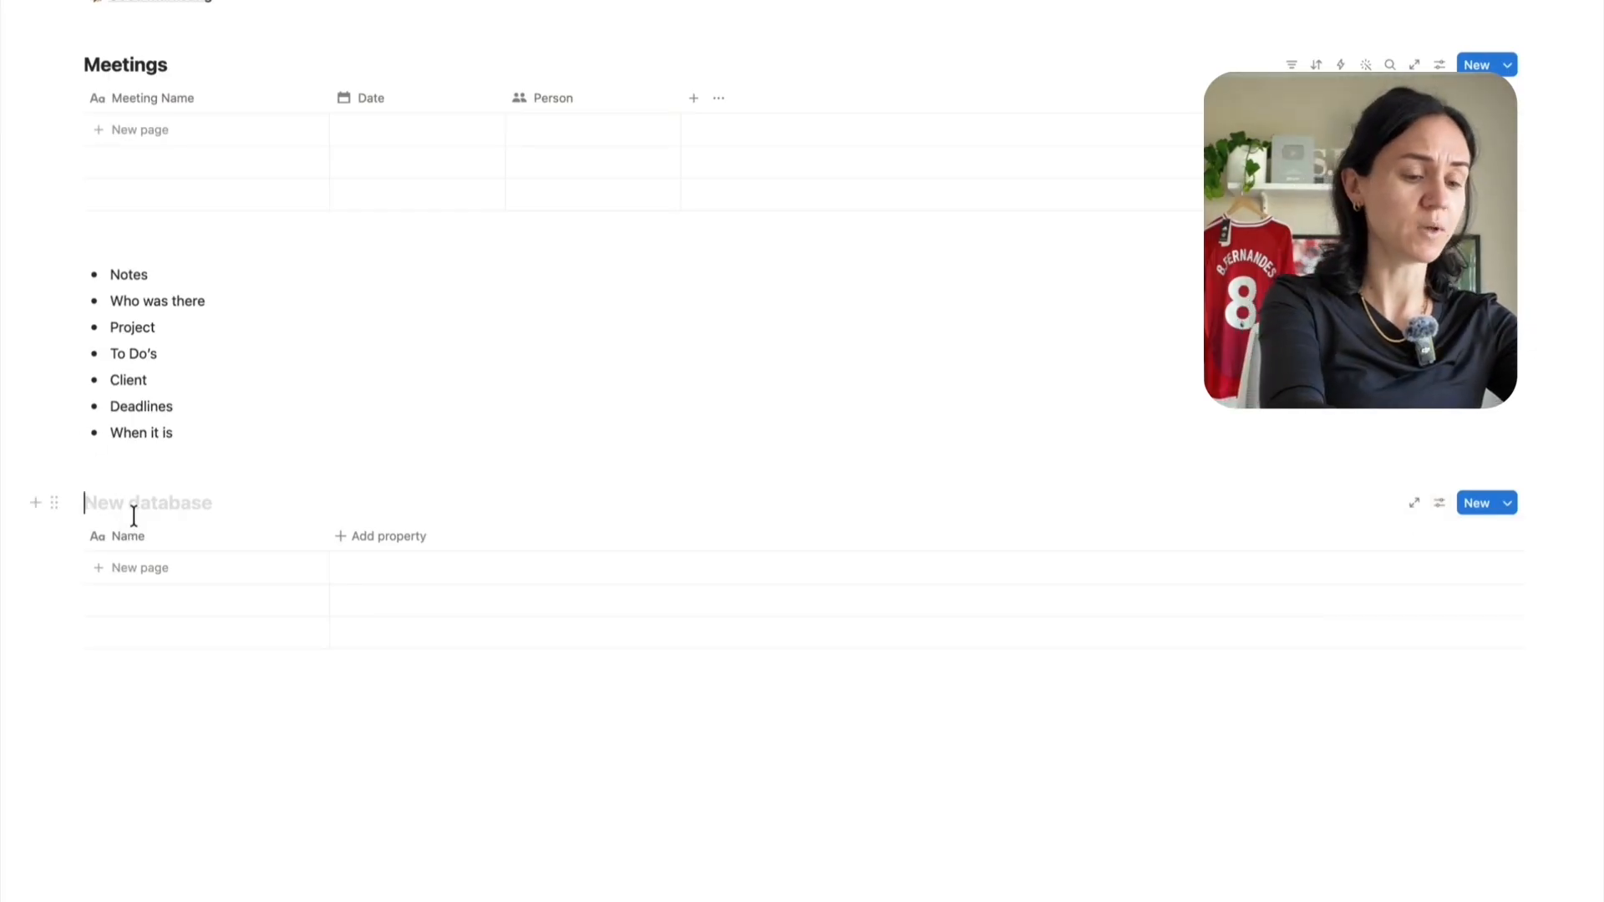
type("Projects")
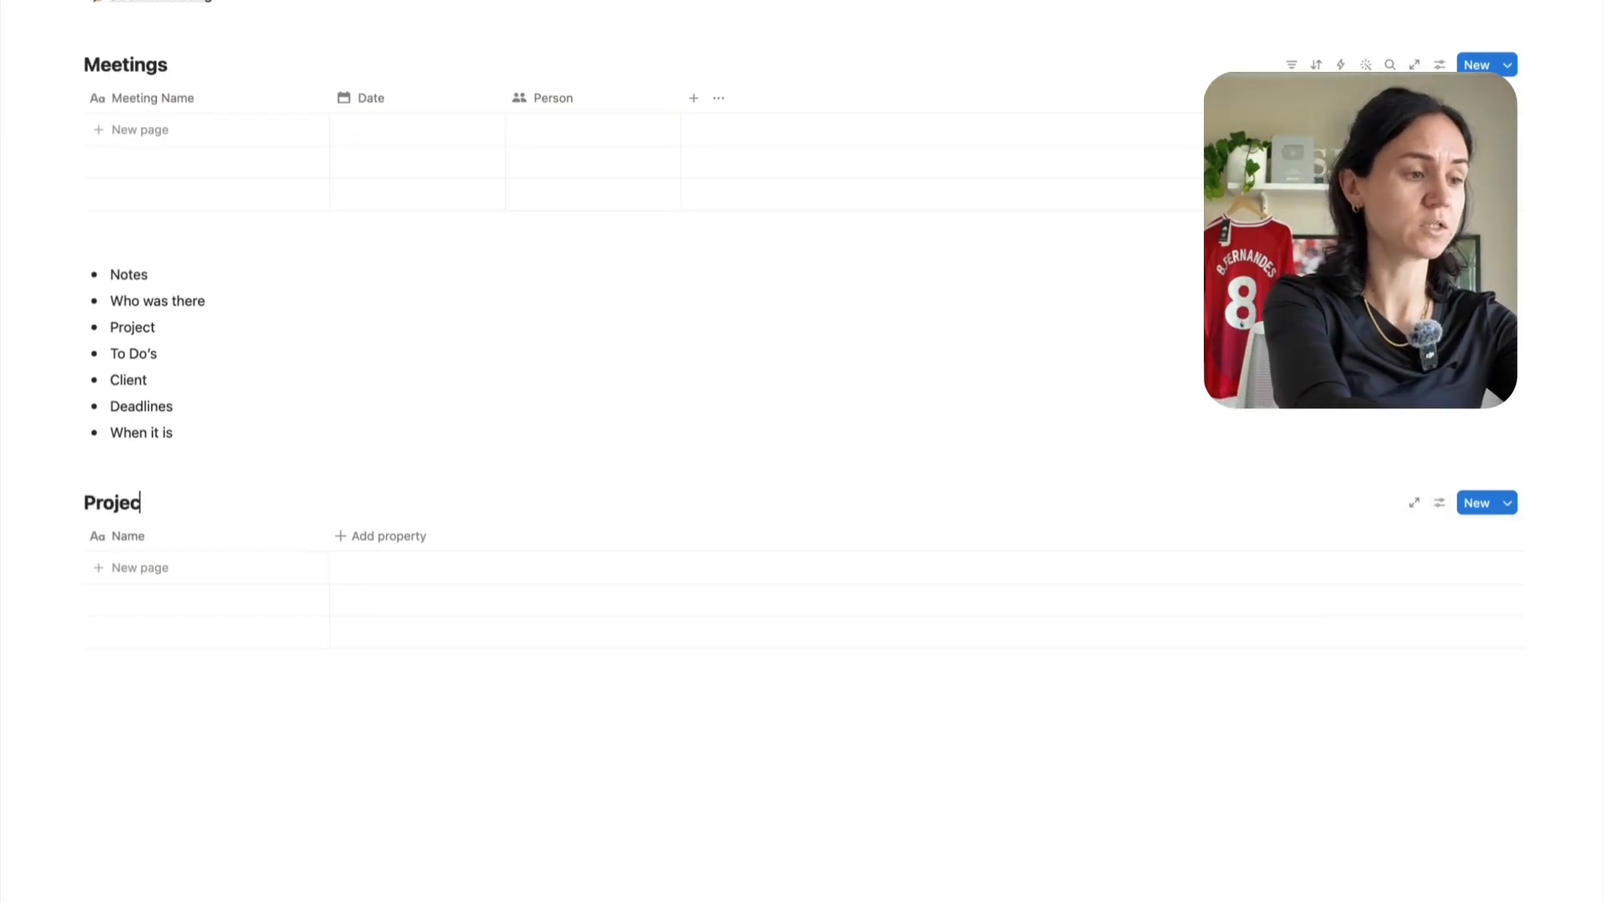
Insert another inline database below Projects and title it Clients CRM
left_click(134, 758)
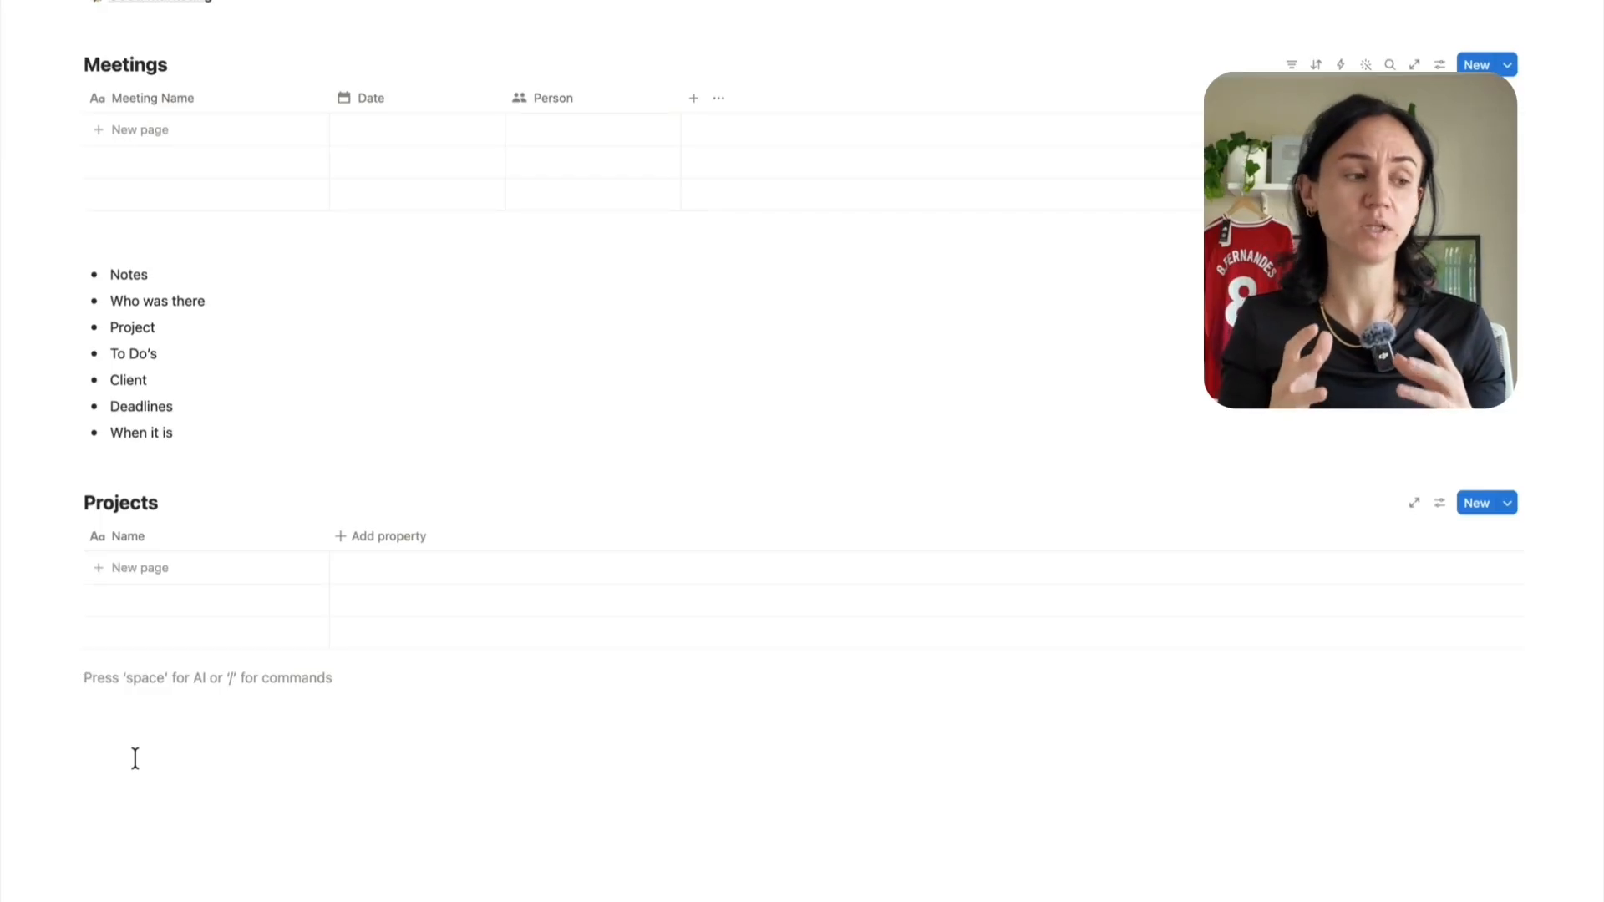
type("/dat")
key("Return")
type("Clients CRM")
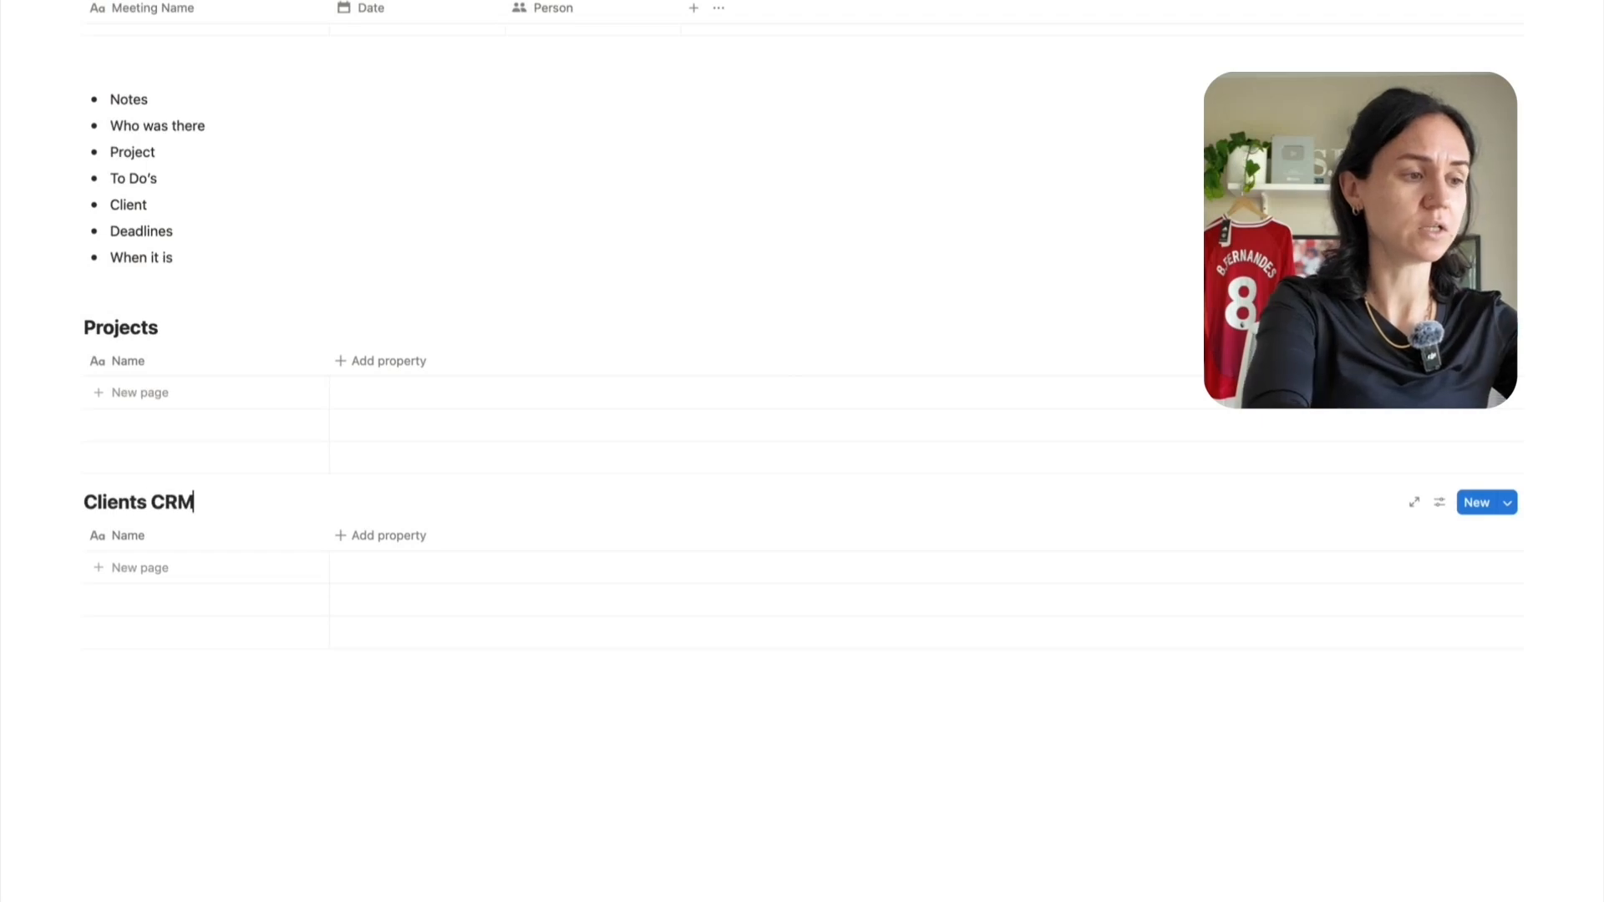
left_click(189, 759)
scroll(231, 308, "up", 2)
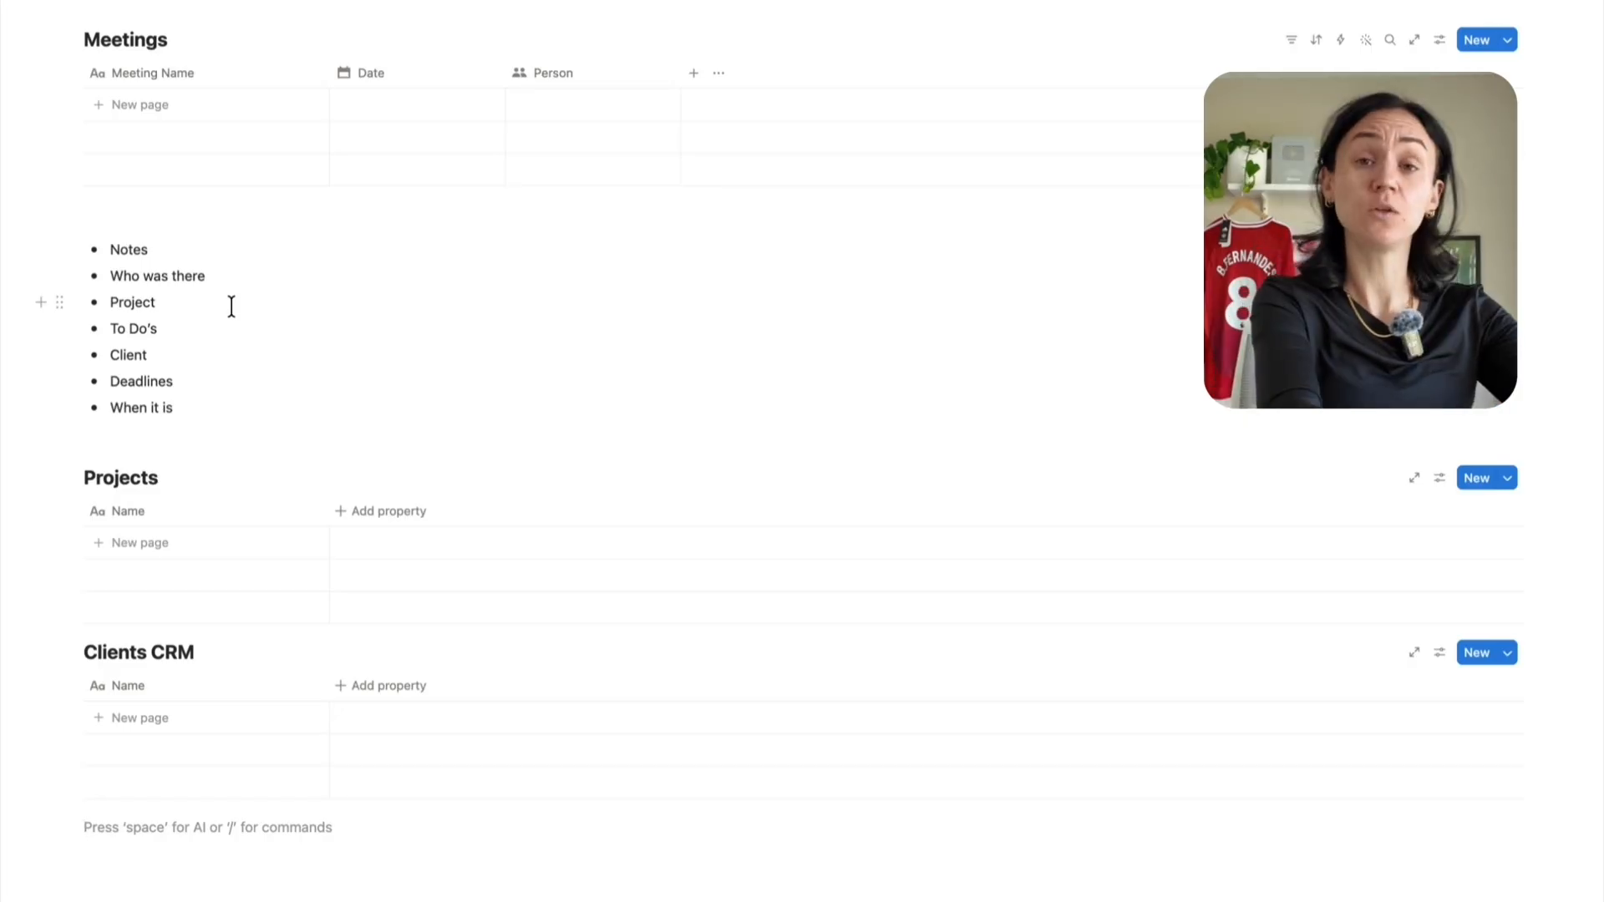
Add a date property to the To-Do's database and name it Deadline
scroll(434, 383, "down", 1)
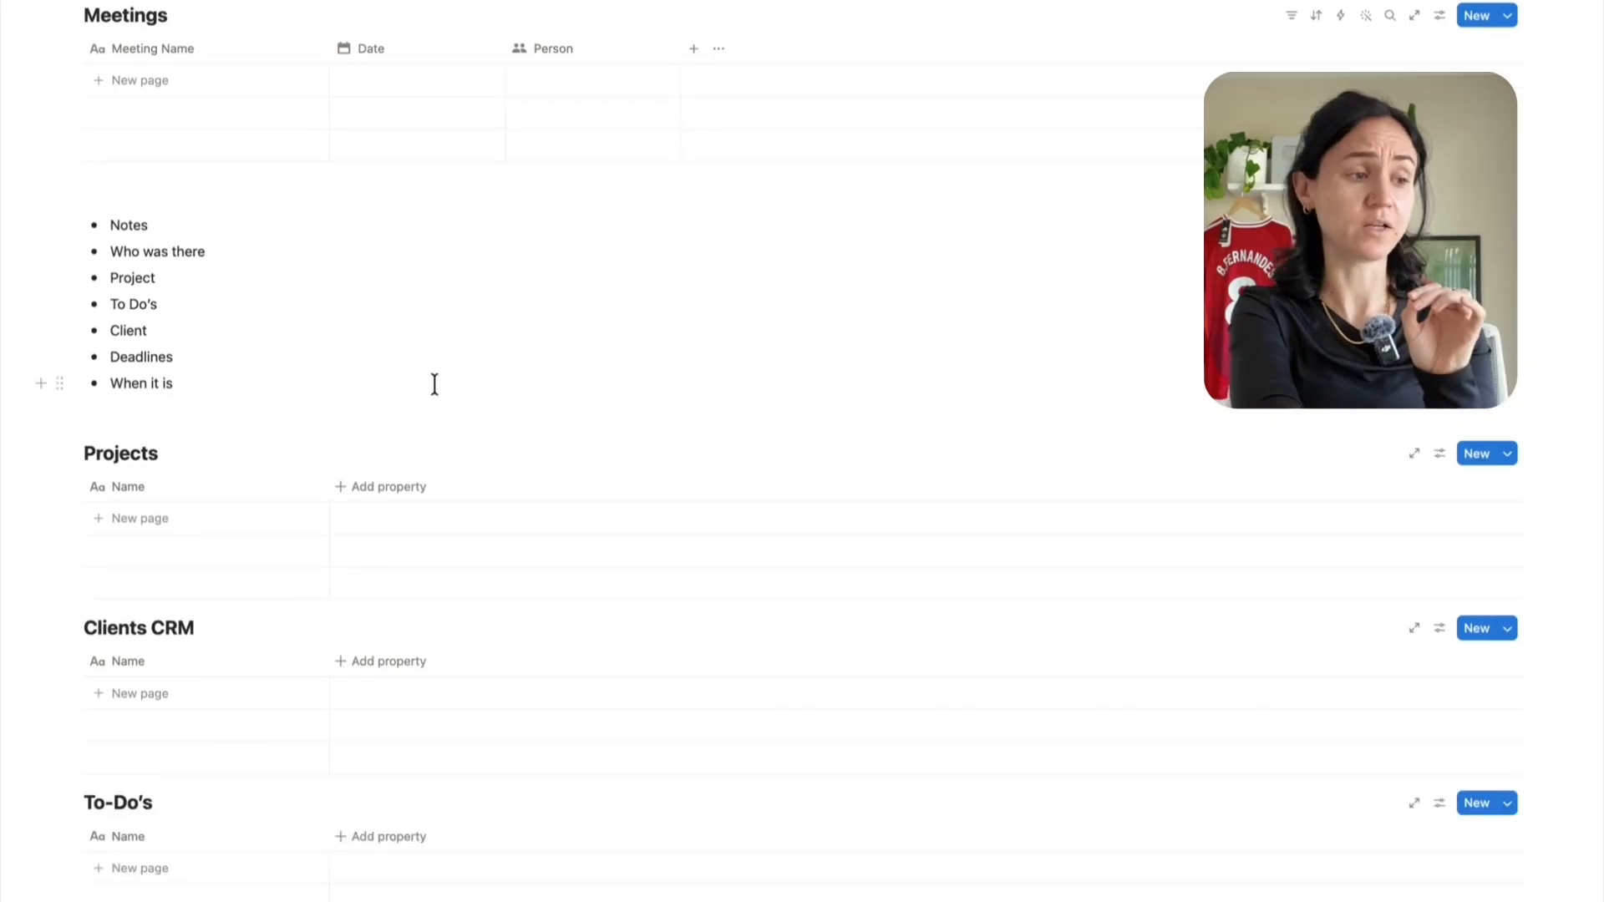
scroll(412, 251, "down", 2)
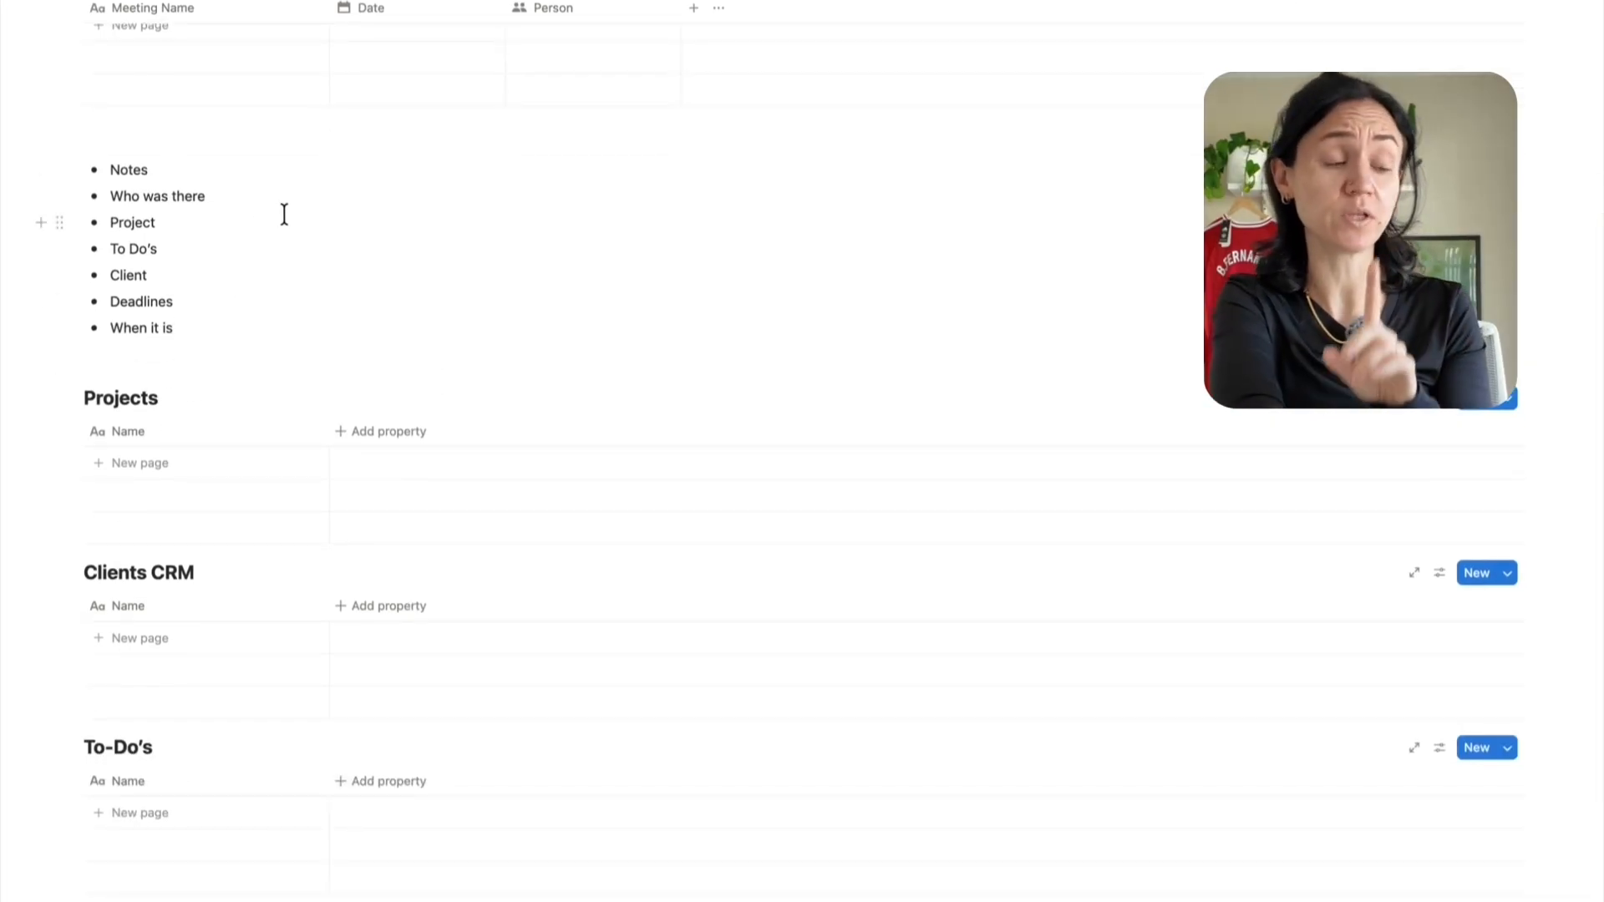
left_click(361, 781)
type("date")
left_click(559, 645)
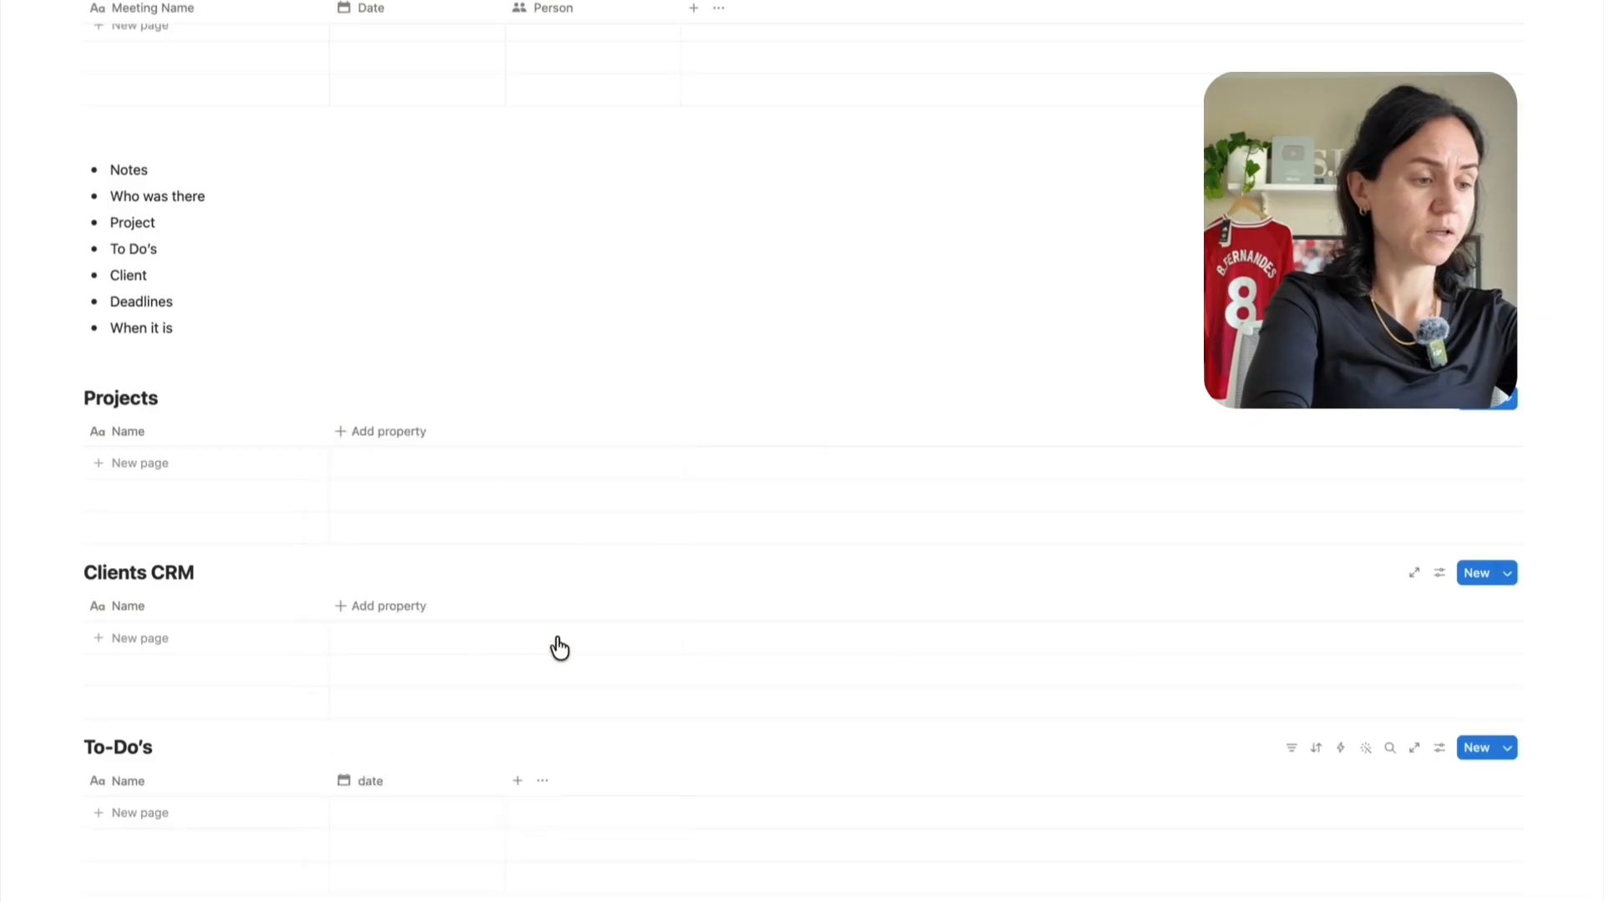
left_click(385, 783)
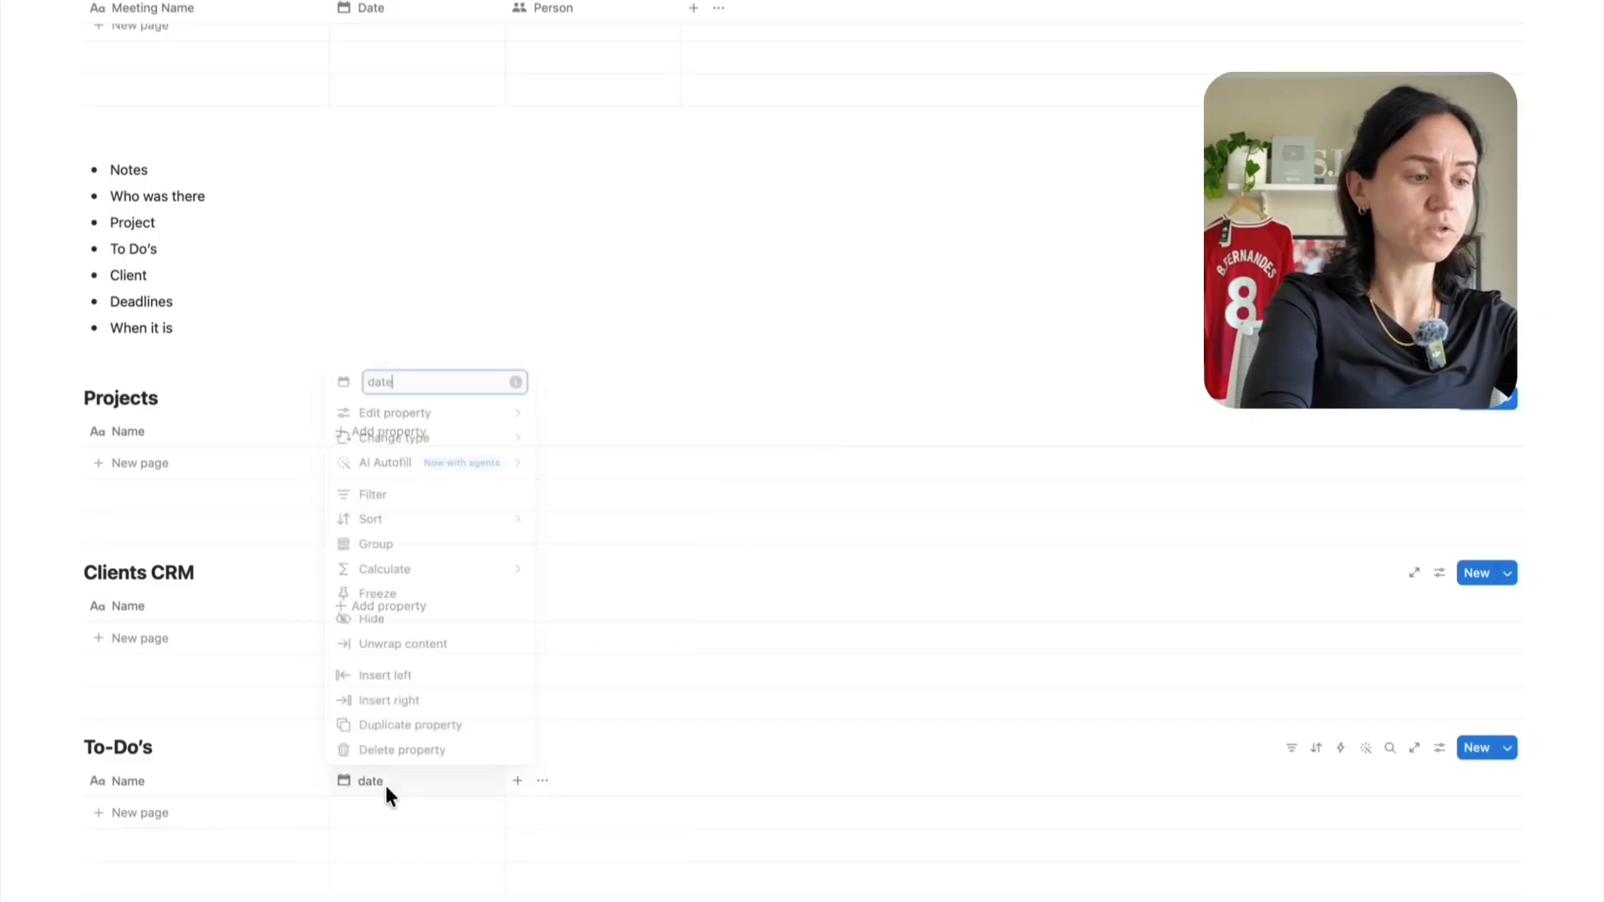
double_click(412, 367)
type("Deadline")
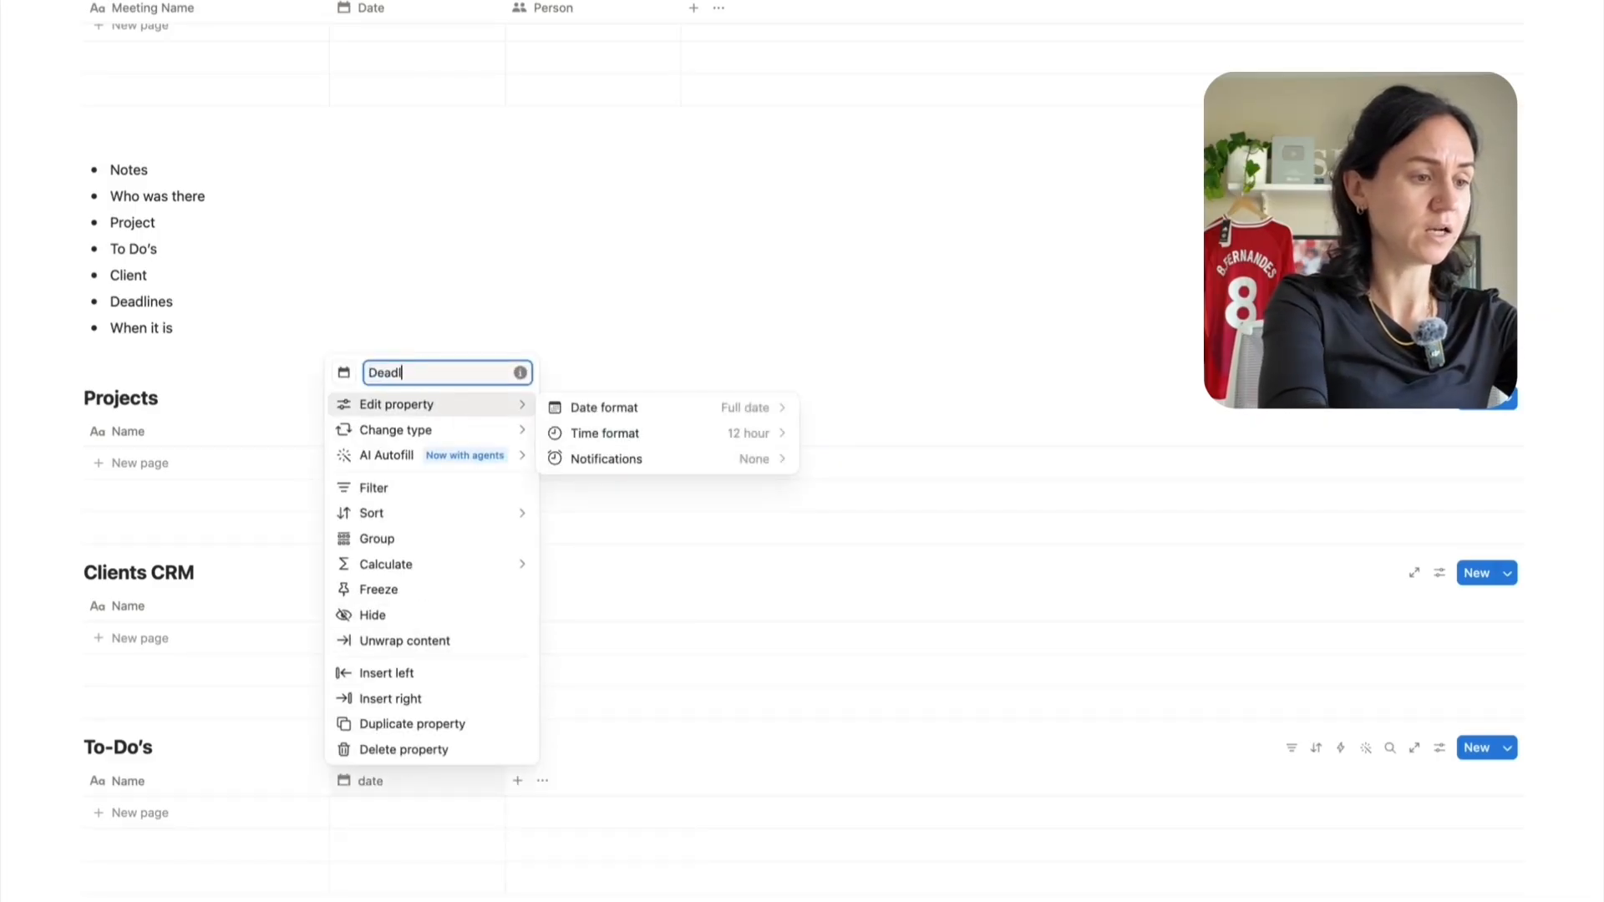
key("Return")
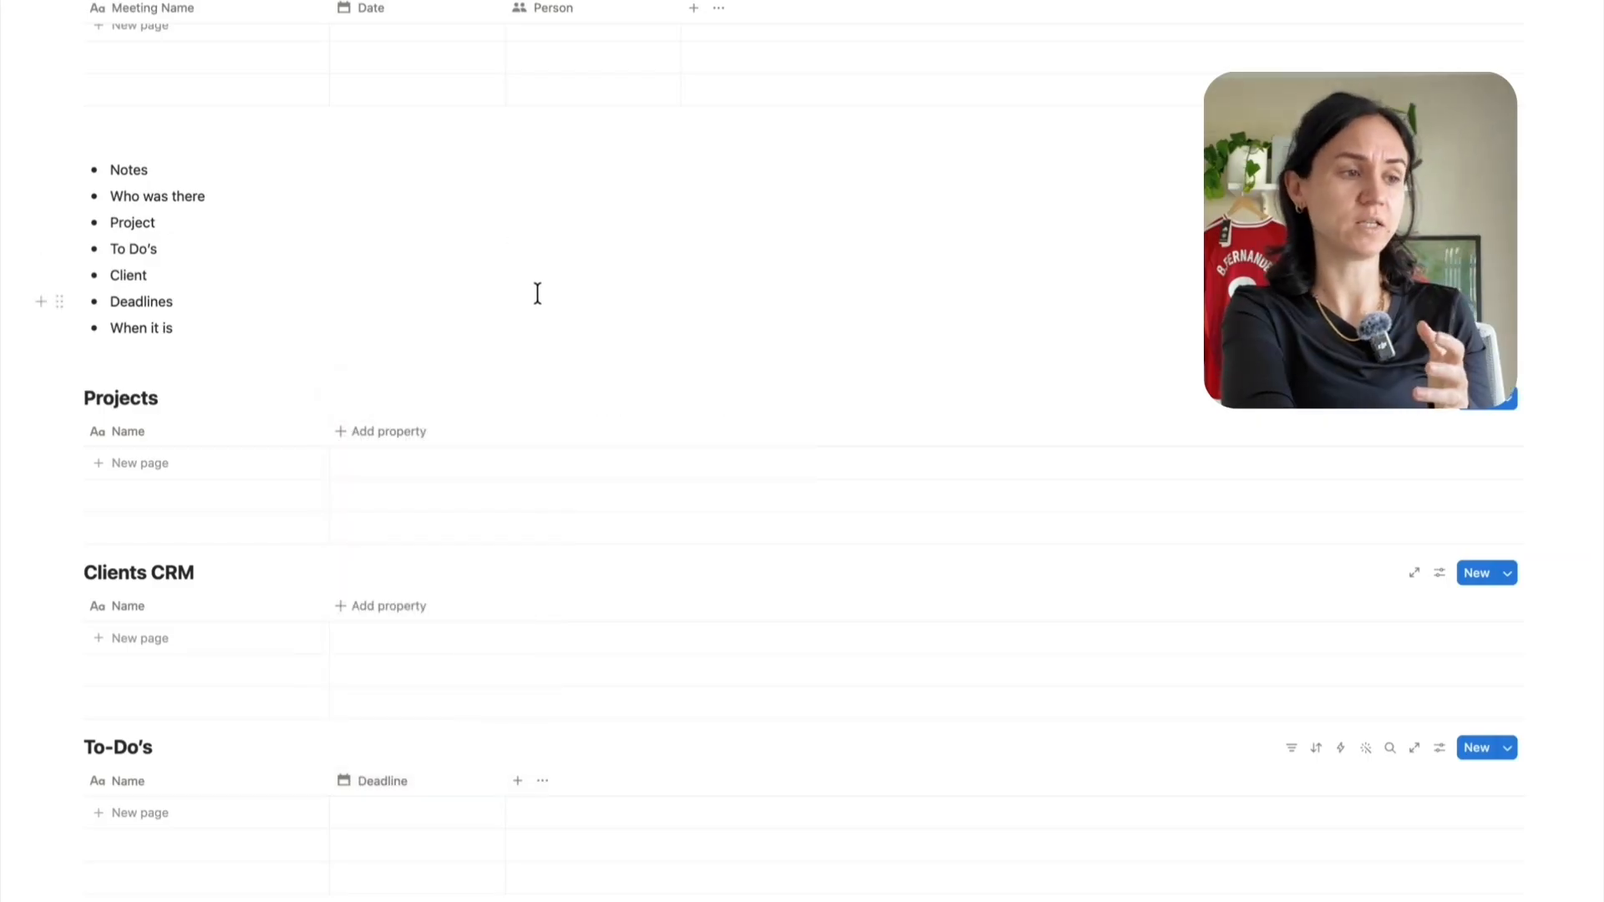
scroll(537, 293, "up", 1)
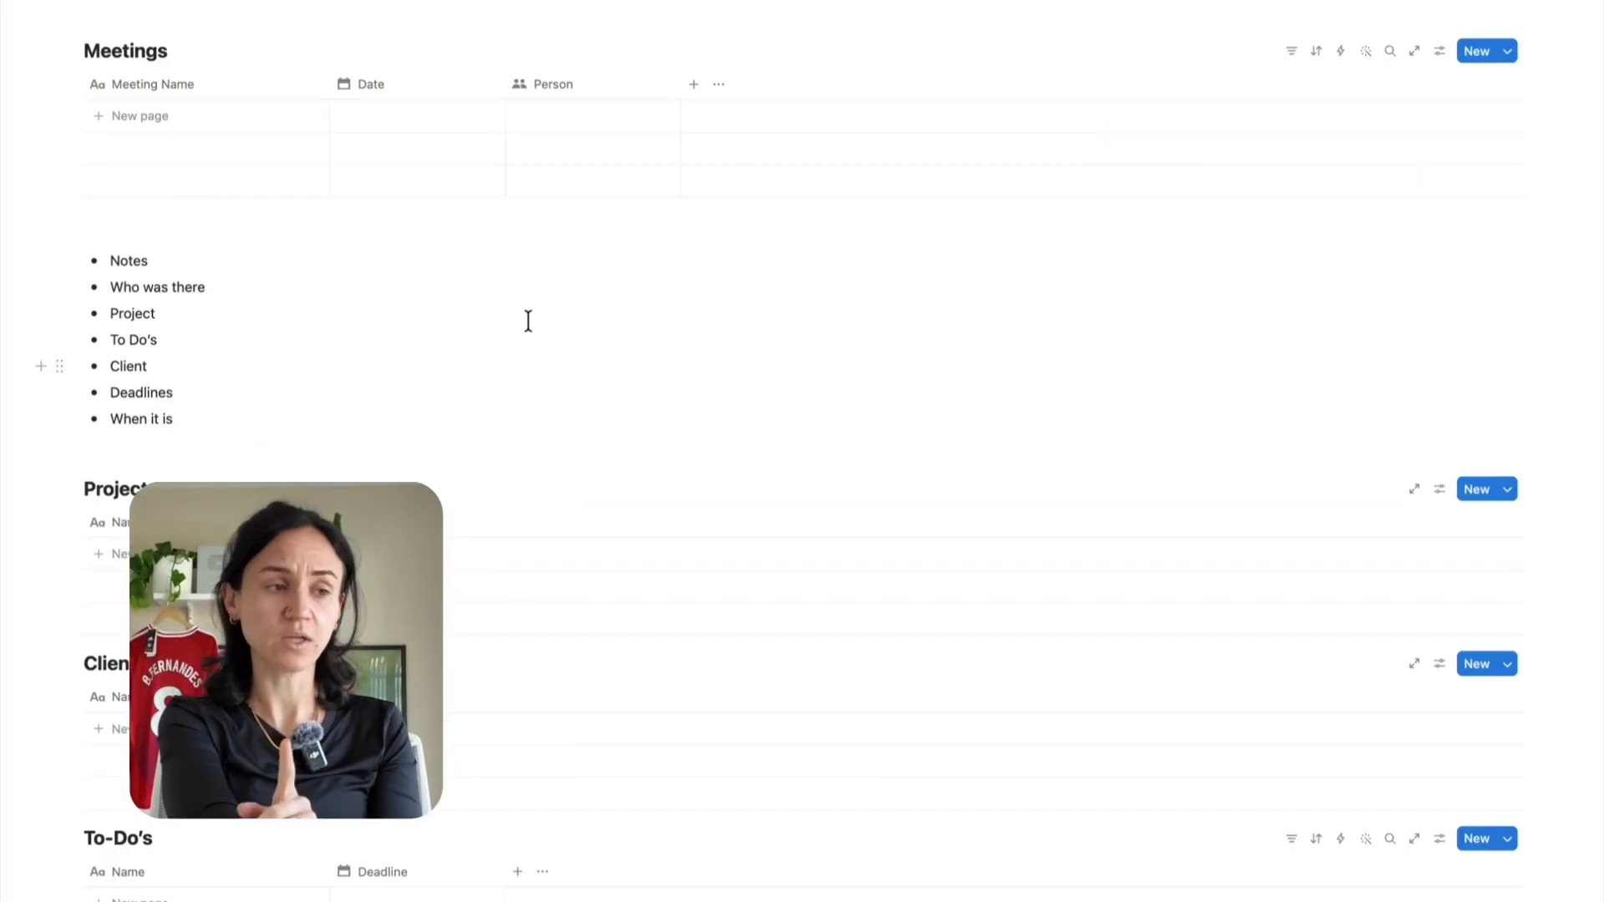
Add a two-way relation property linking the Meetings database to the Projects database
left_click(695, 89)
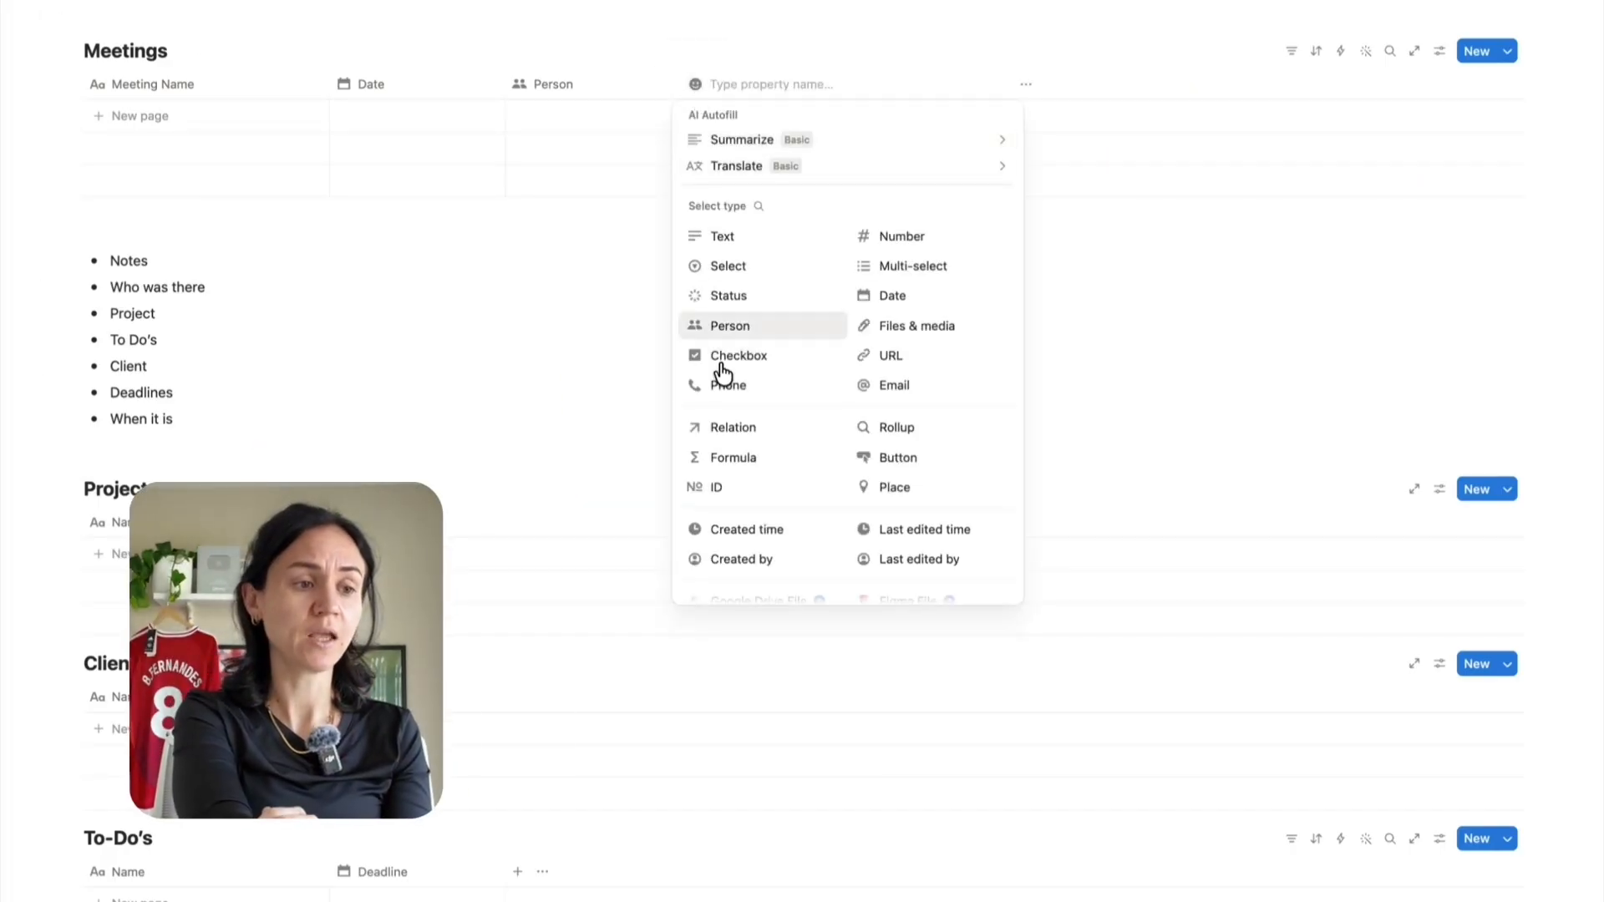
left_click(730, 426)
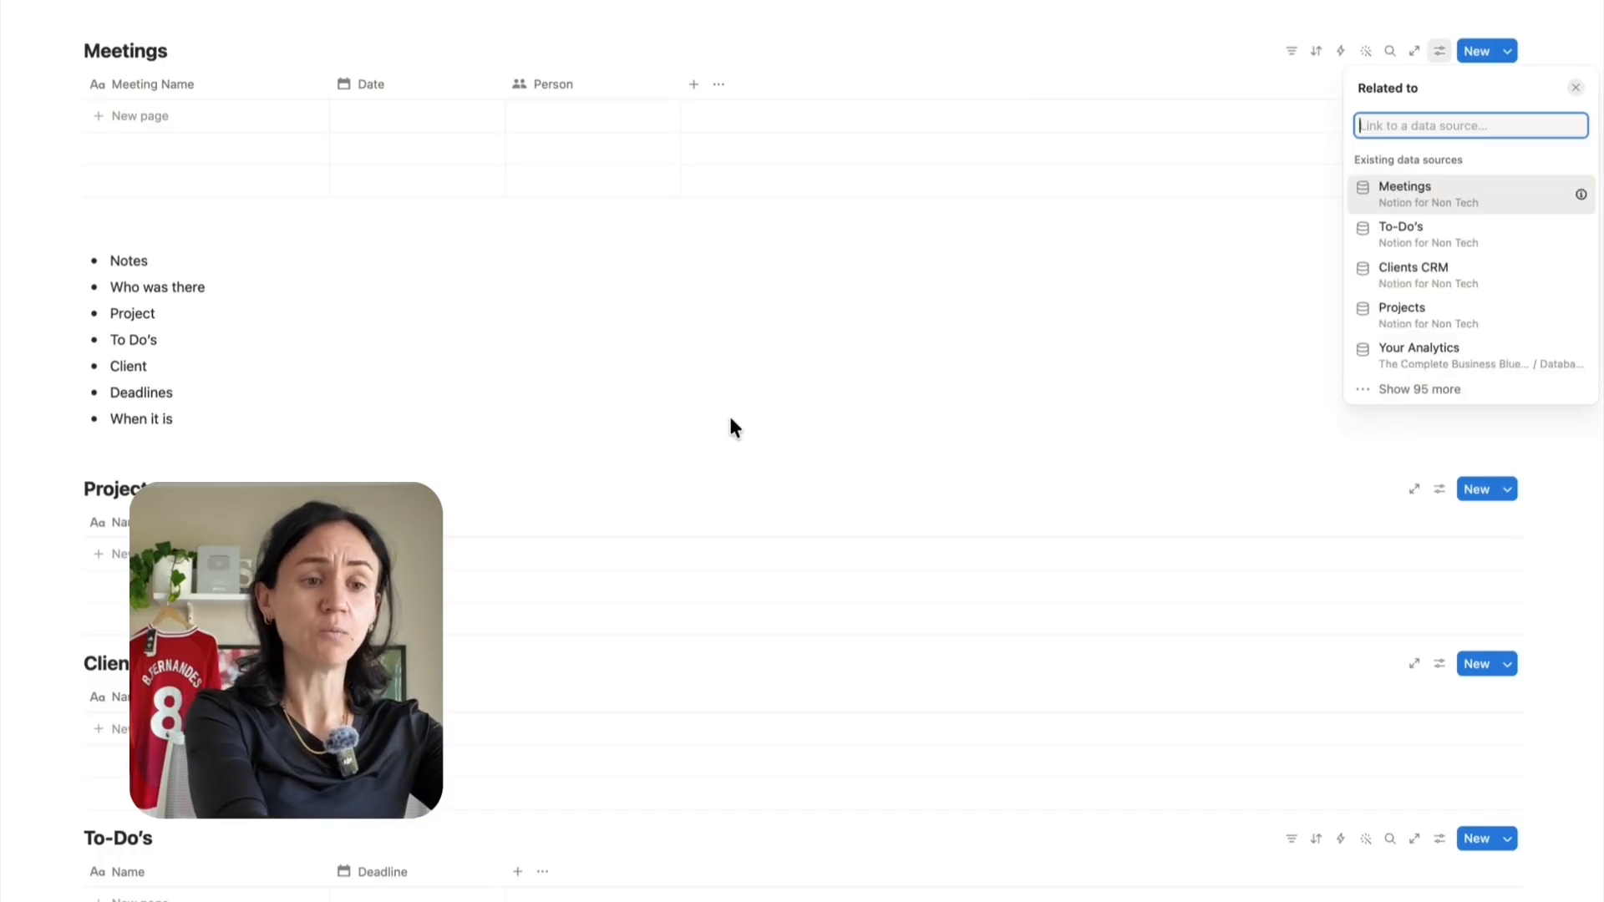
left_click(1444, 311)
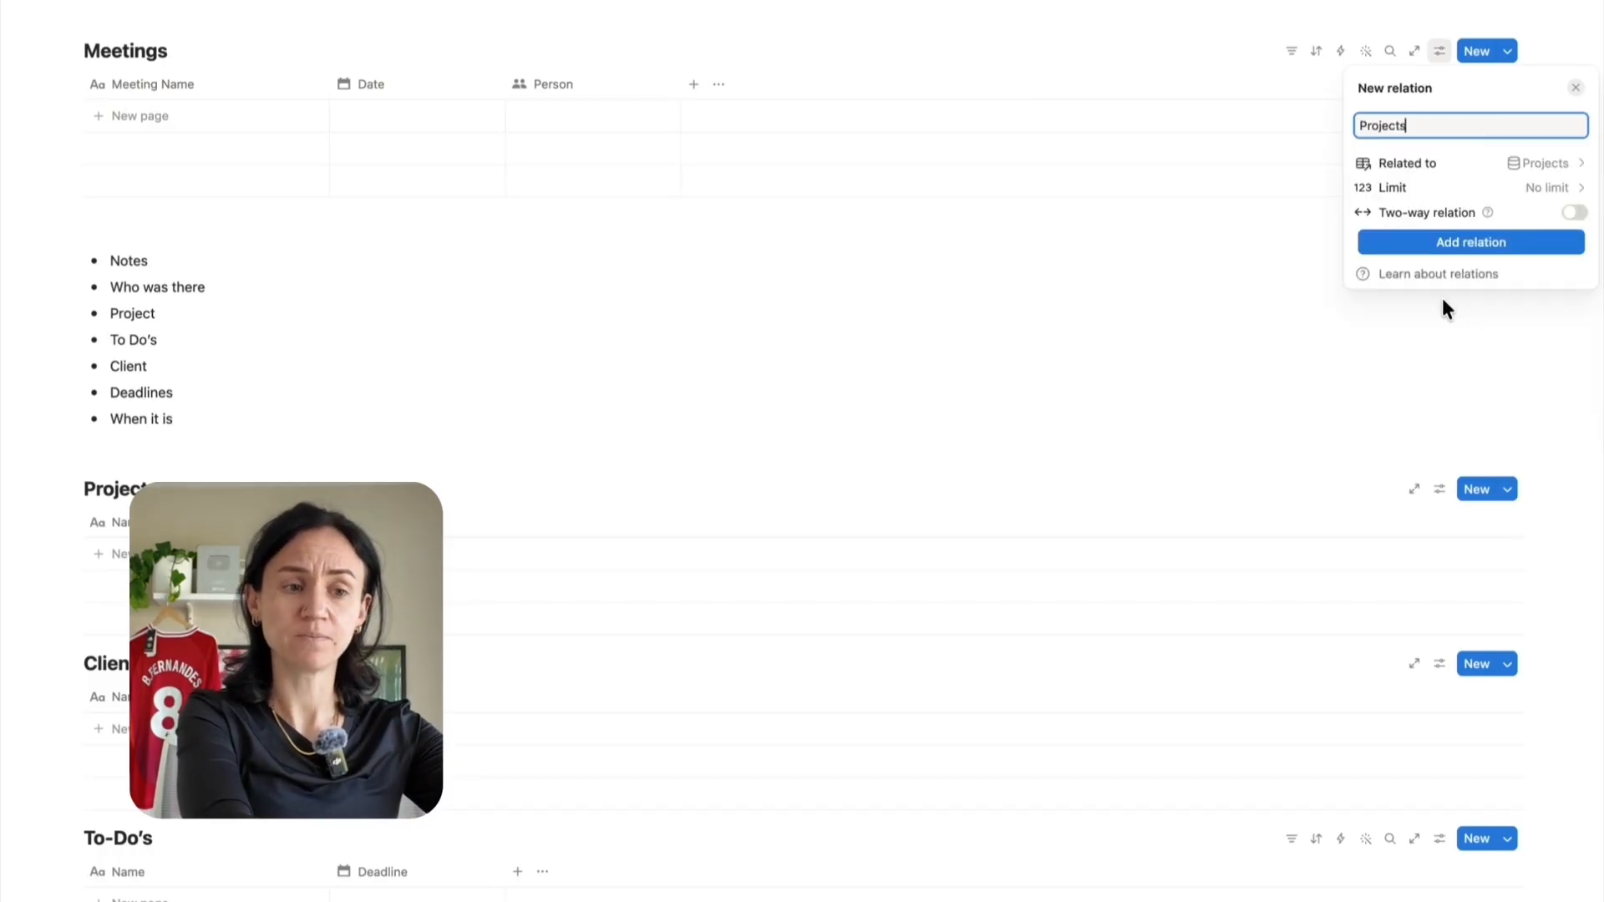
left_click(1575, 213)
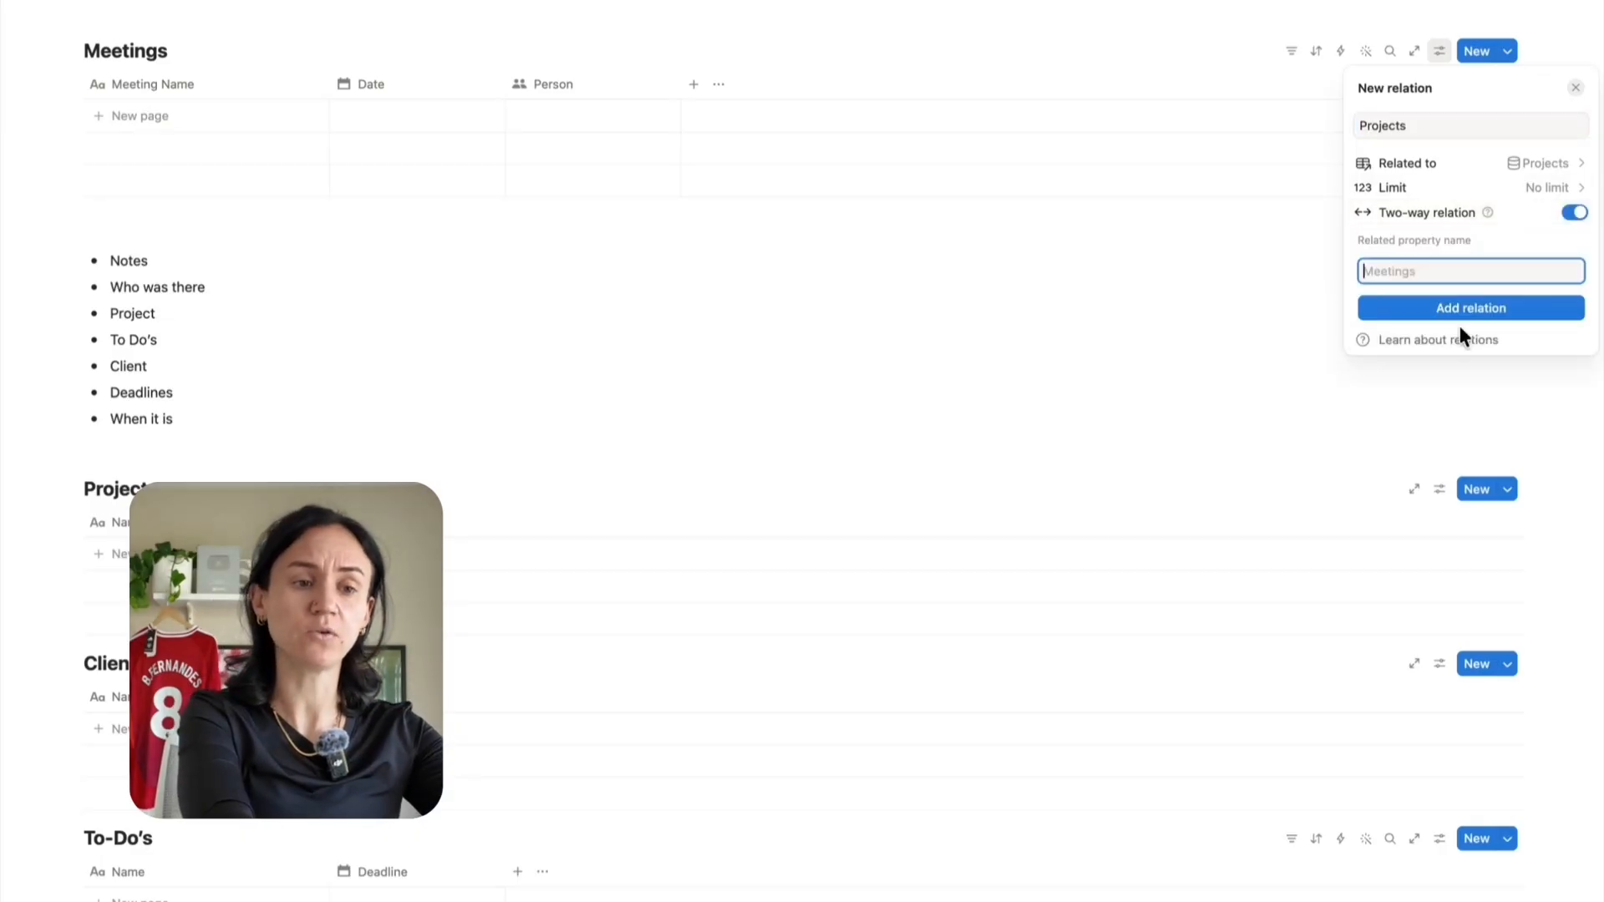
left_click(1476, 309)
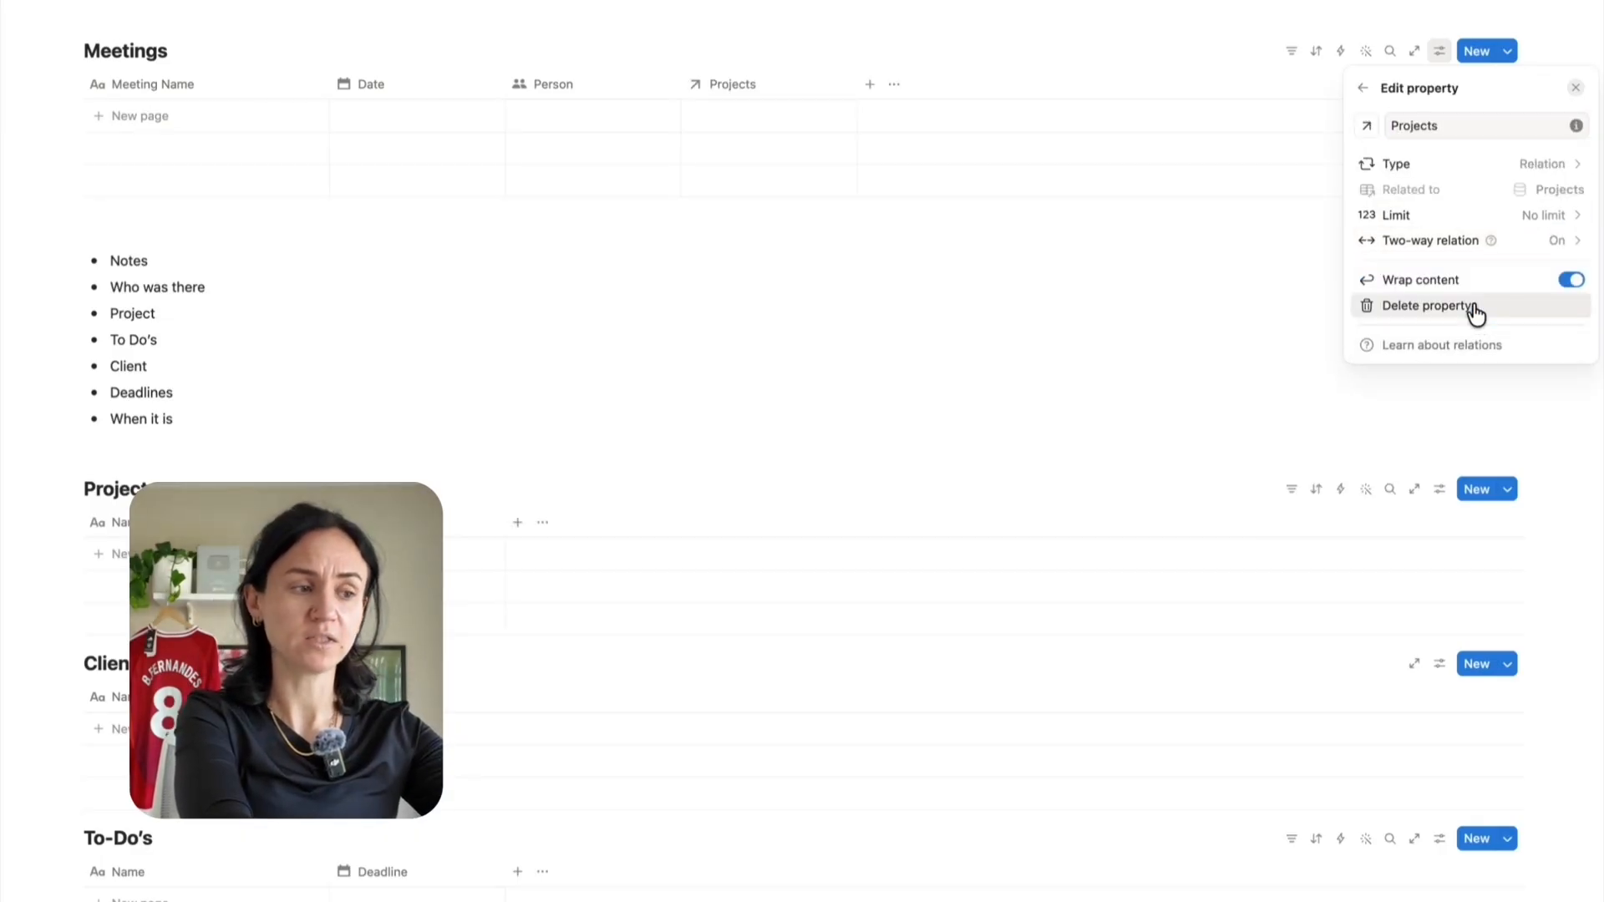
Add a two-way relation property linking the Meetings database to Clients CRM
left_click(868, 83)
left_click(869, 84)
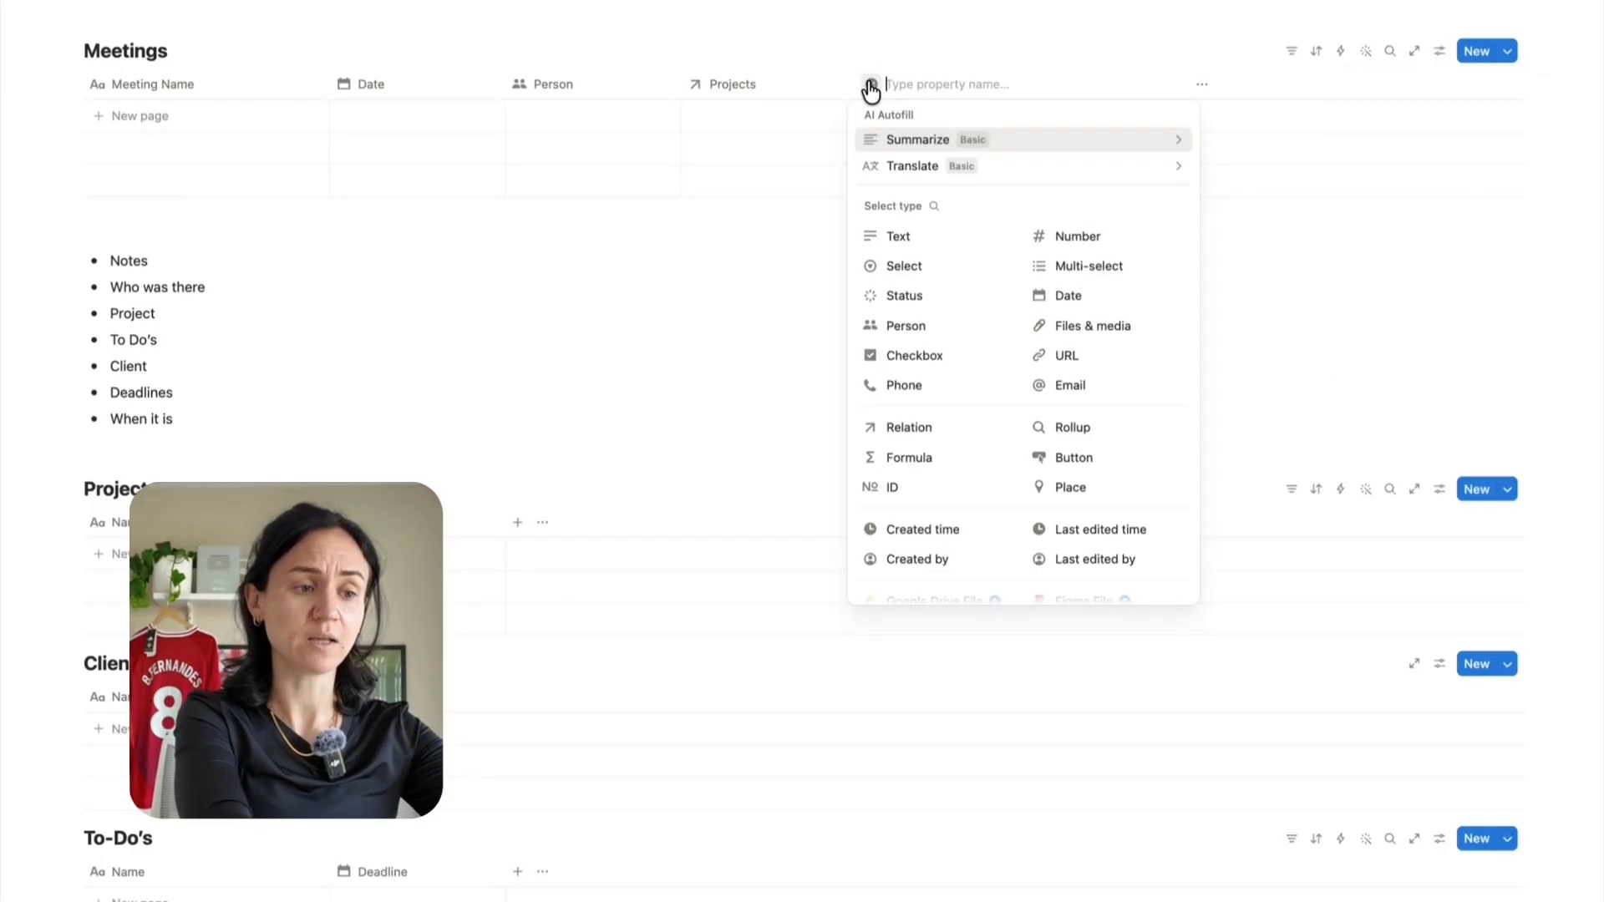
left_click(906, 427)
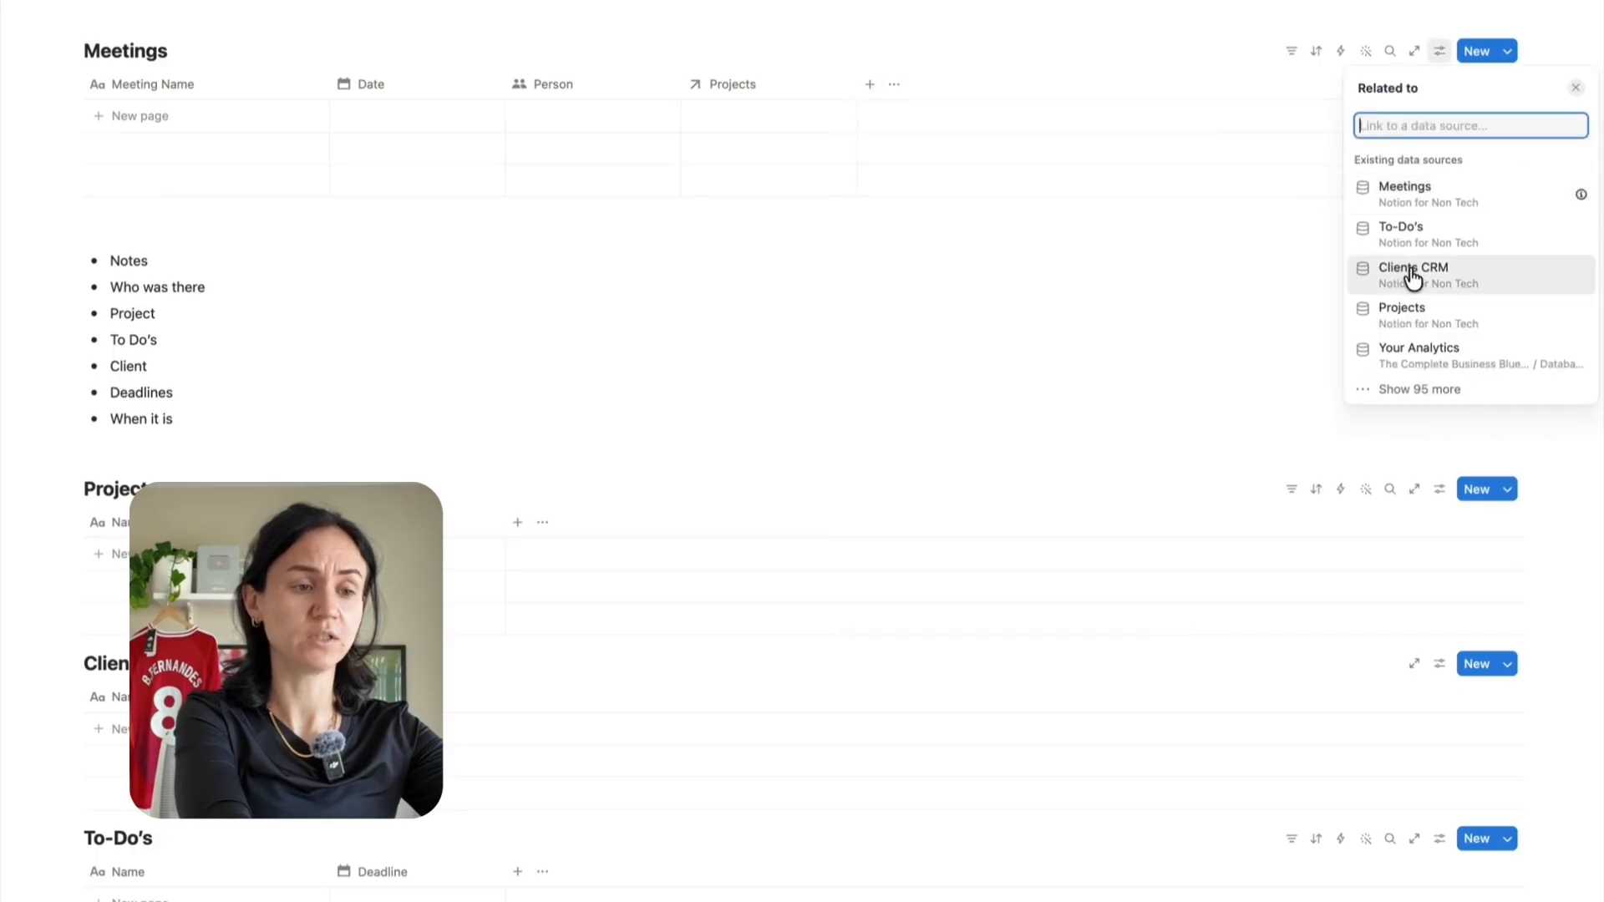
left_click(1412, 271)
left_click(1554, 240)
Add a two-way relation property linking the Meetings database to the To-Do's database
left_click(1045, 84)
left_click(1045, 84)
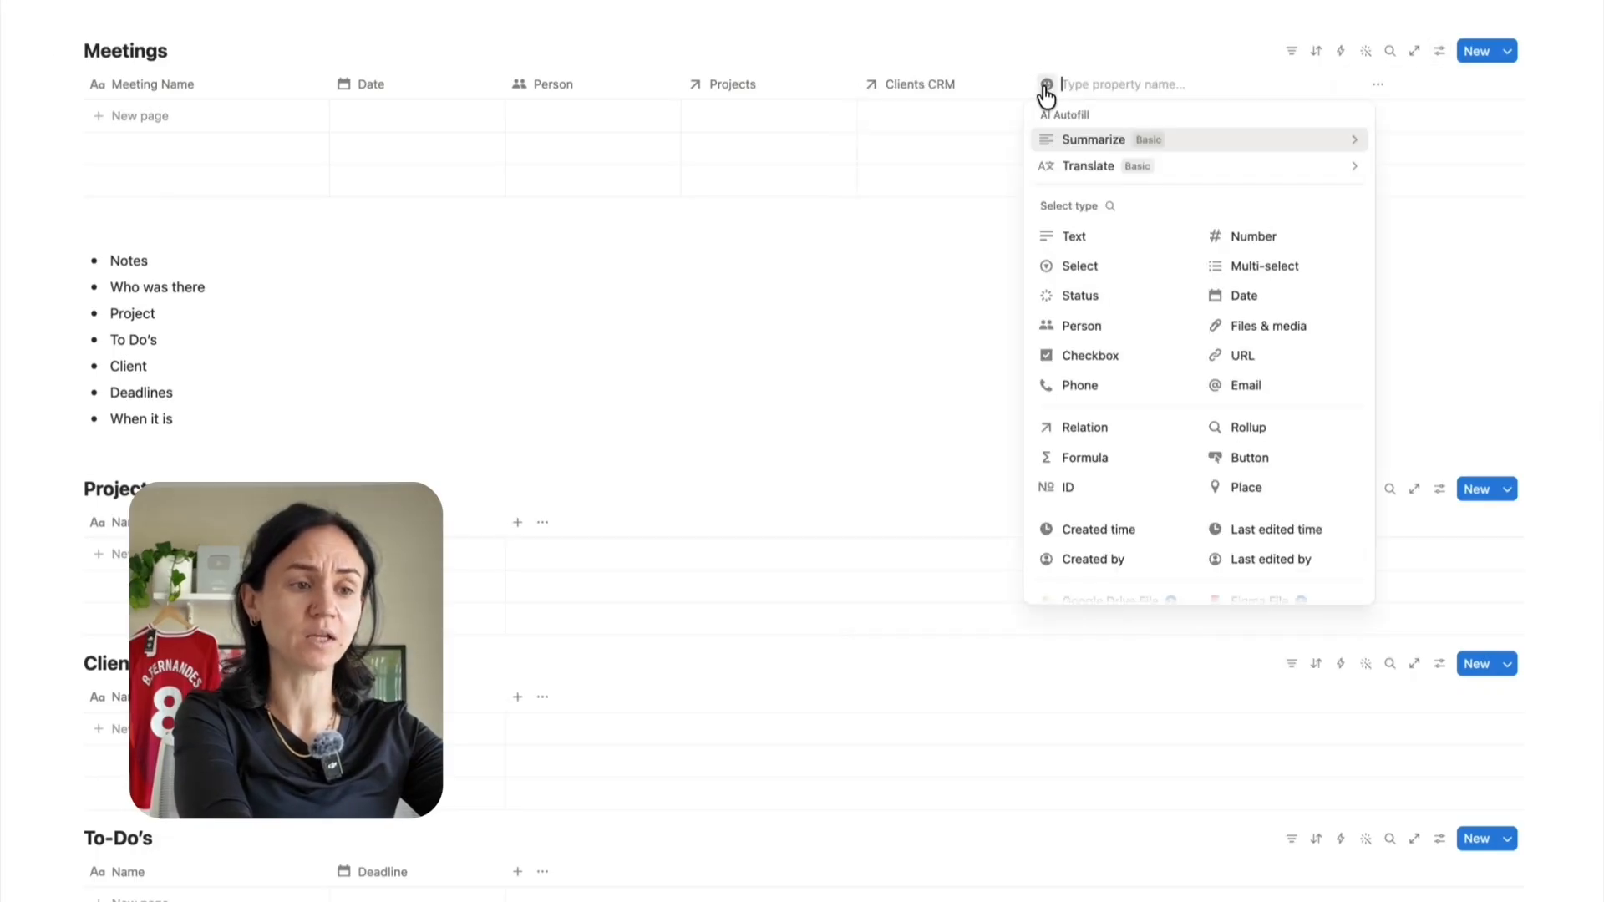
left_click(1093, 427)
left_click(1504, 237)
left_click(1575, 213)
left_click(1470, 242)
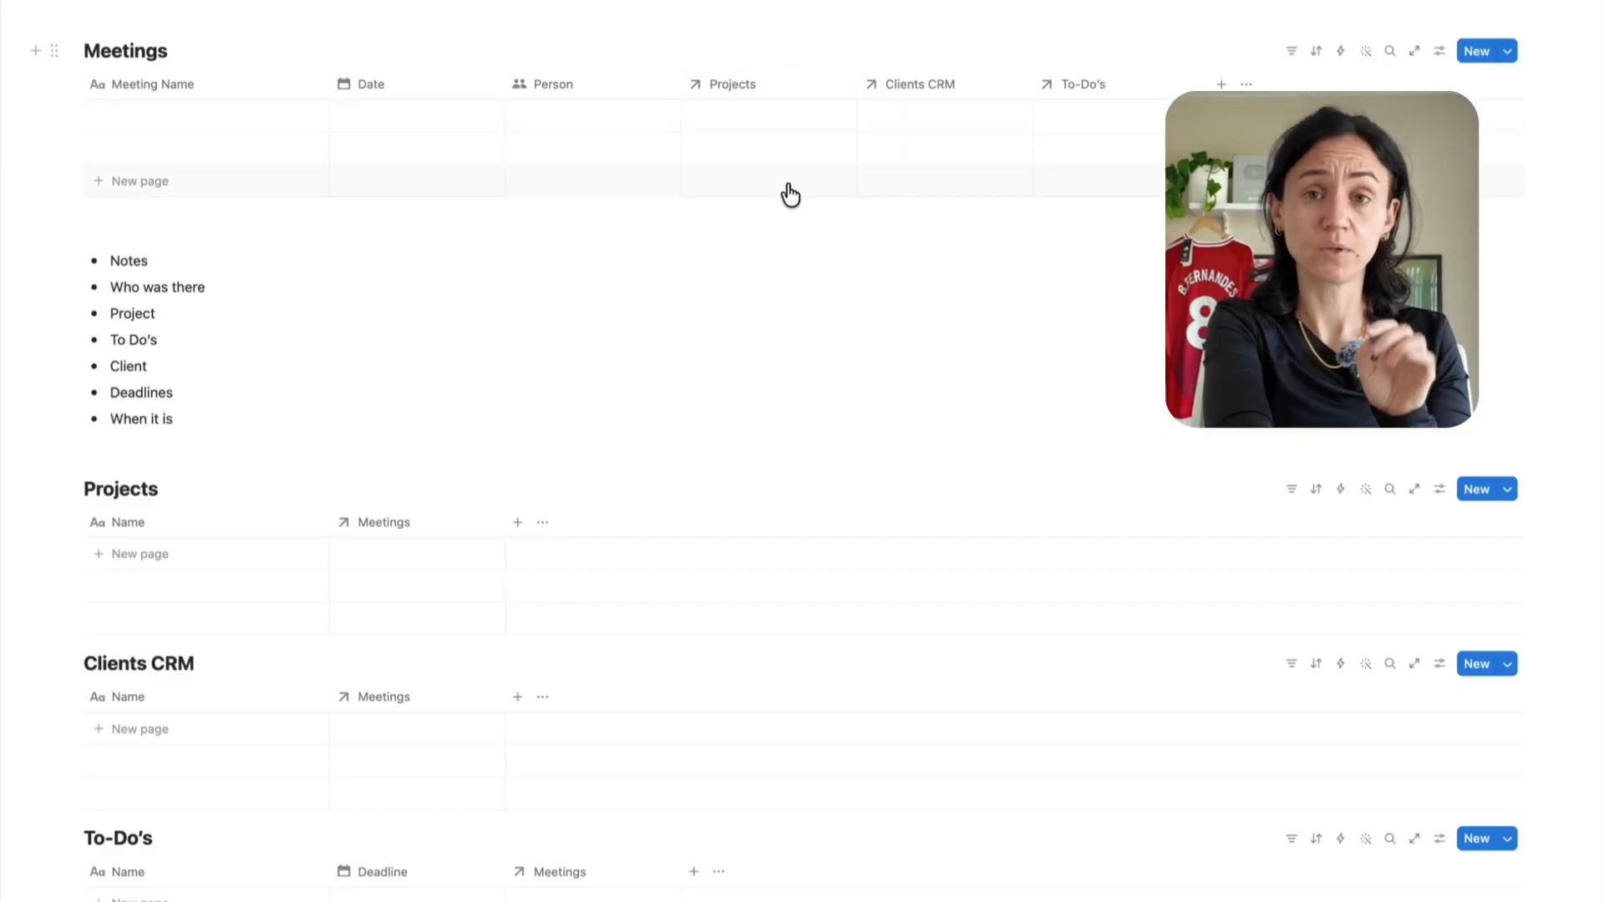
Add an entry named Example Project 1 to the Projects database
left_click(135, 555)
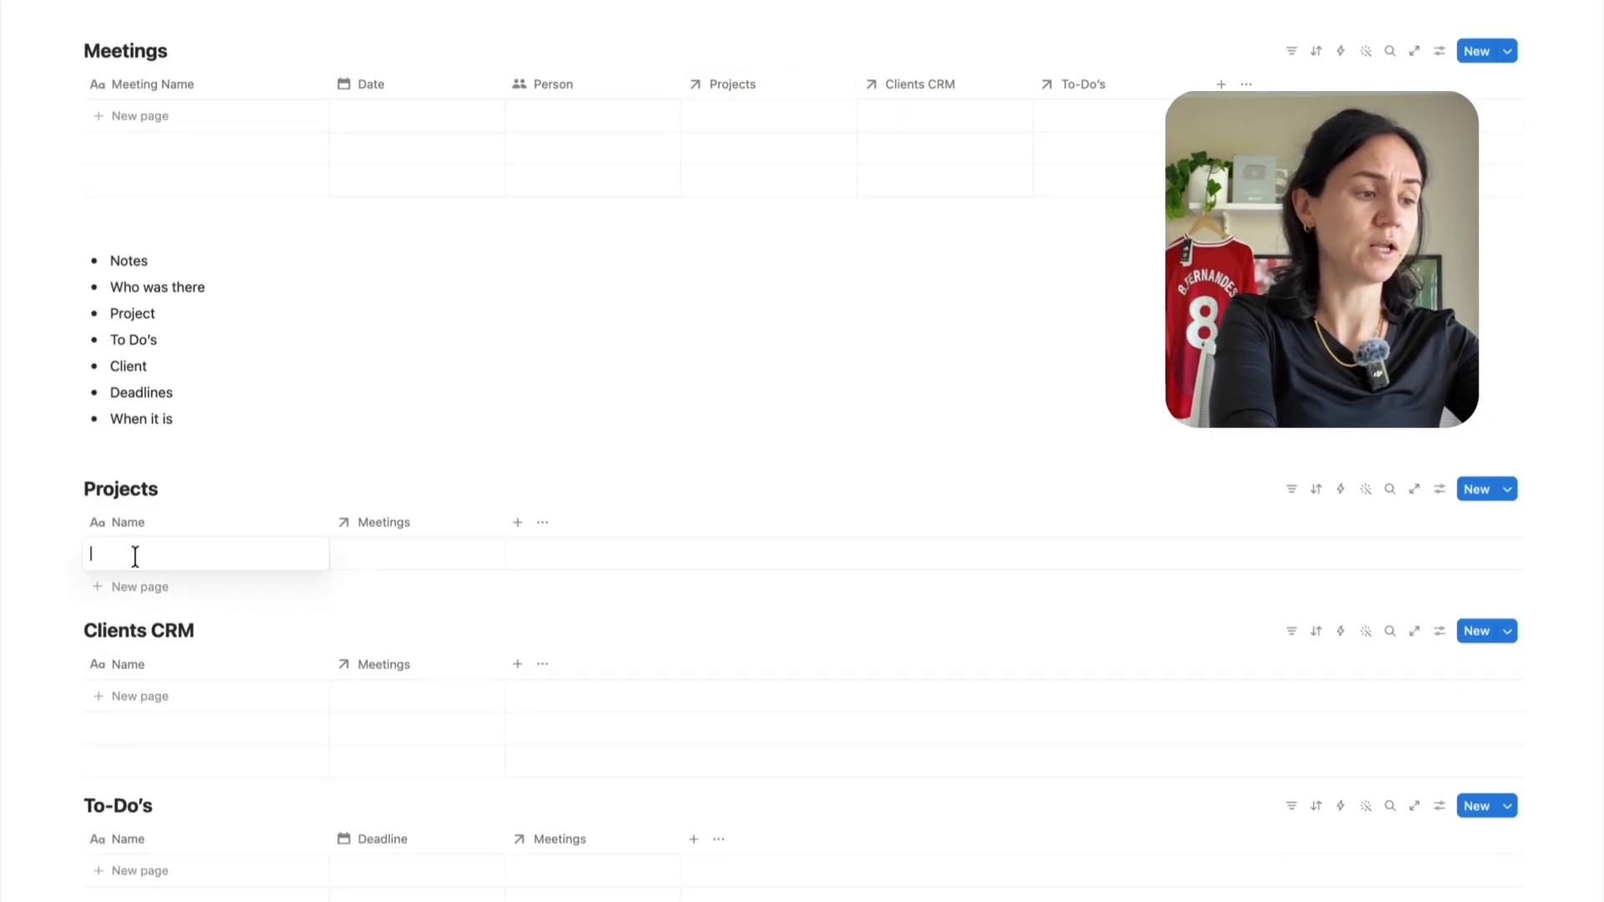
type("Example")
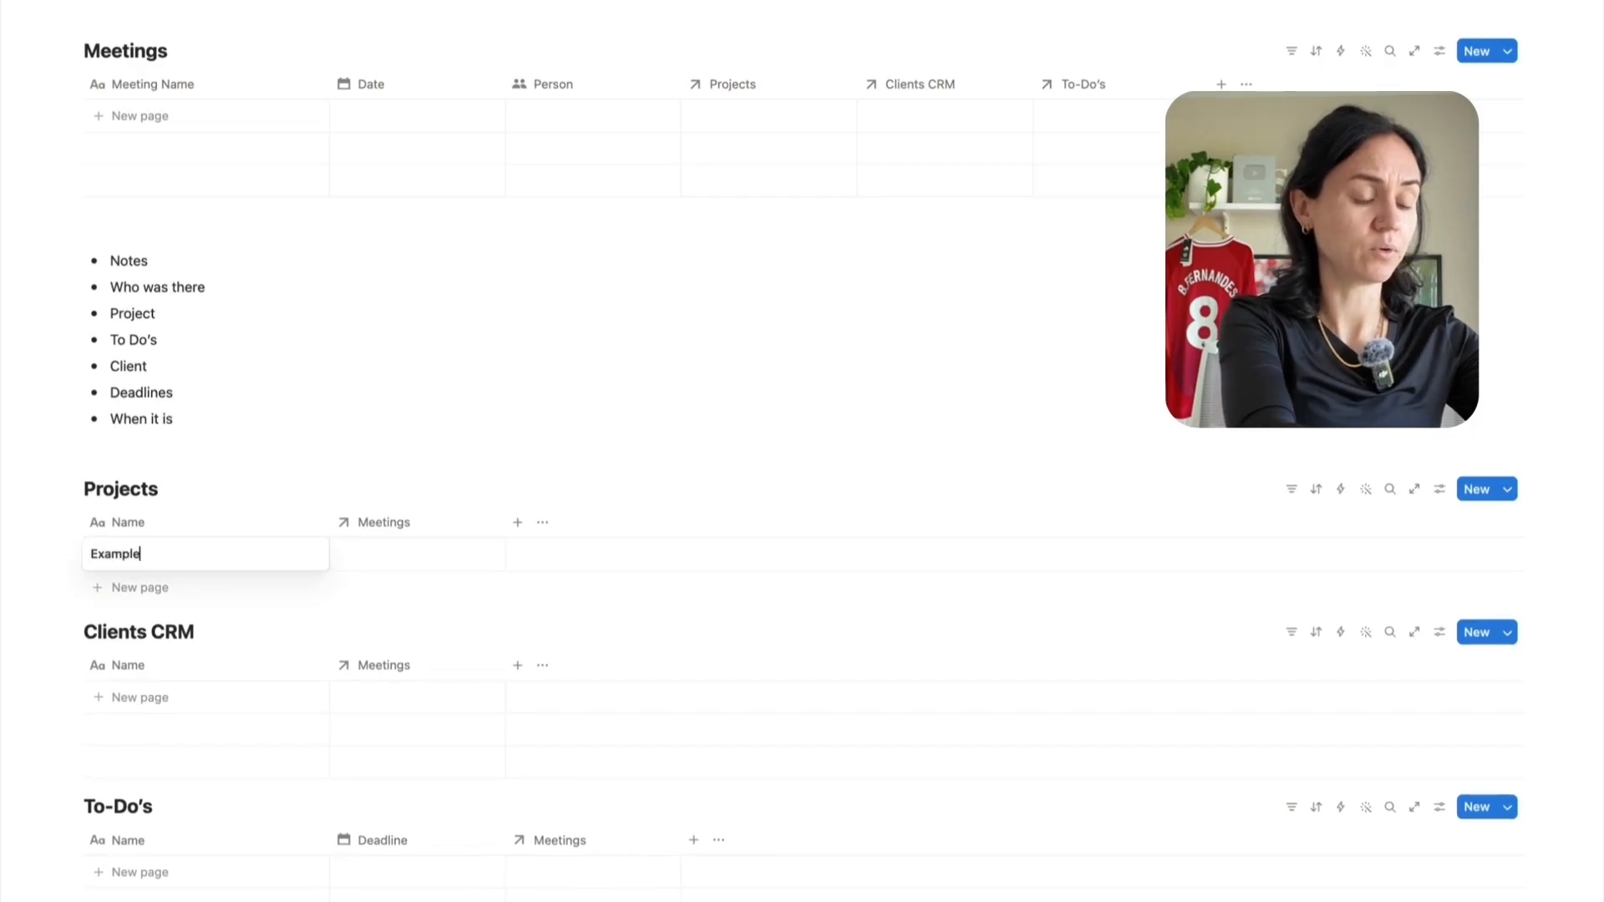
type(" Project 1")
key("Return")
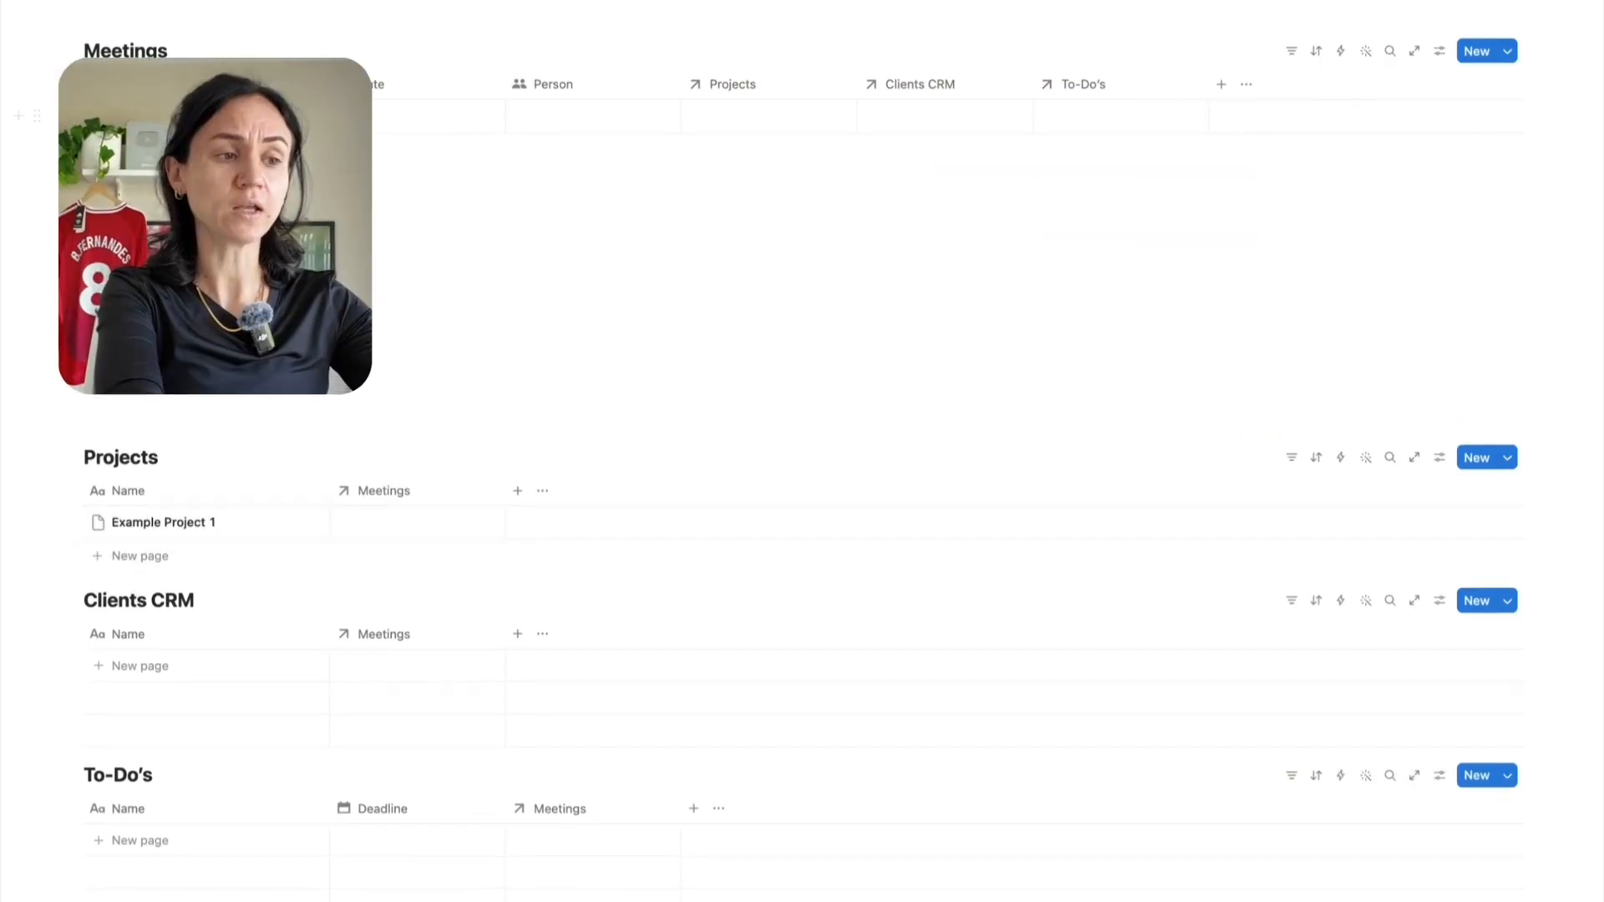
Link Example Project 1 to the meeting entry through its Projects relation
left_click(744, 127)
left_click(1153, 179)
key("Escape")
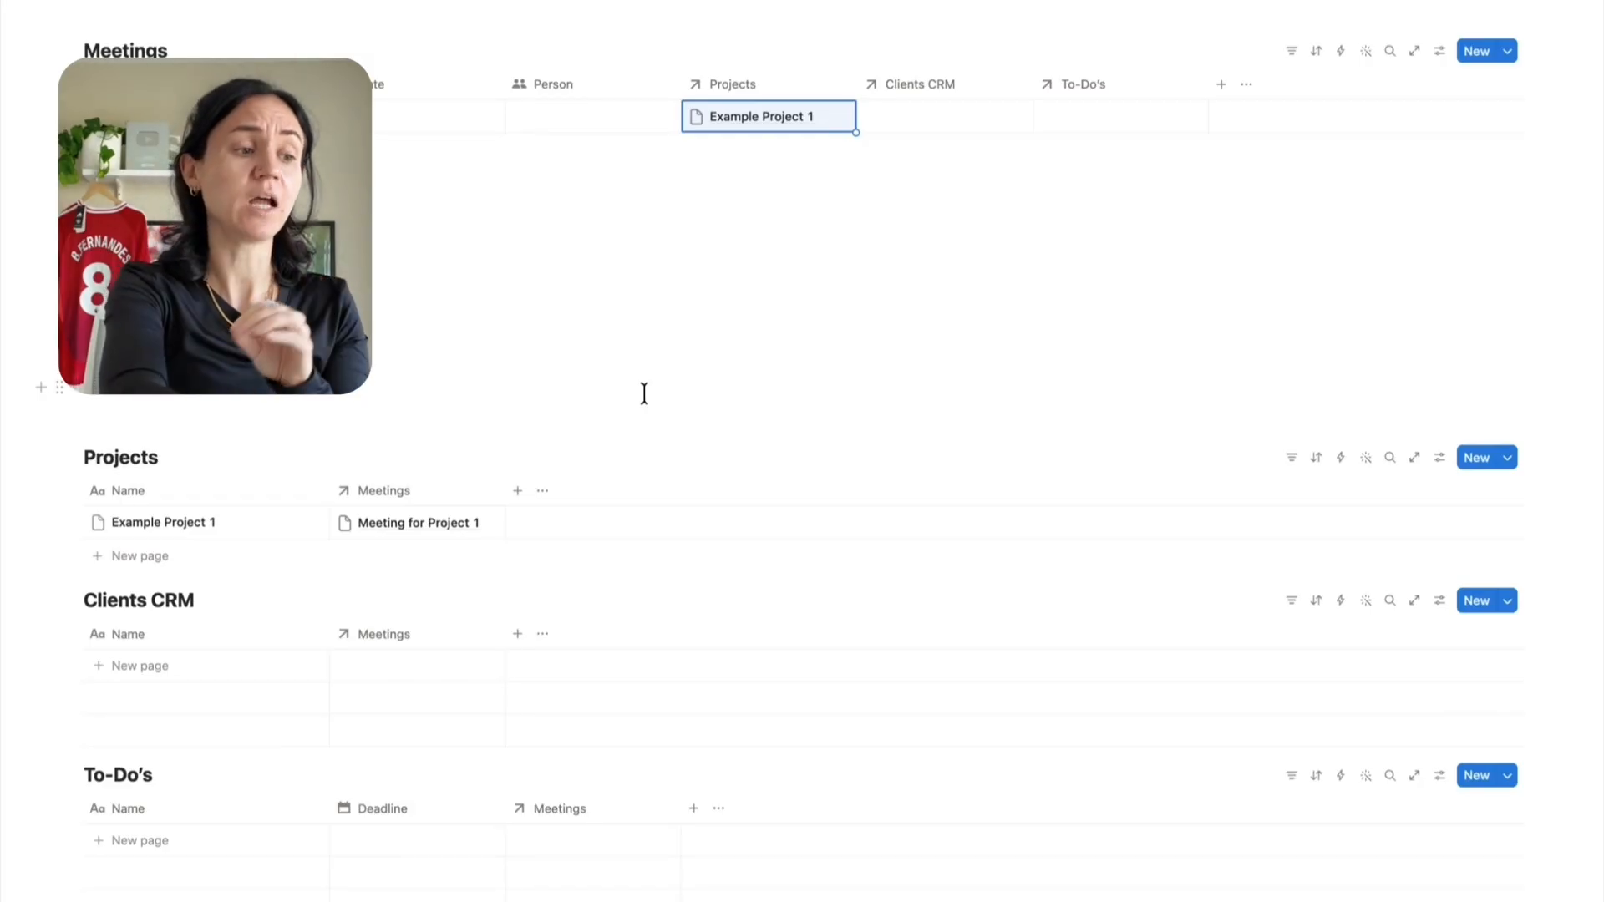
Open the Example Project 1 page to check its Meetings relation, and close it again
left_click(293, 523)
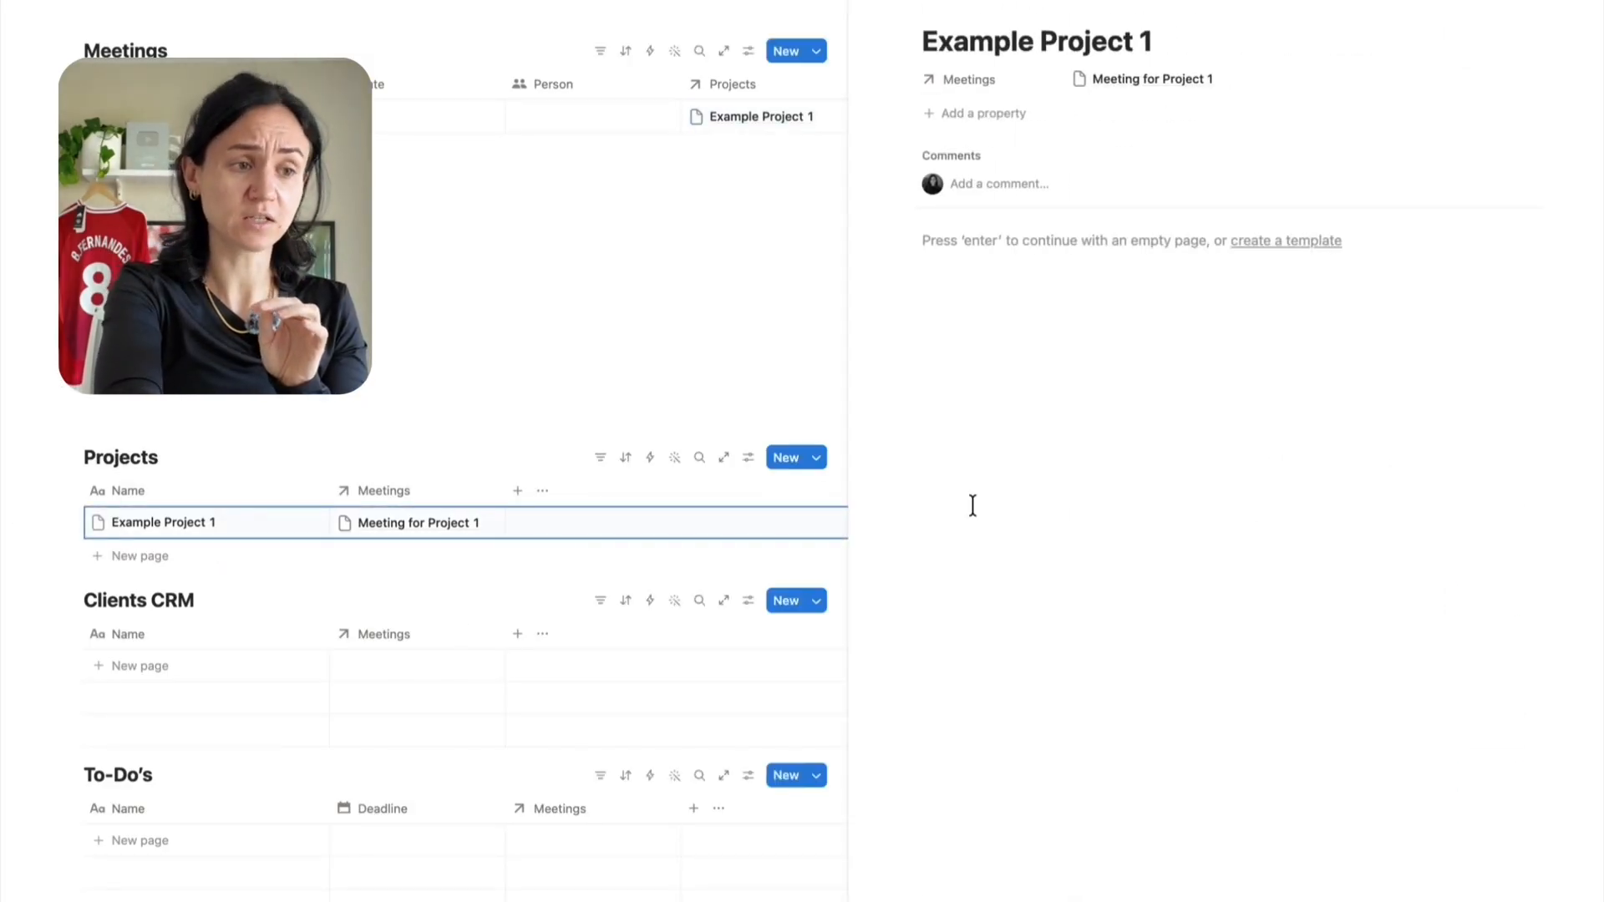
left_click(885, 17)
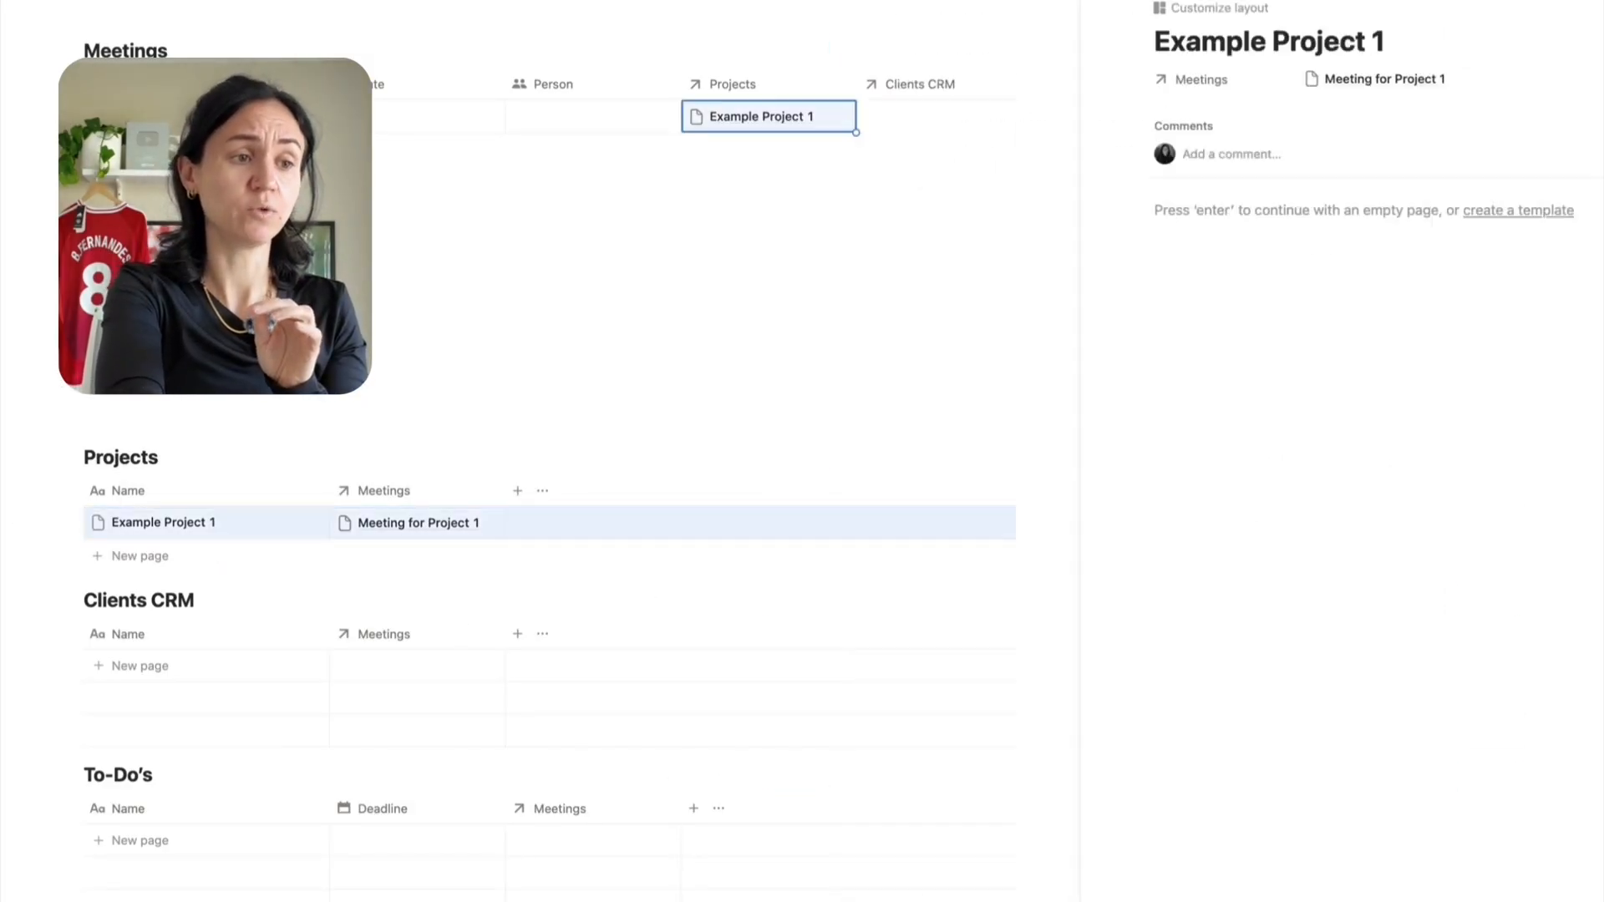
left_click(809, 121)
key("Escape")
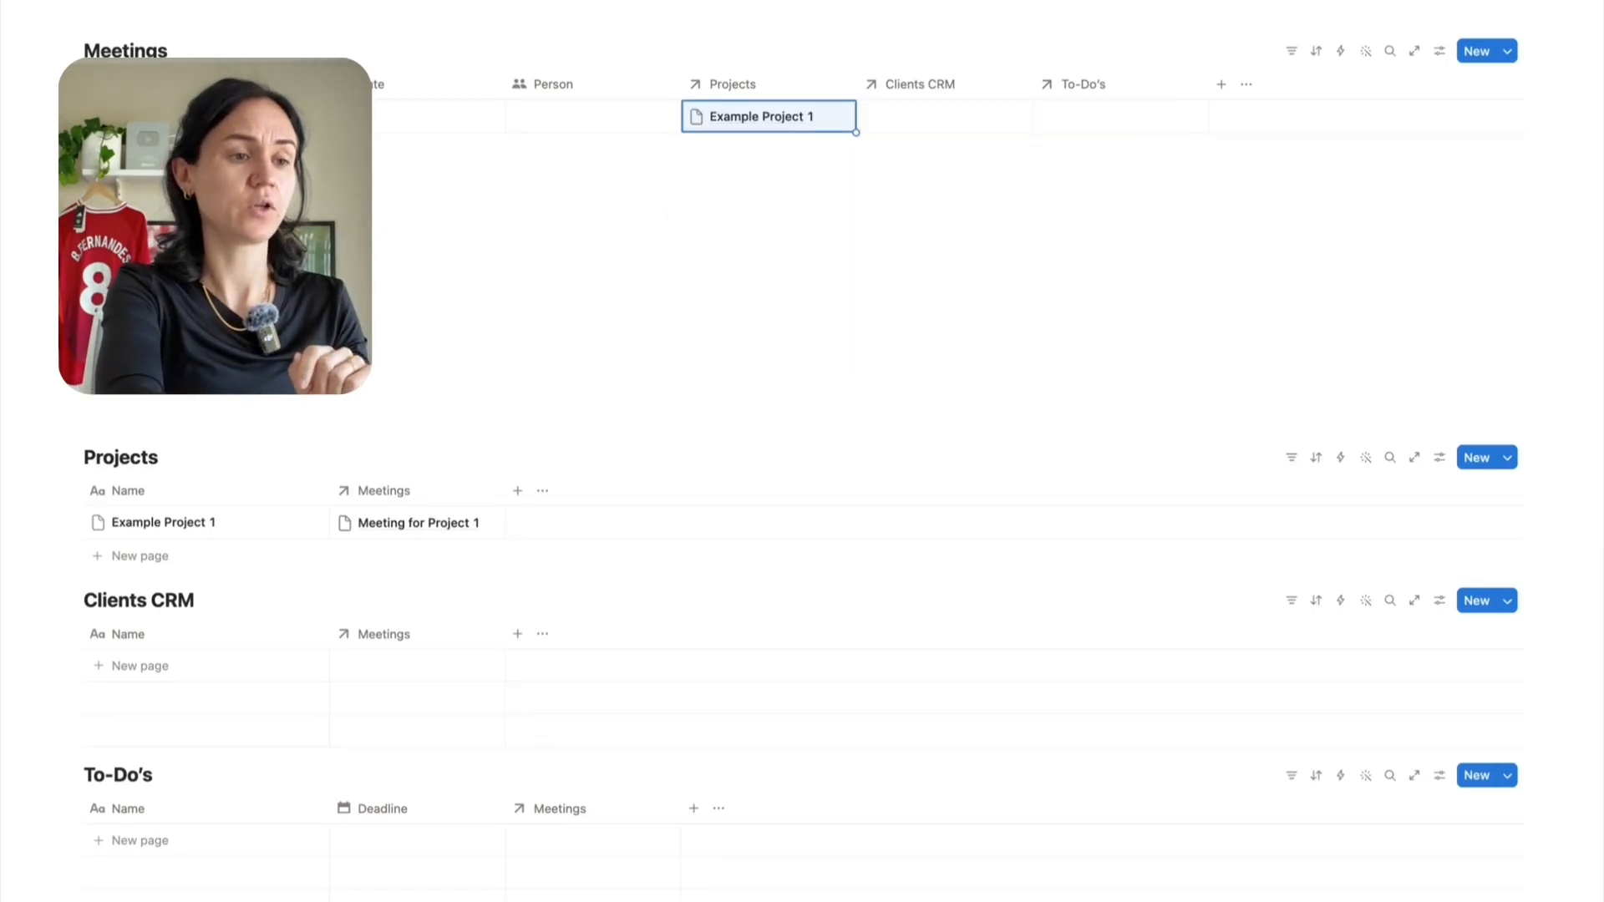
Add an entry named Client 1 to Clients CRM and link it to the meeting for Project 1
left_click(113, 666)
type("Client 1")
key("Return")
left_click(920, 122)
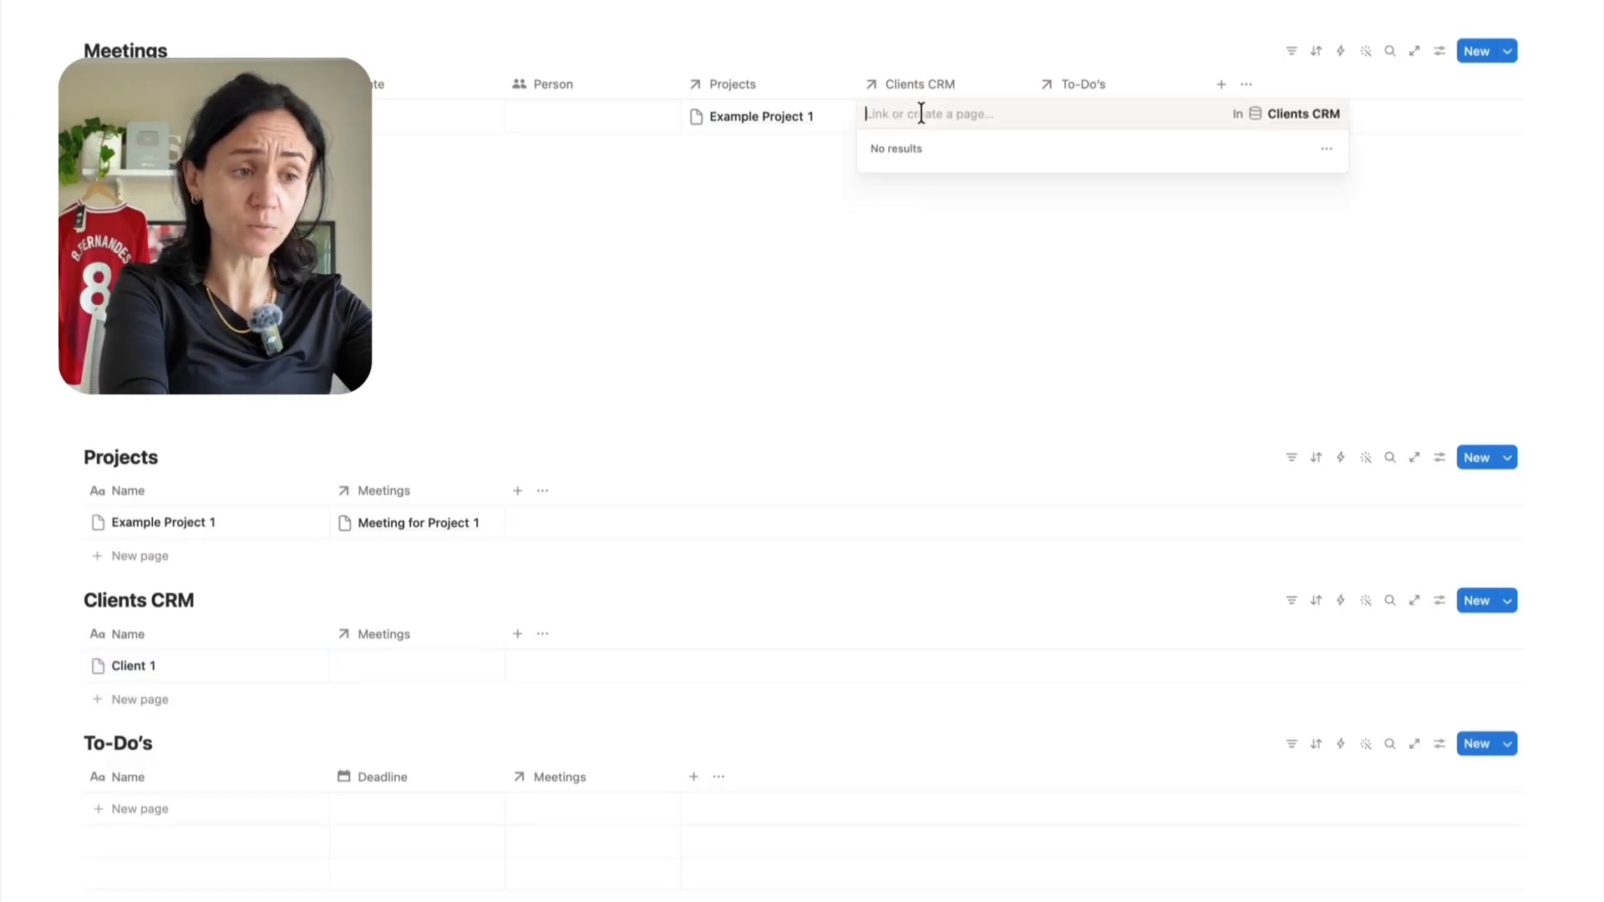
left_click(787, 307)
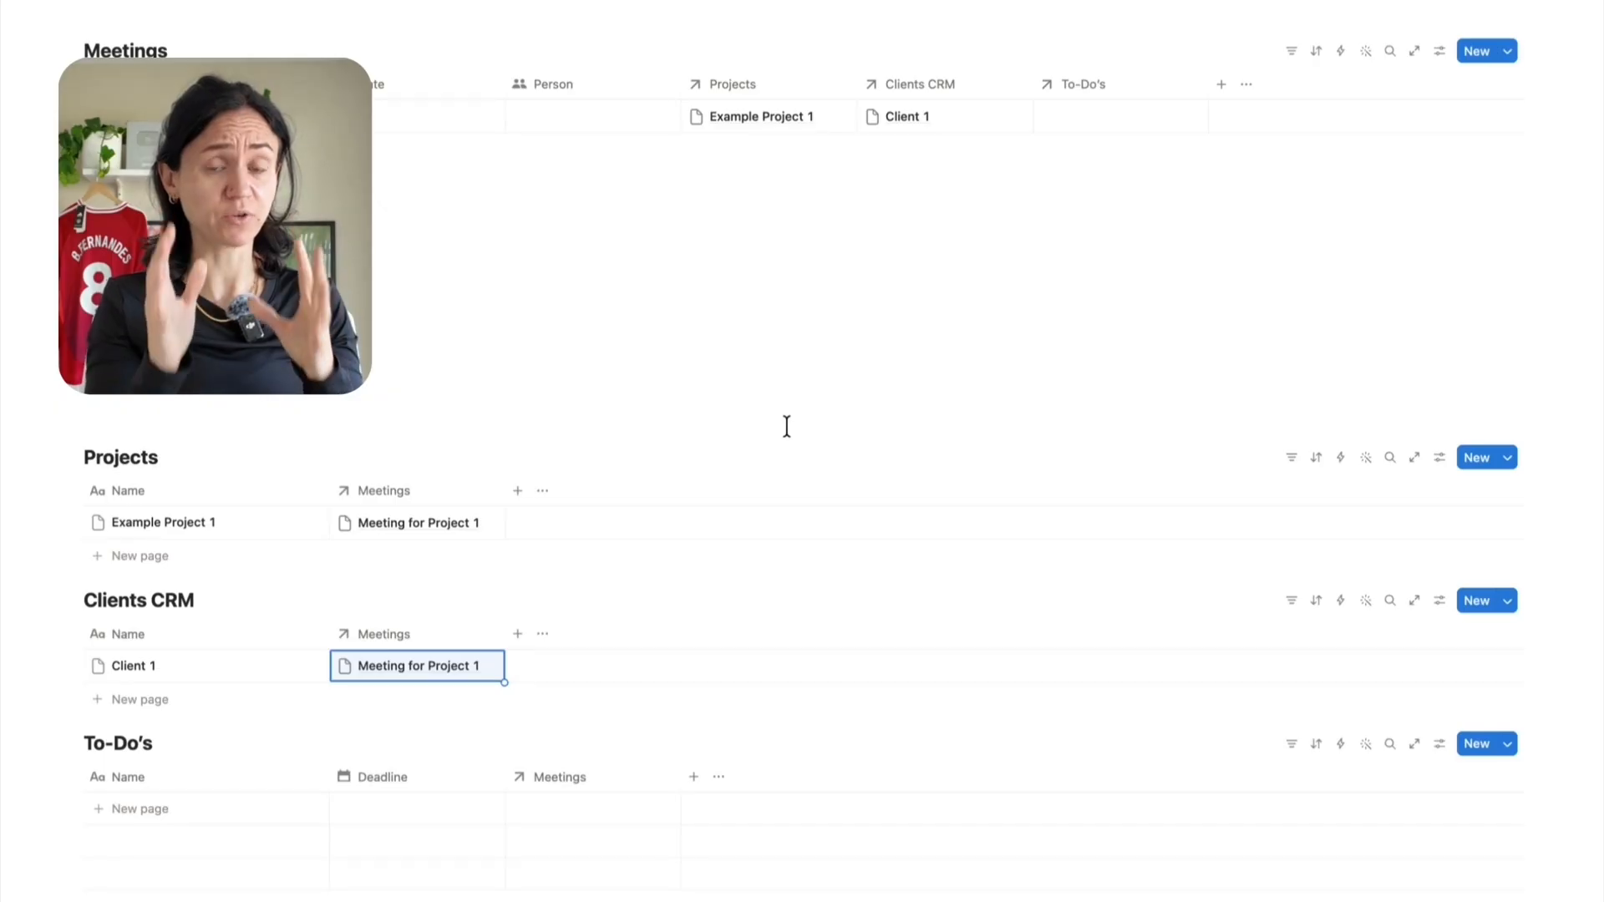
Add a two-way relation property linking the Projects database to Clients CRM
left_click(518, 492)
left_click(547, 775)
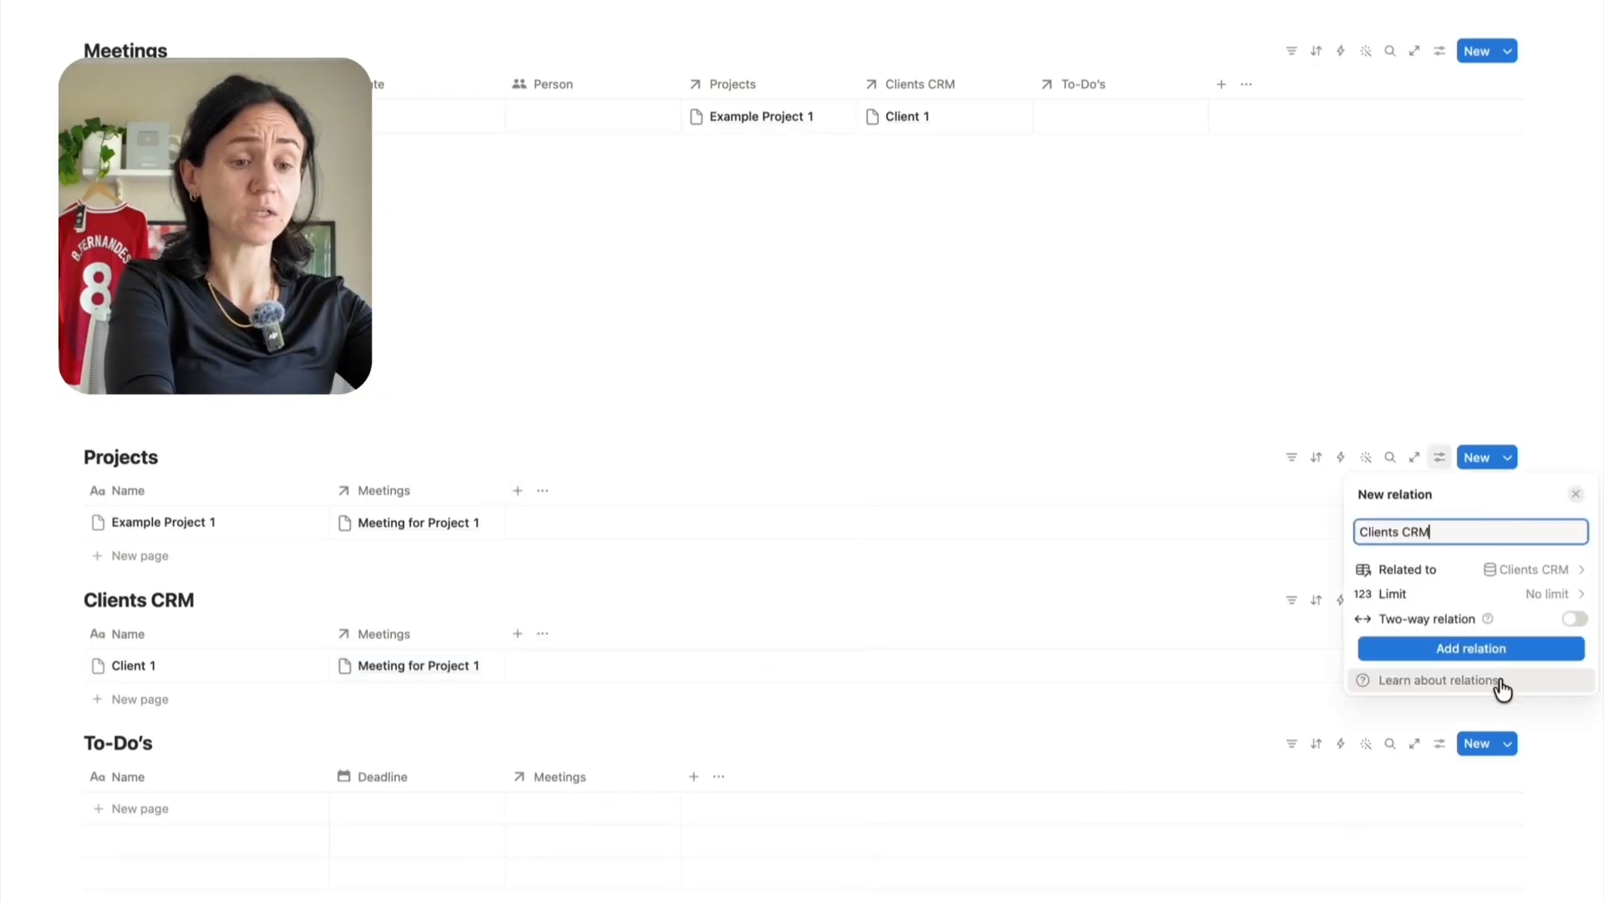
left_click(1575, 619)
left_click(1402, 714)
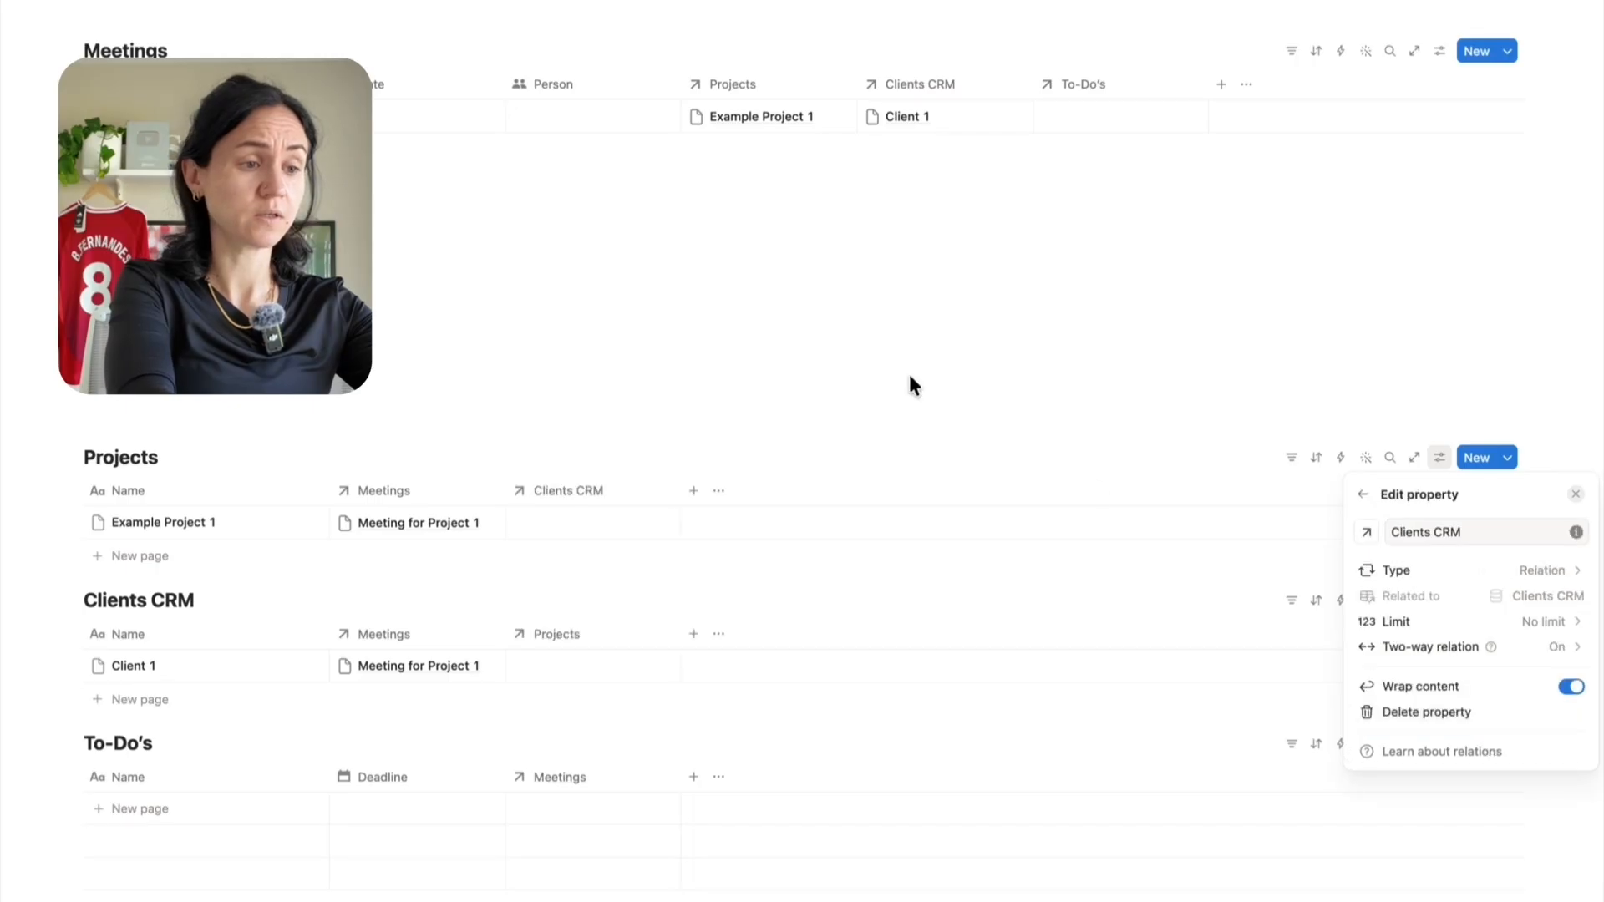
left_click(904, 368)
Link Client 1 to Example Project 1 through the project's Clients CRM relation
left_click(576, 519)
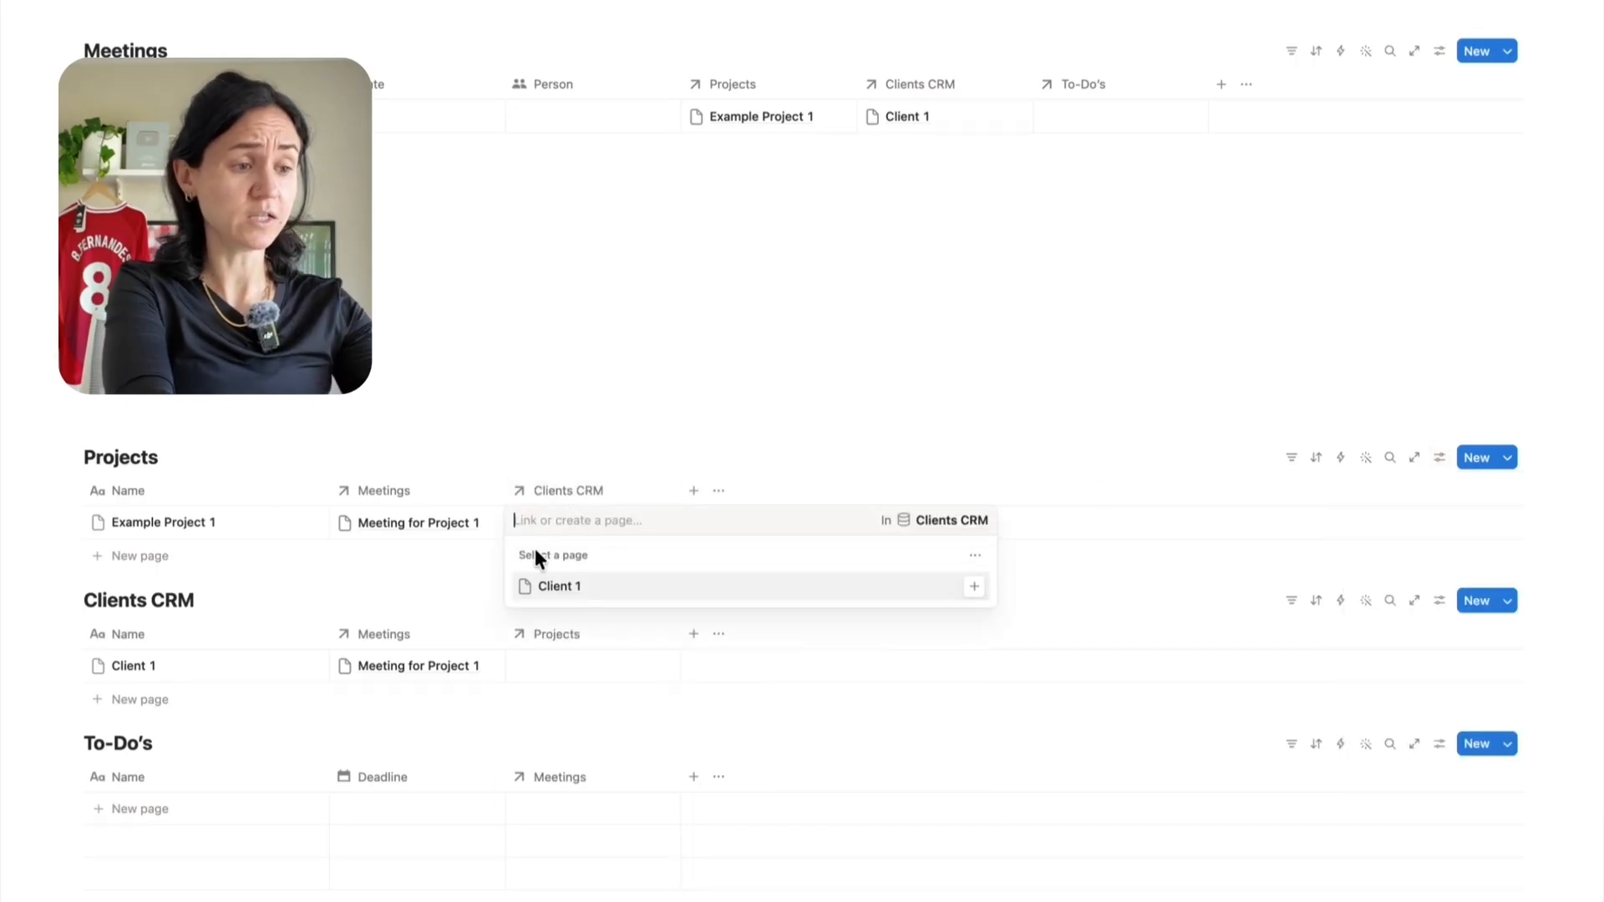
left_click(974, 586)
left_click(895, 336)
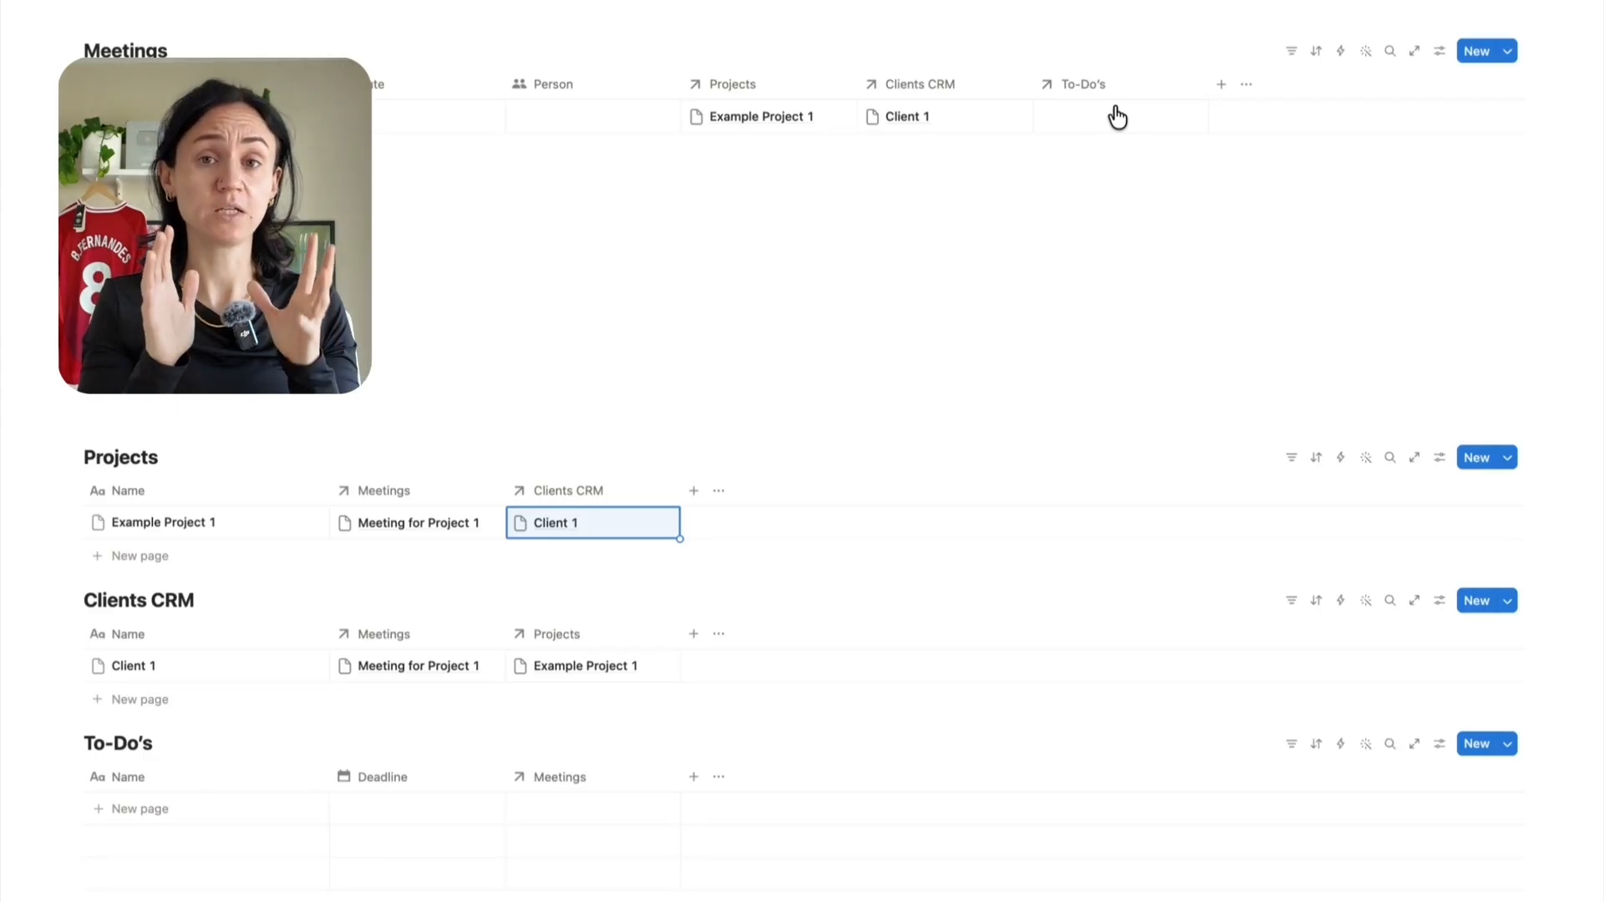
Assign a workspace member as the meeting's person and set its date to the 28th
left_click(594, 116)
left_click(576, 172)
left_click(376, 127)
left_click(412, 351)
left_click(701, 229)
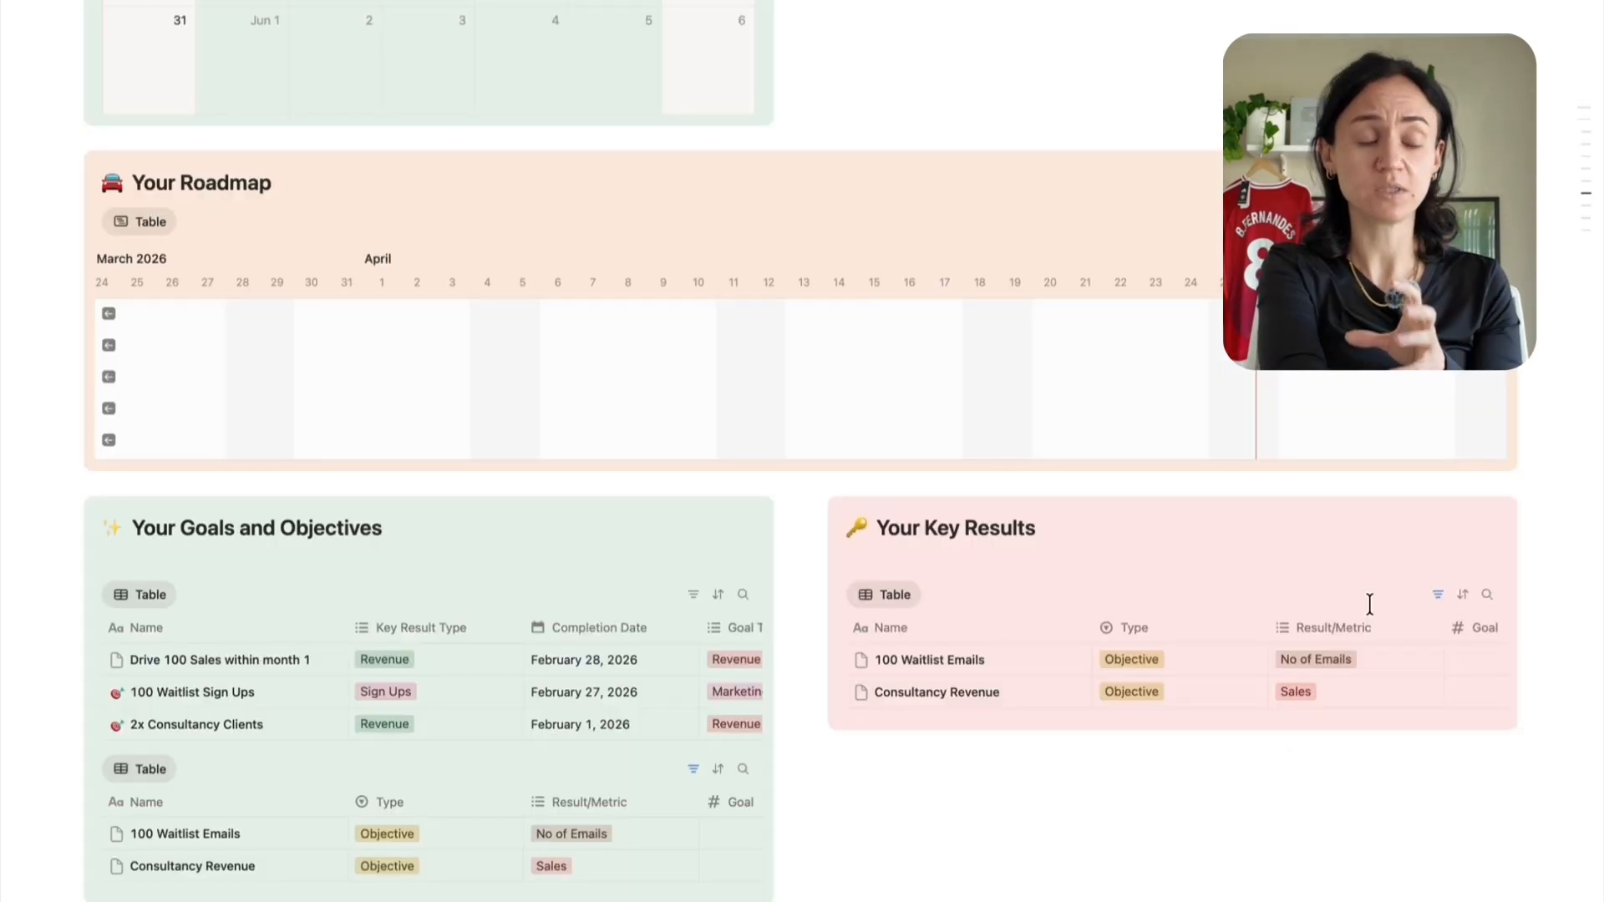
Open Your Marketing from the business dashboard's directory and go to its Campaign Management board
scroll(1369, 603, "down", 5)
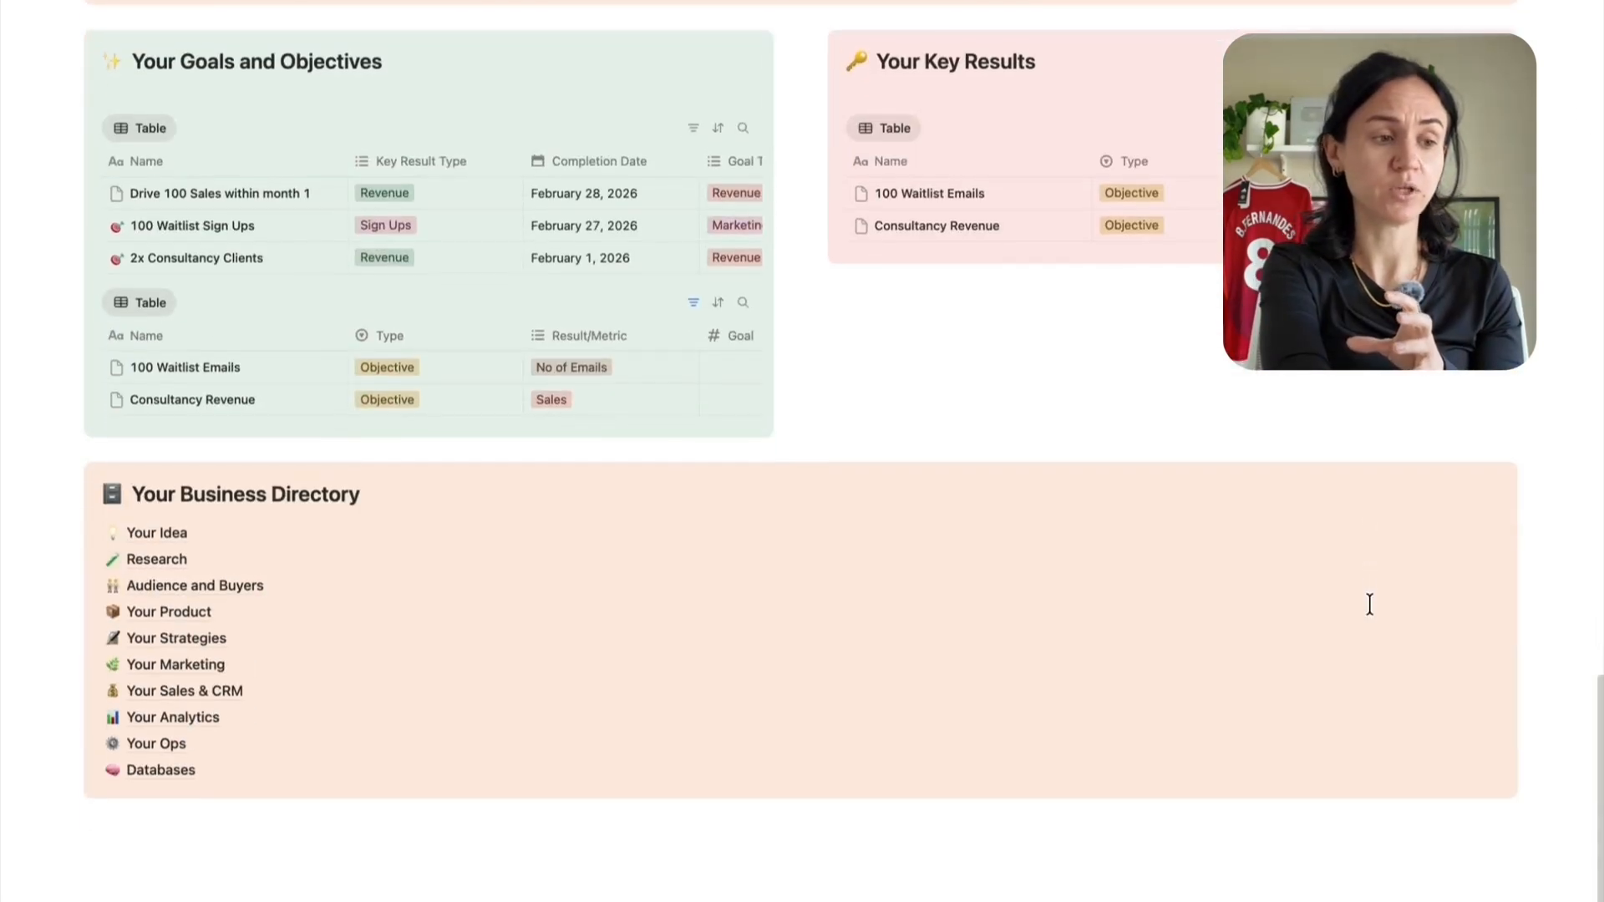
left_click(1372, 612)
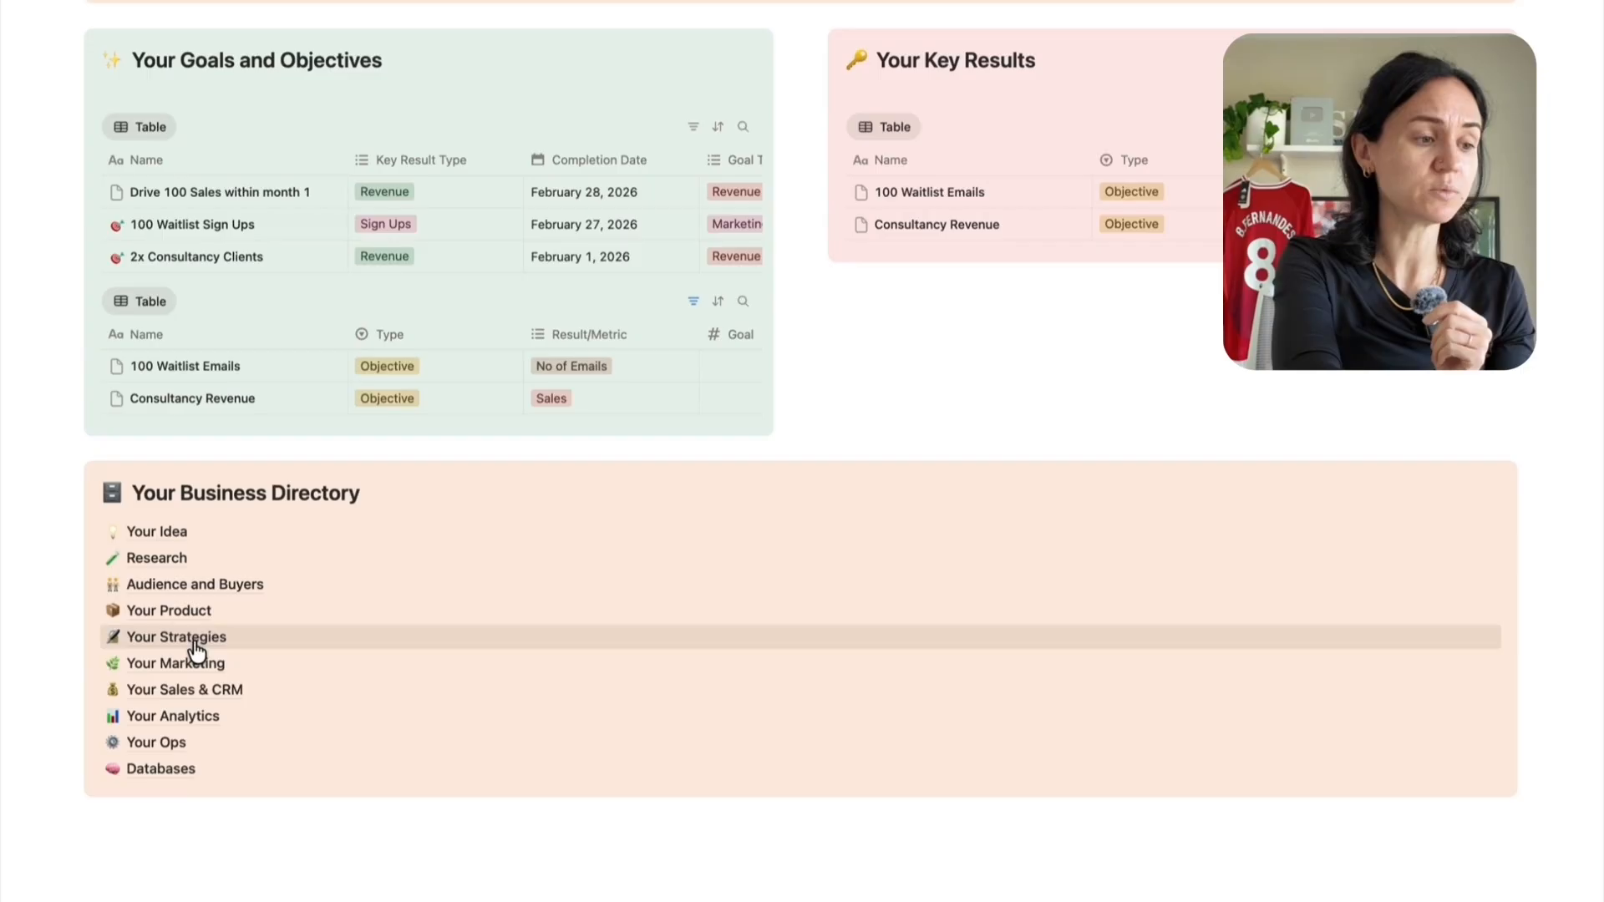
left_click(197, 663)
scroll(869, 431, "down", 15)
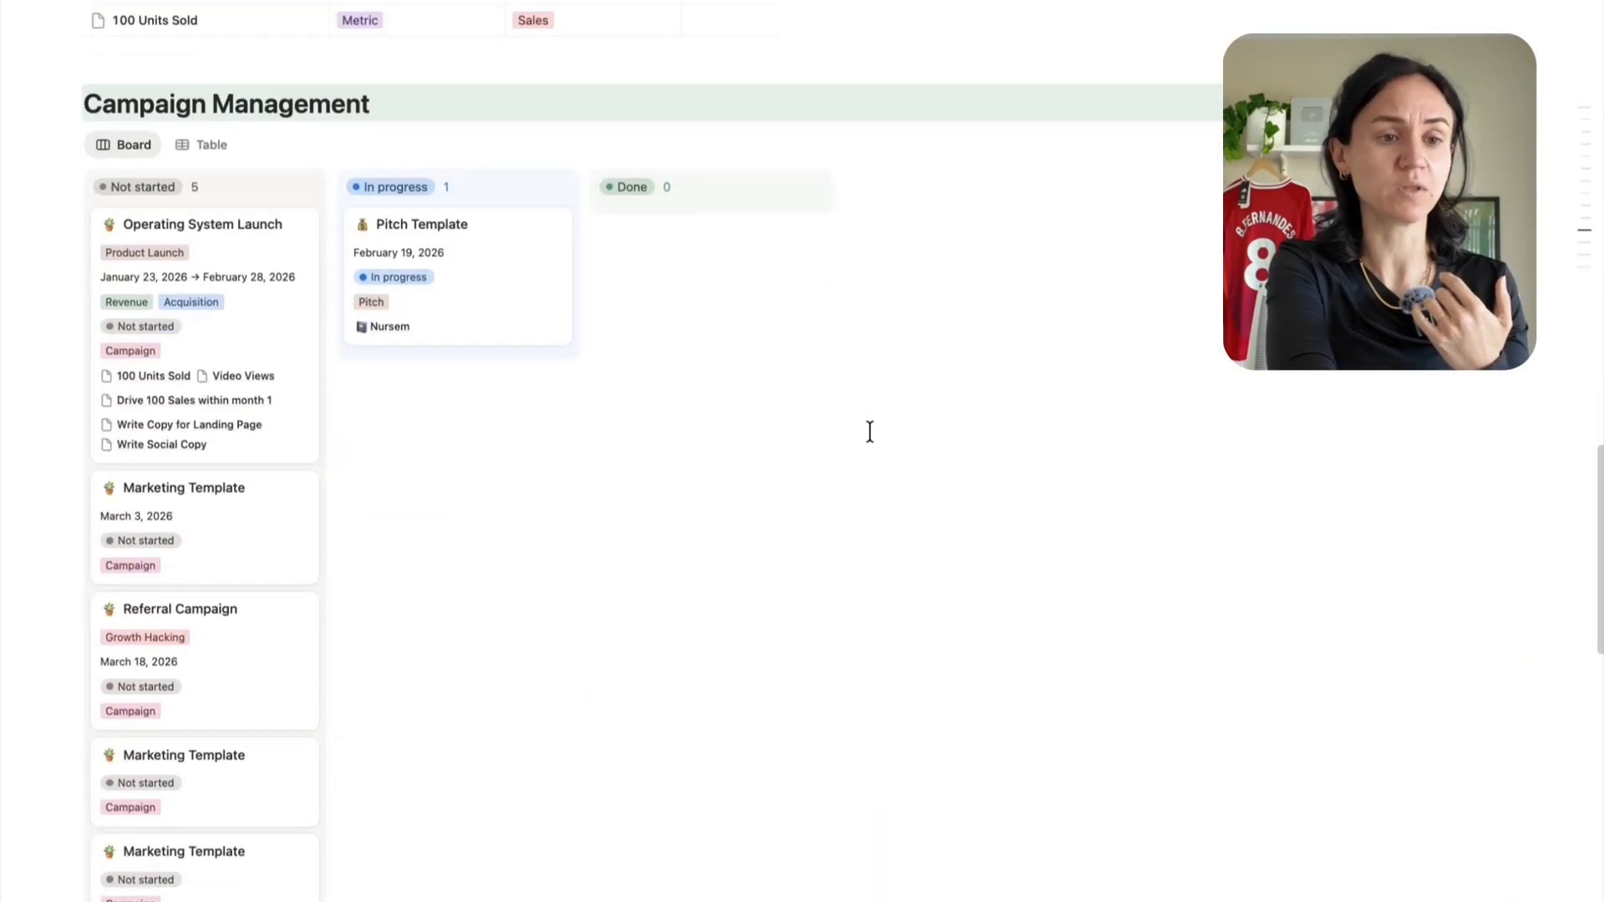
Open the Pitch Template card on the campaign board and examine its relations, sections and filtered tables
left_click(498, 290)
scroll(944, 577, "down", 1)
scroll(943, 577, "down", 4)
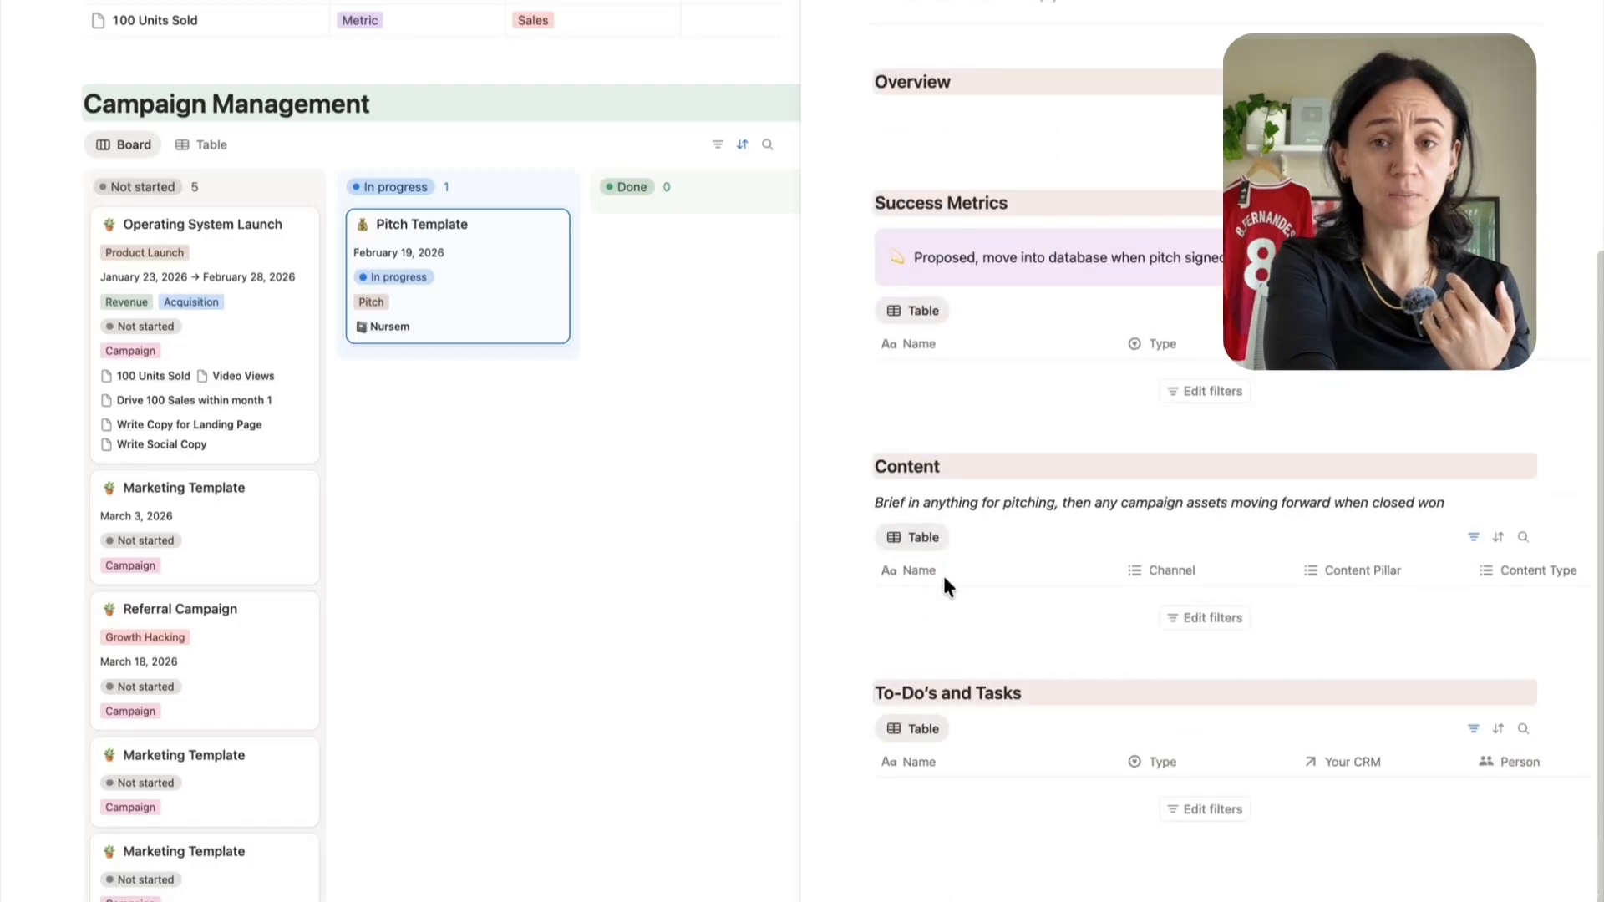
scroll(933, 344, "up", 5)
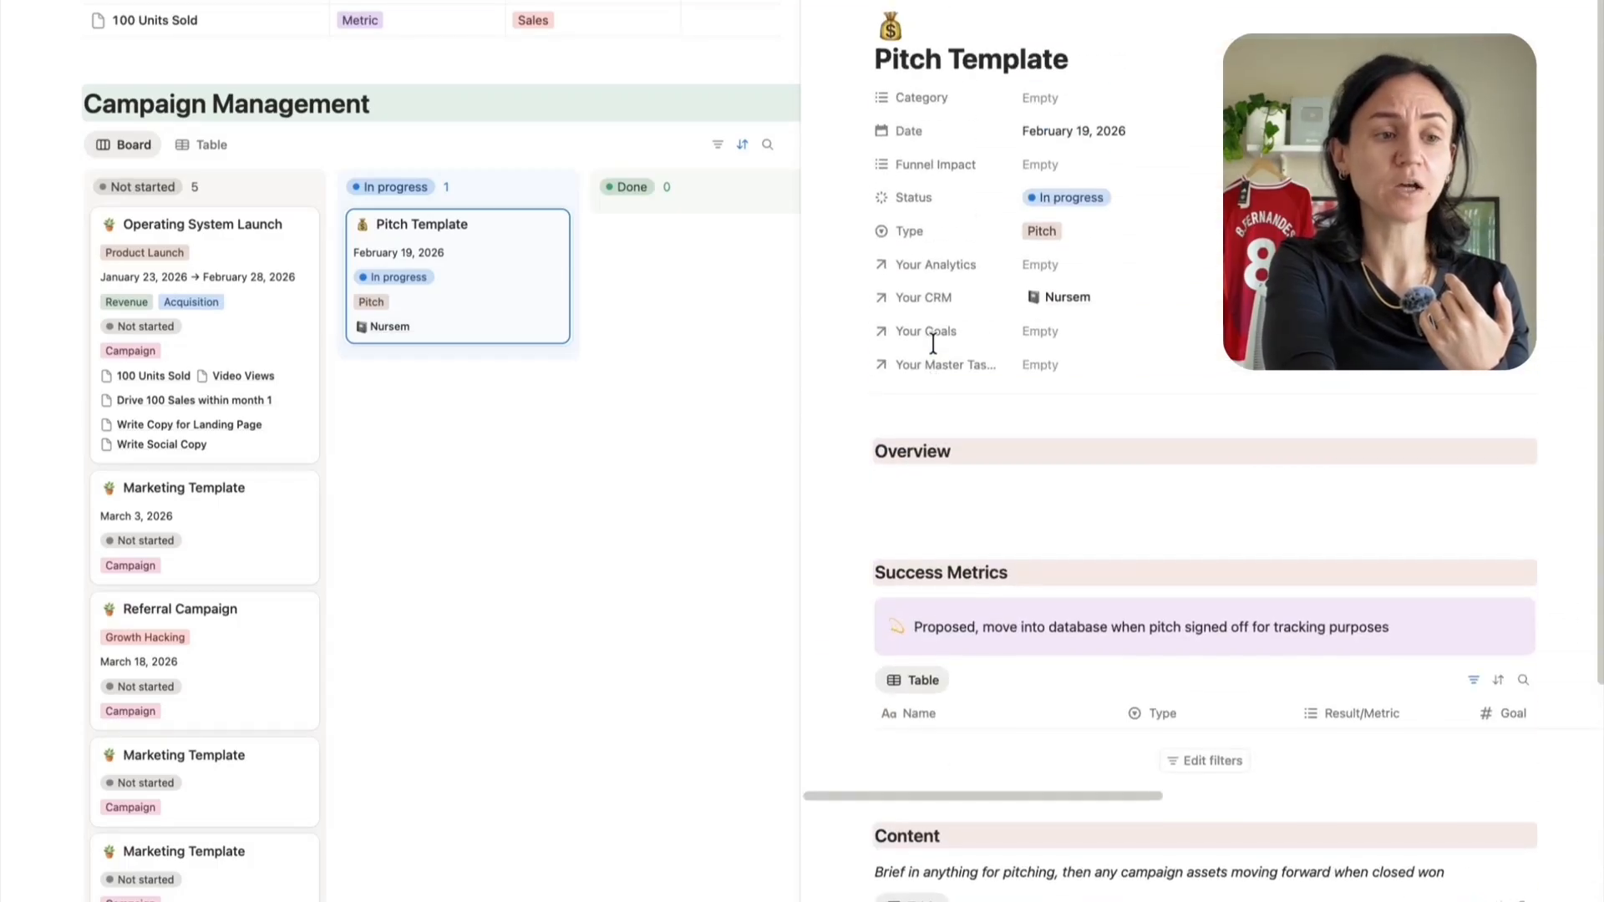
key("Escape")
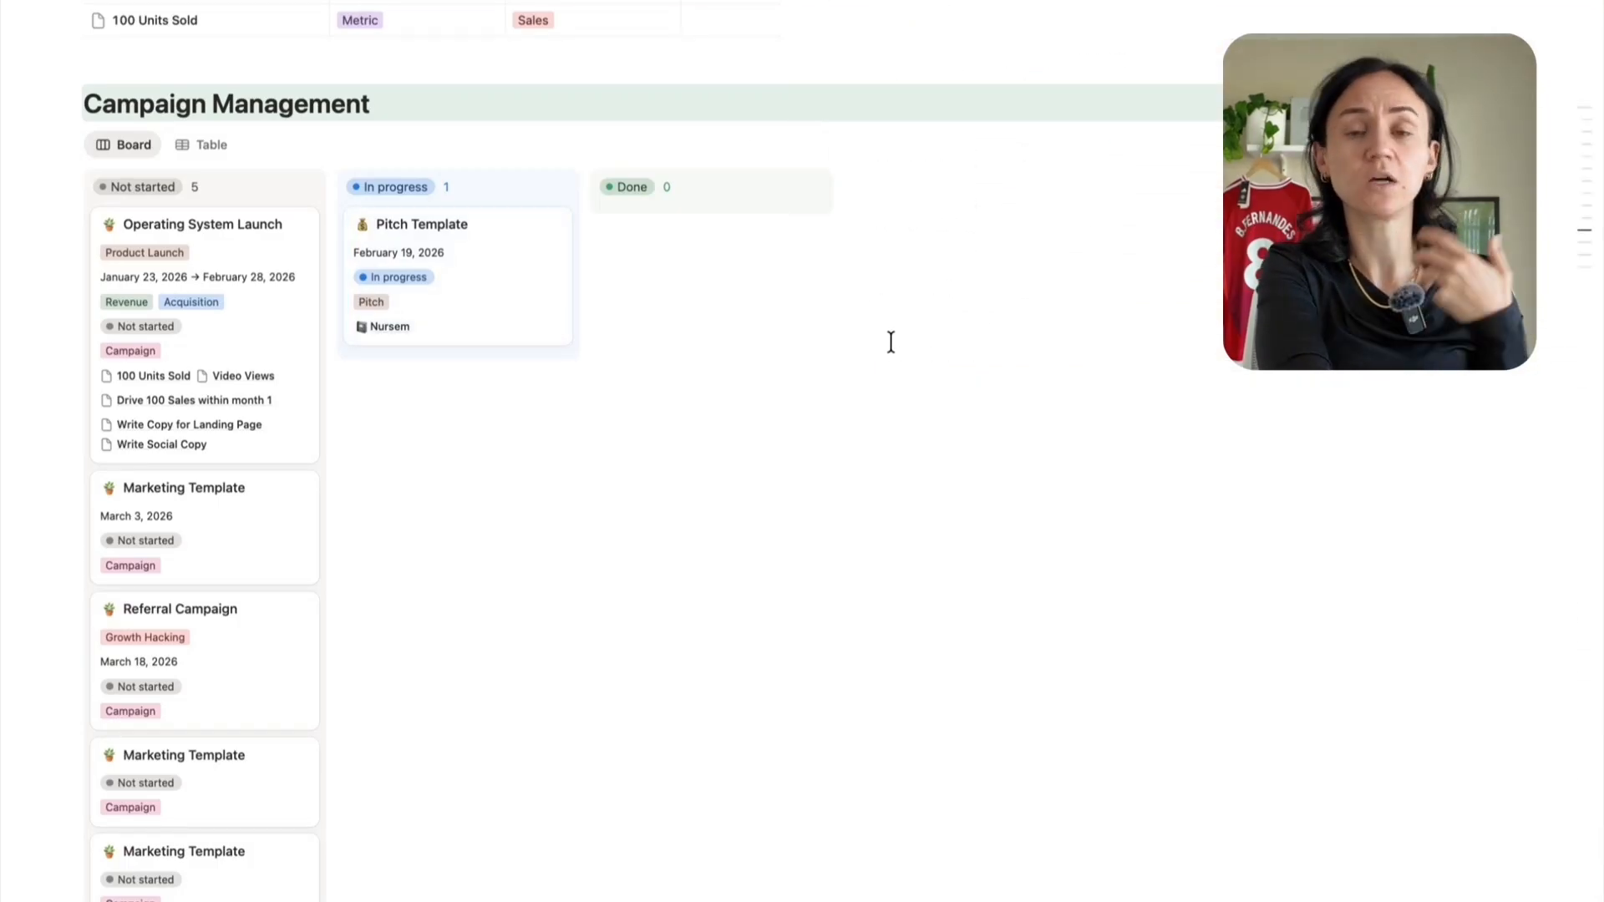
scroll(269, 434, "down", 9)
left_click(268, 433)
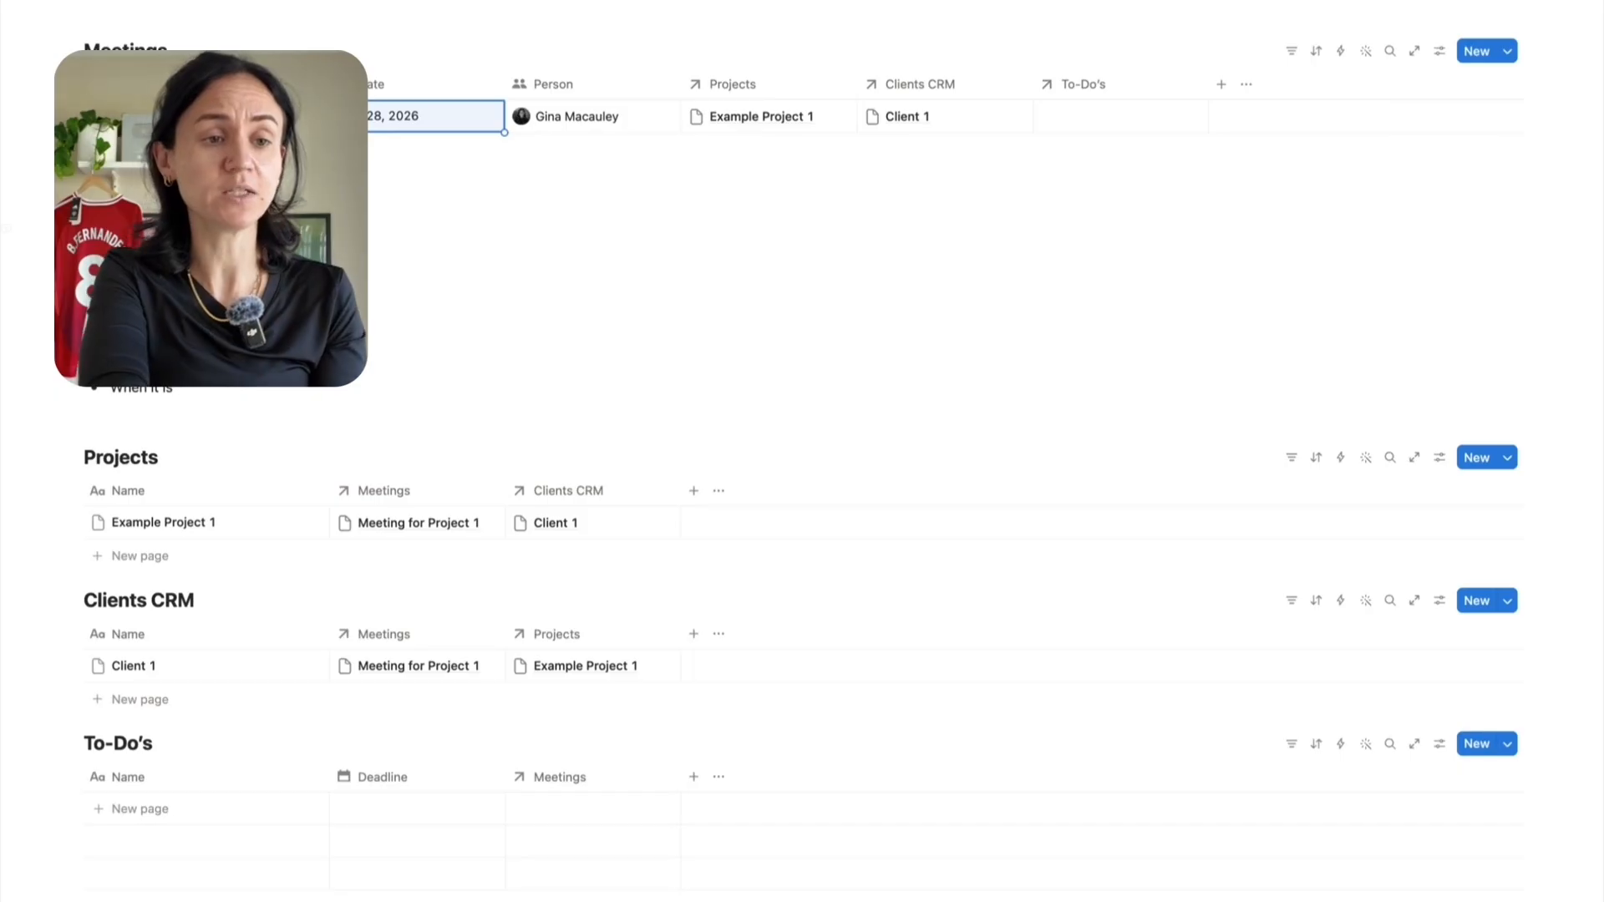
Create a new page template for the Meetings database, title it Meeting Template and begin its empty body
left_click(1507, 52)
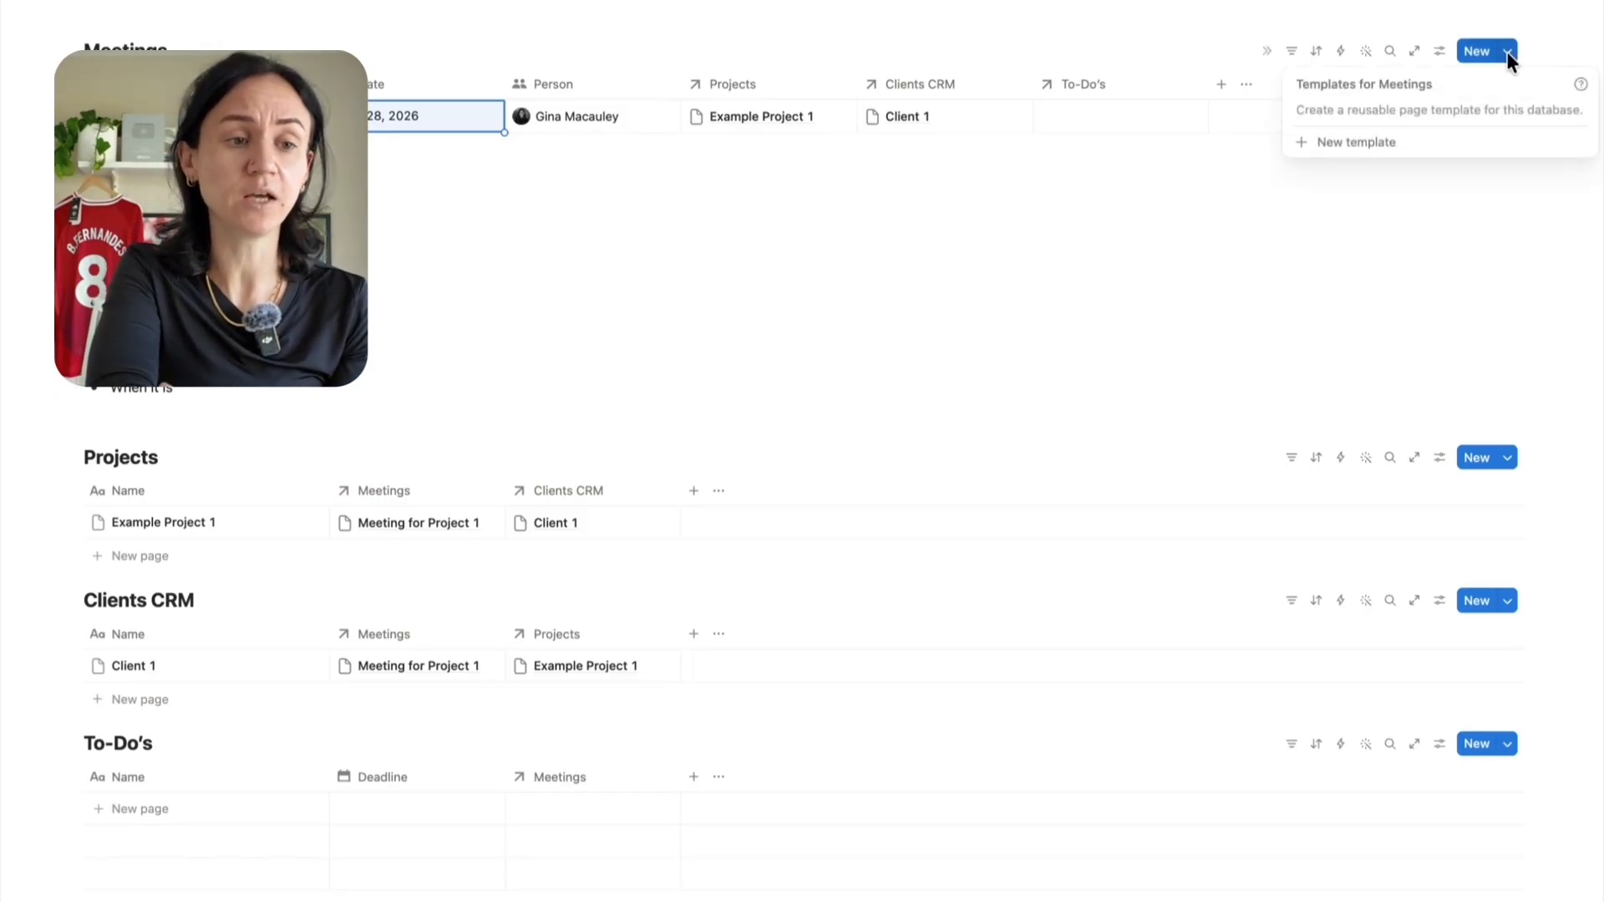
left_click(1338, 143)
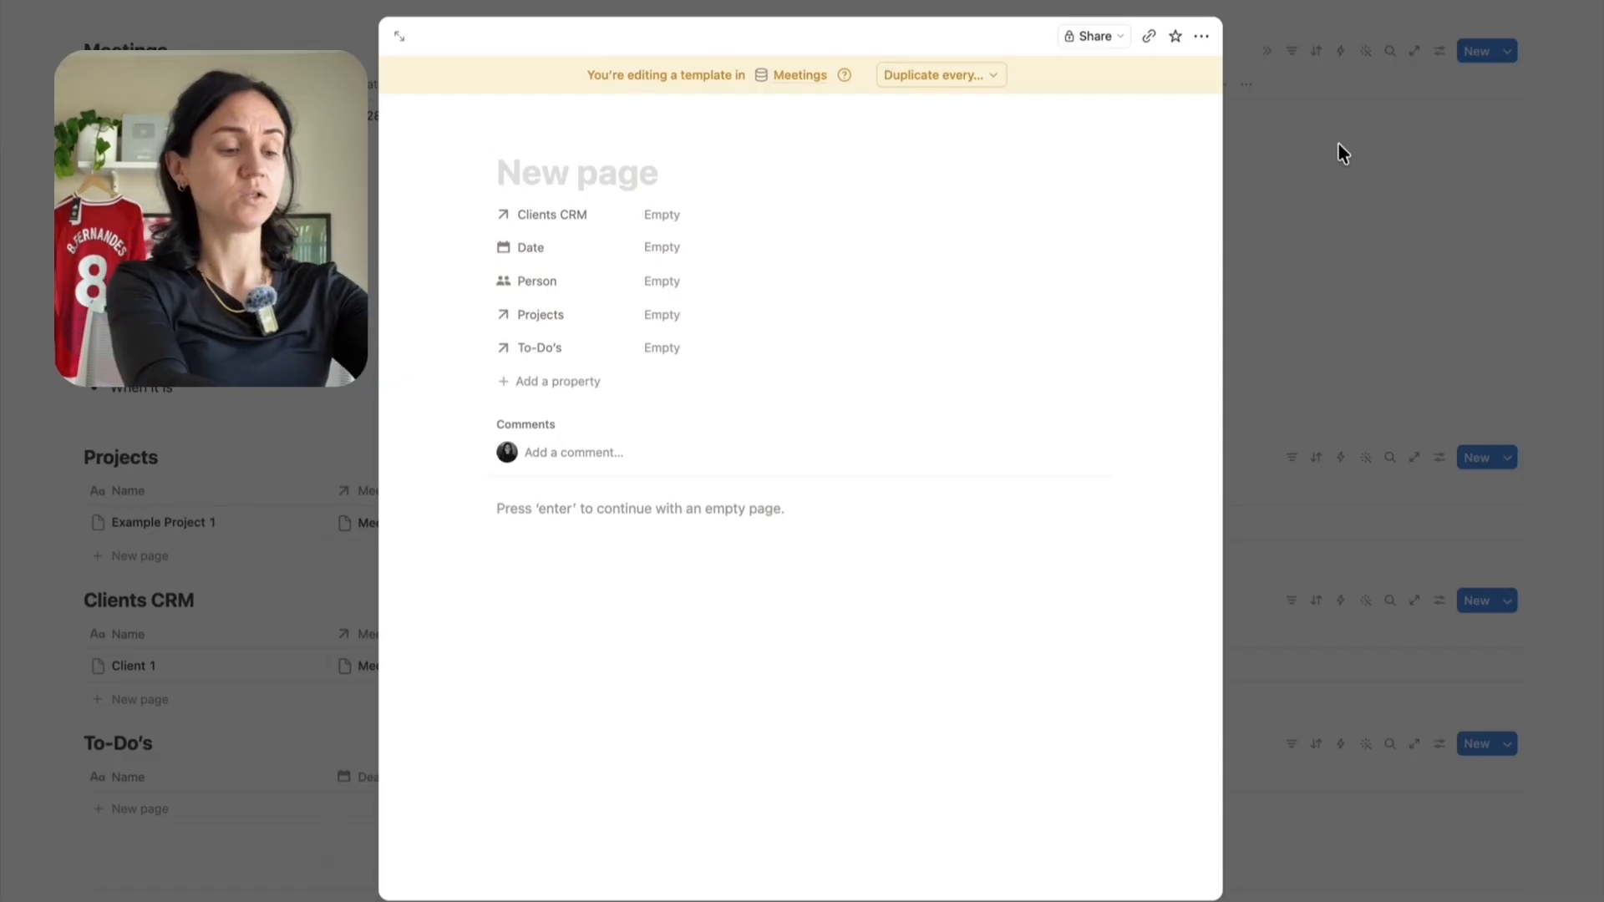
type("Meeting Temp")
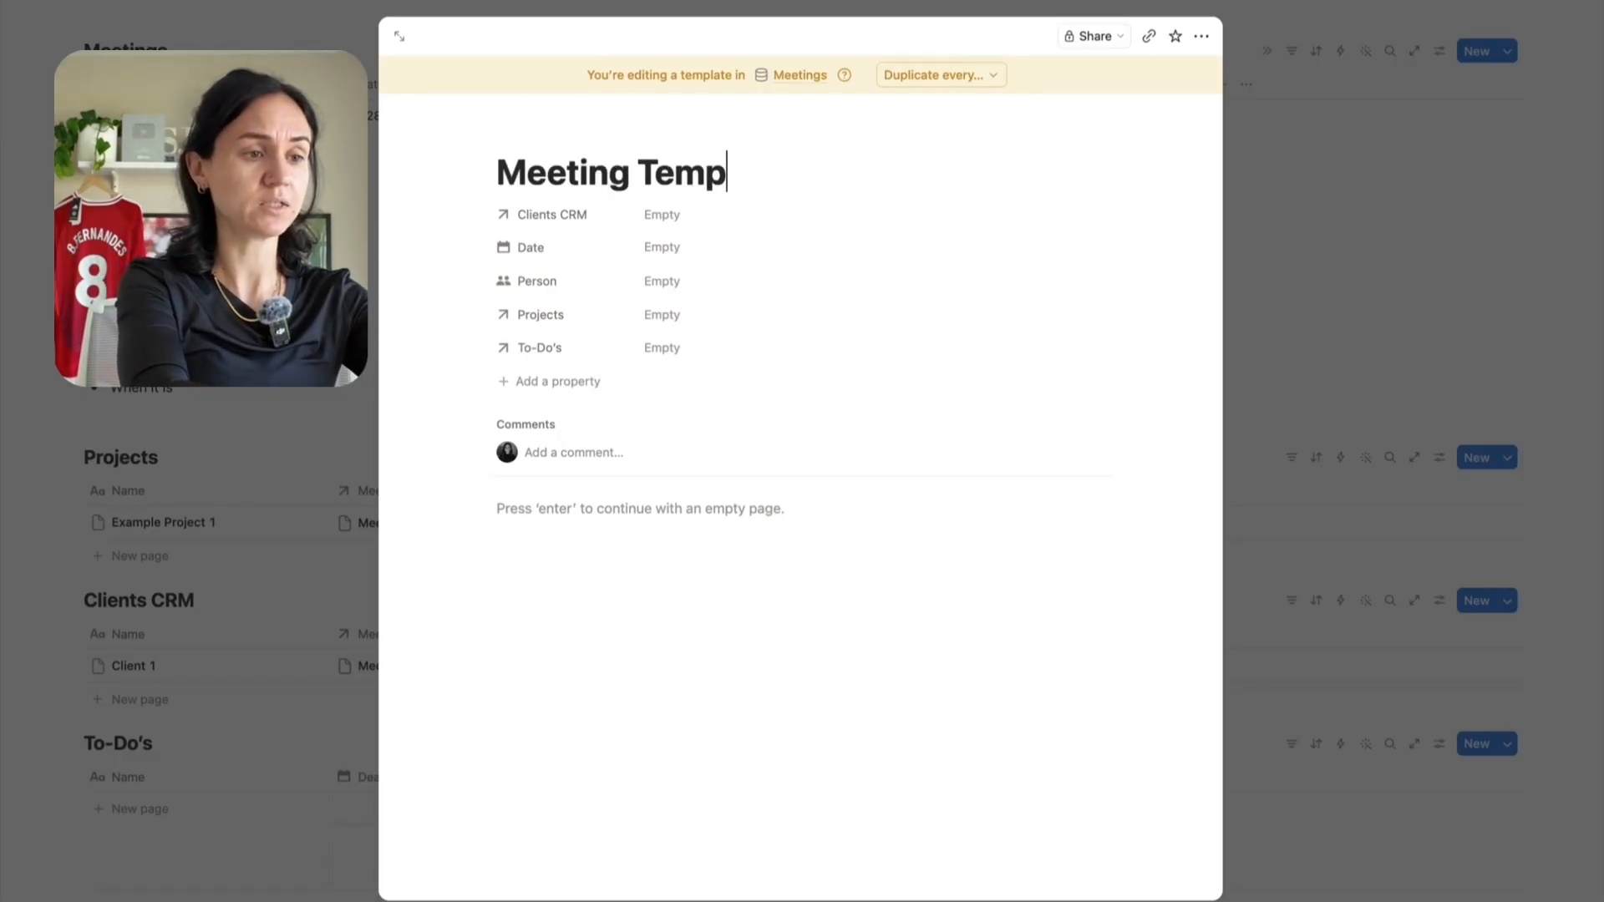
type("late")
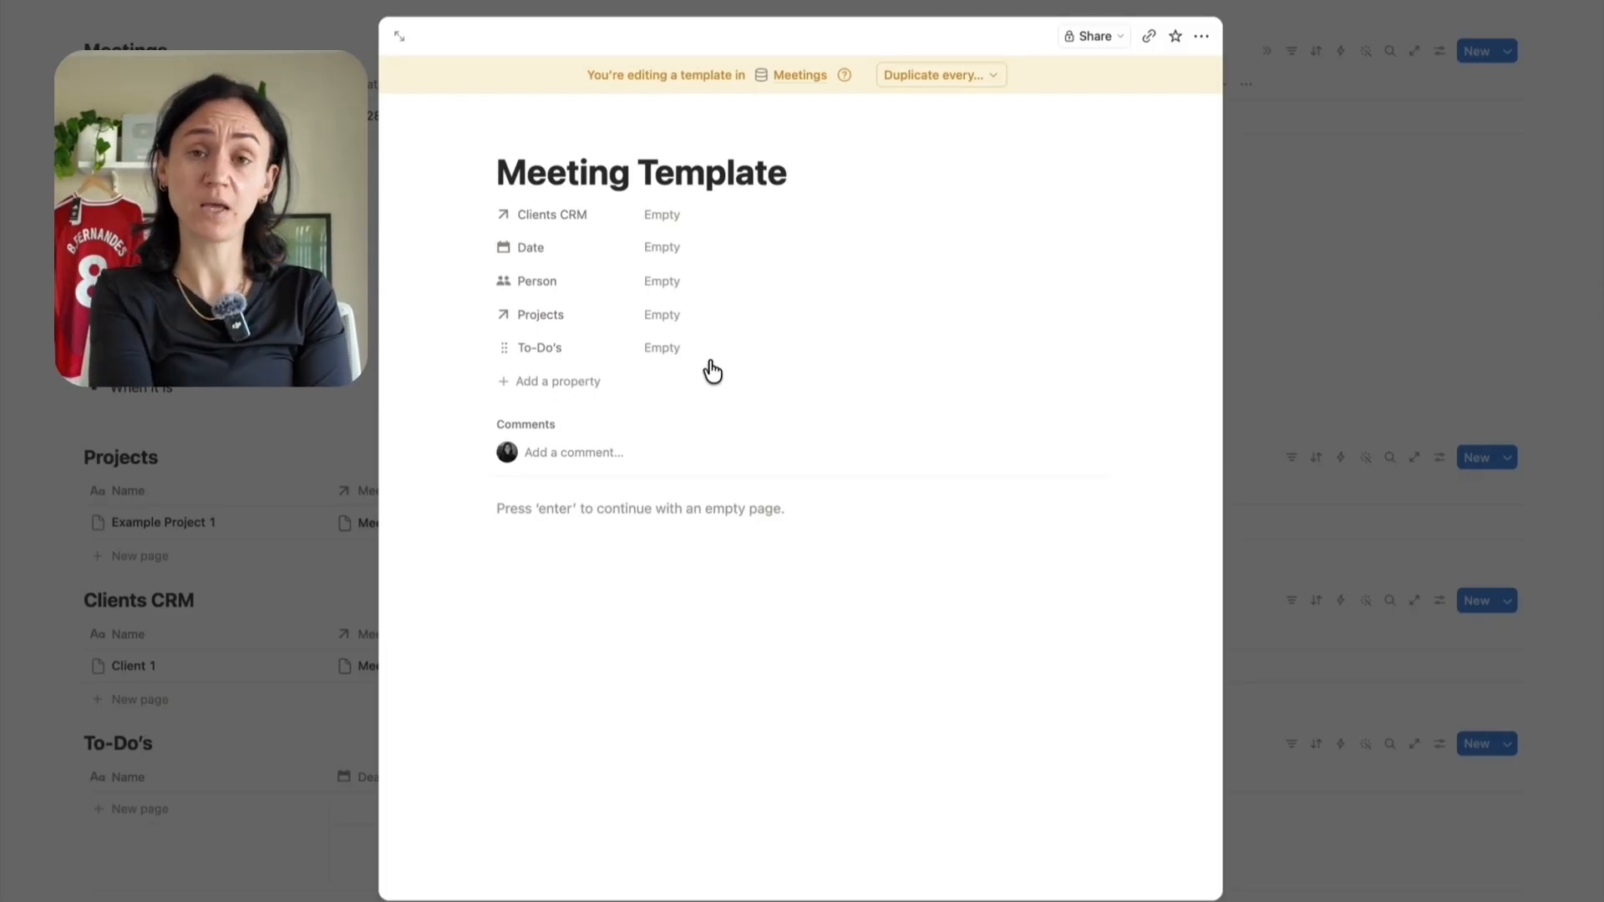
left_click(637, 603)
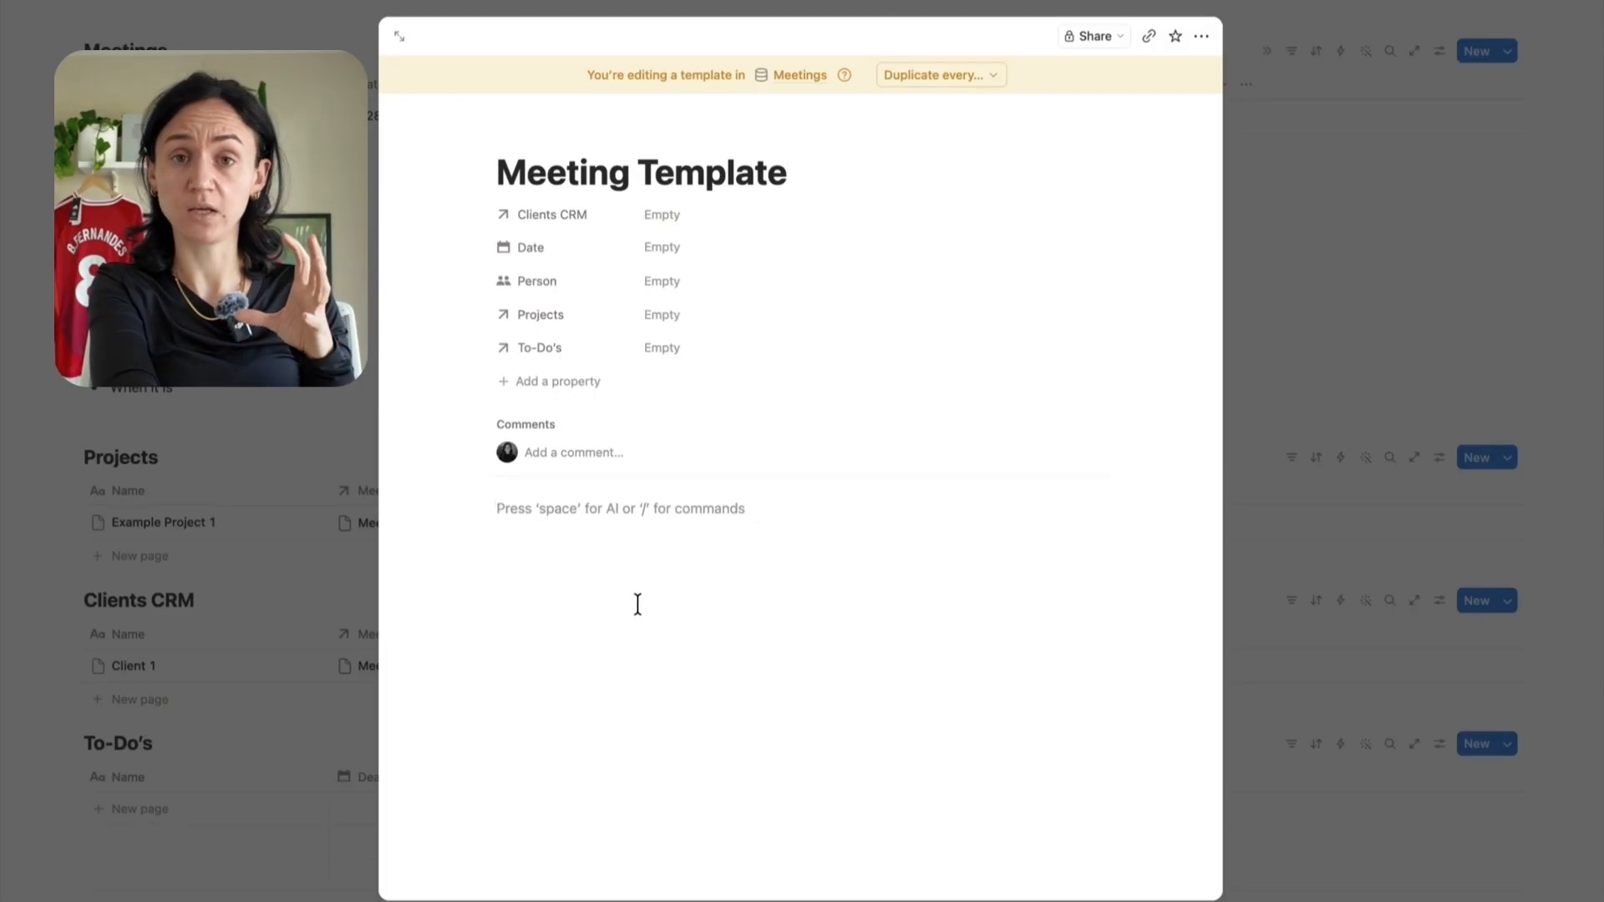
Add a Heading 1 reading Notes to the template body and give it a yellow background
type("/head")
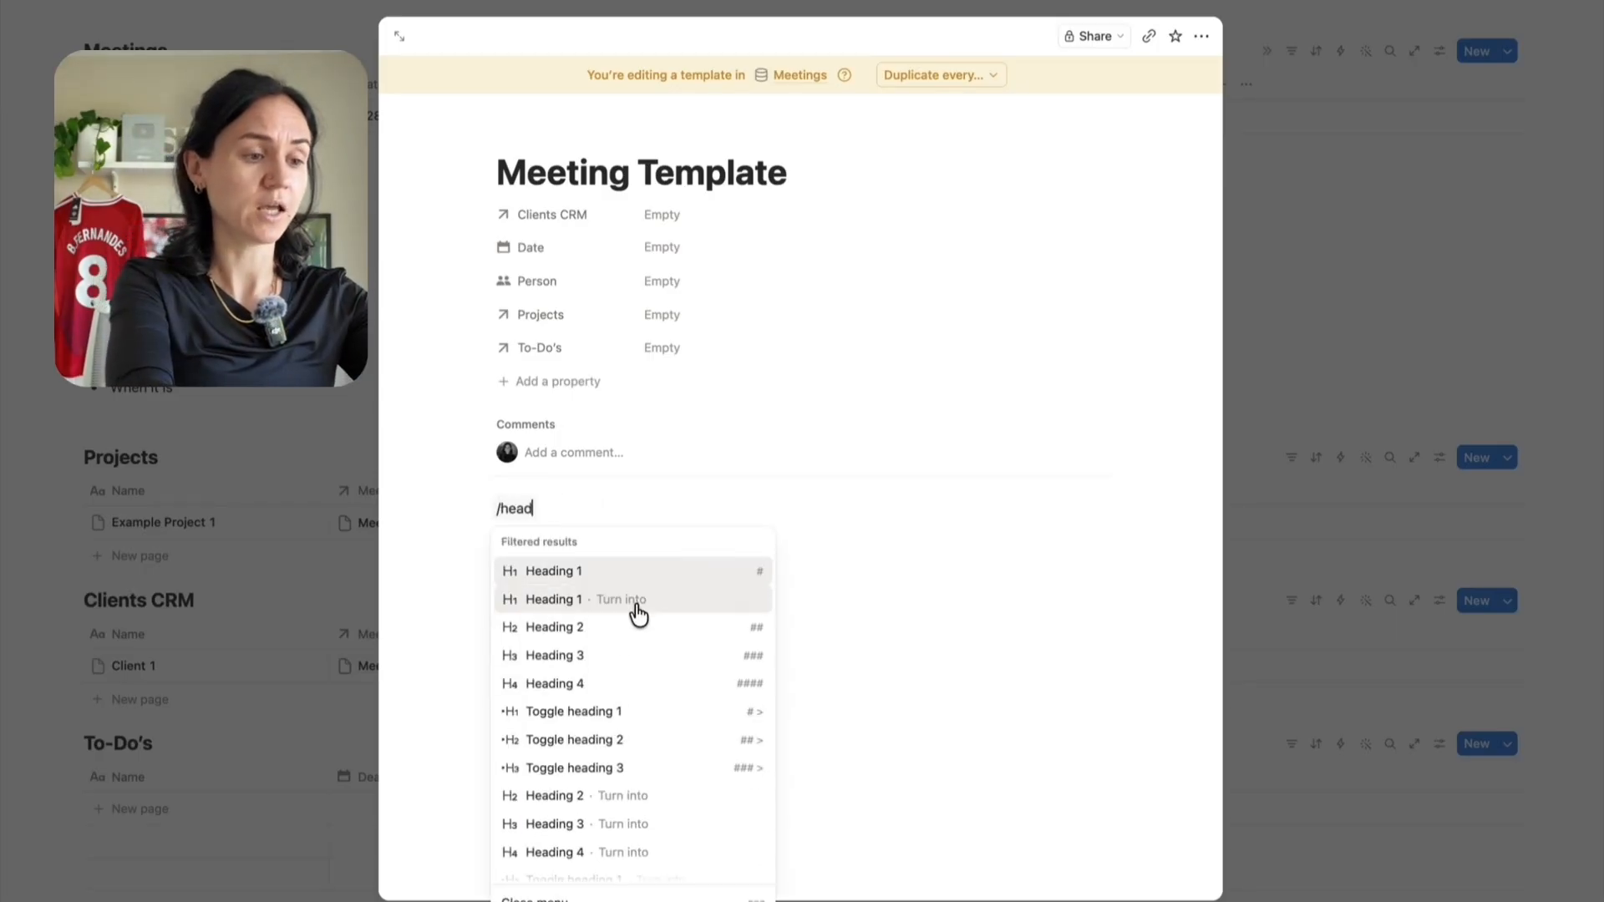
left_click(564, 571)
type("Notes")
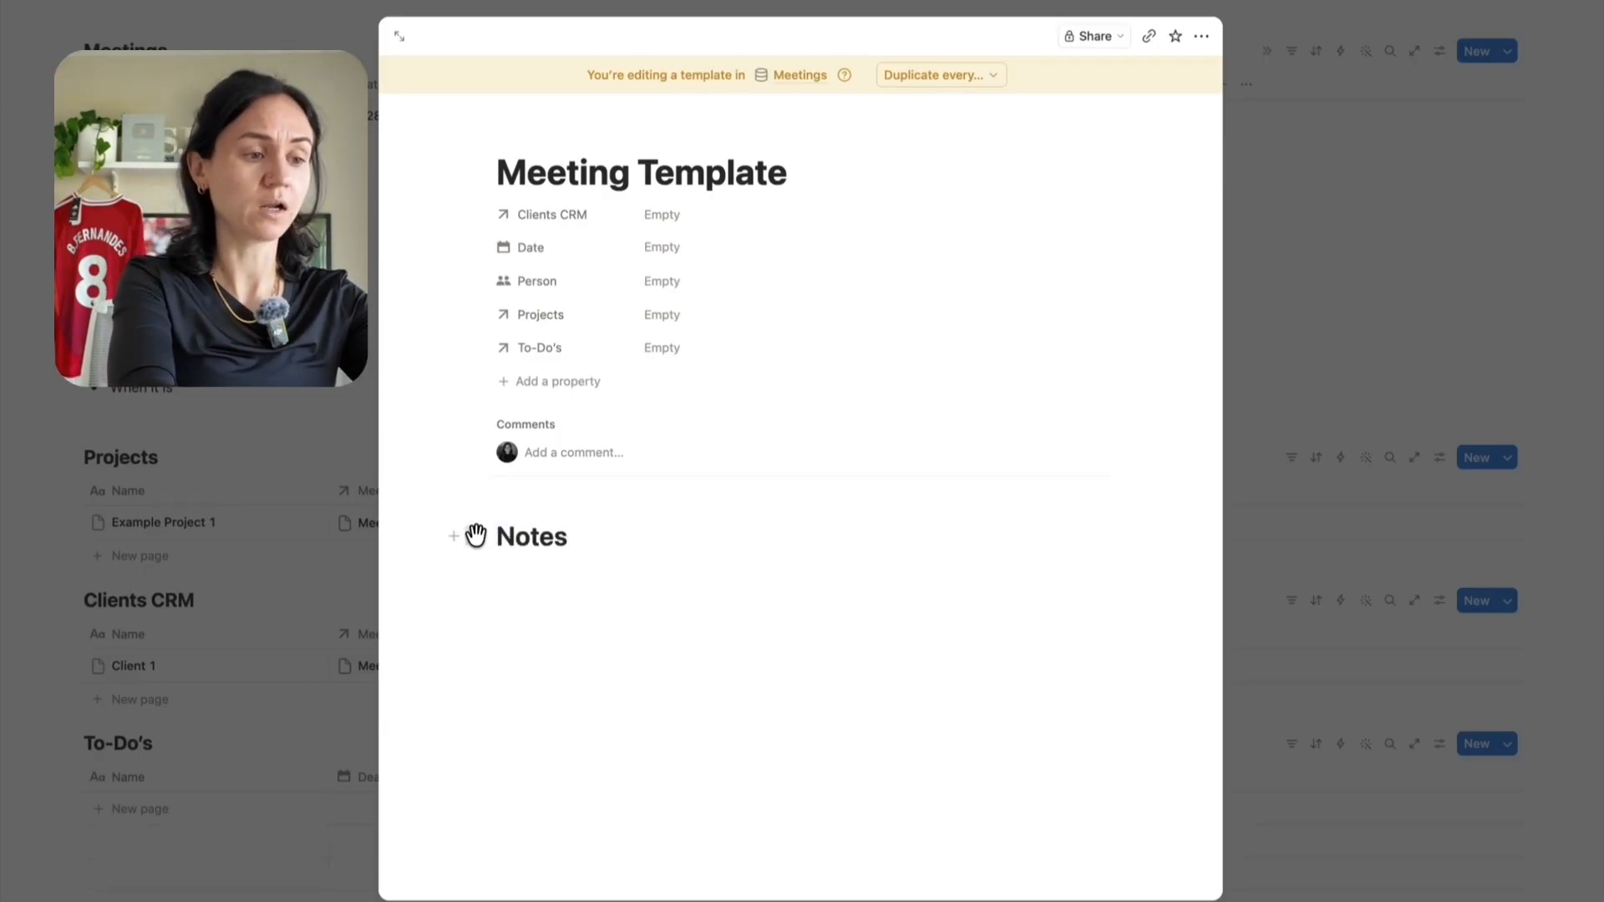
left_click(475, 536)
mouse_move(401, 463)
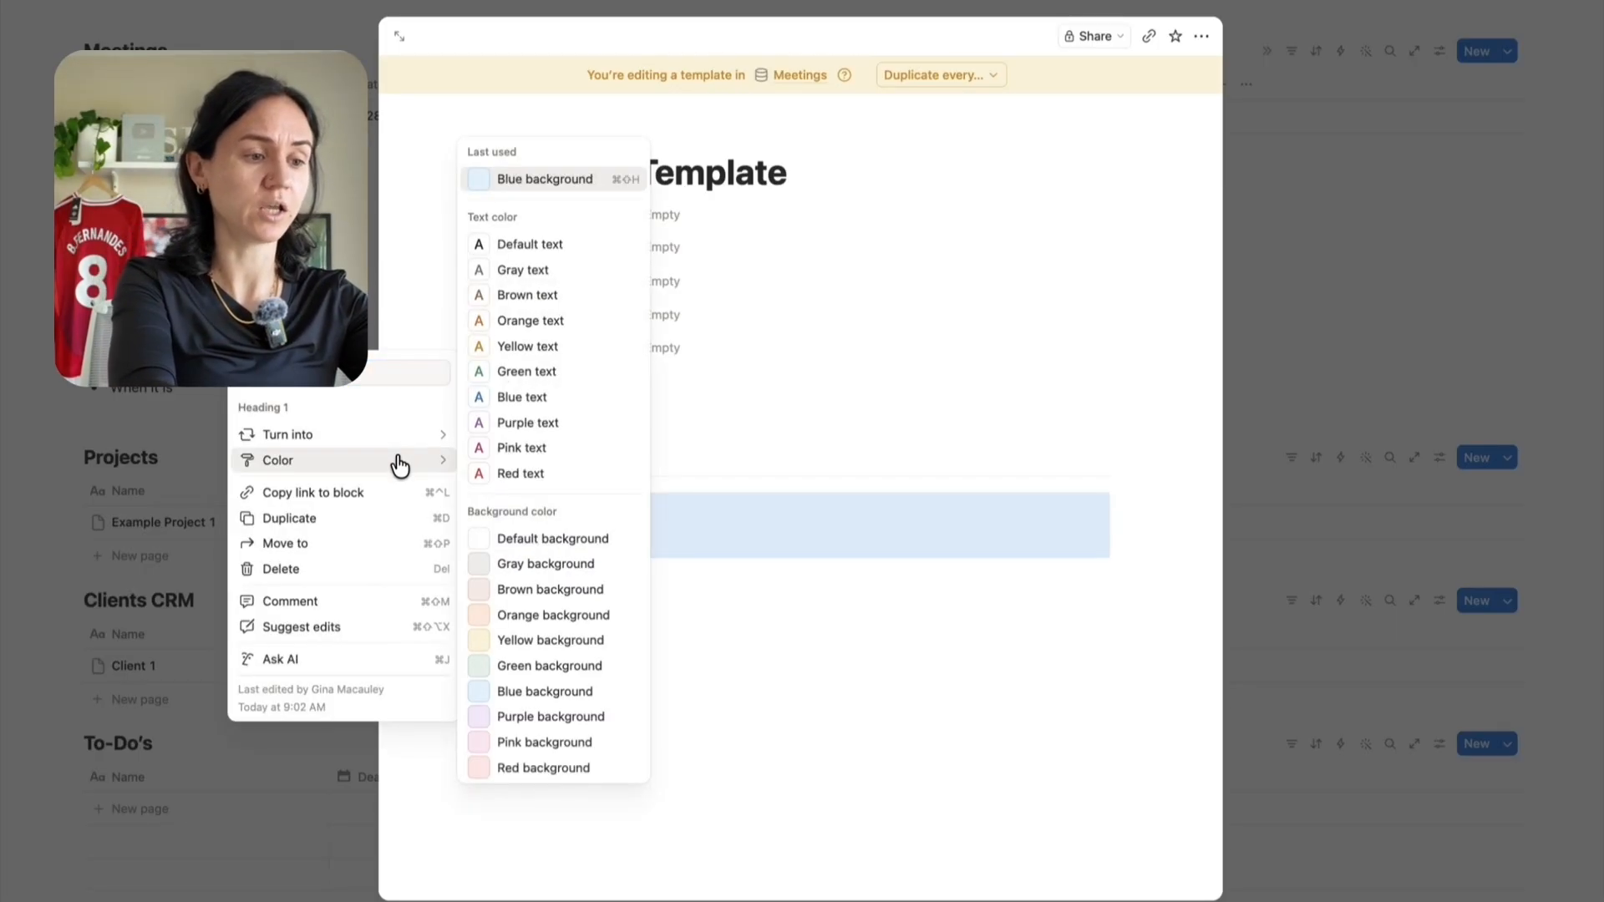
left_click(544, 638)
left_click(632, 524)
Add the placeholder line Meeting Notes under the Notes heading and leave blank lines below it
key("Return")
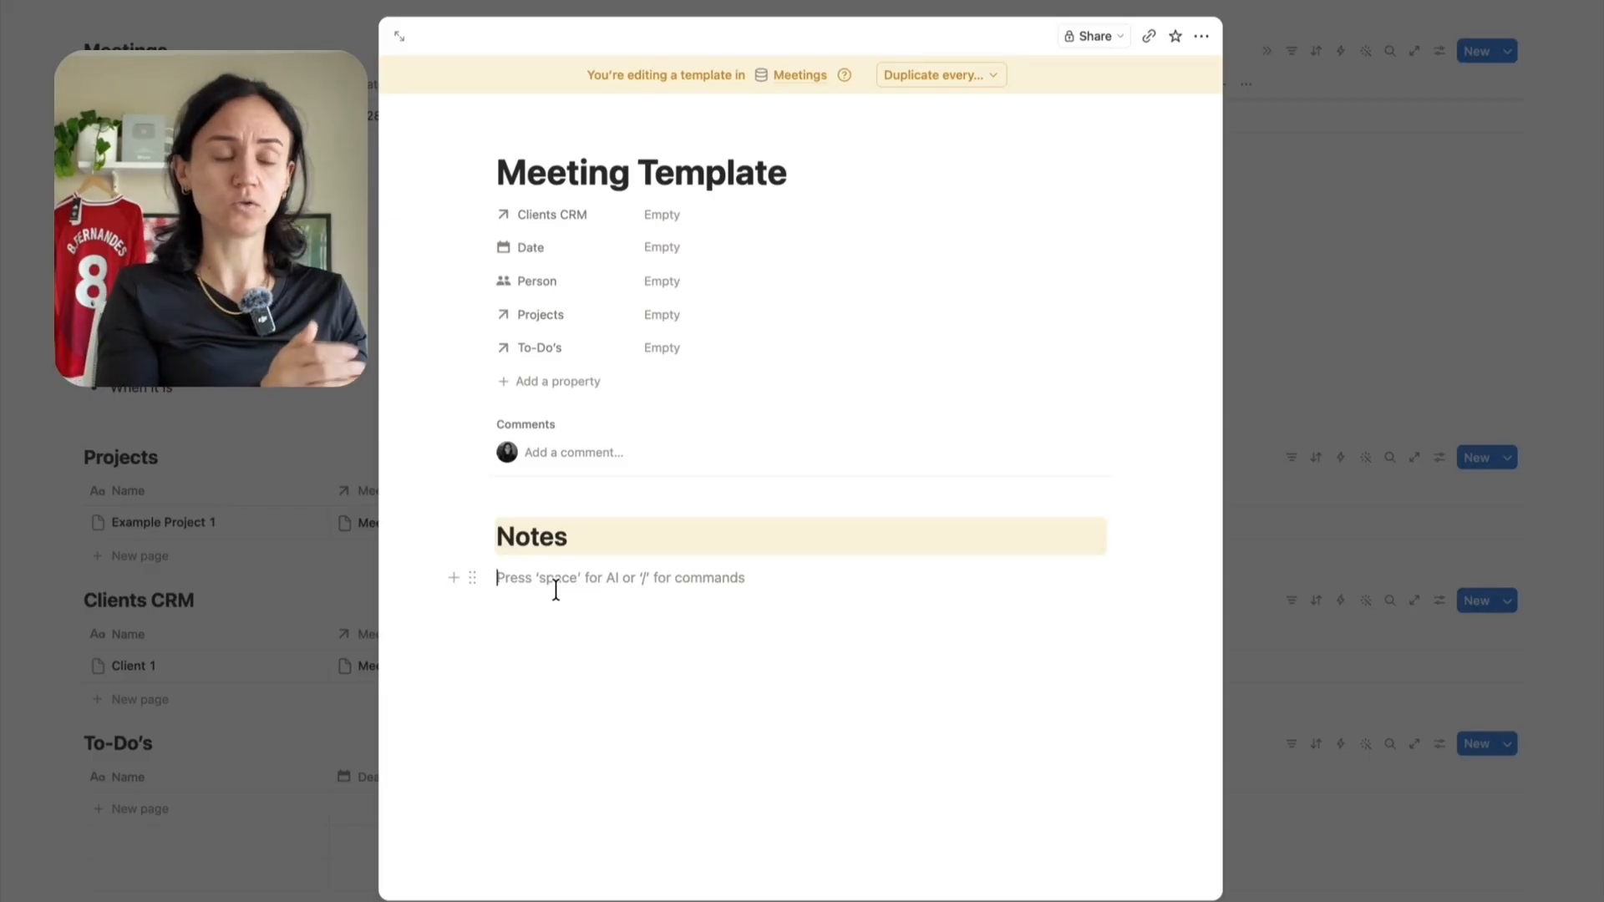
type("Meeting Notes")
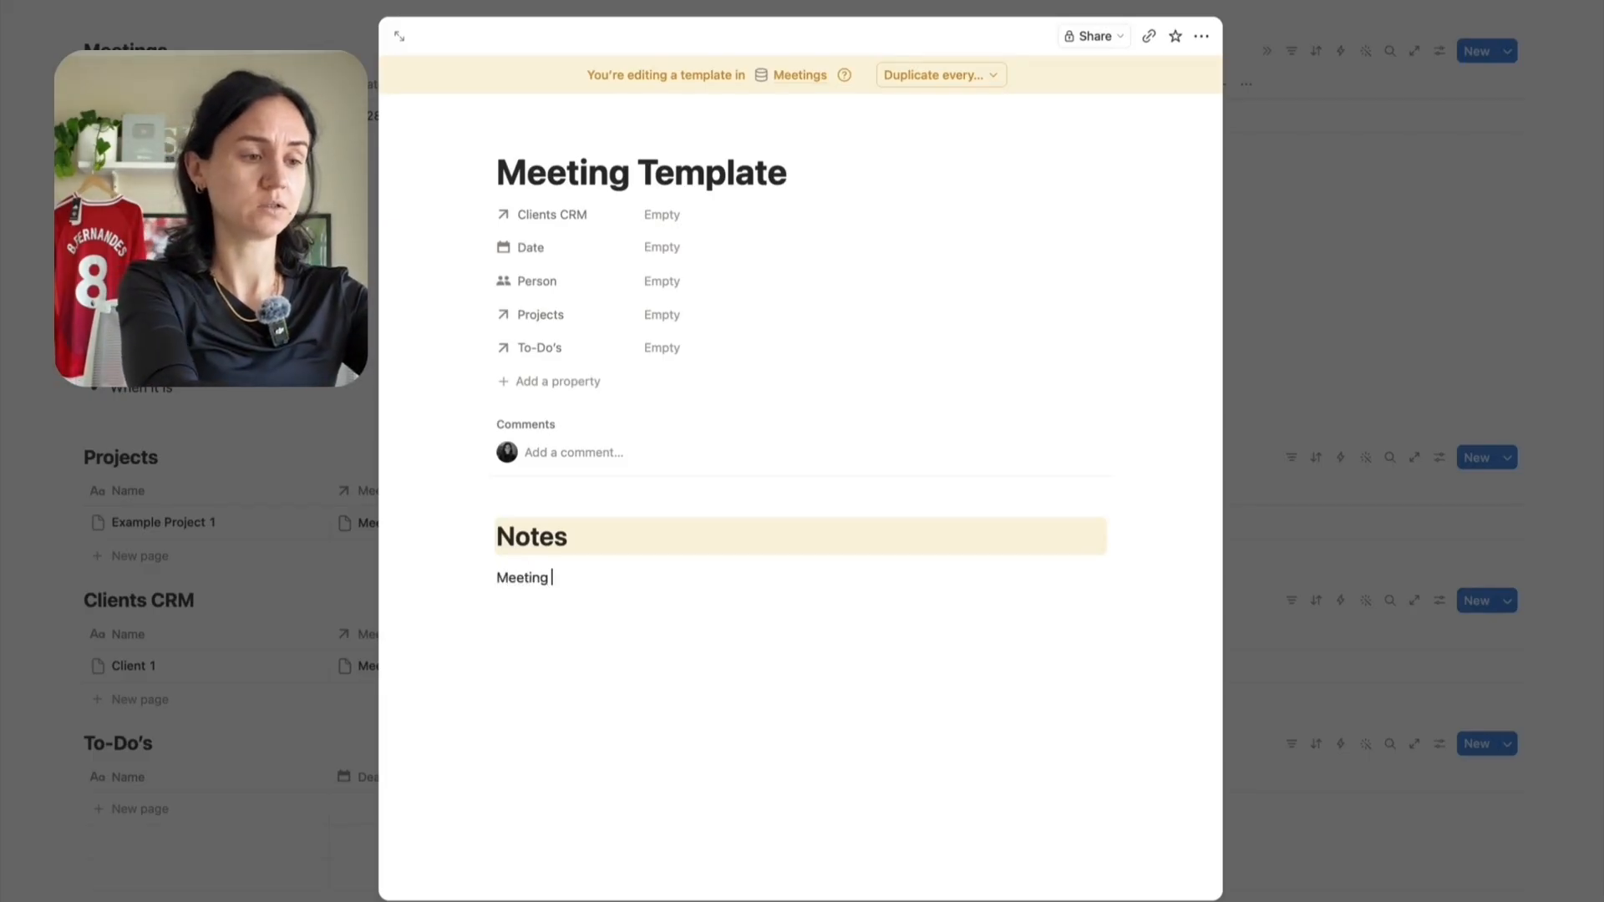
key("Return")
key("Return")
key("Return")
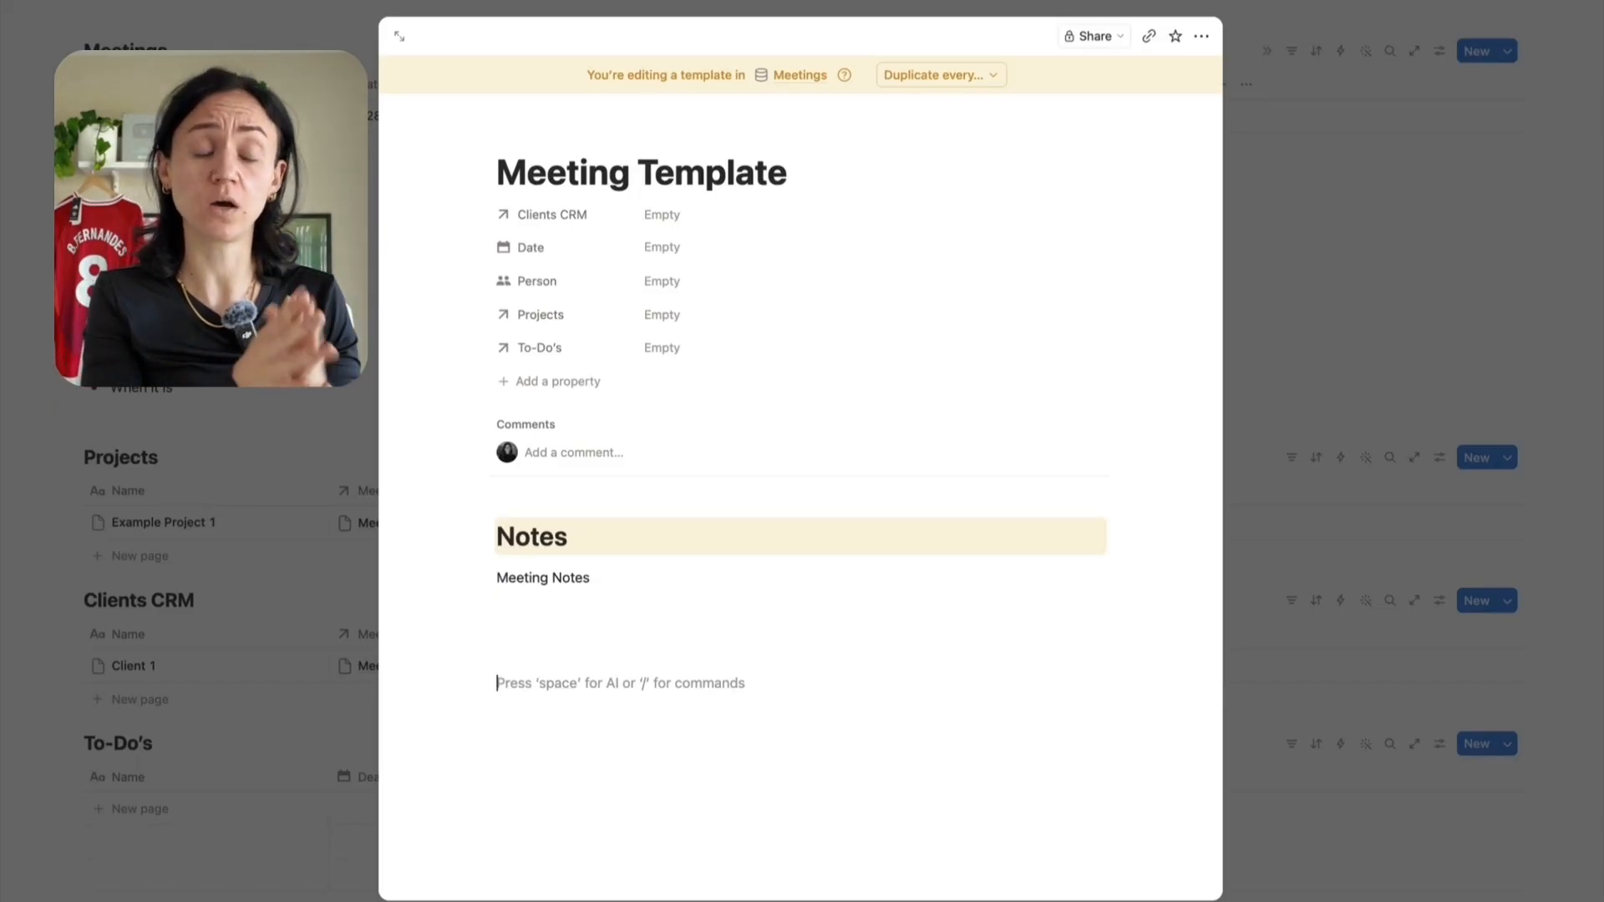
Add a Heading 2 reading Projects/Client below the notes section and give it a green background
type("/")
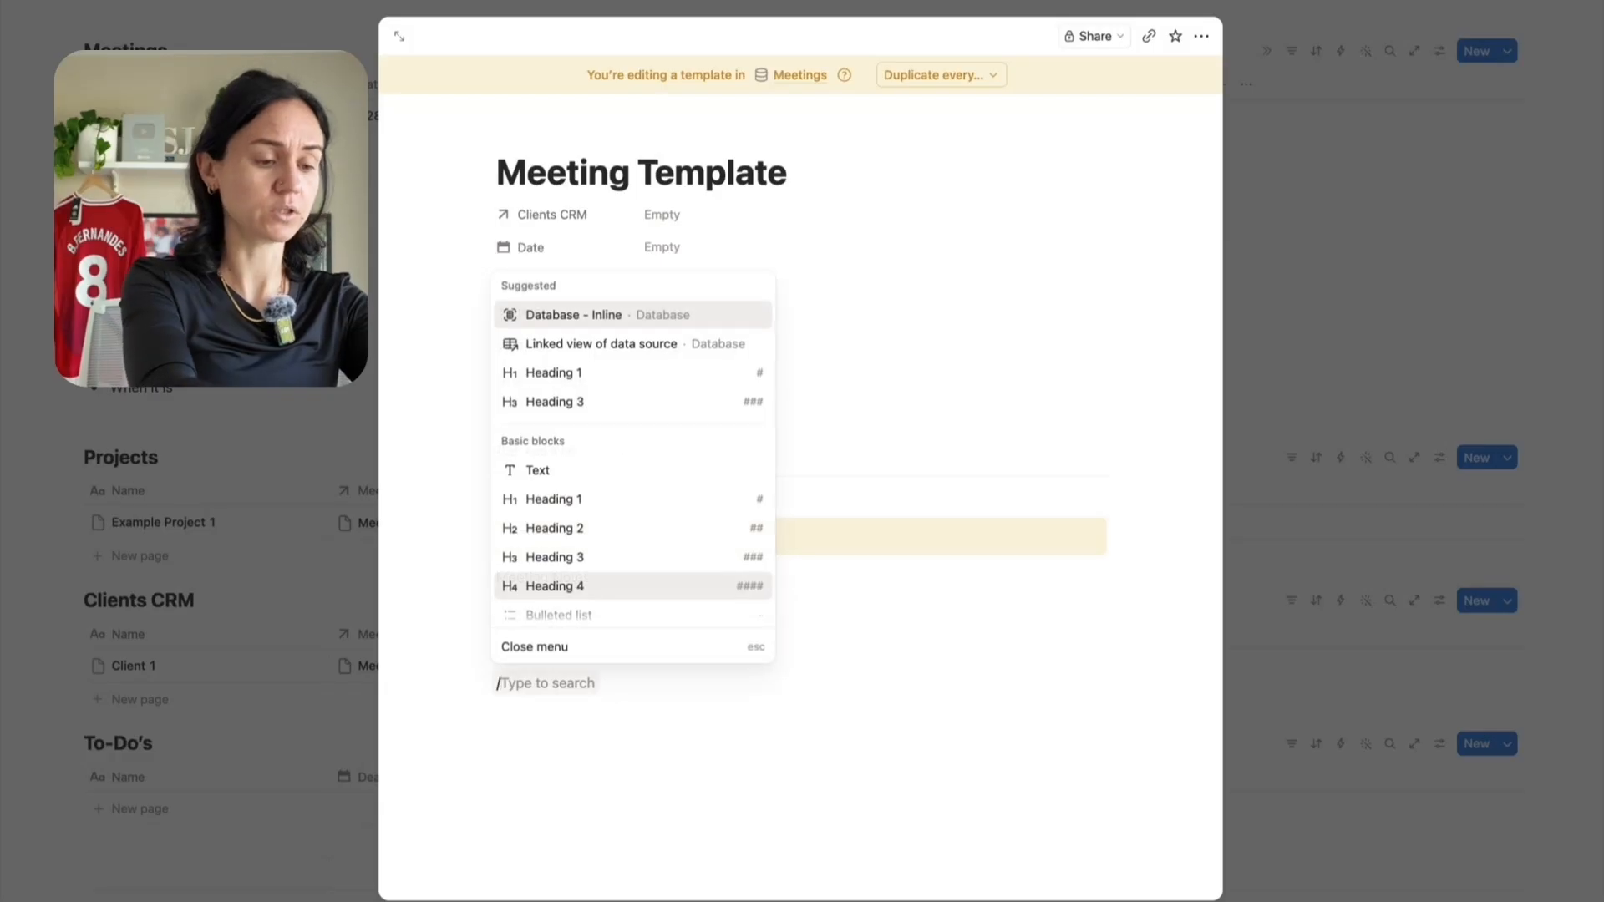
left_click(543, 586)
type("Projects/Client")
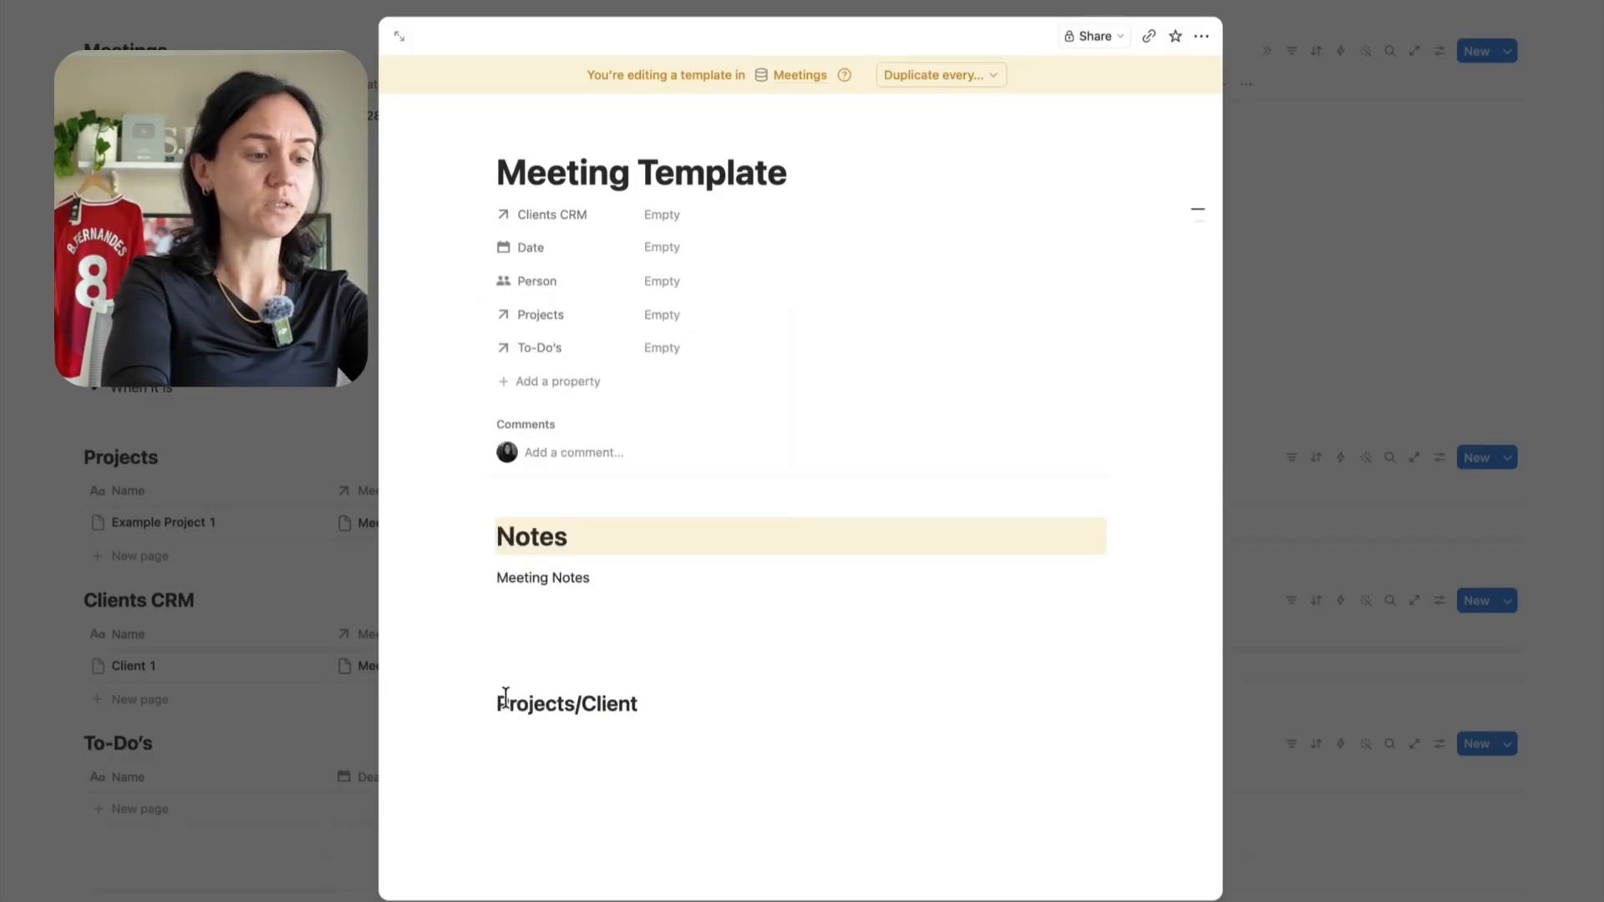
left_click(468, 706)
mouse_move(322, 635)
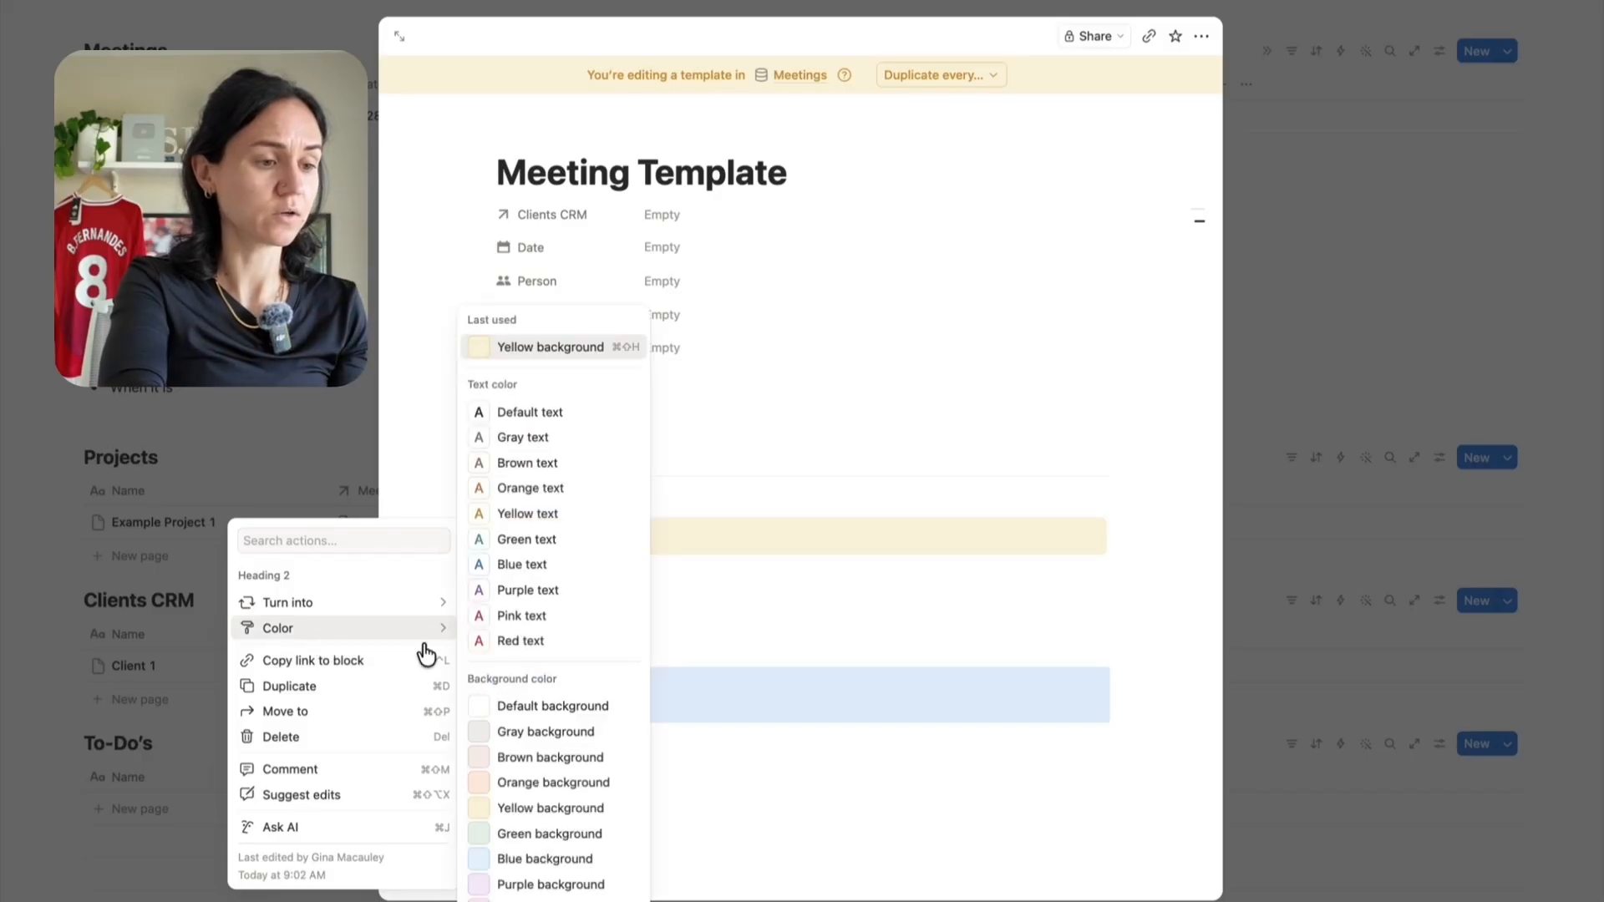
left_click(541, 811)
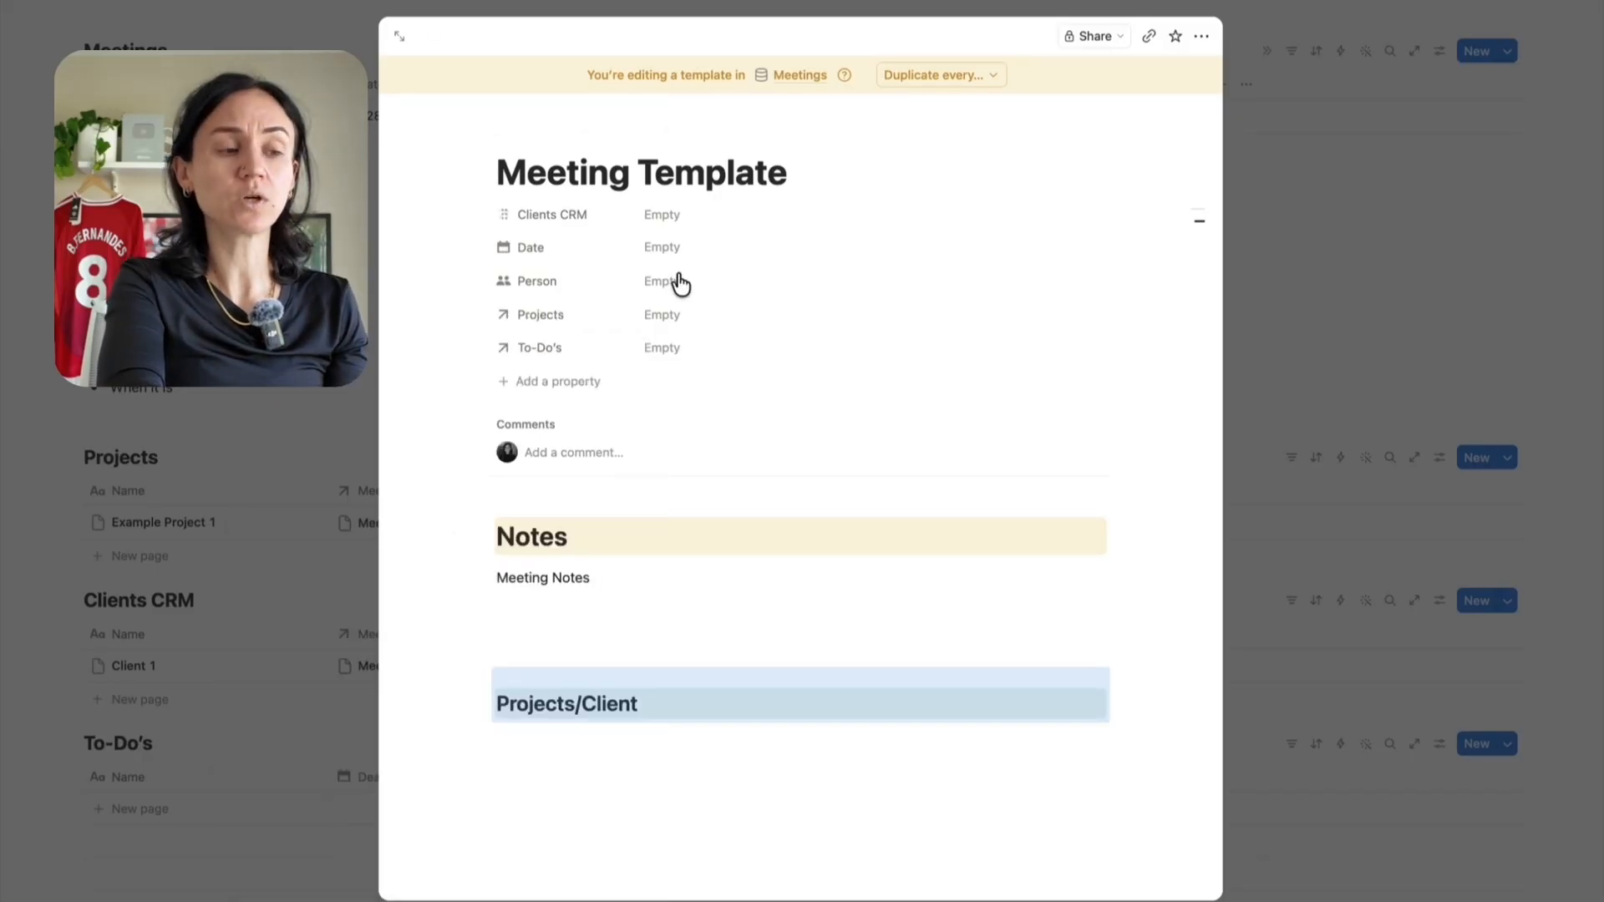
left_click(647, 703)
Insert a linked view of the Projects data source under the Projects/Client heading
key("Return")
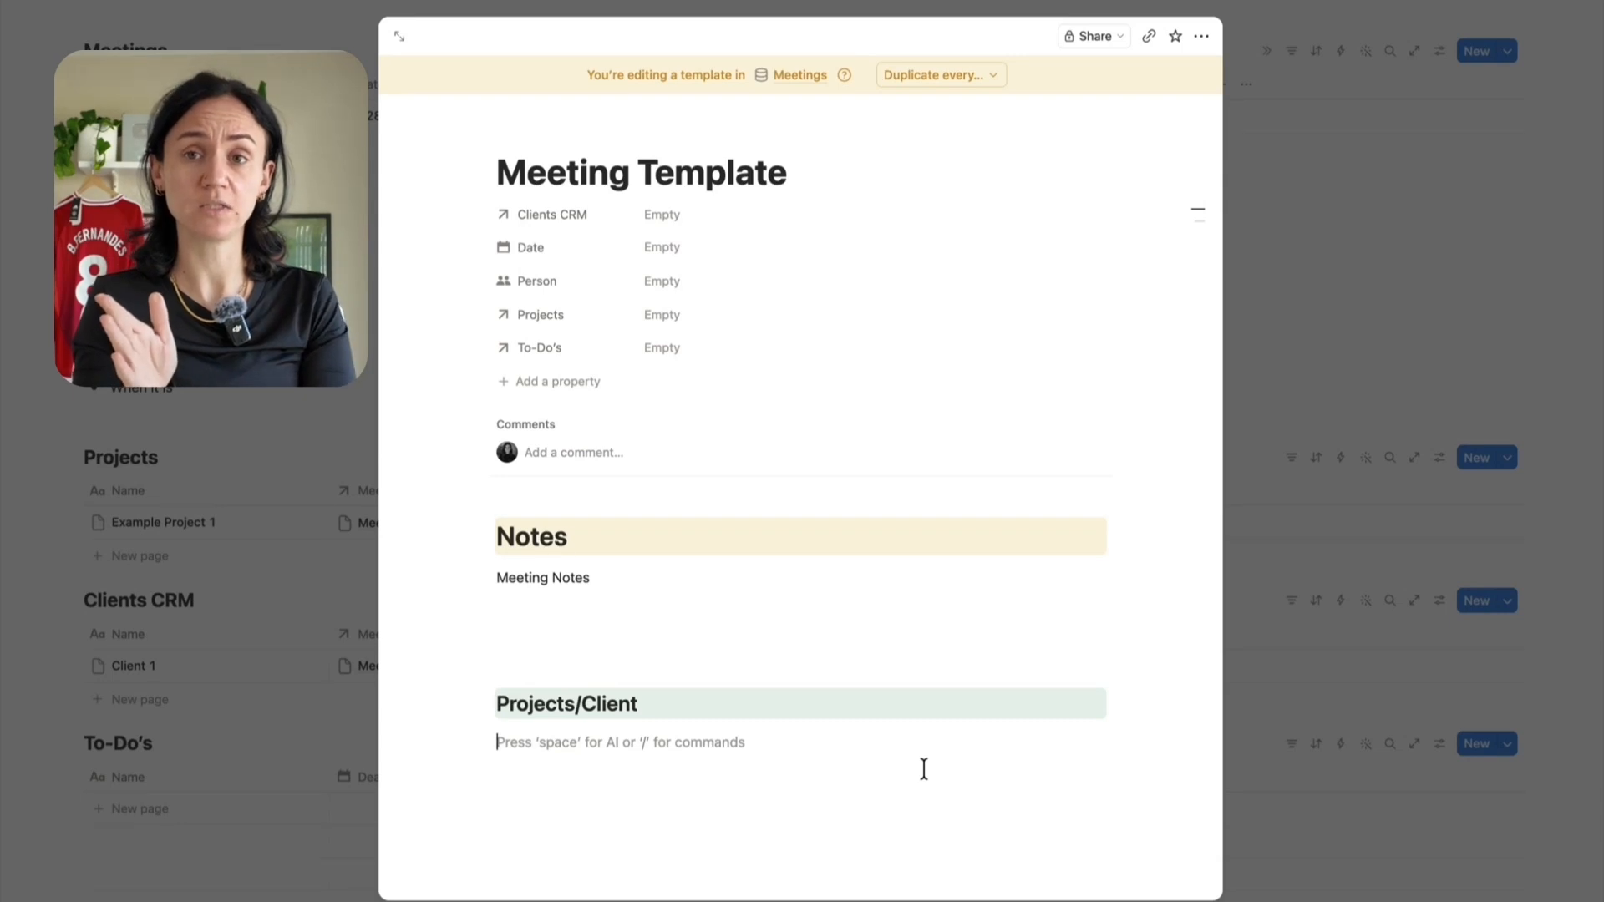
type("/")
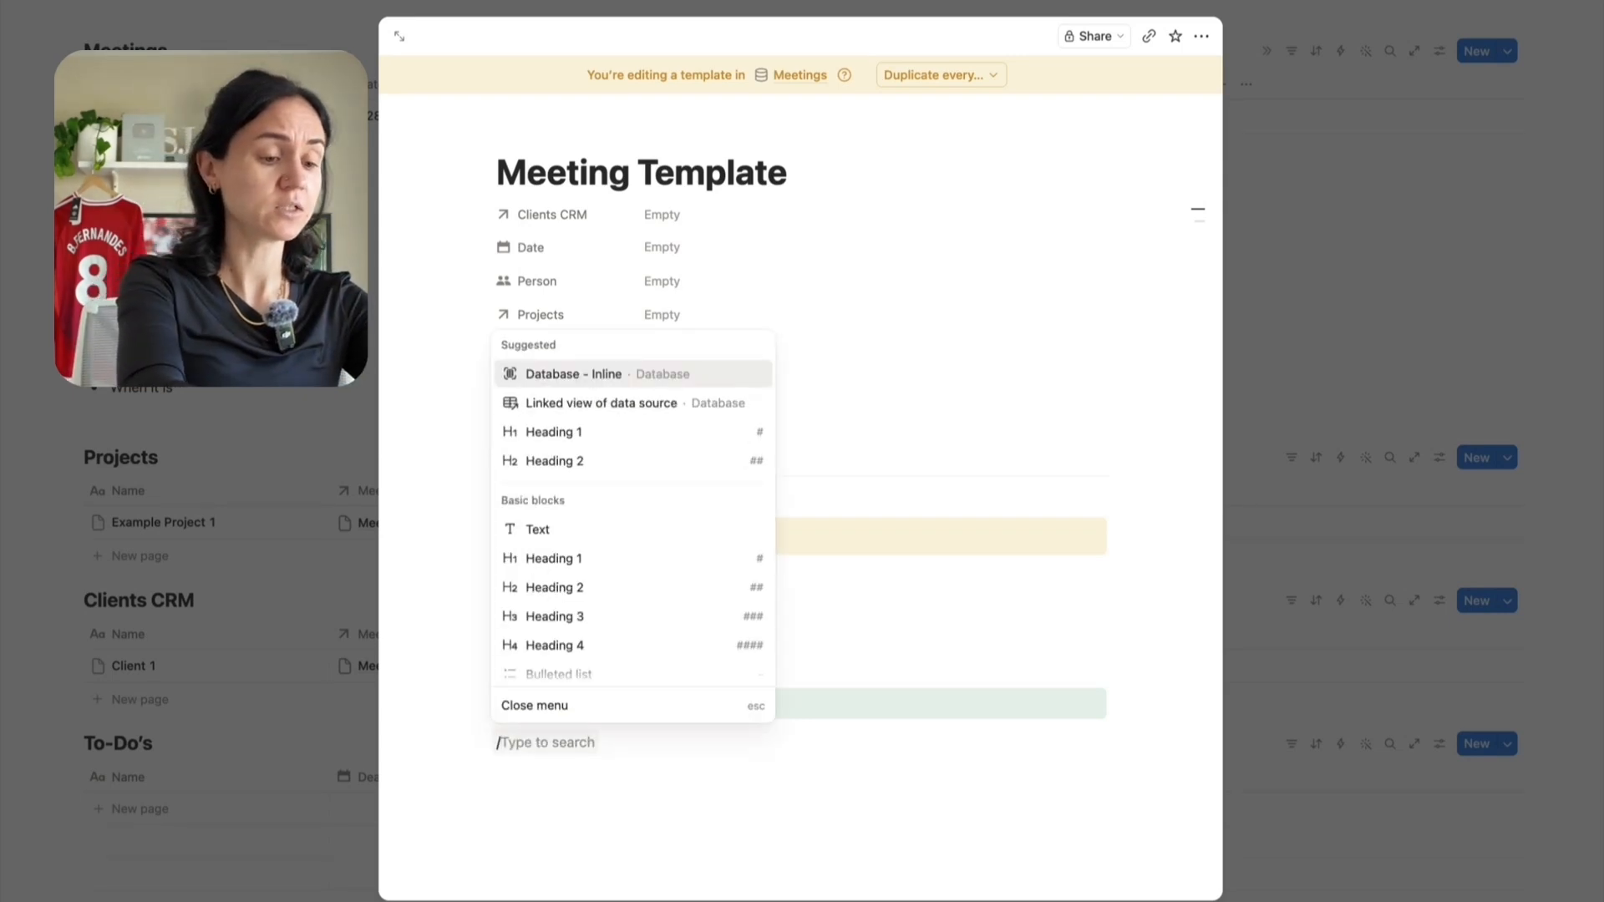
type("linke")
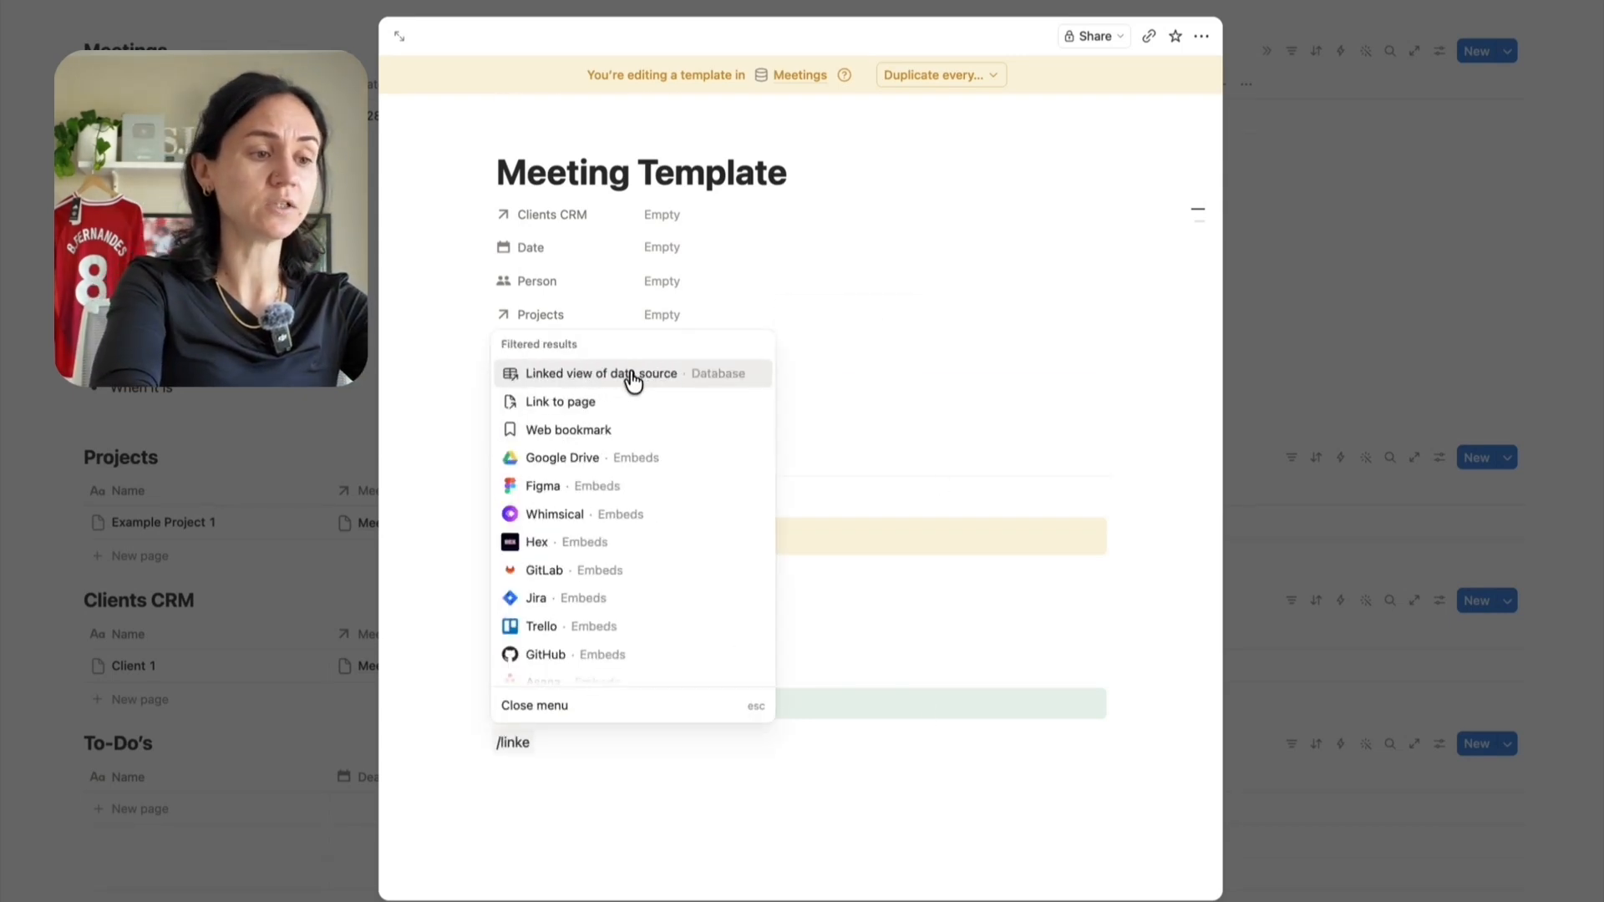
left_click(633, 377)
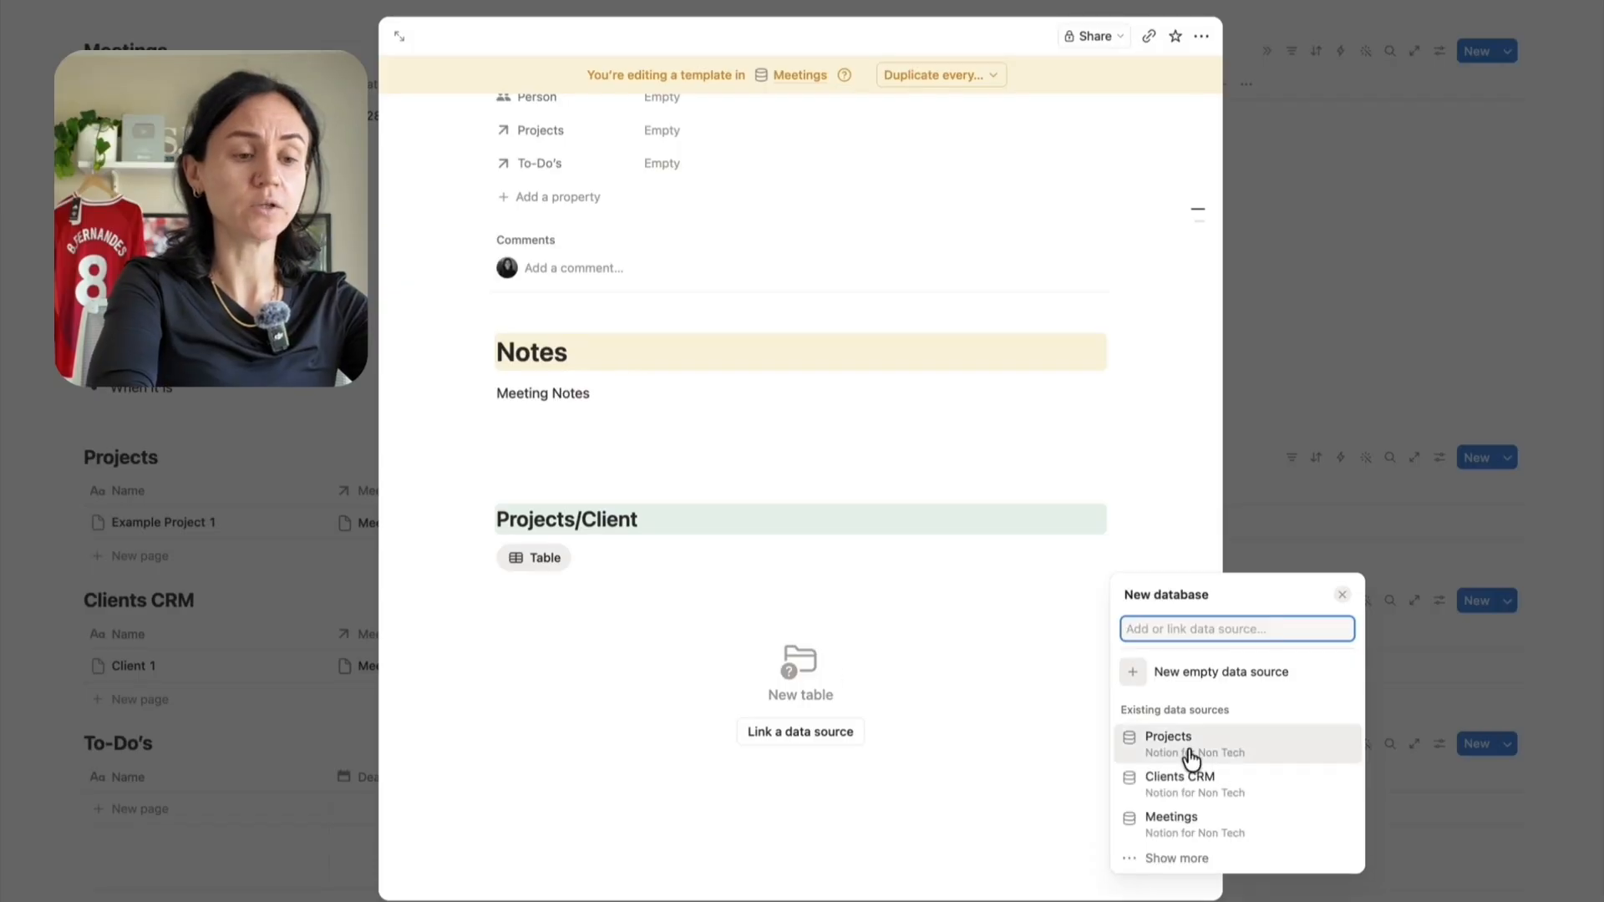
left_click(1246, 743)
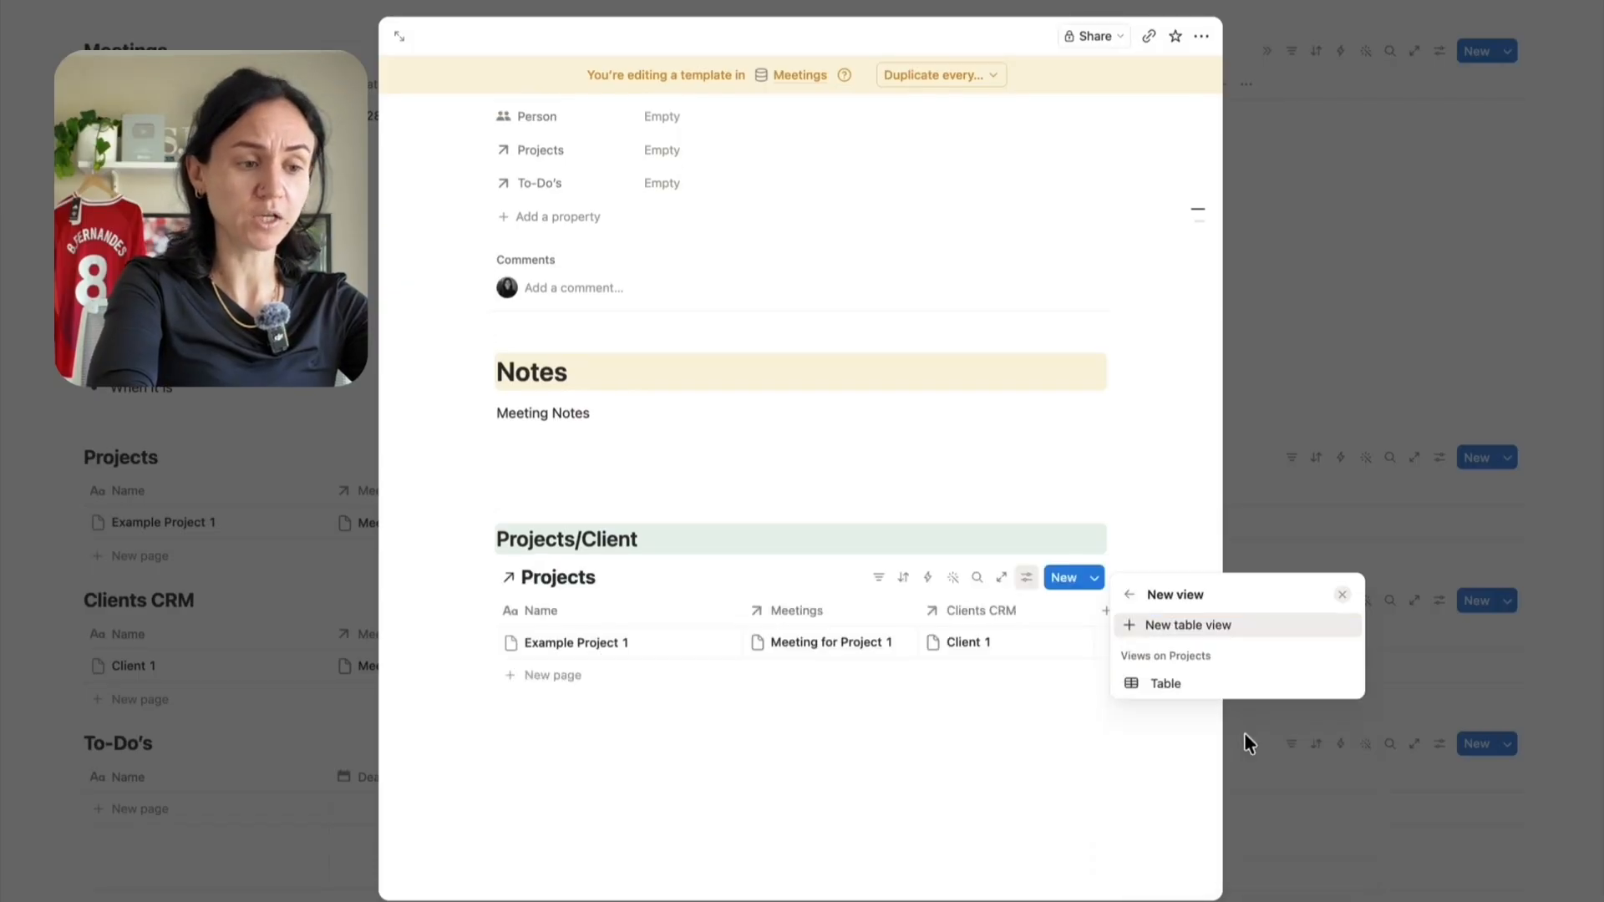
left_click(1054, 752)
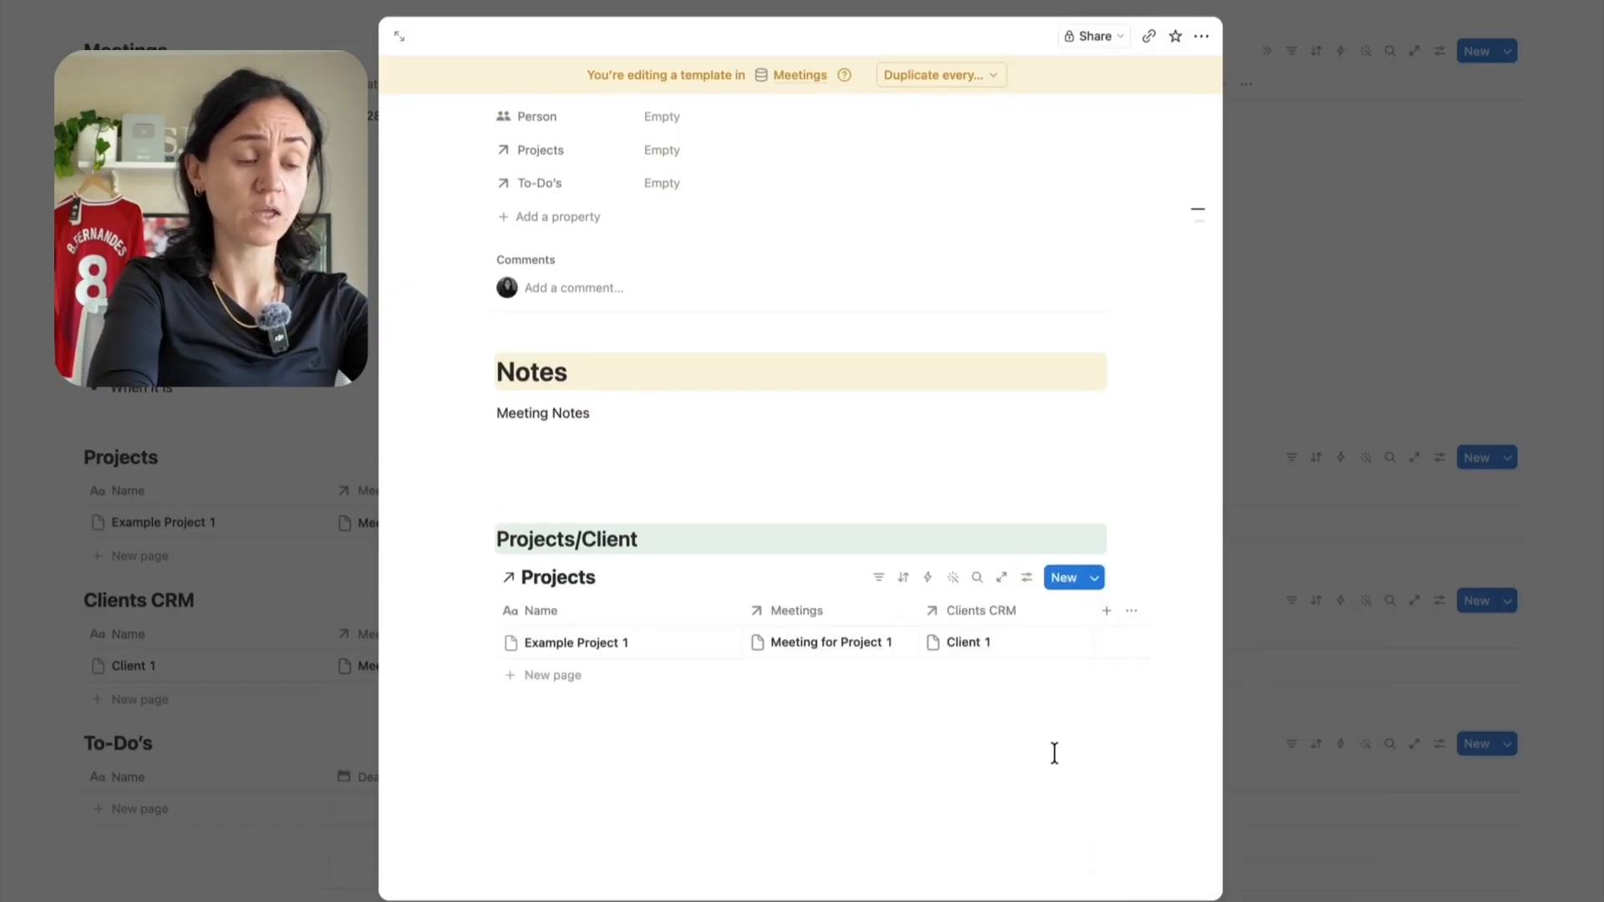
Insert a linked view of the Clients CRM data source below the template's Projects table
left_click(745, 777)
key("Return")
type("/linke")
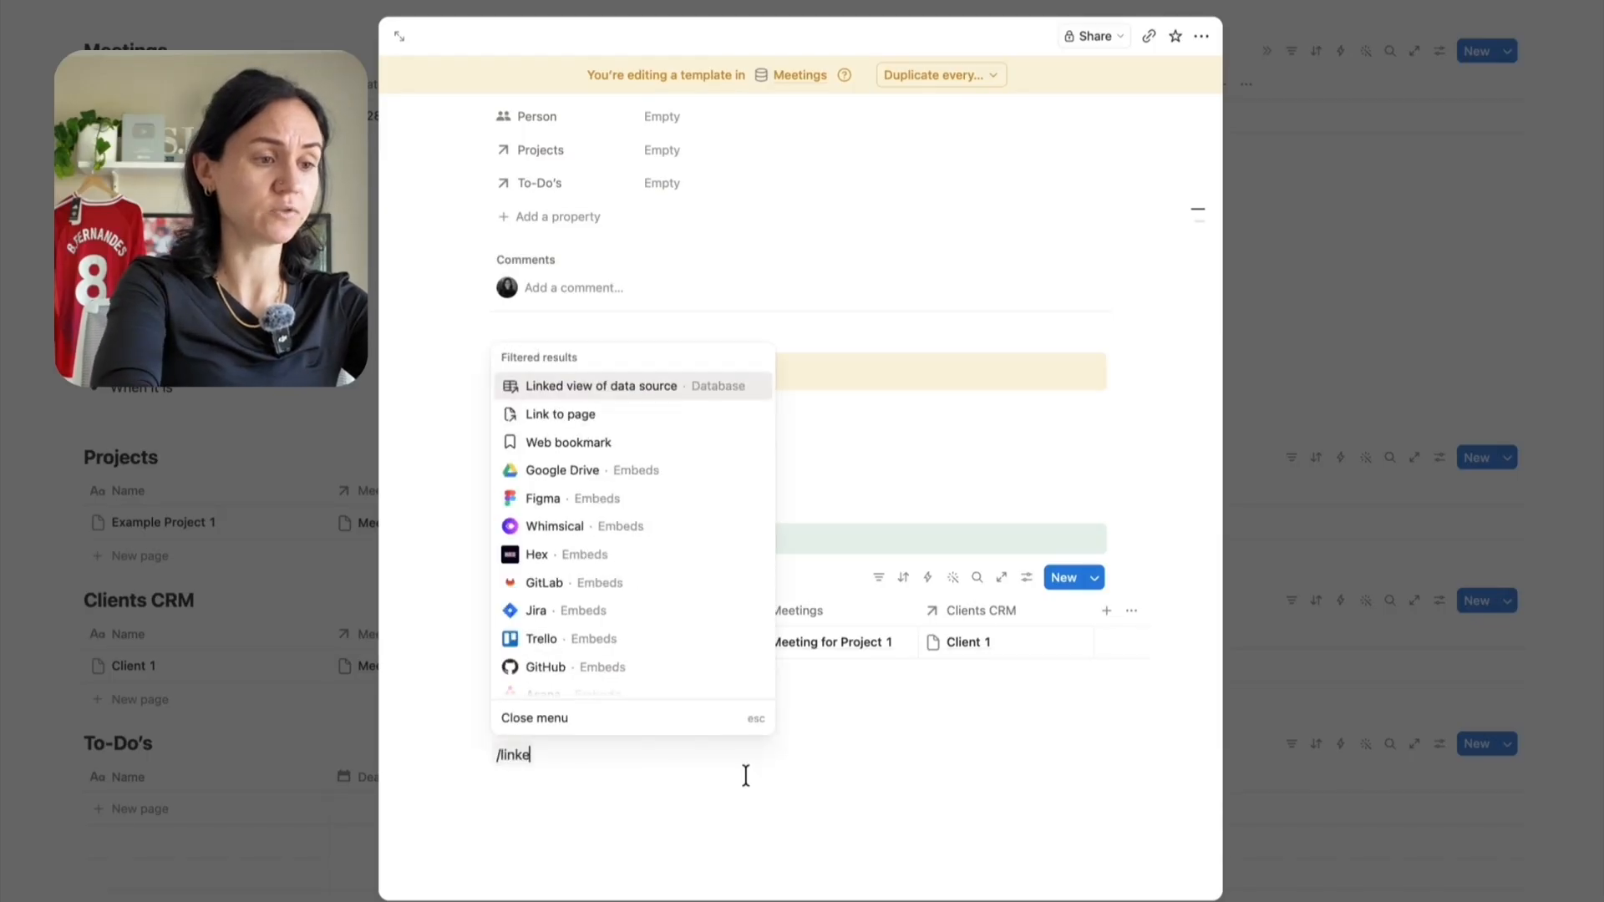
left_click(634, 401)
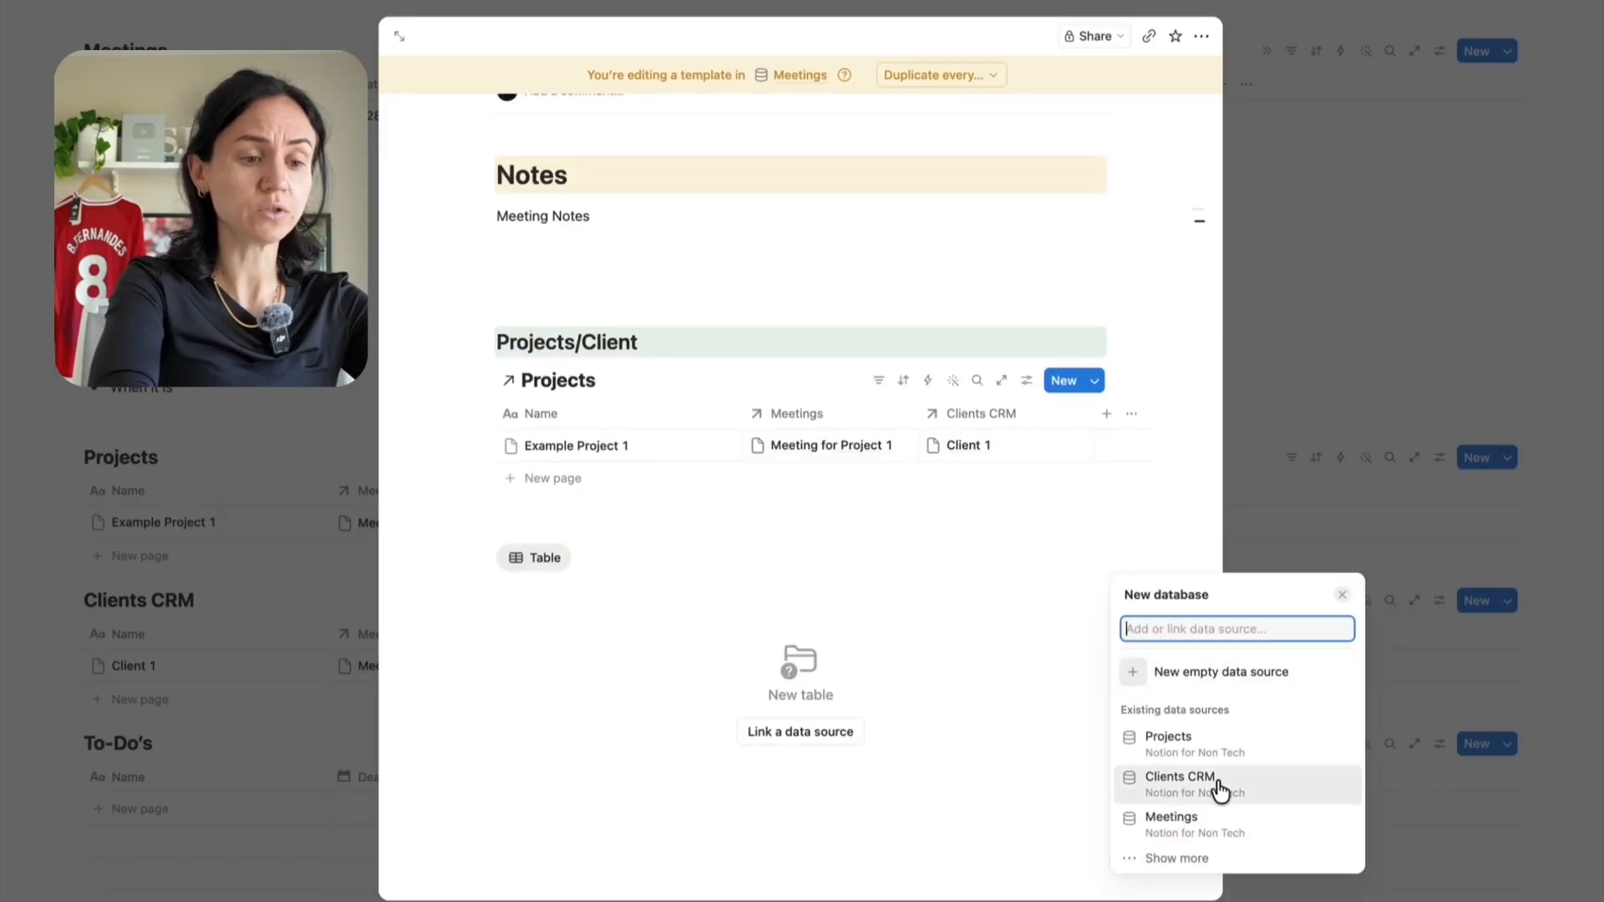
left_click(1218, 772)
left_click(795, 636)
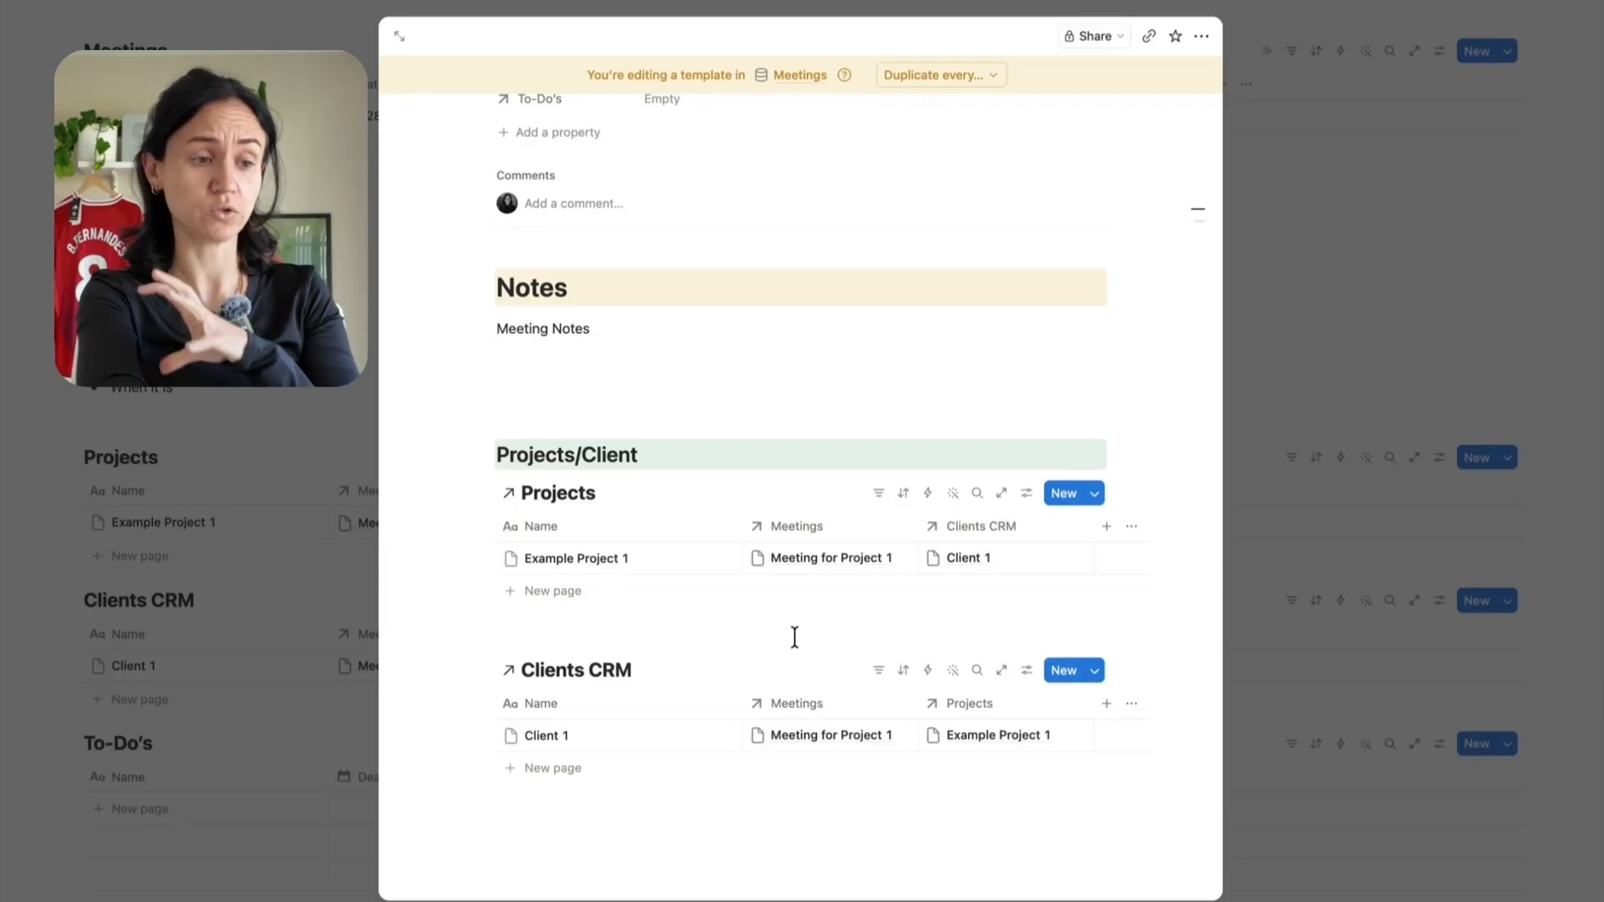
Filter the linked Projects table so that Meetings contains Meeting Template, and hide the filter bar
left_click(878, 493)
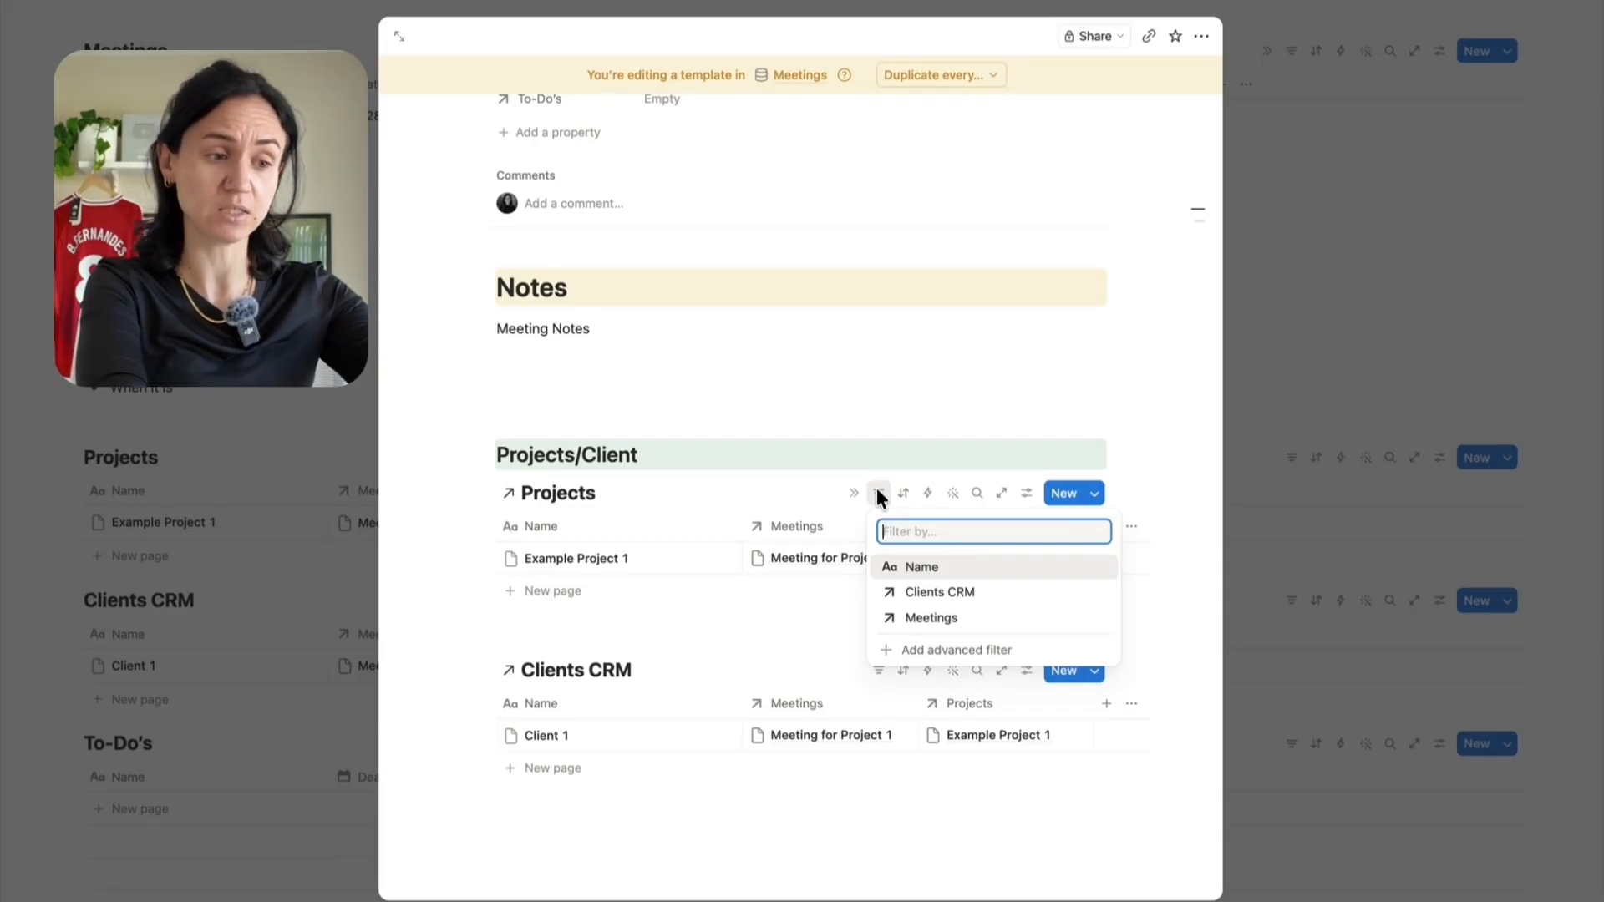
left_click(944, 619)
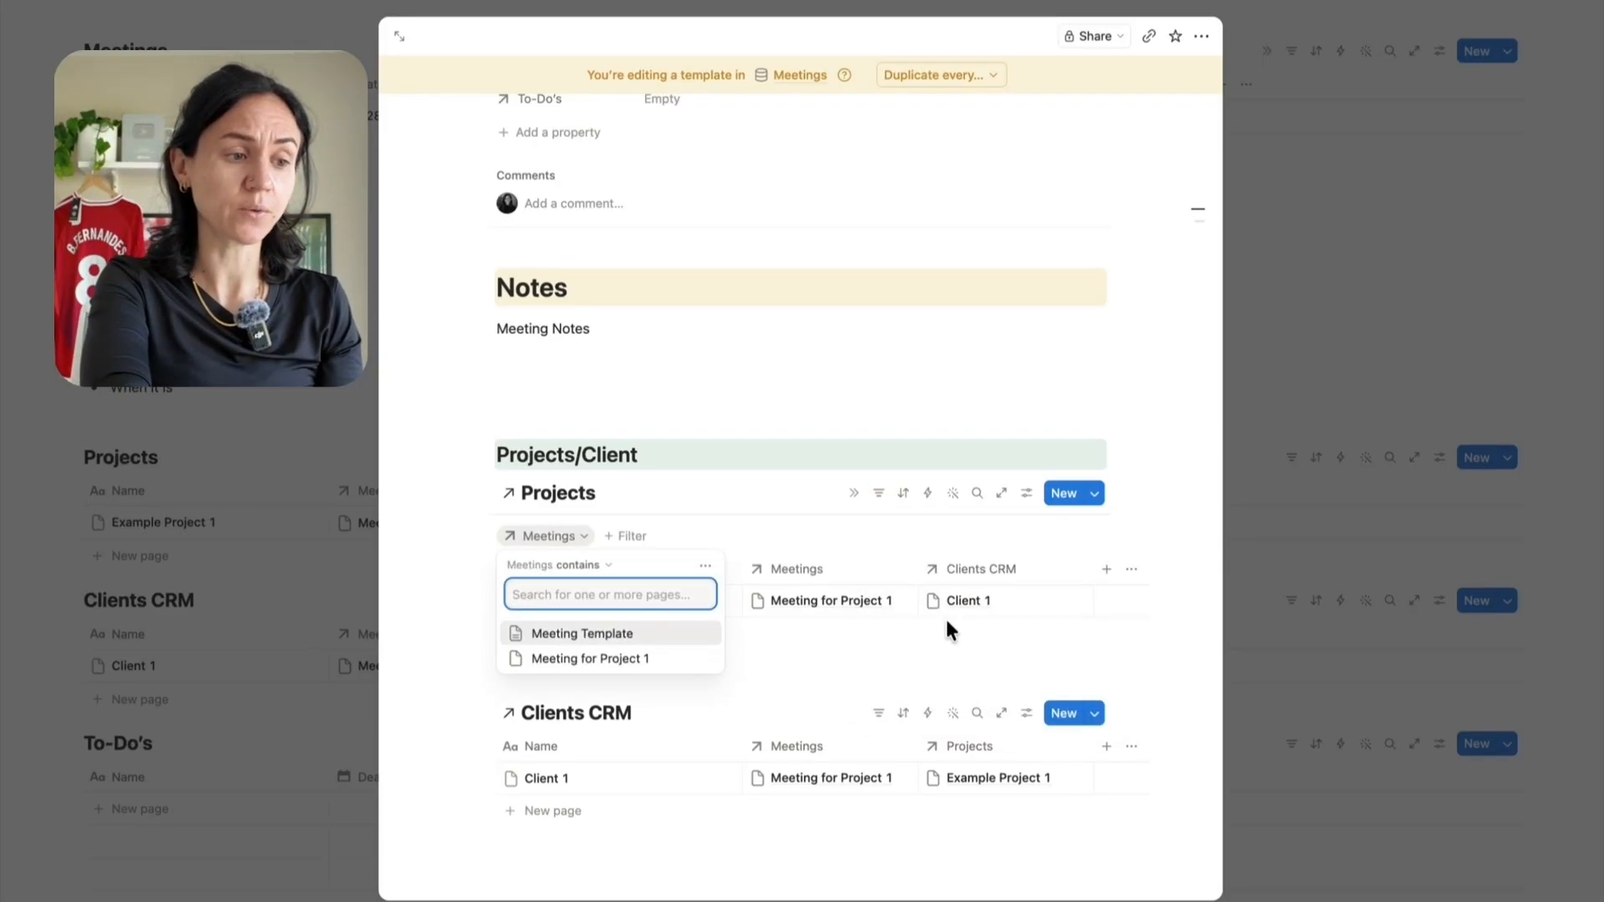
left_click(636, 635)
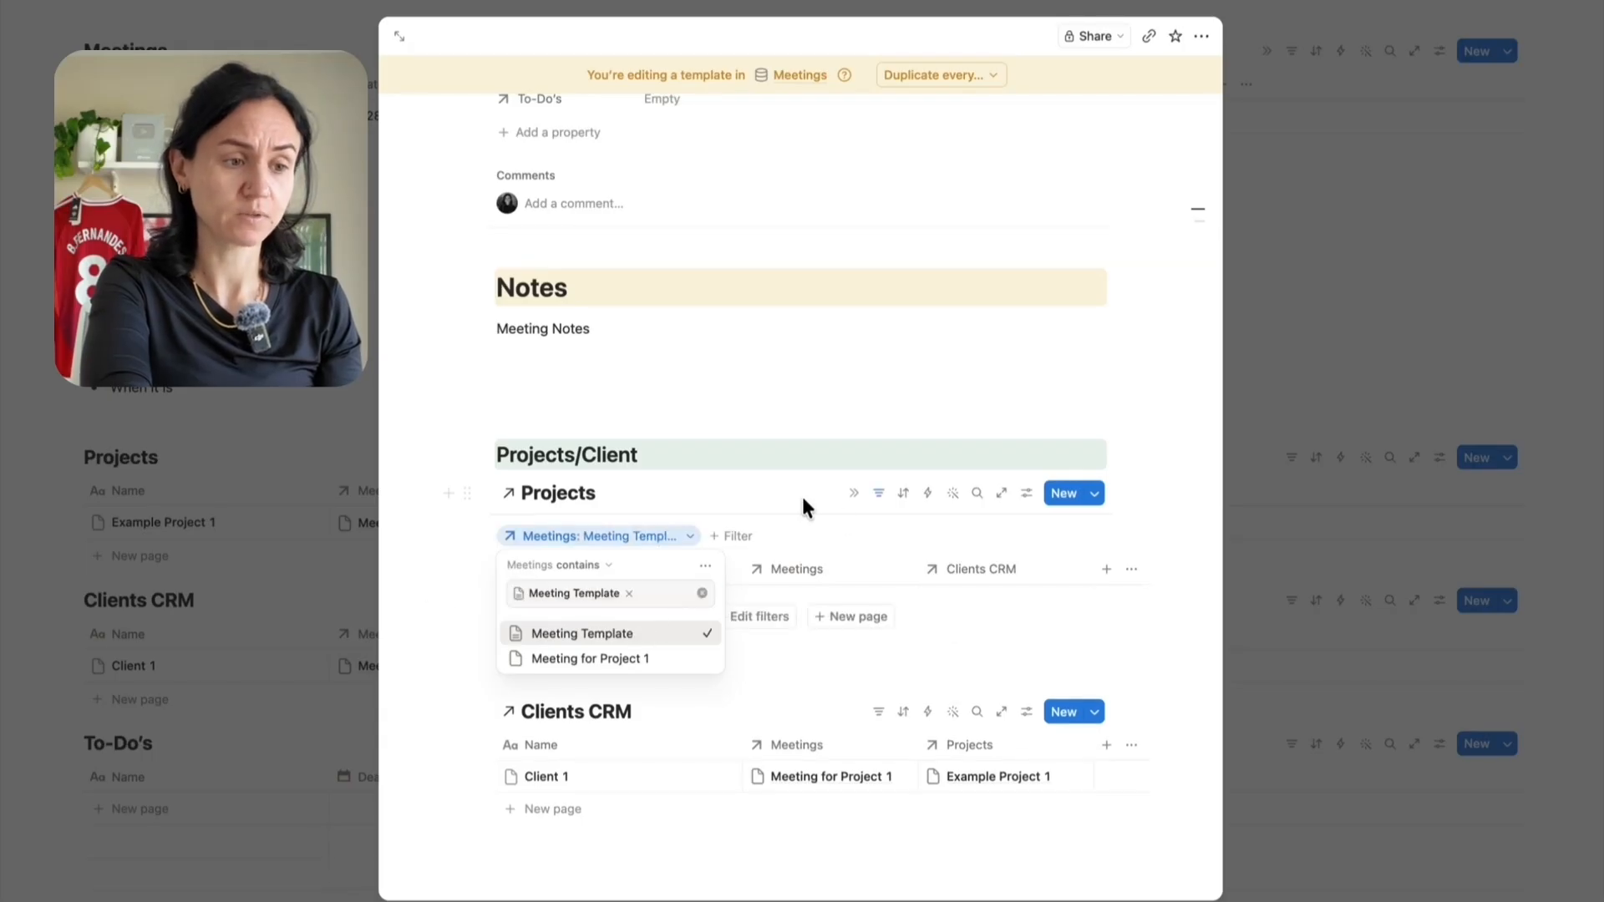
left_click(774, 479)
left_click(878, 493)
Filter the linked Clients CRM table so that Meetings contains Meeting Template, and hide the filter bar
left_click(878, 671)
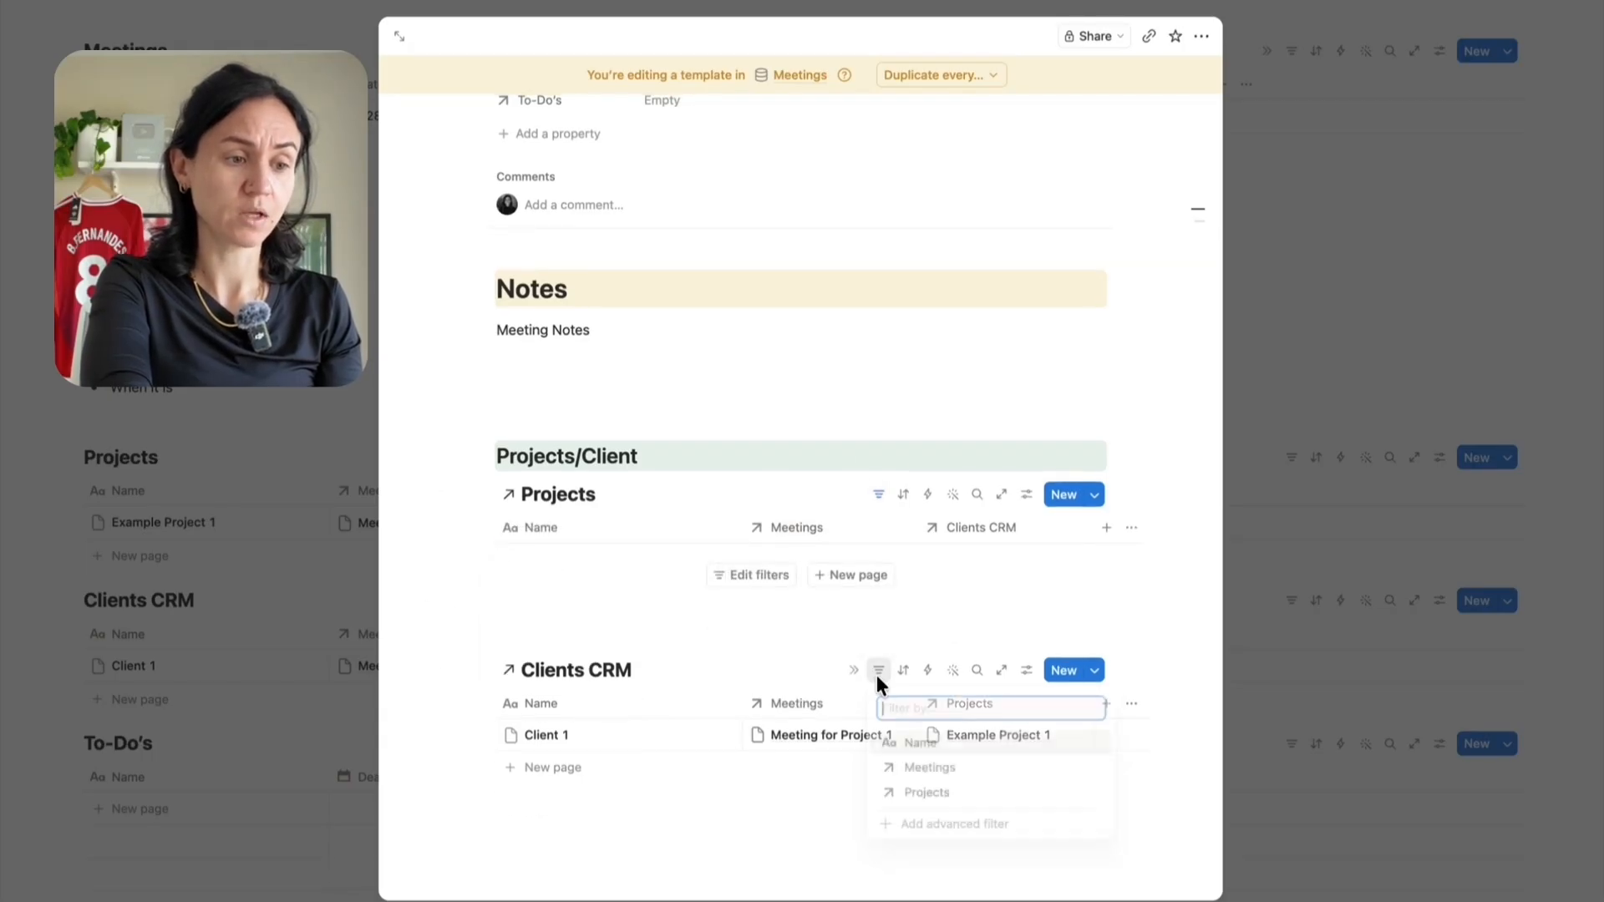
left_click(936, 767)
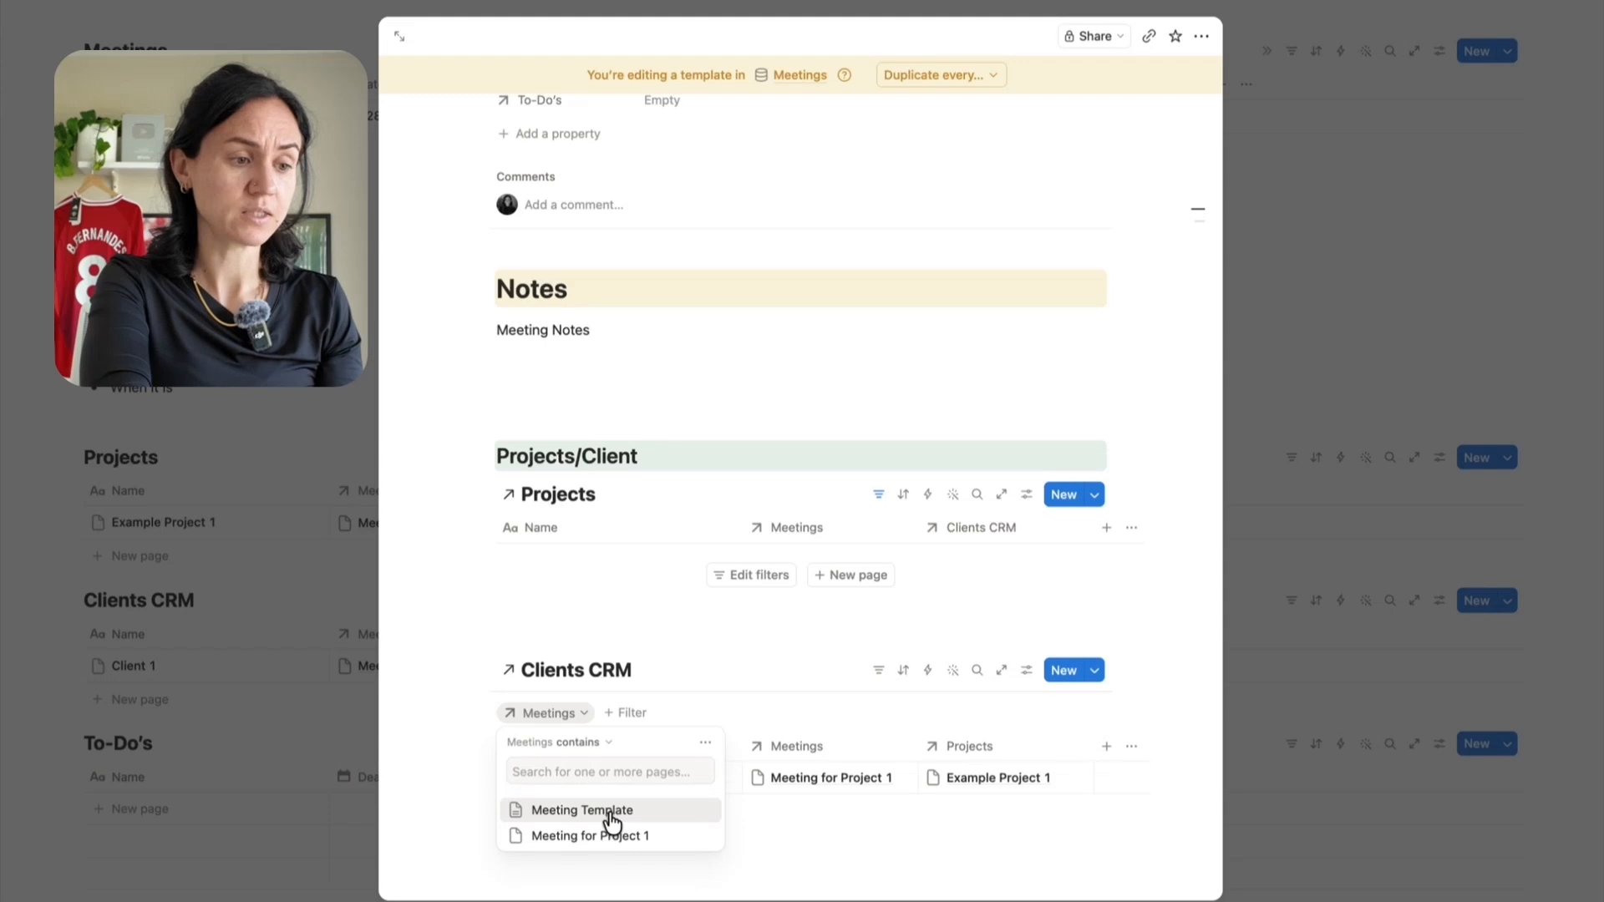
left_click(612, 815)
left_click(880, 672)
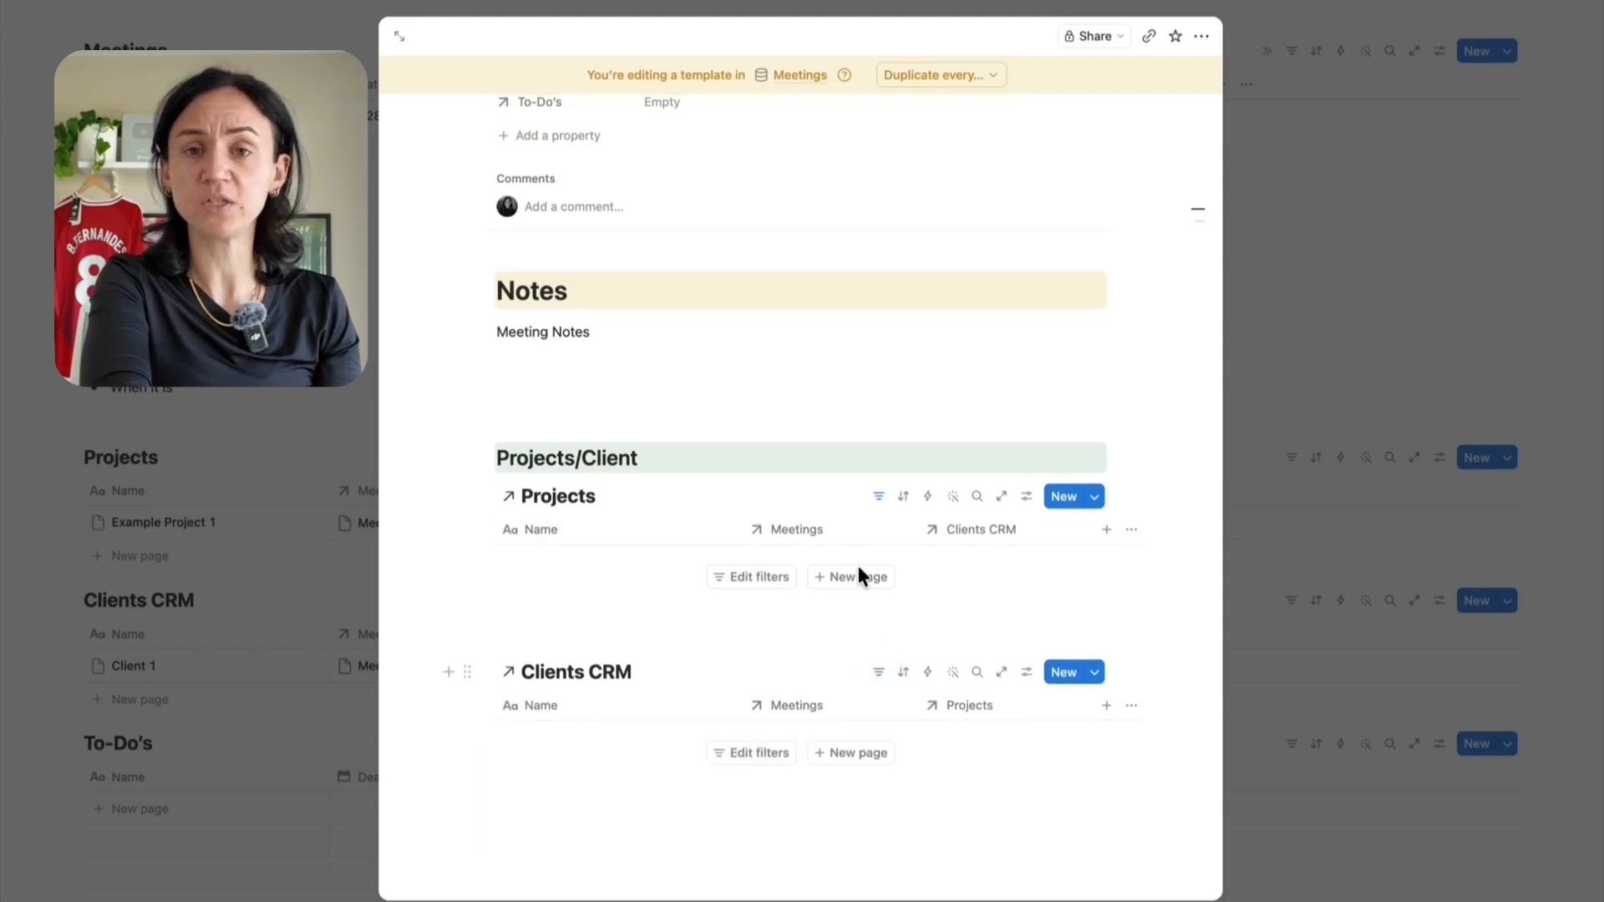
Add a Heading 3 reading To Do's below the Clients CRM table and give it a blue background
left_click(670, 871)
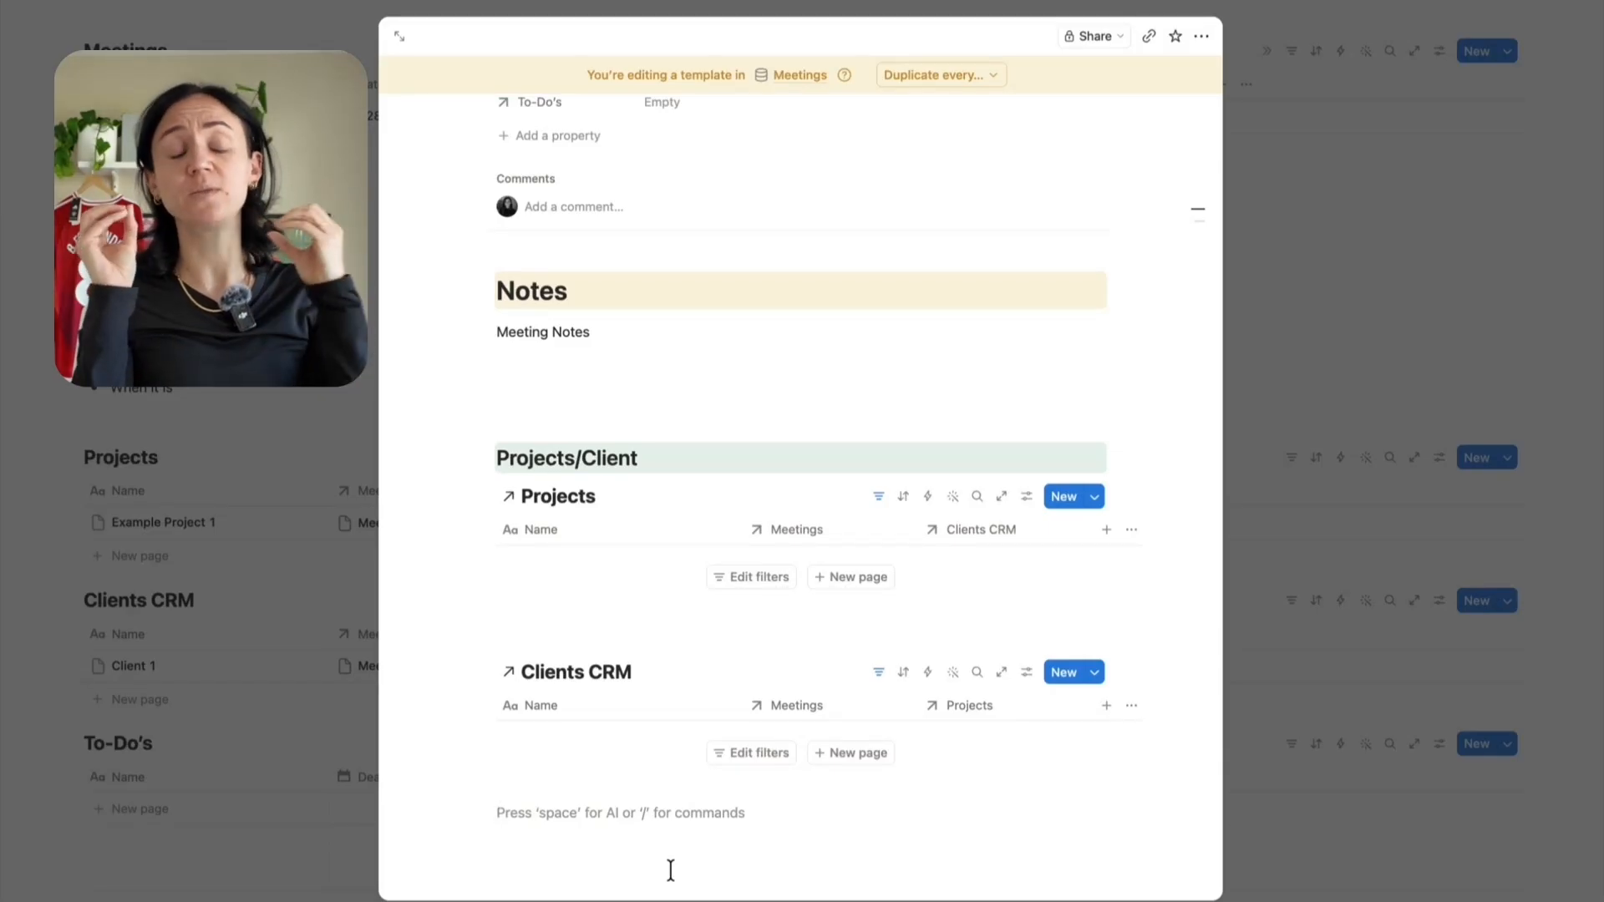
key("Return")
type("/head")
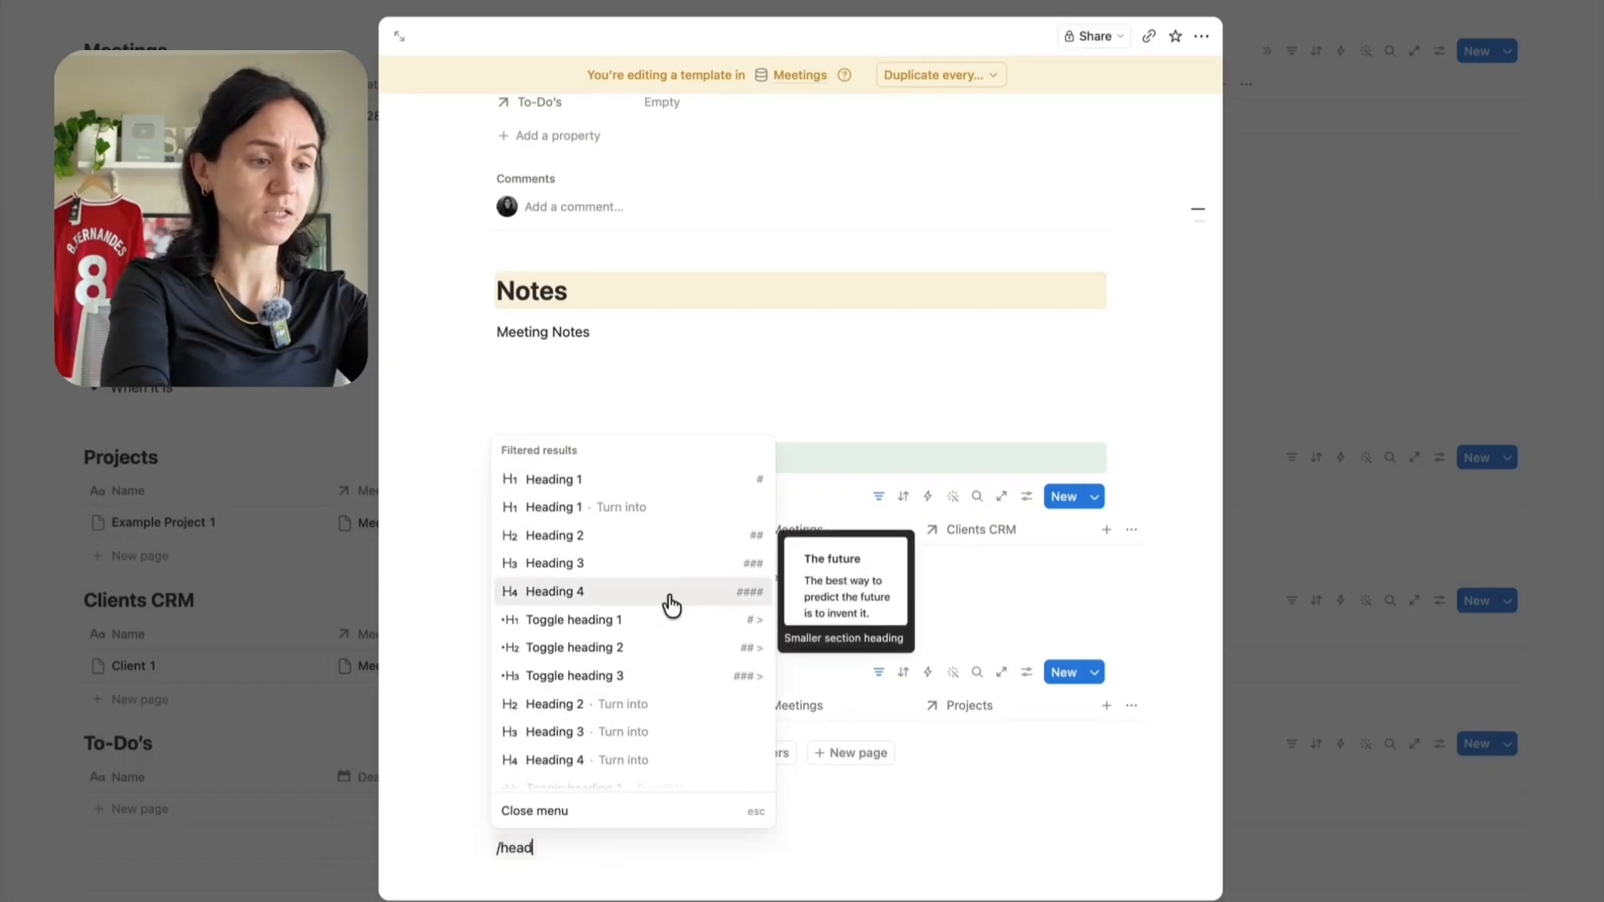
left_click(600, 565)
type("To Dos")
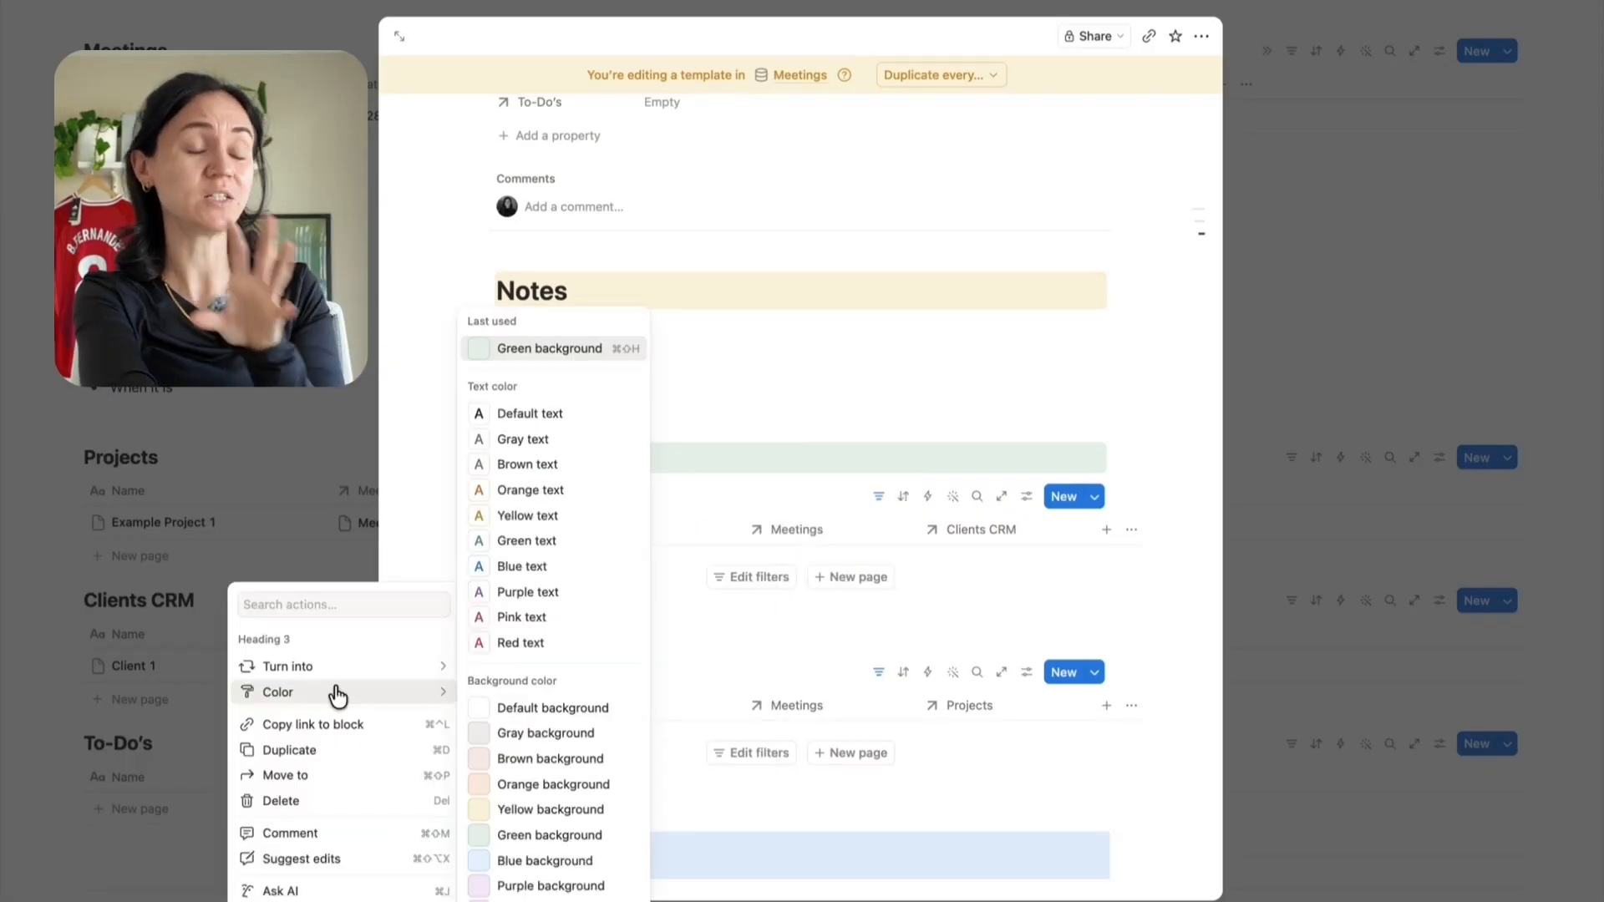
left_click(552, 834)
scroll(601, 873, "down", 2)
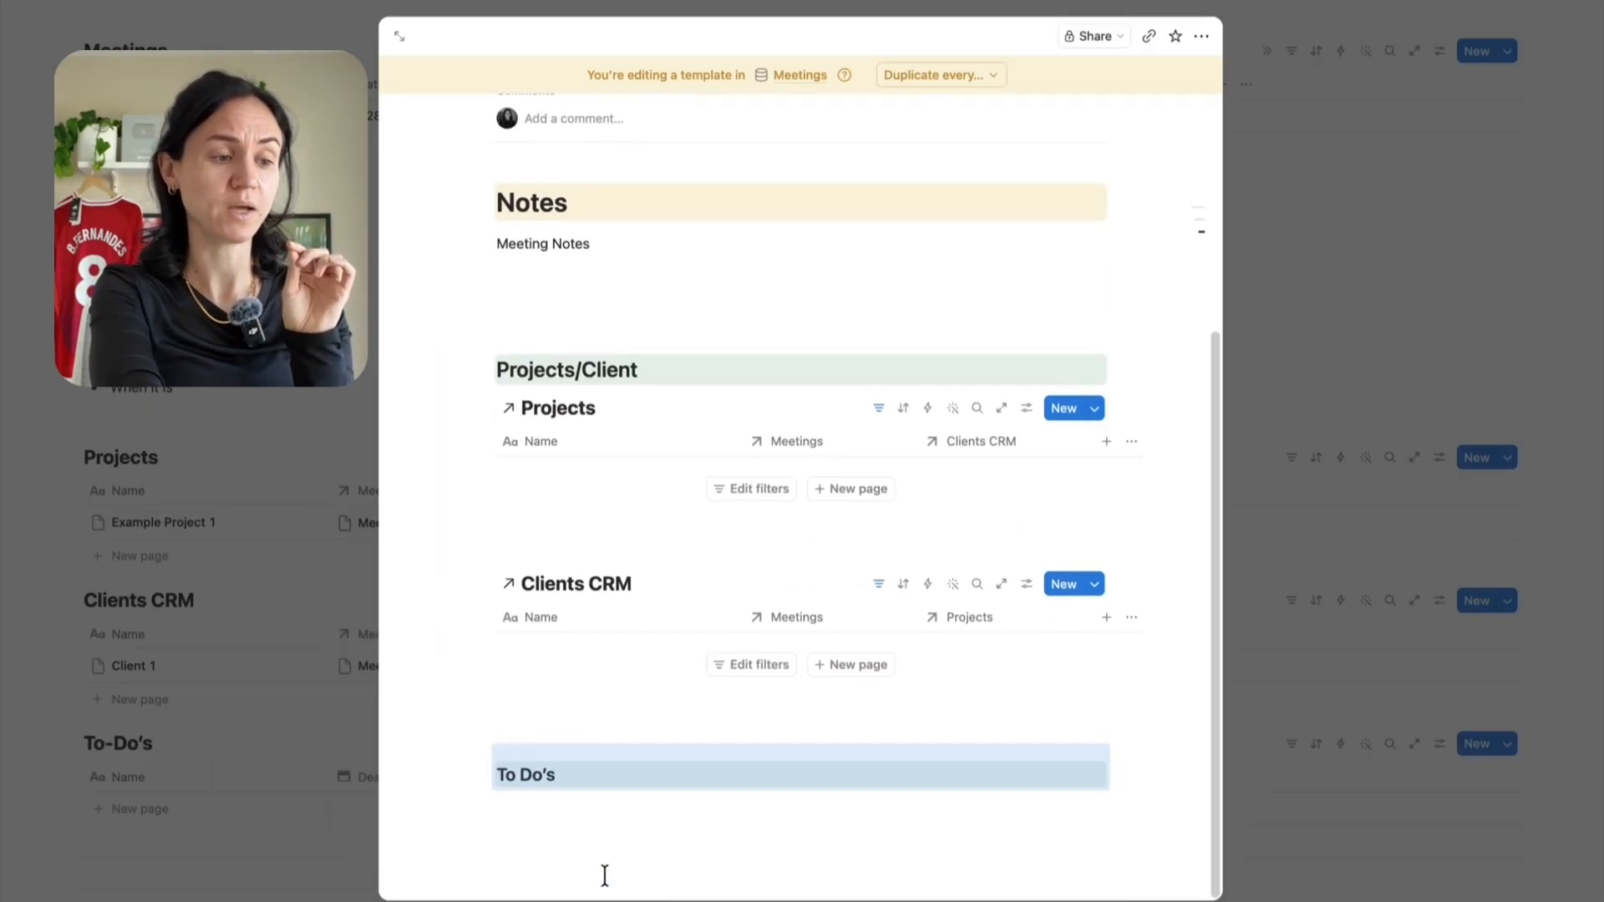
left_click(472, 776)
Insert a linked view of the To-Do's data source under the To Do's heading
left_click(568, 813)
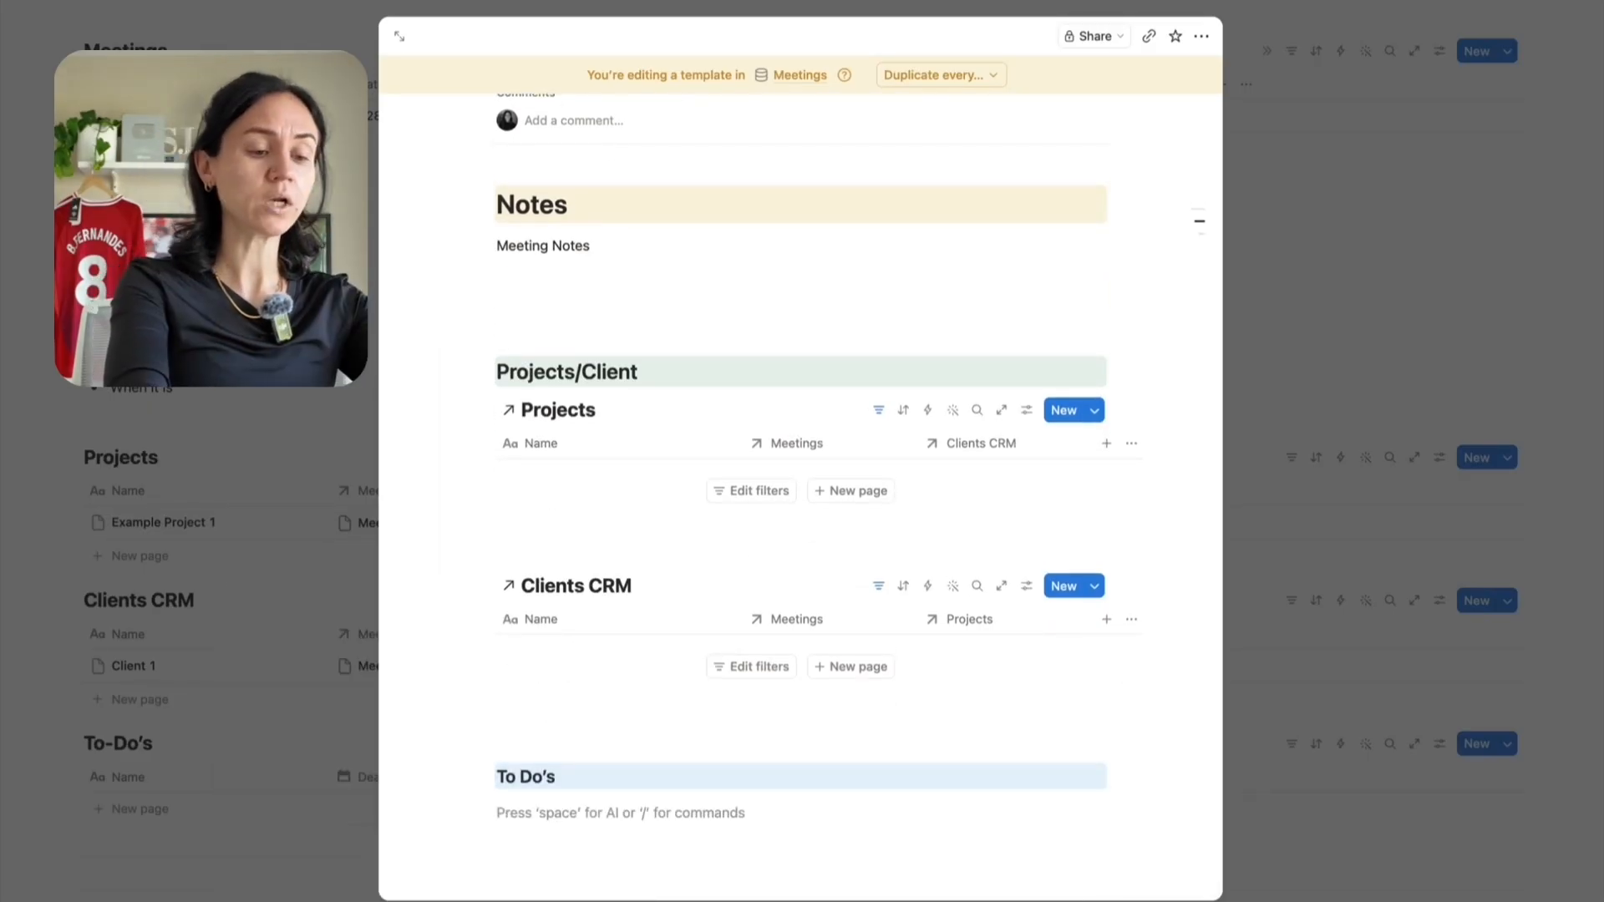
type("/linked")
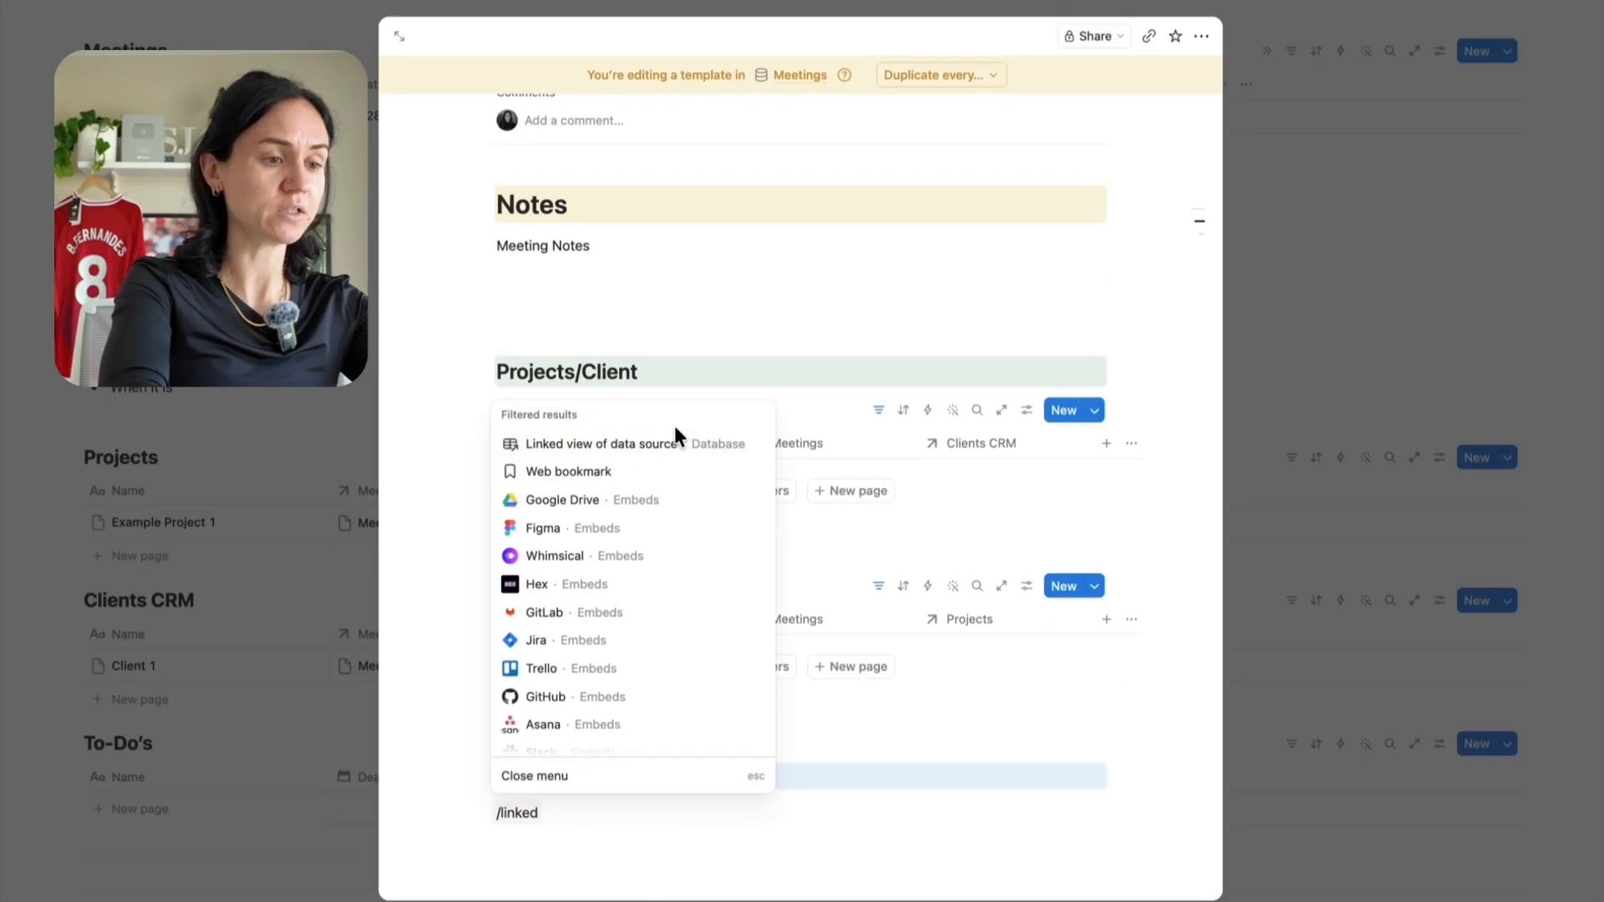
left_click(674, 439)
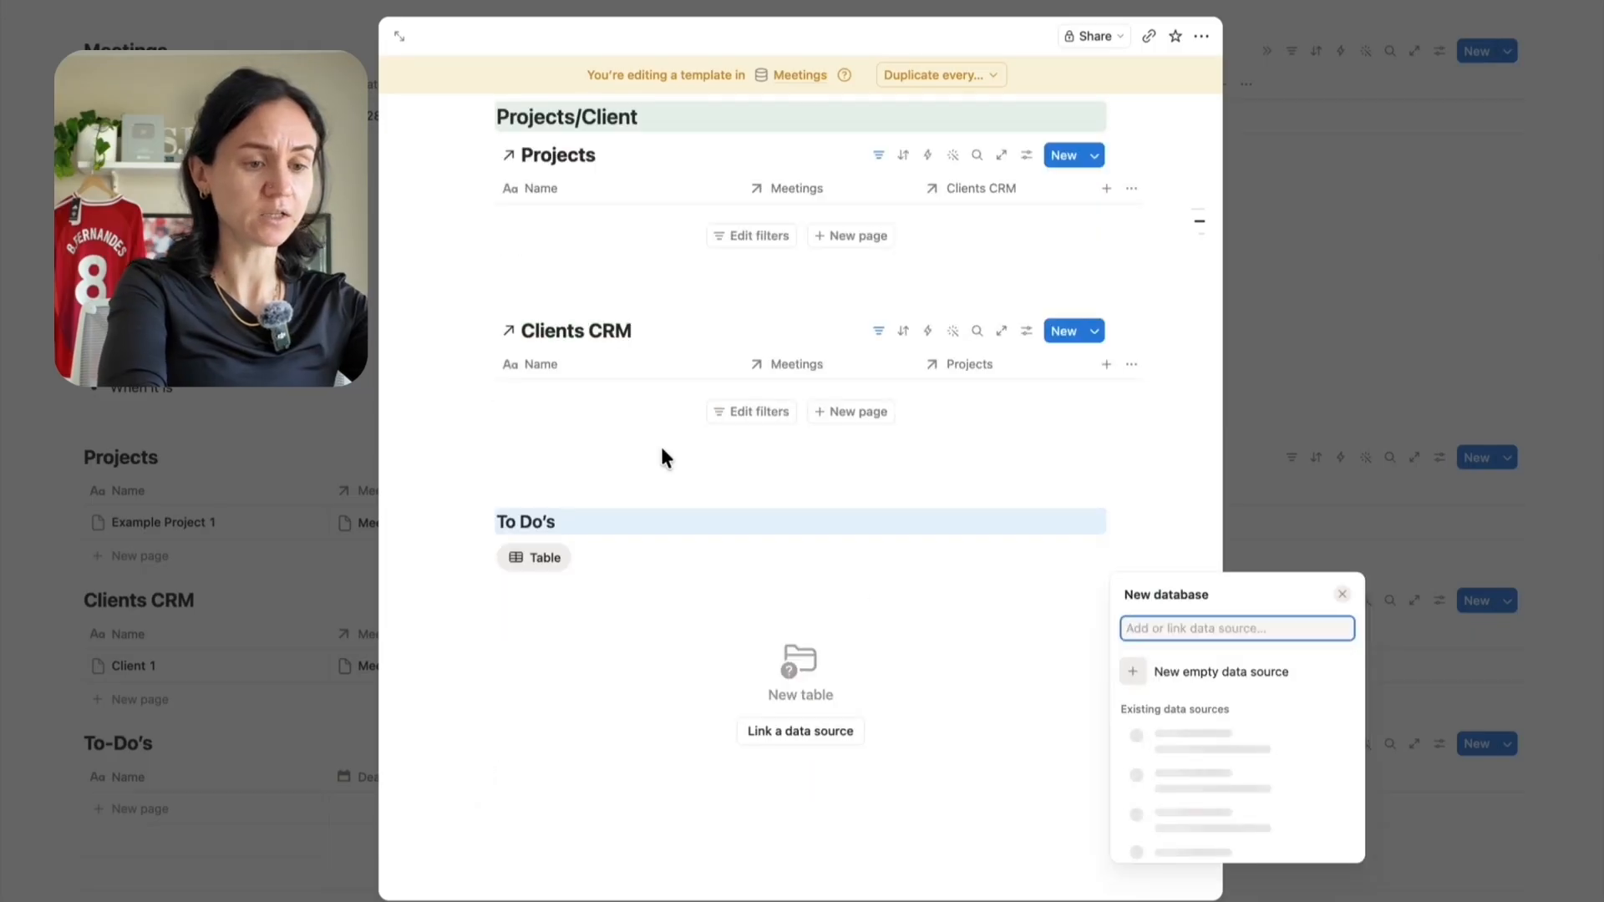
left_click(1217, 432)
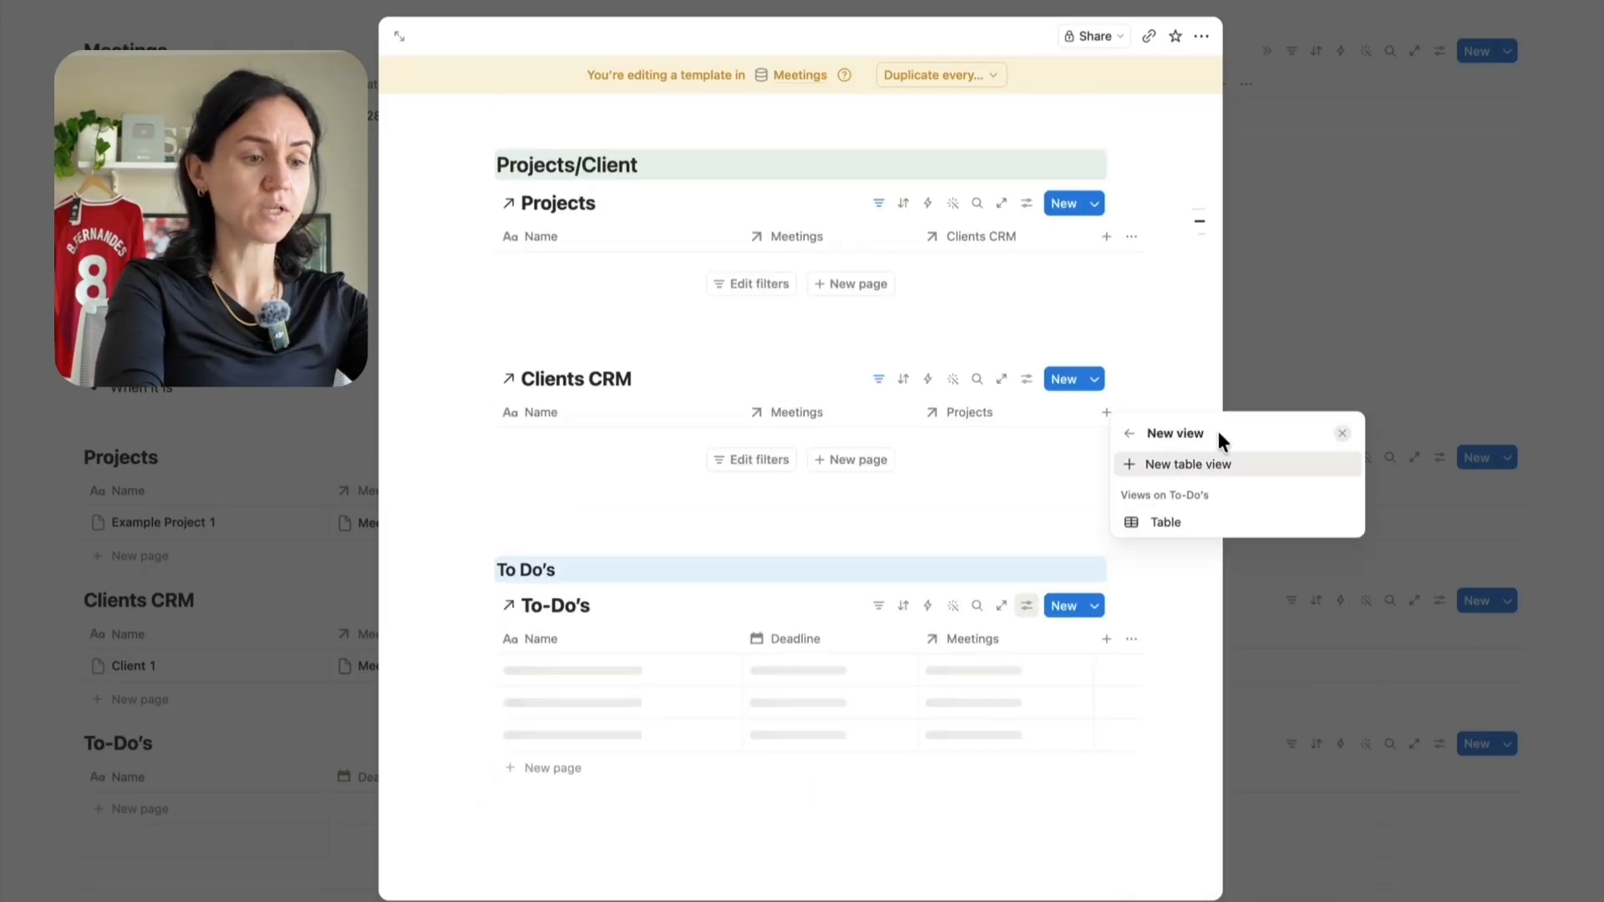
left_click(754, 646)
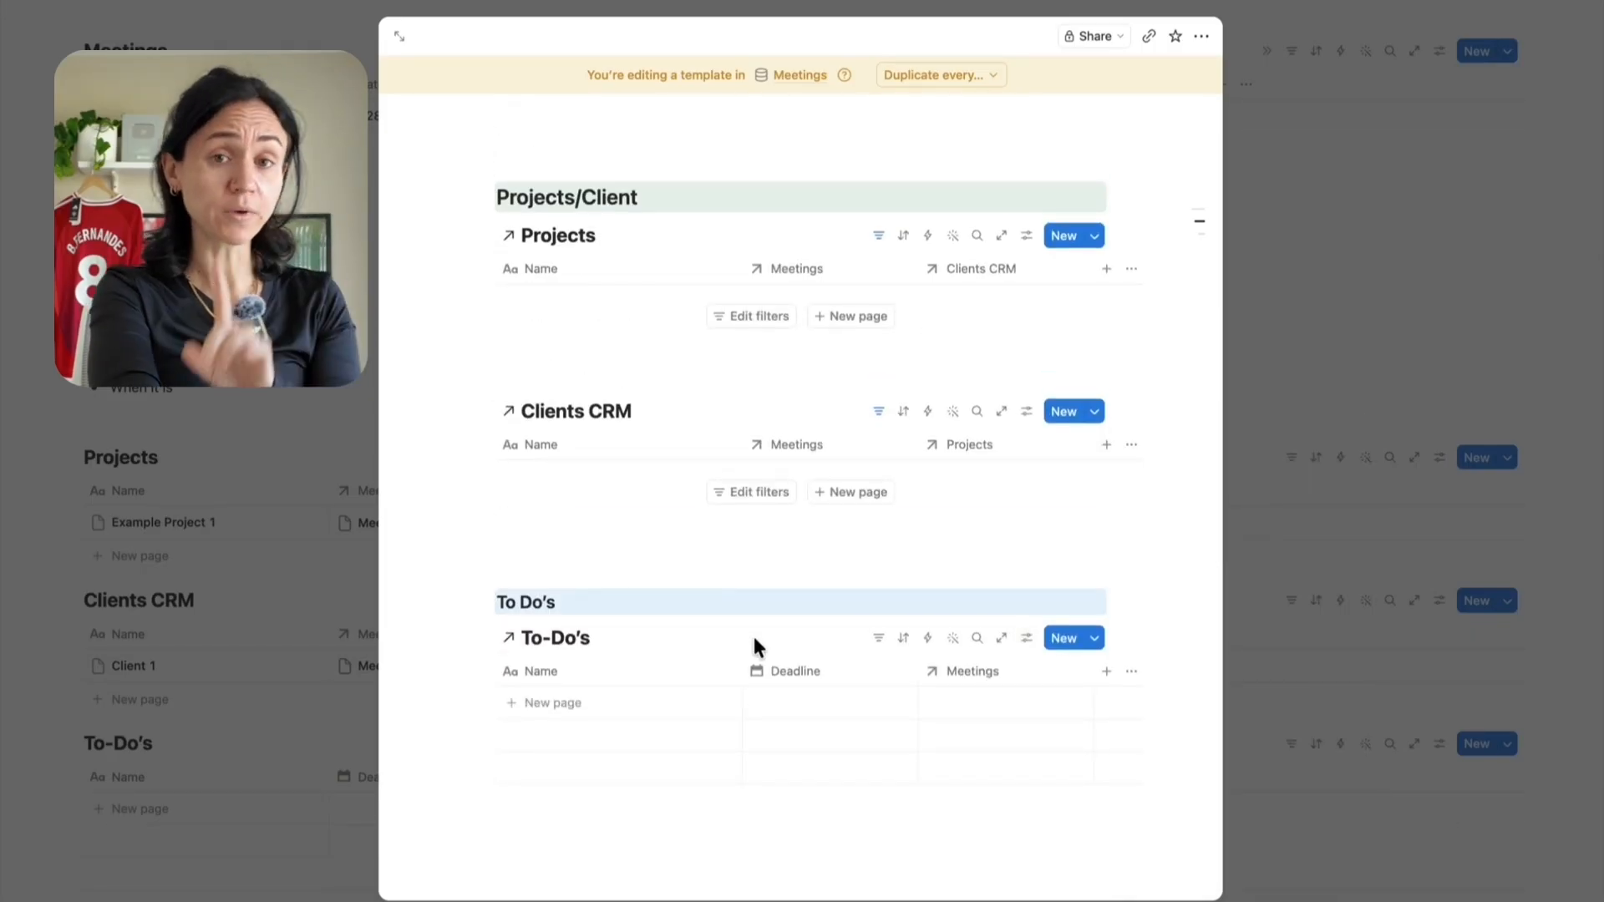
Filter the linked To-Do's table so that Meetings contains Meeting Template, and hide the filter bar
left_click(877, 638)
left_click(928, 763)
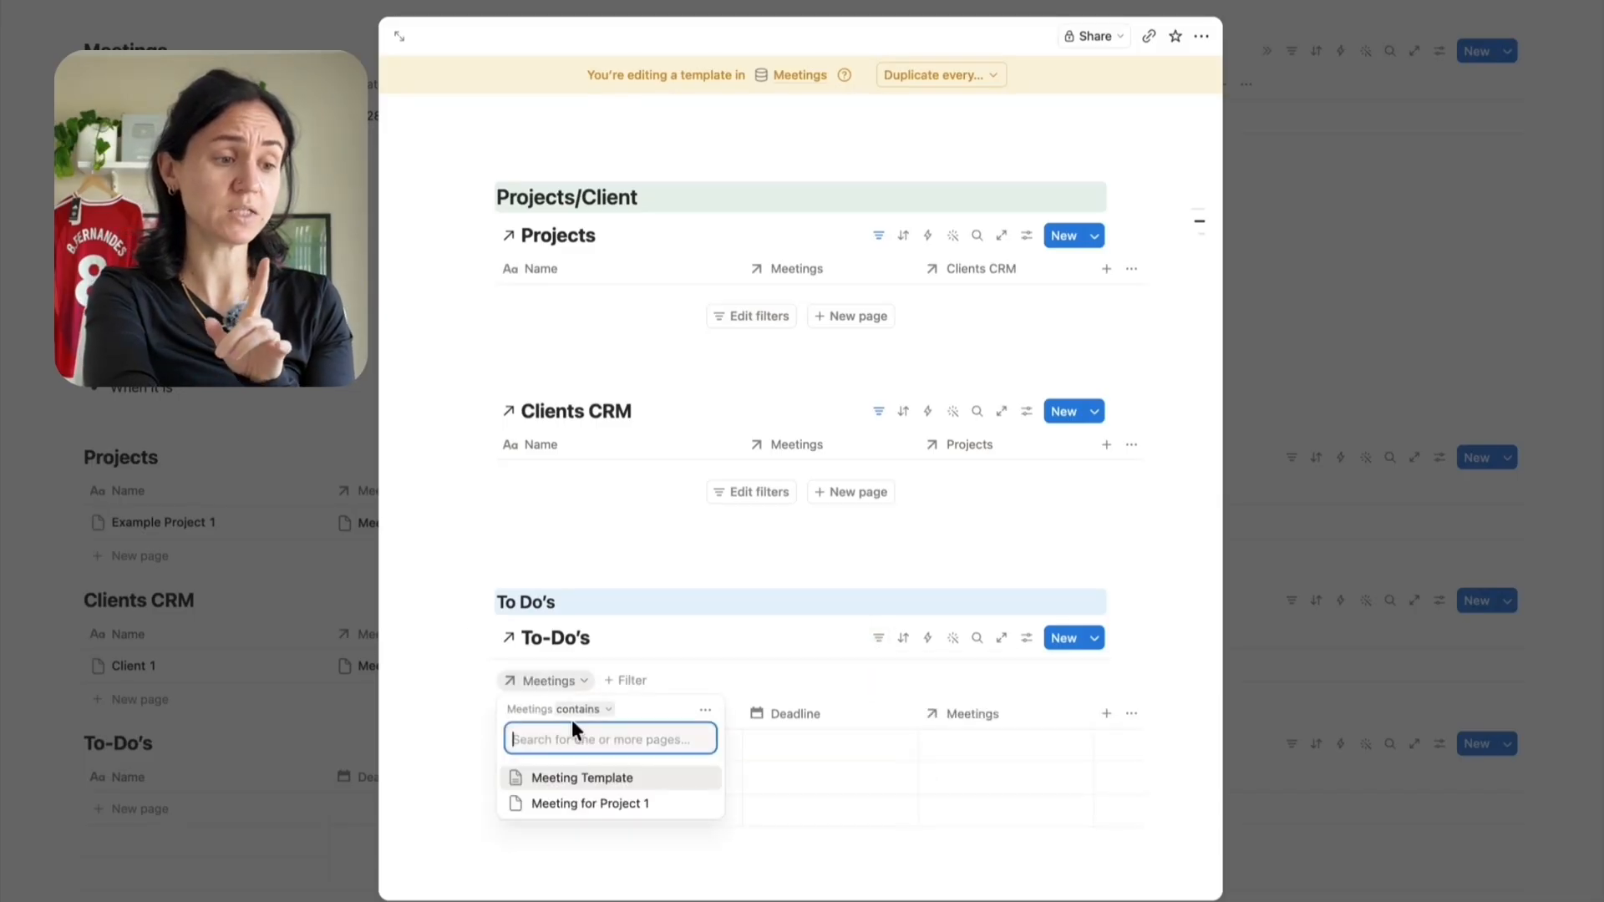
left_click(576, 777)
left_click(789, 639)
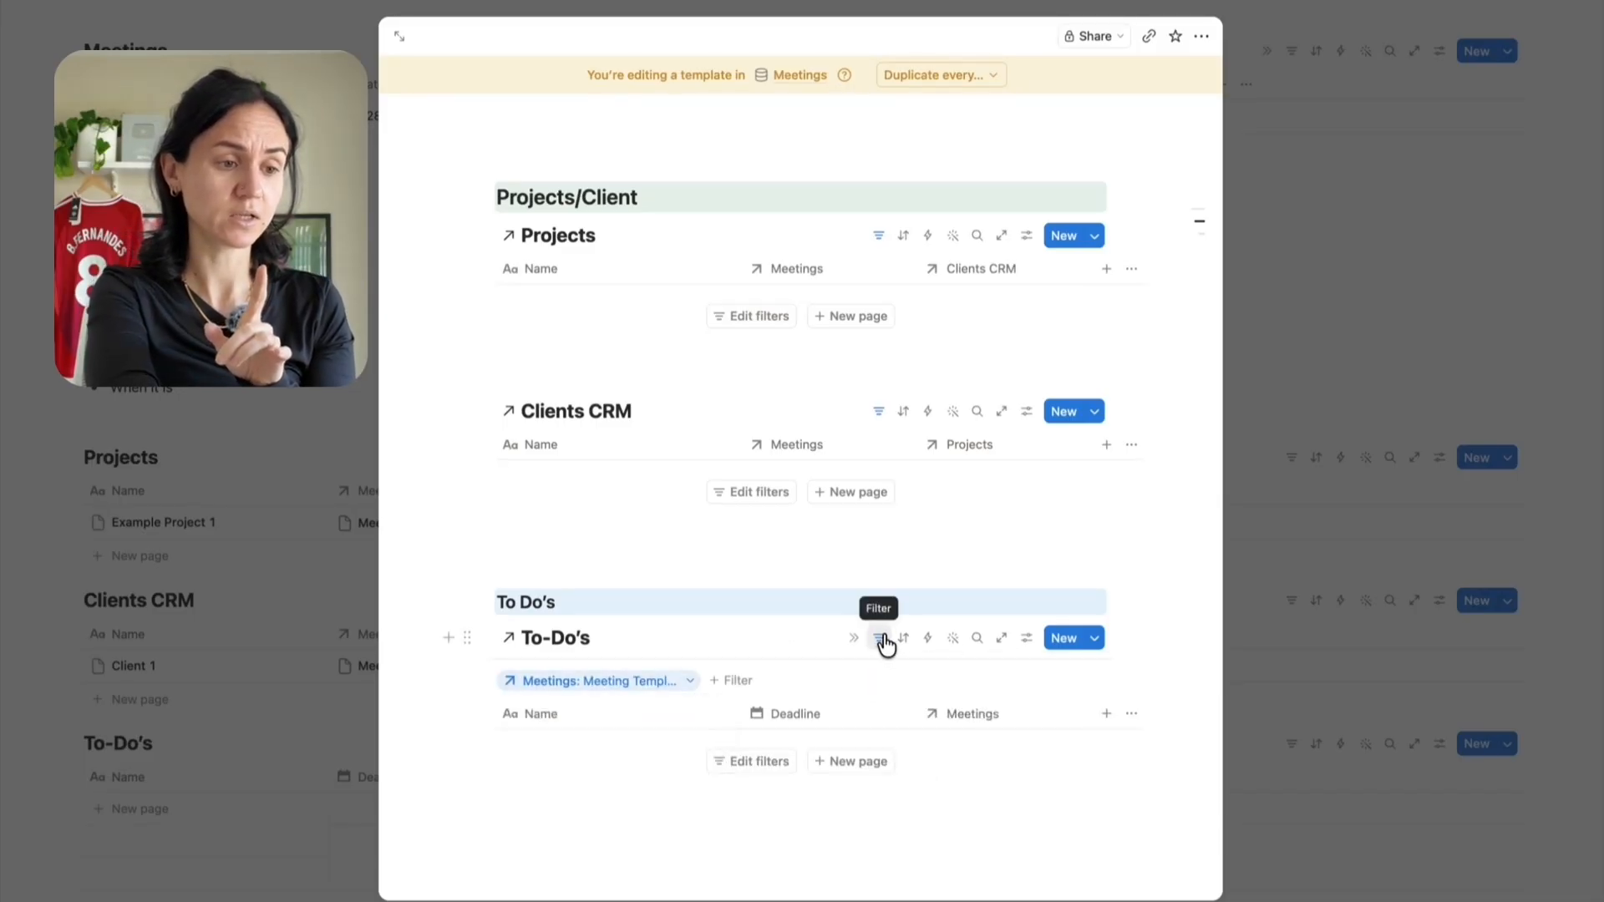
left_click(879, 639)
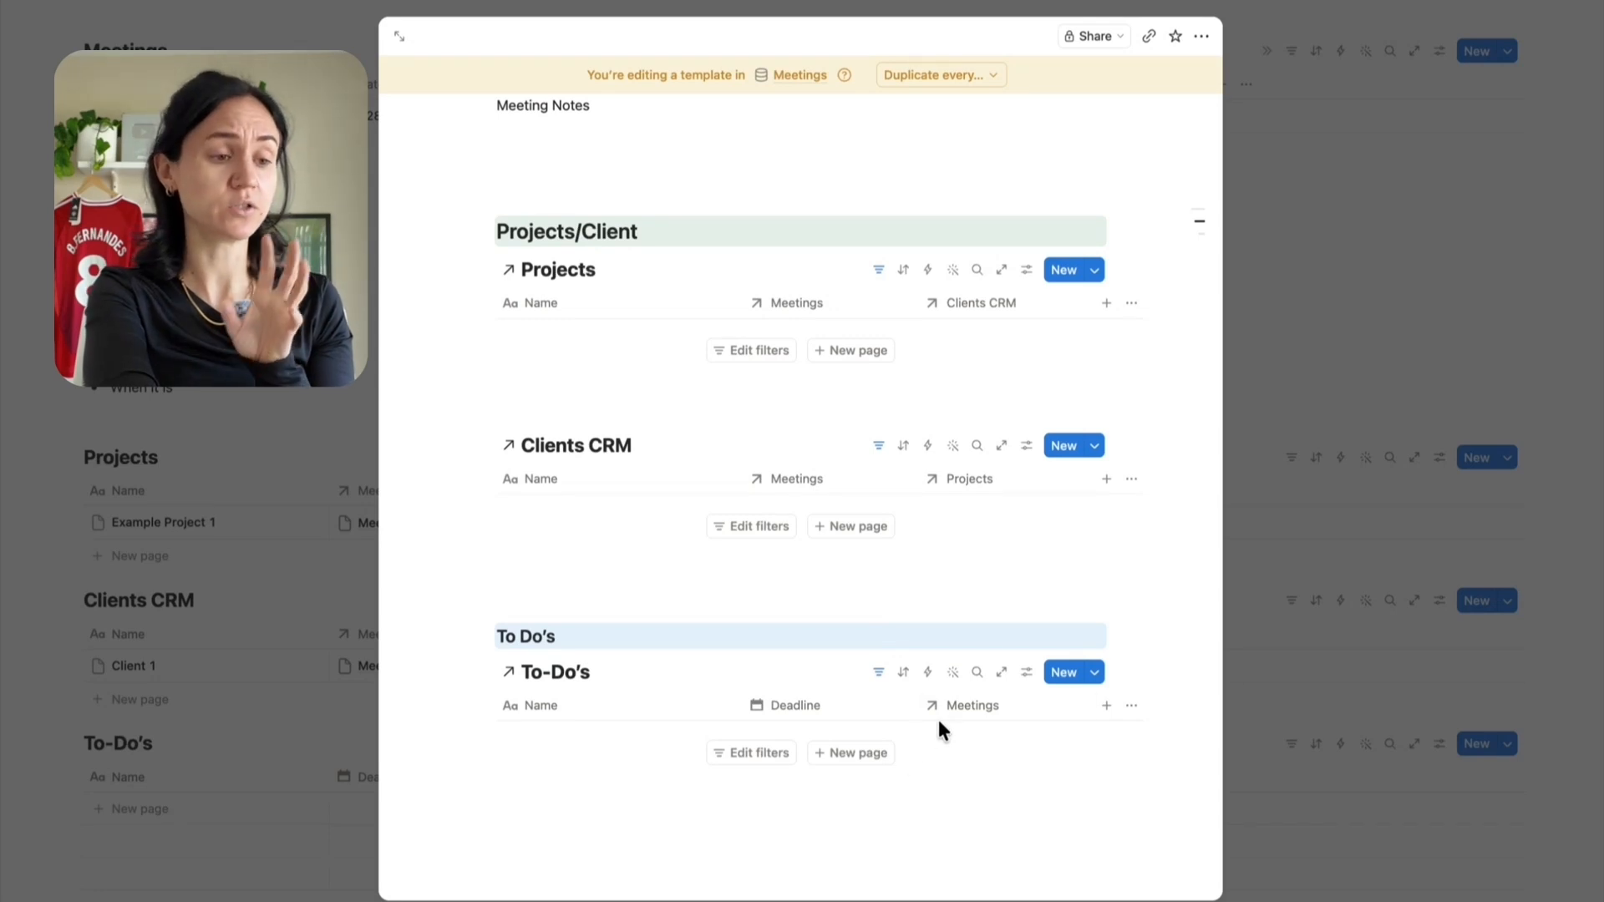
Add a Checkbox property to the To-Do's table and place it between Deadline and Meetings
left_click(1103, 707)
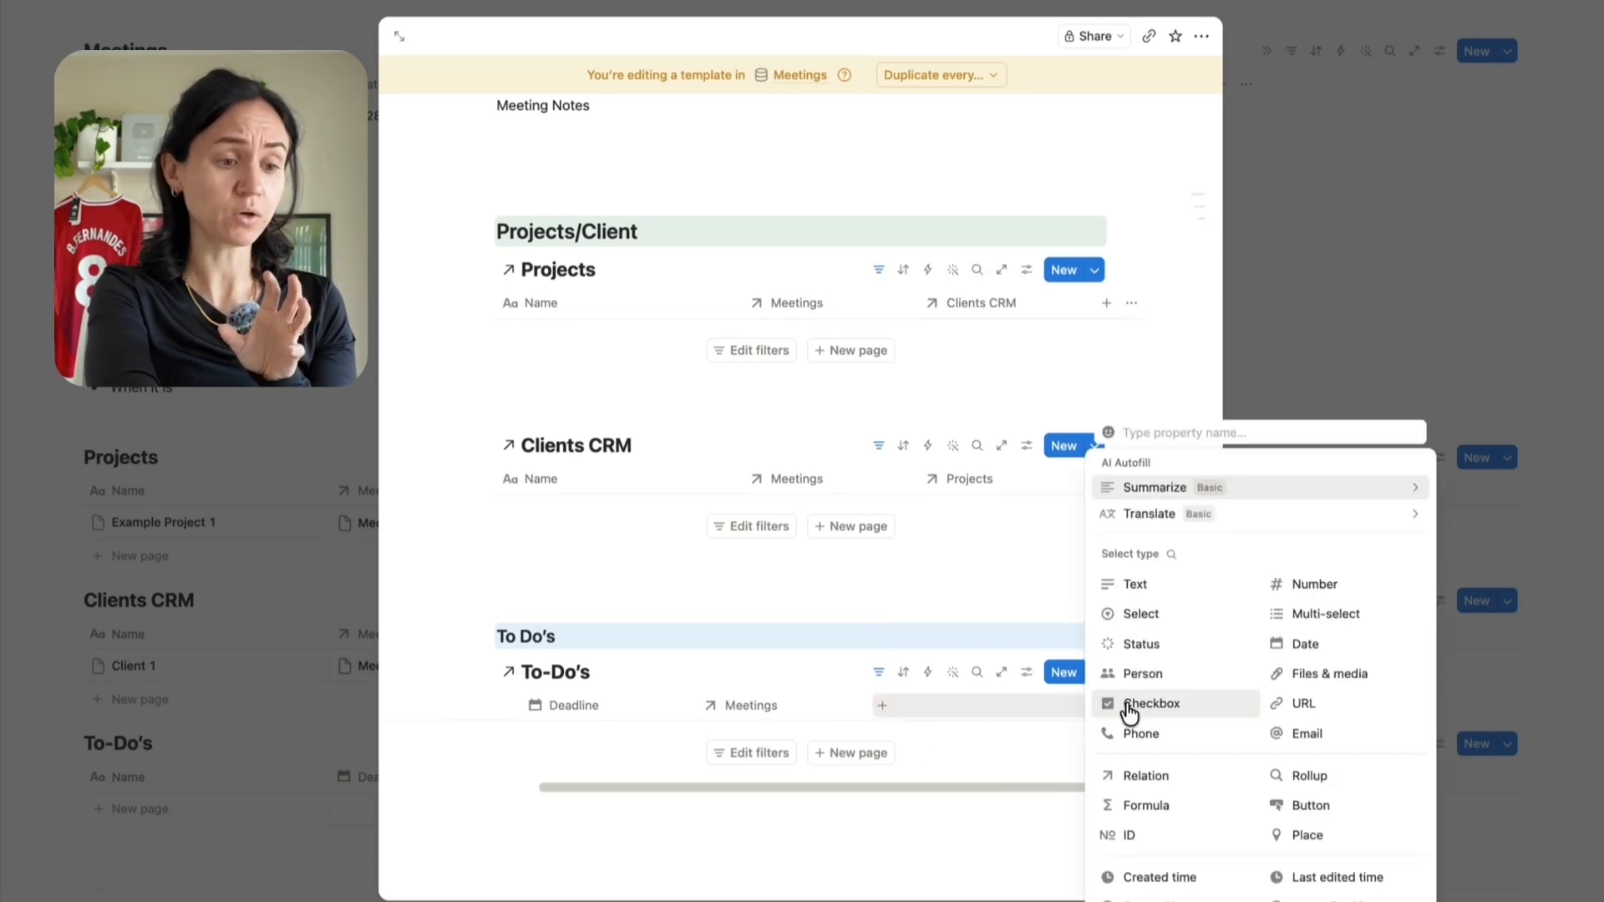
left_click(1130, 711)
left_click_drag(951, 720, 784, 720)
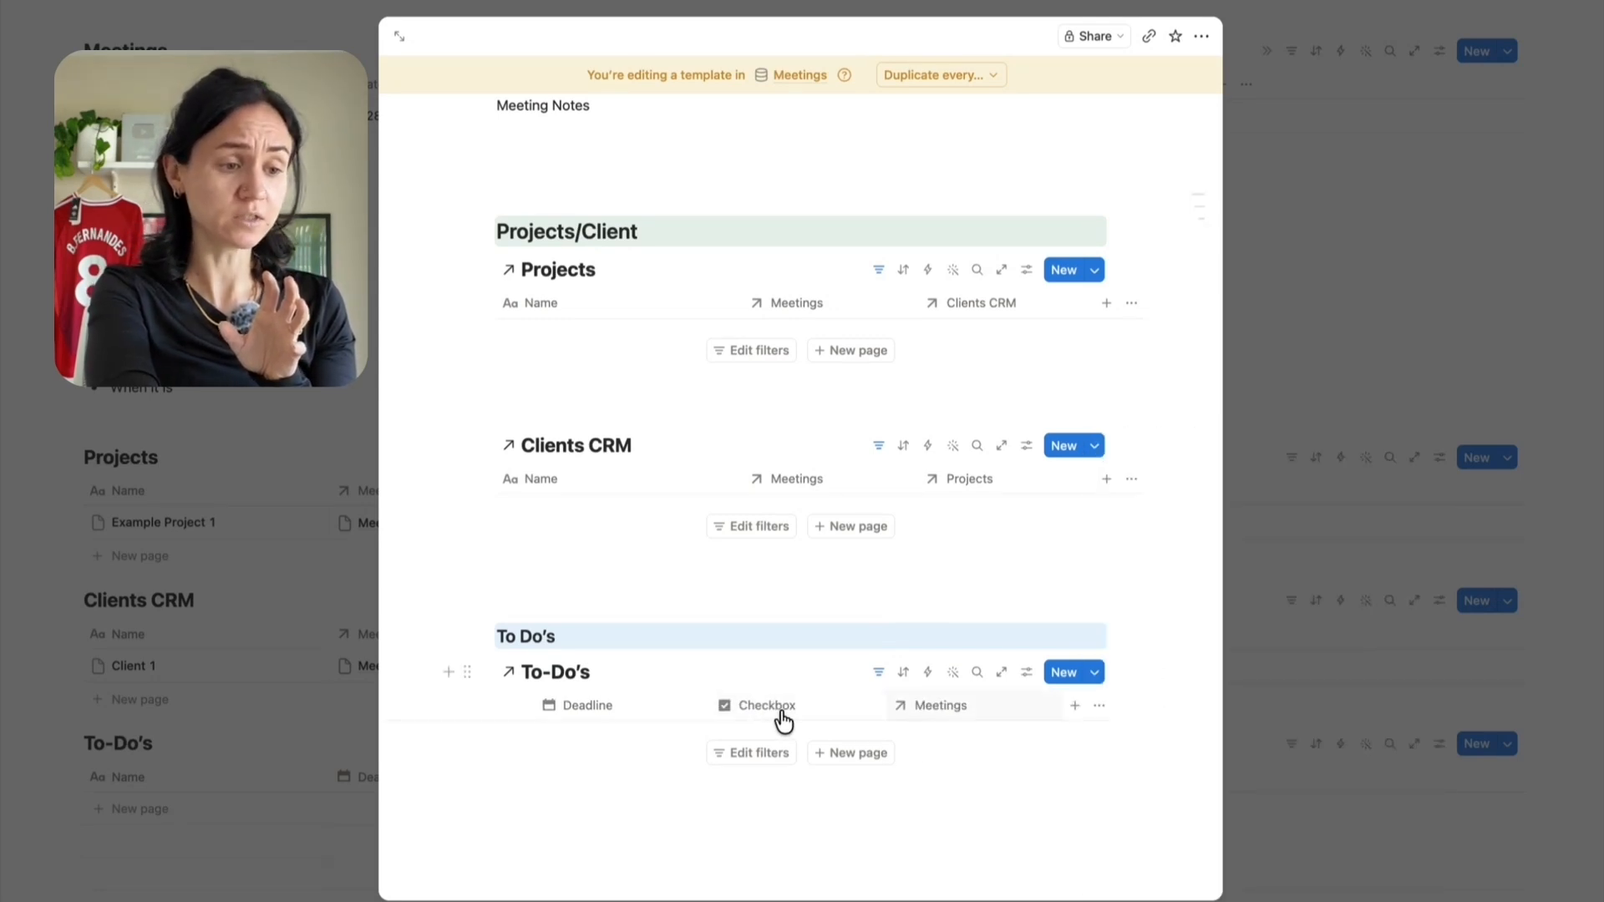
Filter the template's To-Do's table to items whose Checkbox is Unchecked, and close the template
left_click(876, 673)
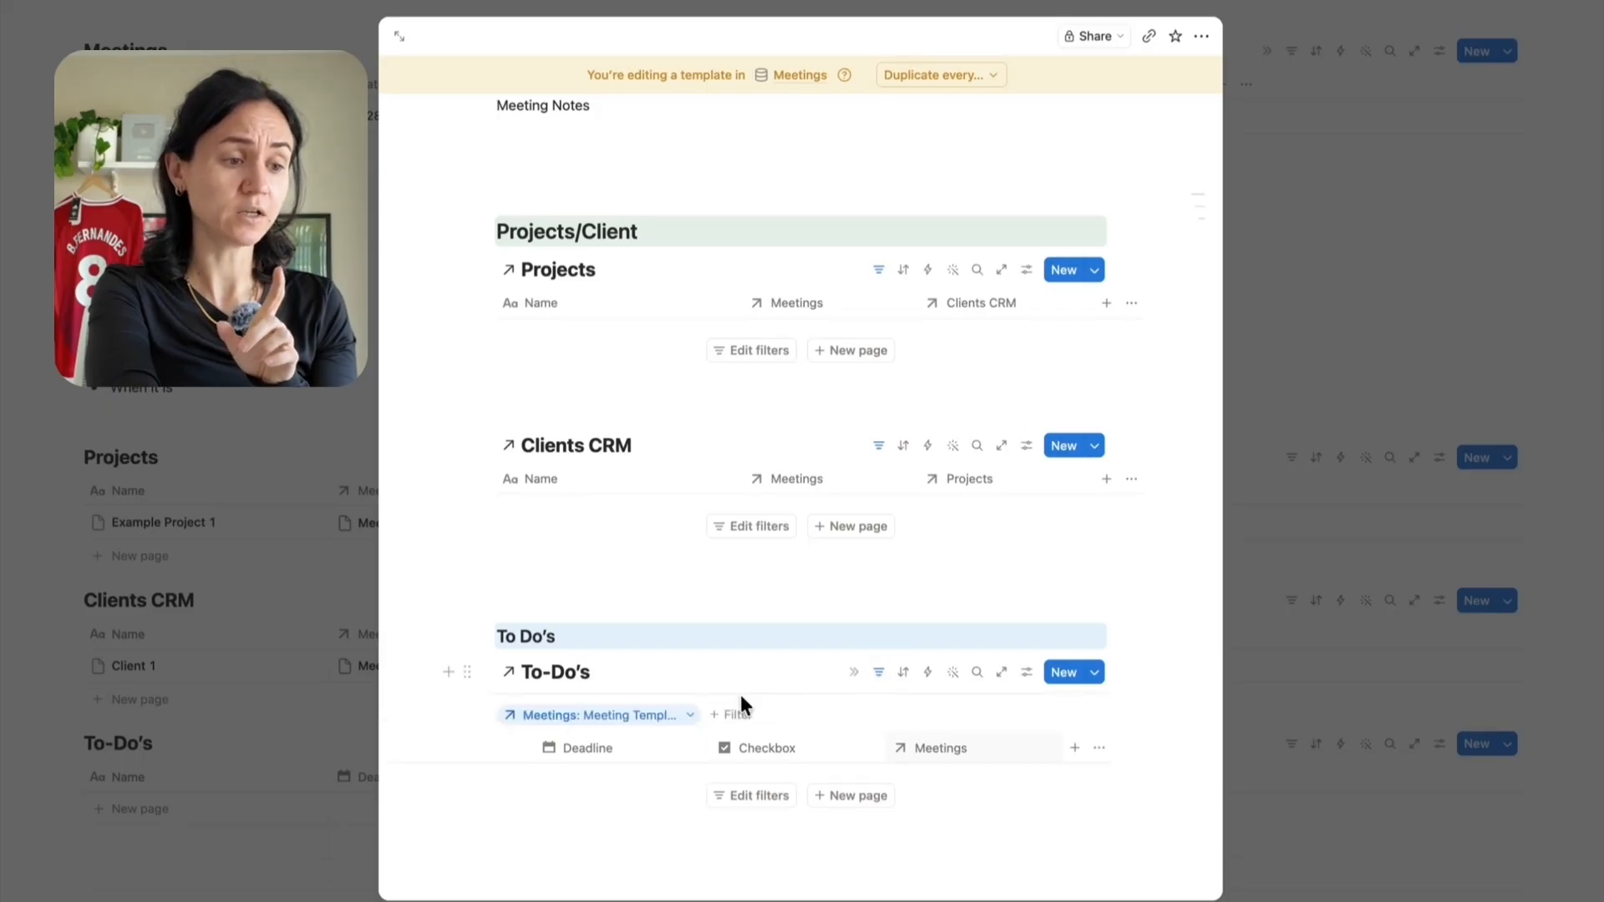
left_click(734, 715)
left_click(772, 811)
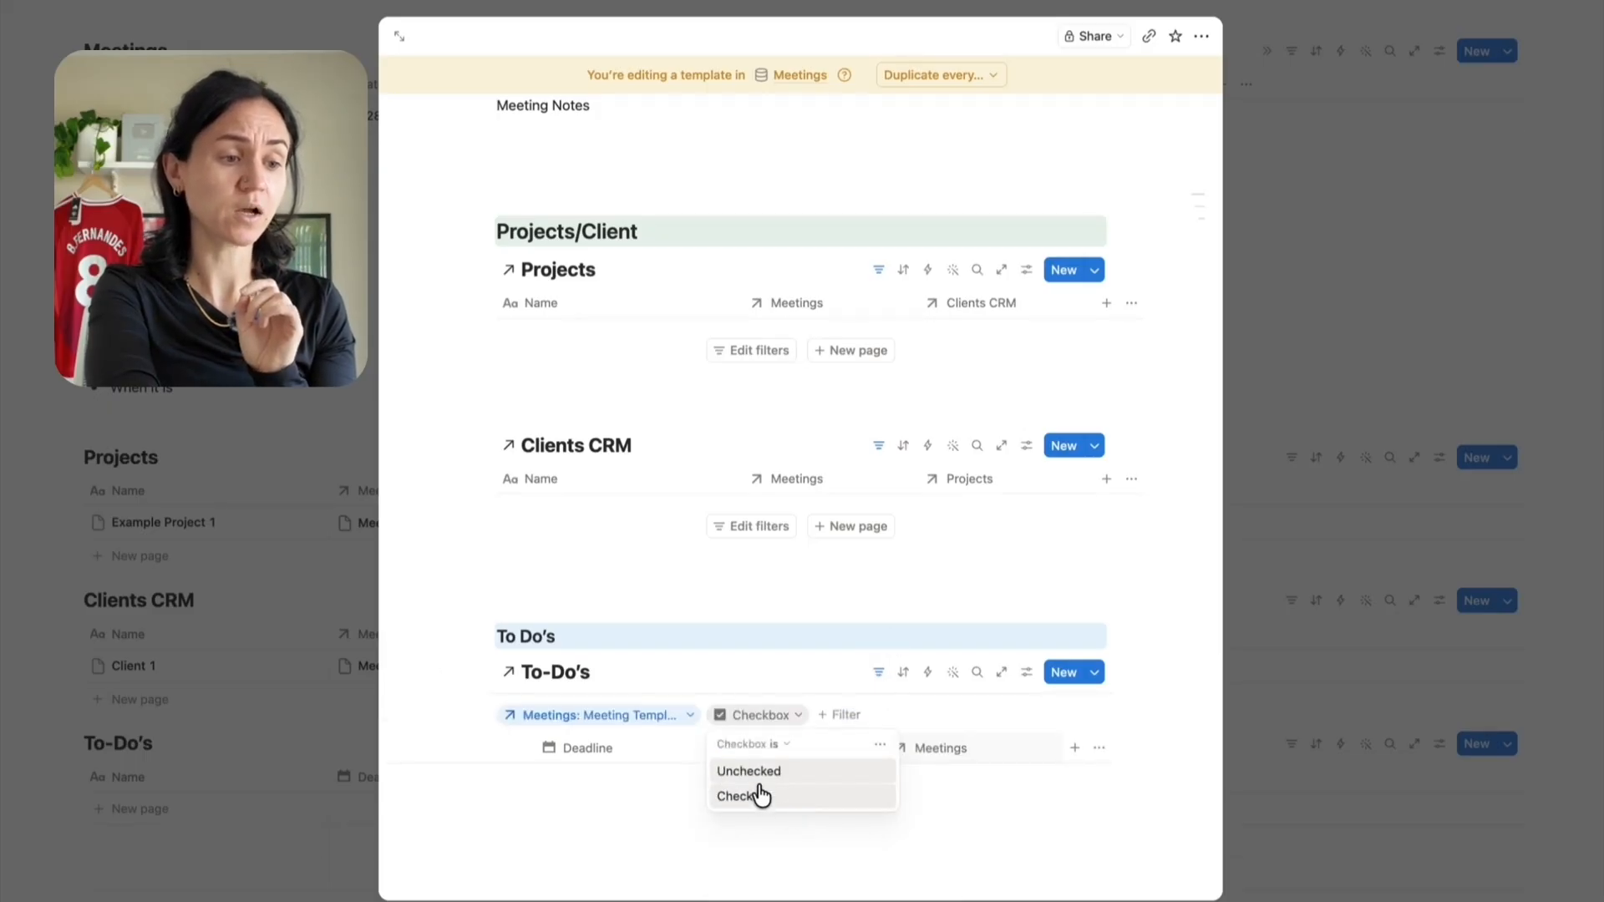
left_click(766, 772)
left_click(876, 673)
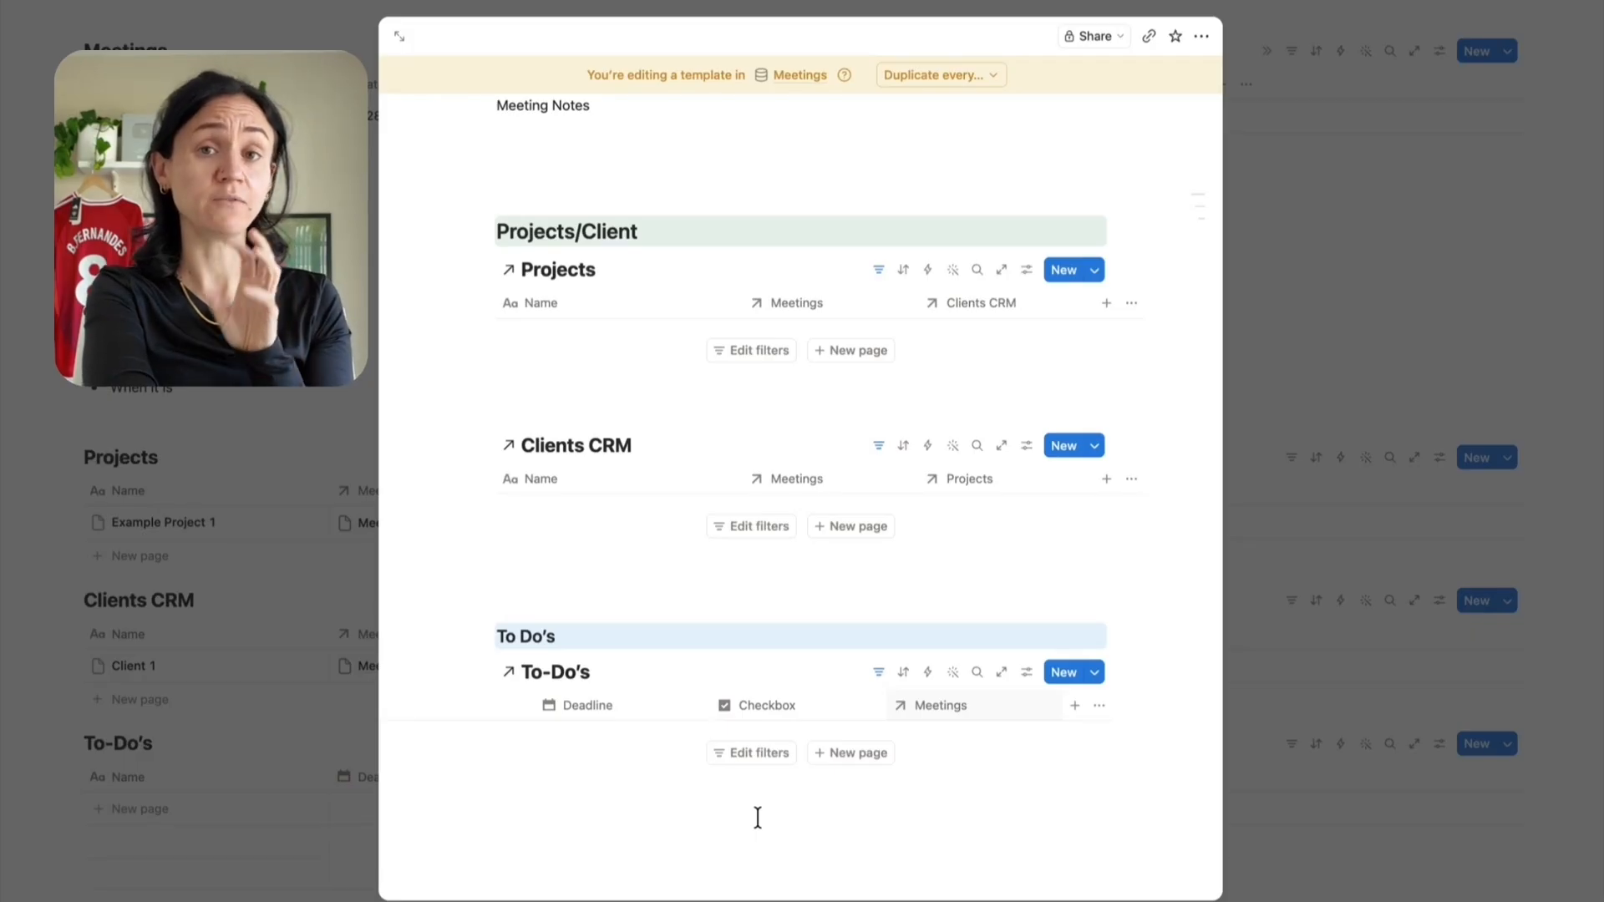
scroll(757, 818, "up", 6)
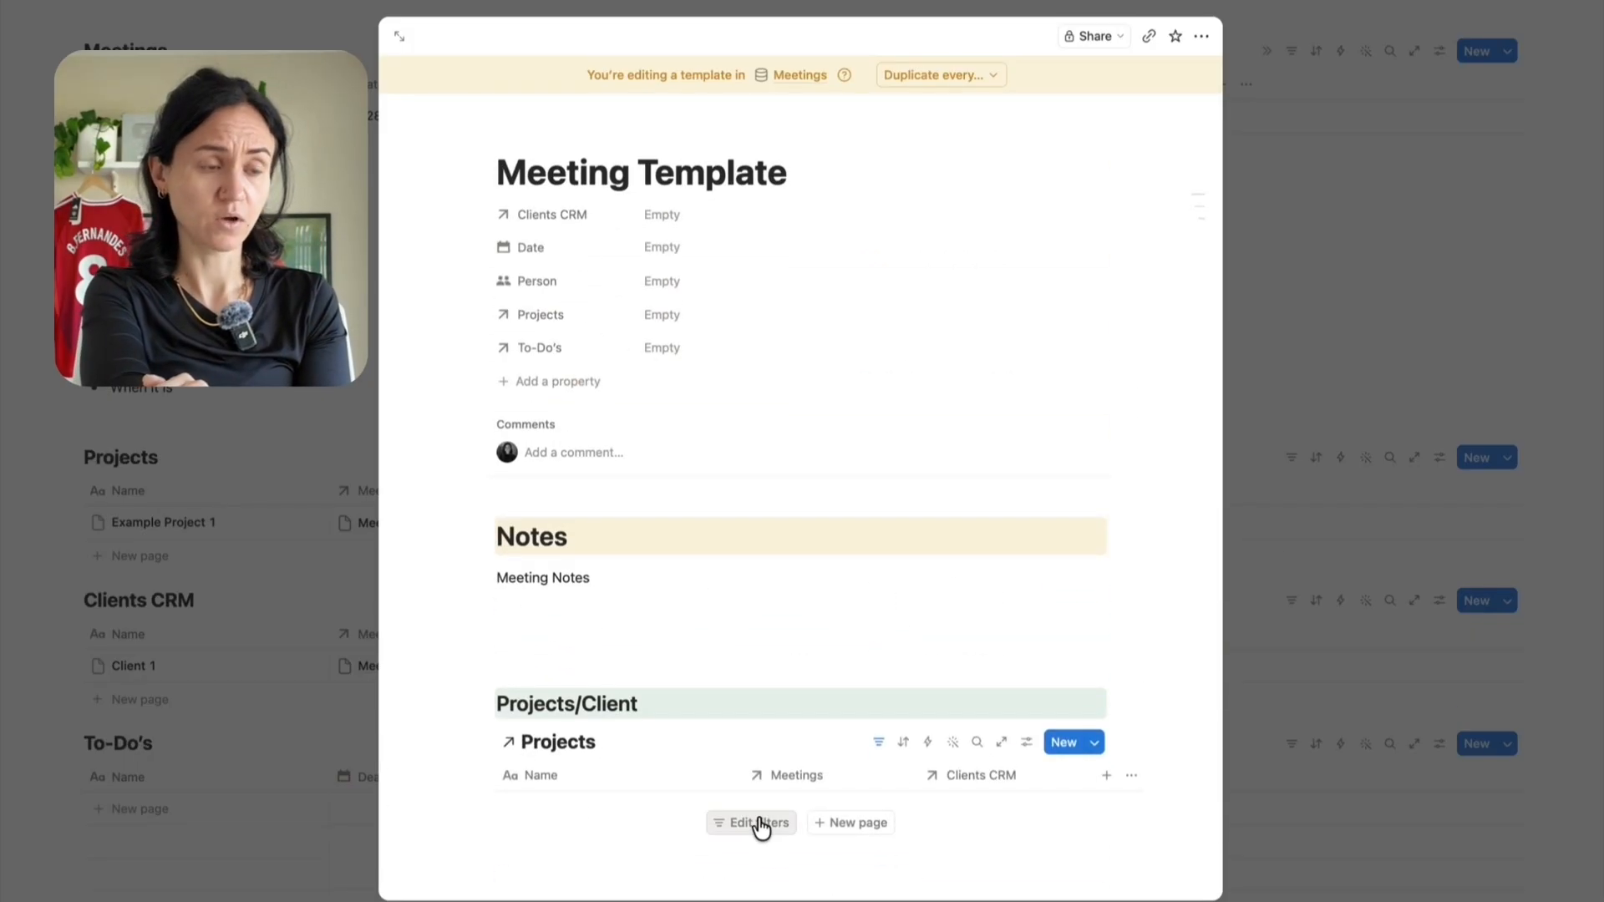
left_click(1417, 305)
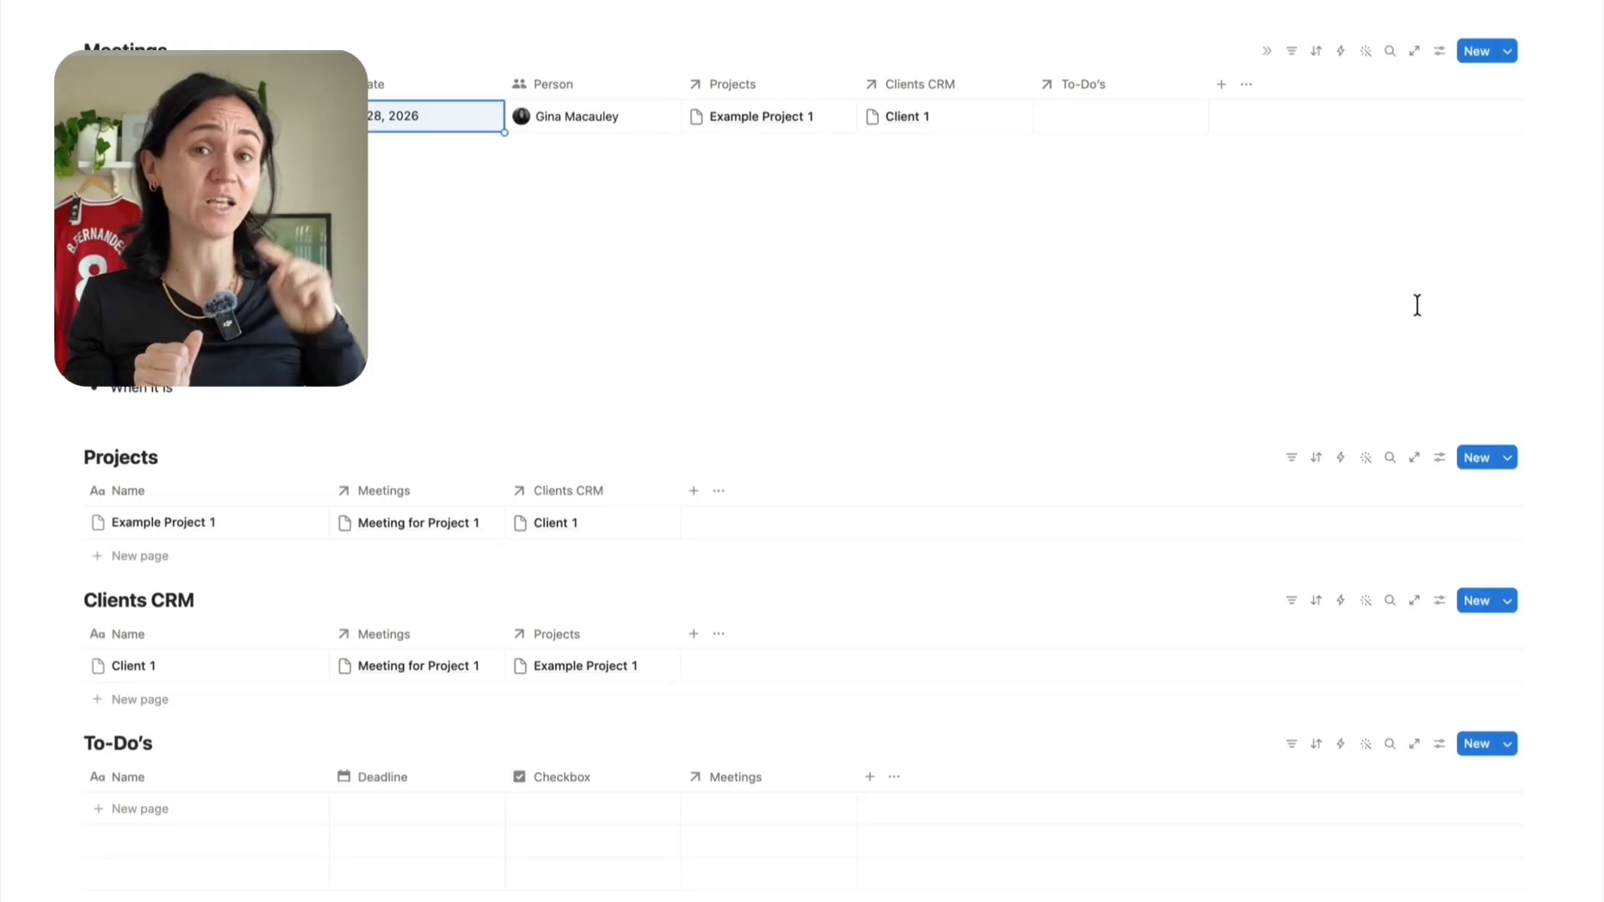
Delete the bulleted notes between the Meetings and Projects tables on the main page
left_click_drag(222, 394, 93, 229)
key("BackSpace")
key("BackSpace")
Rename the page as Good Marketing's Meetings
left_click_drag(405, 121, 86, 117)
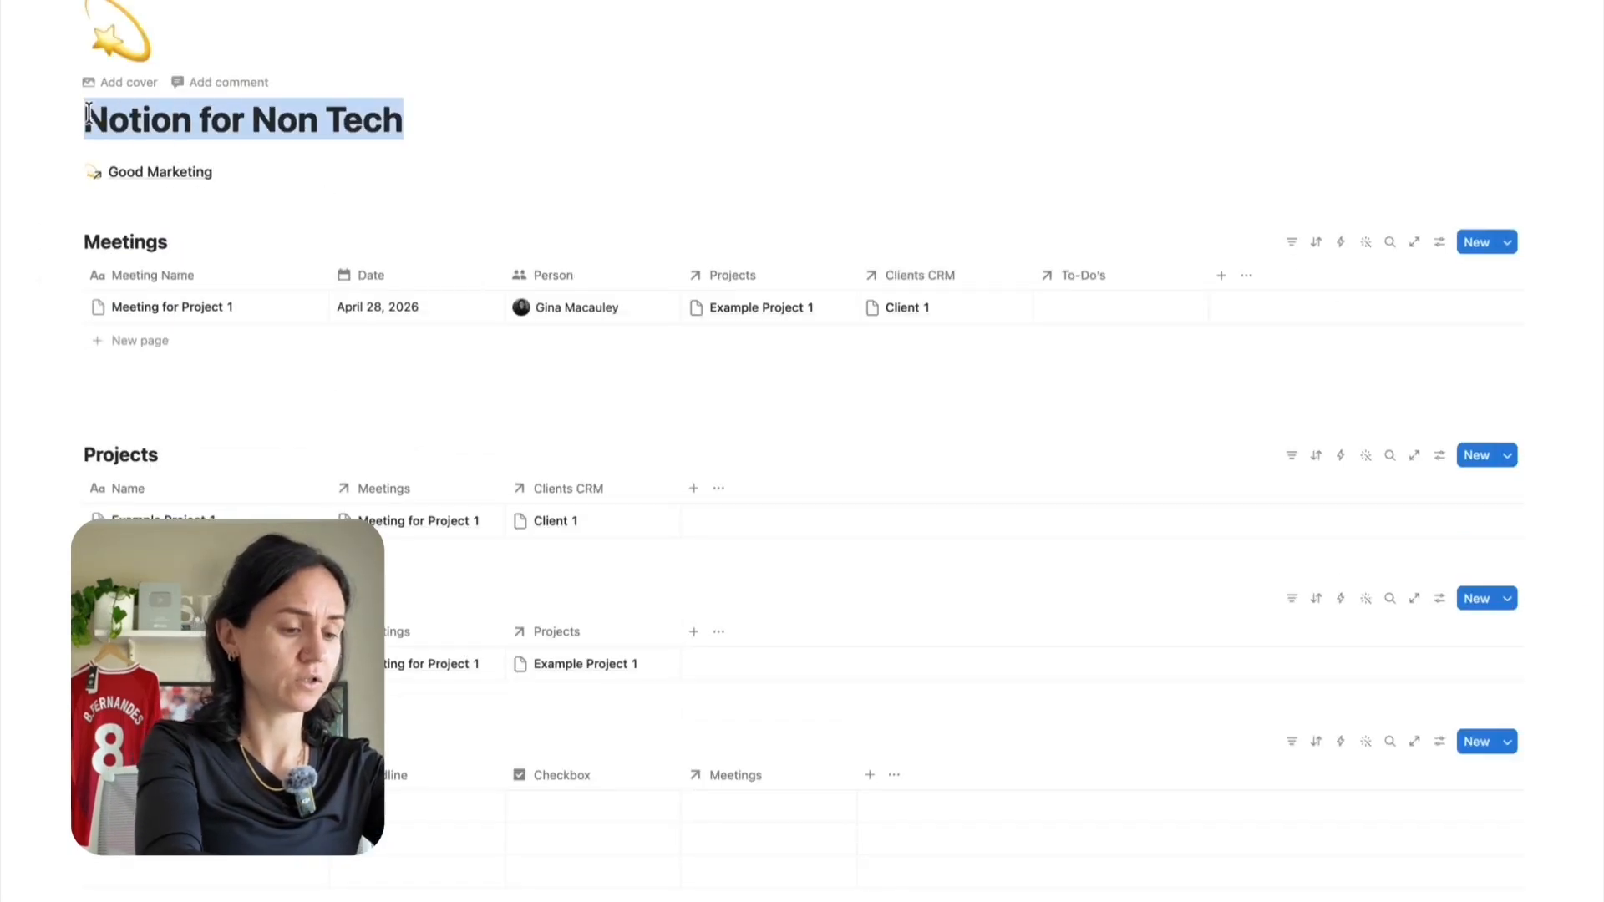
type("Good Marketing")
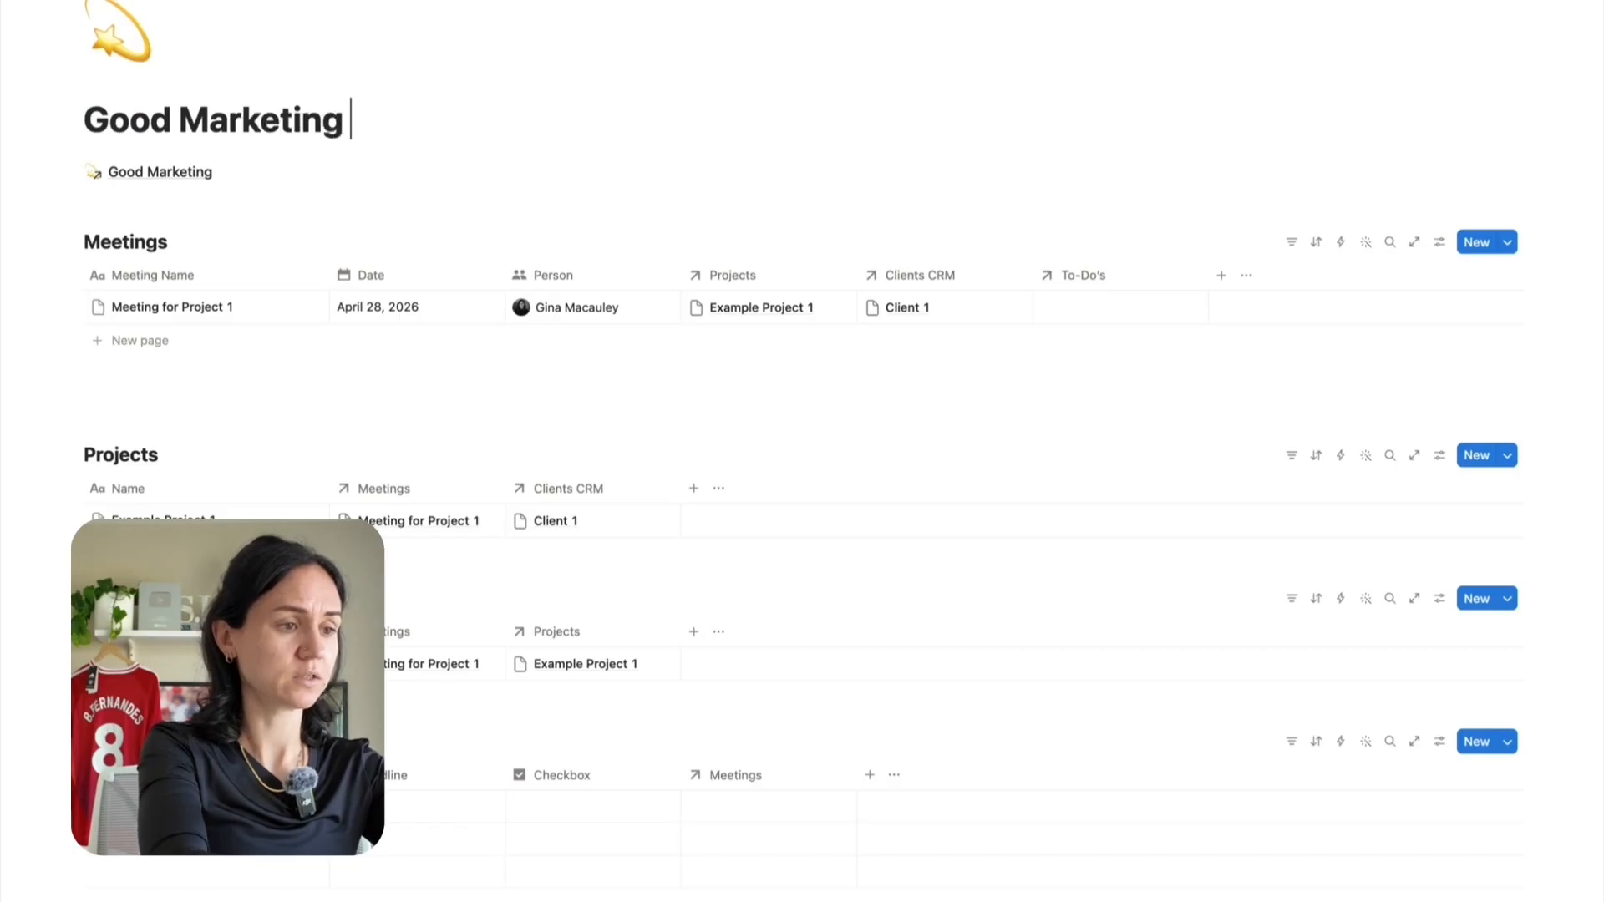
key("BackSpace")
type("'s Meeting")
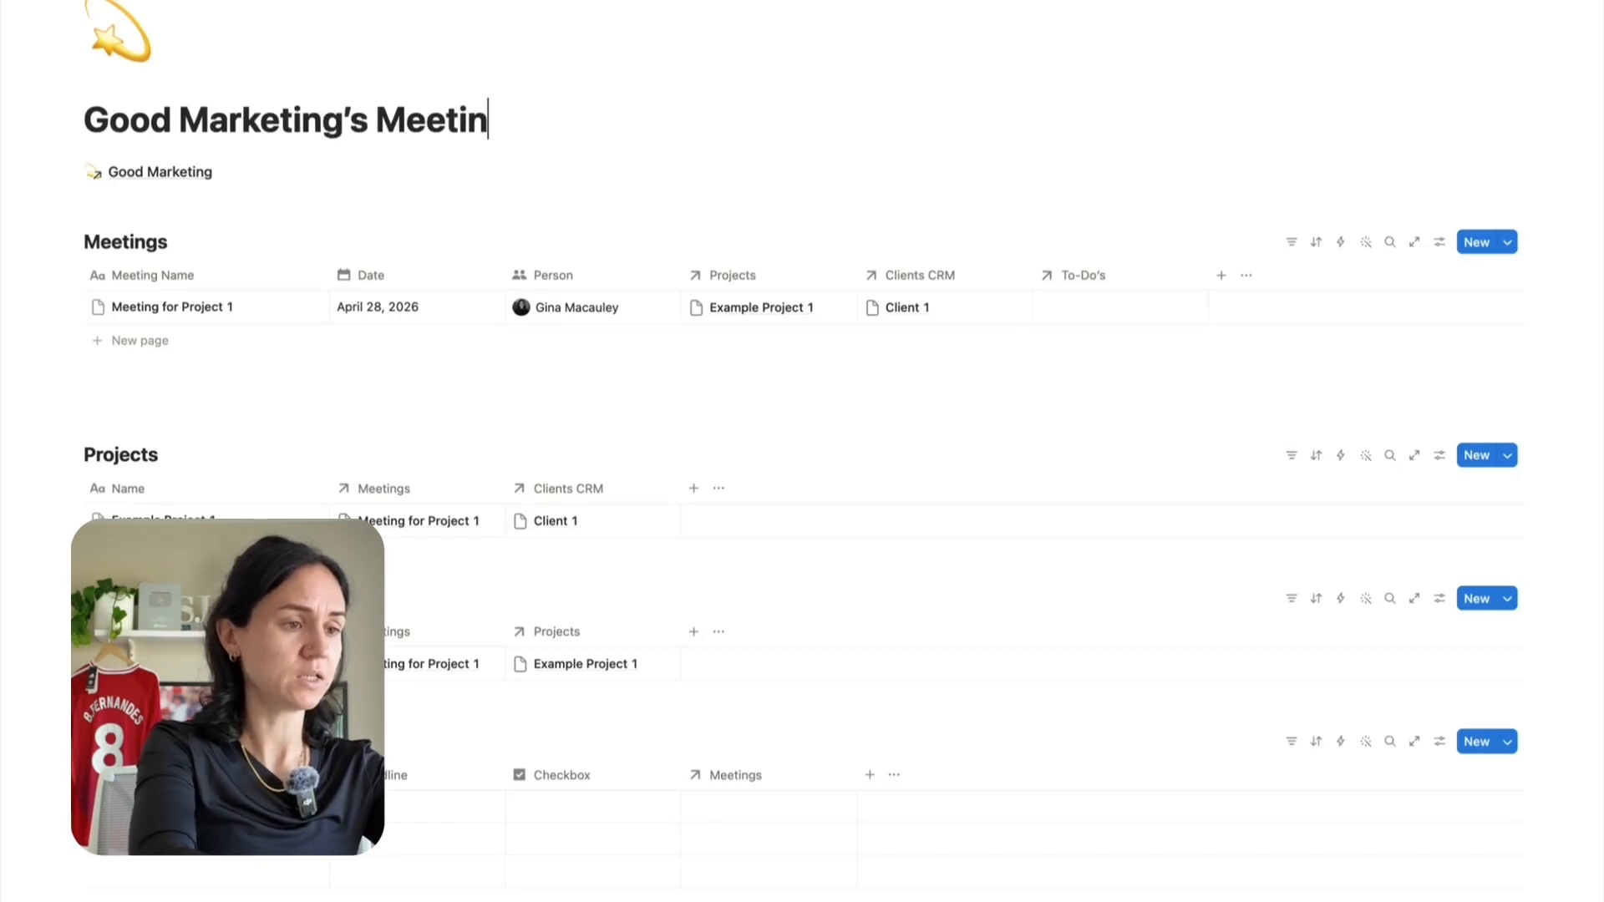
type("s")
Add a Heading 2 reading To Do's above the Meetings table and give it a green background
left_click(118, 214)
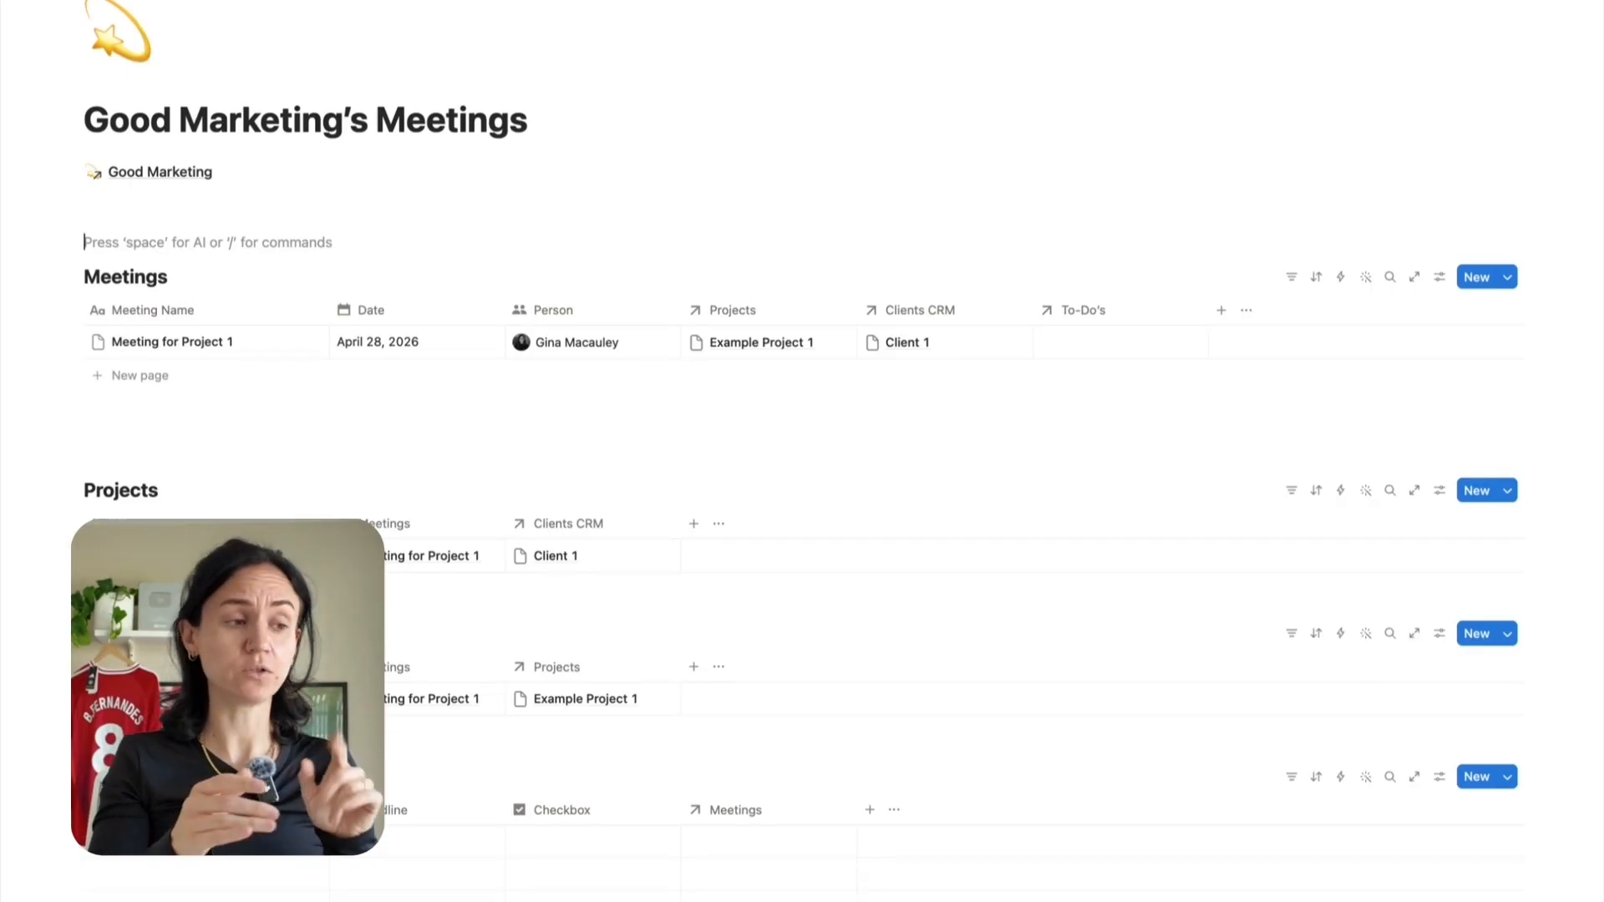
type("/head")
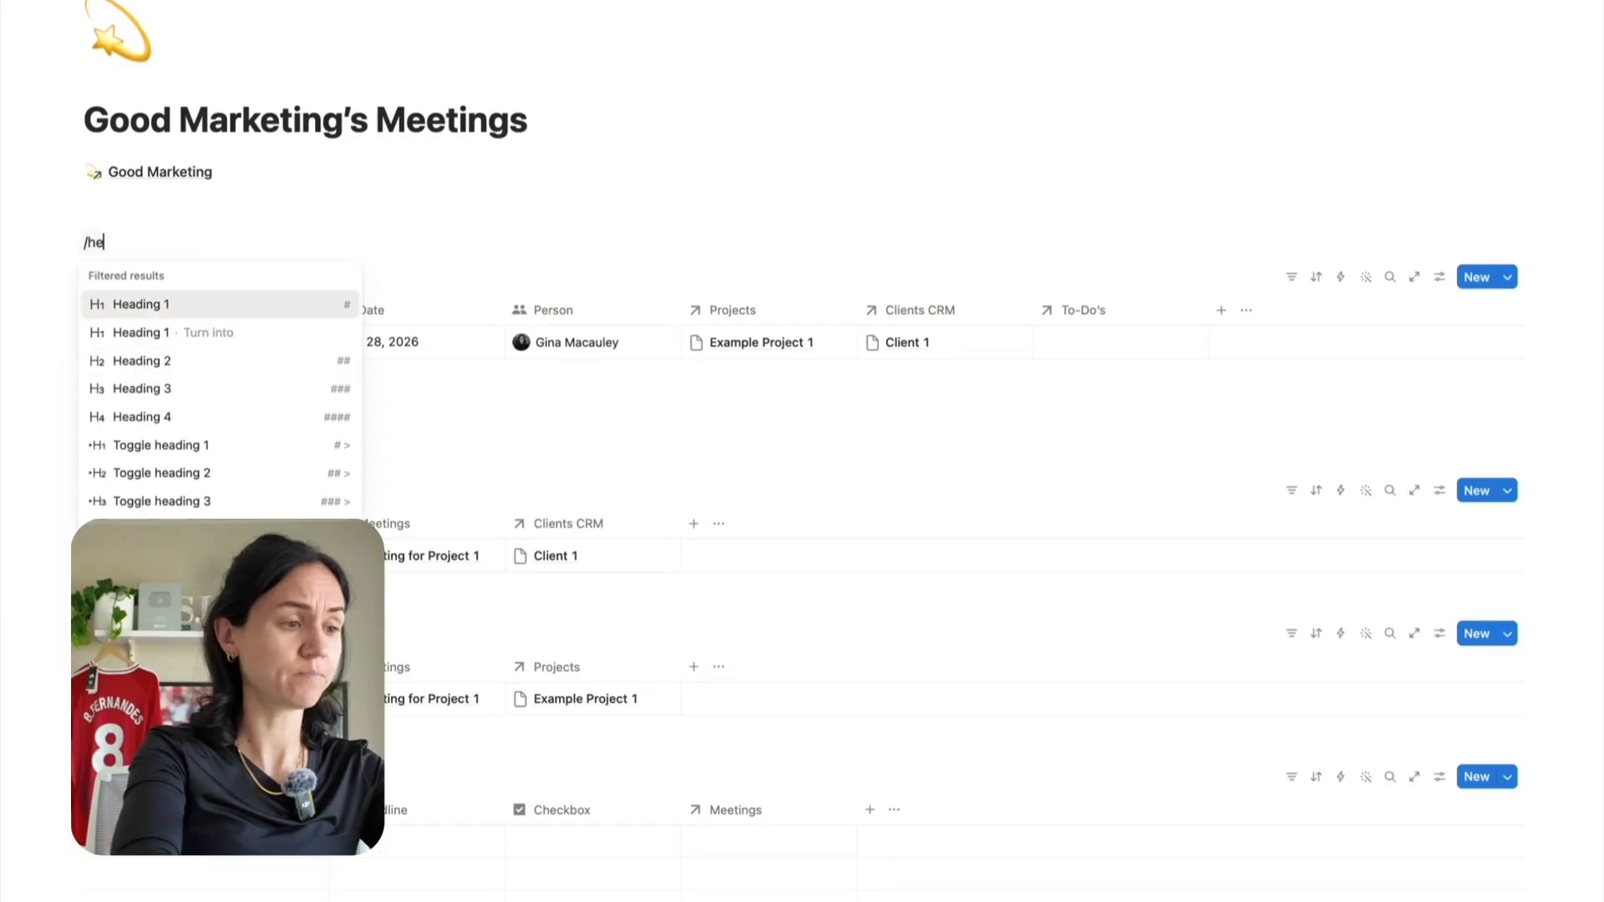
left_click(113, 359)
type("To Do")
type("'s")
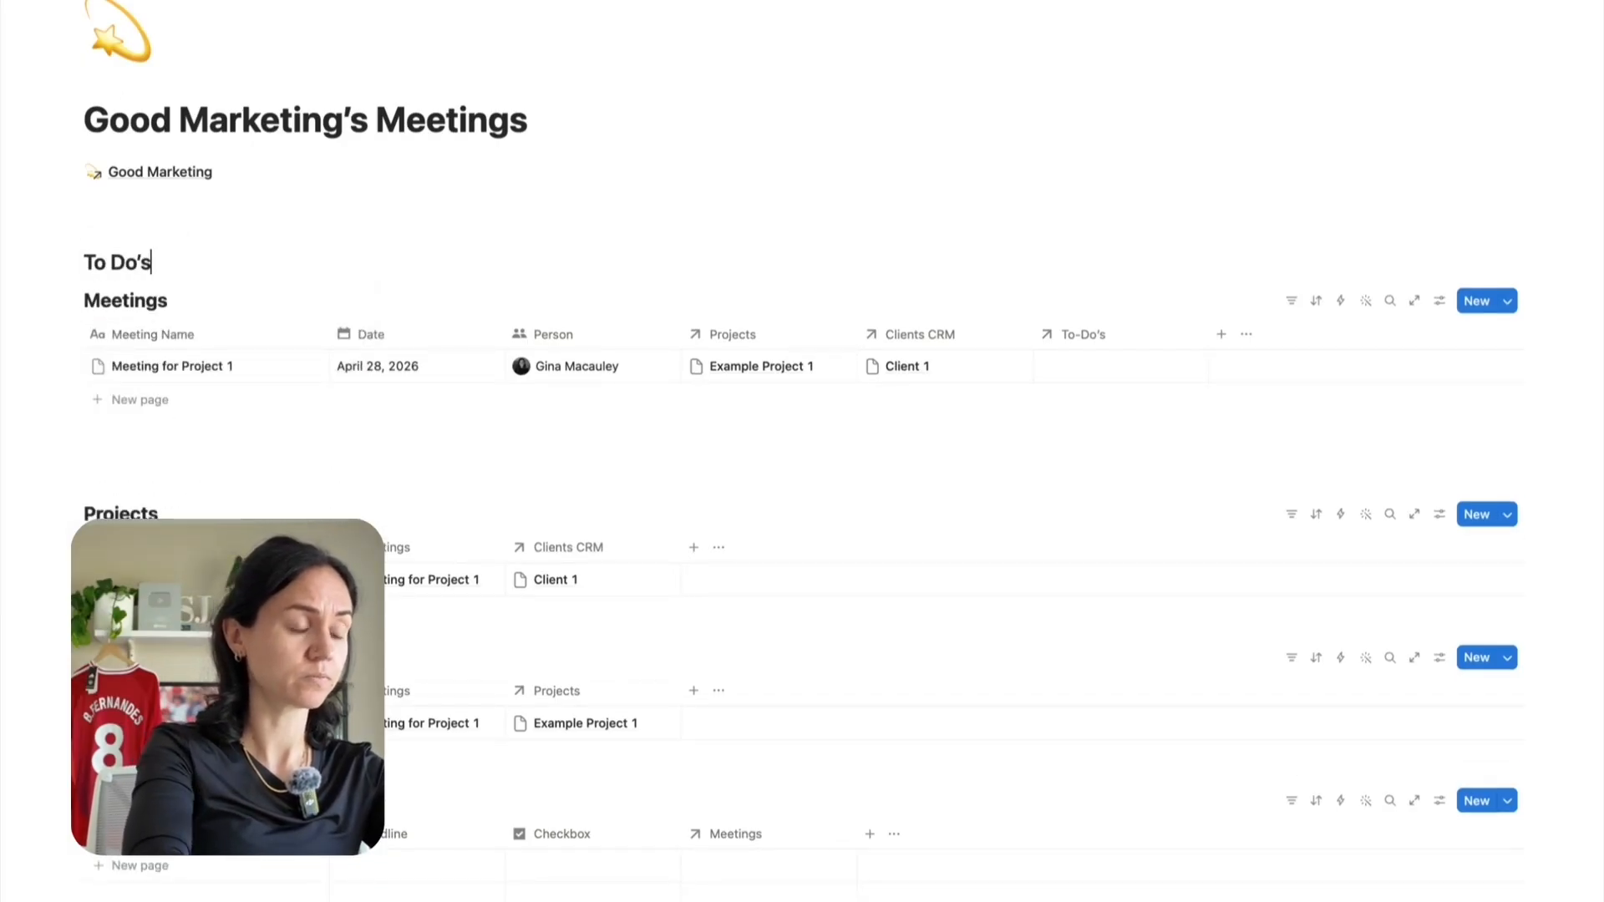
key("Escape")
Move the To-Do's database directly under the To Do's heading and hide its data source title
left_click_drag(56, 798, 117, 276)
left_click(194, 302)
left_click(255, 496)
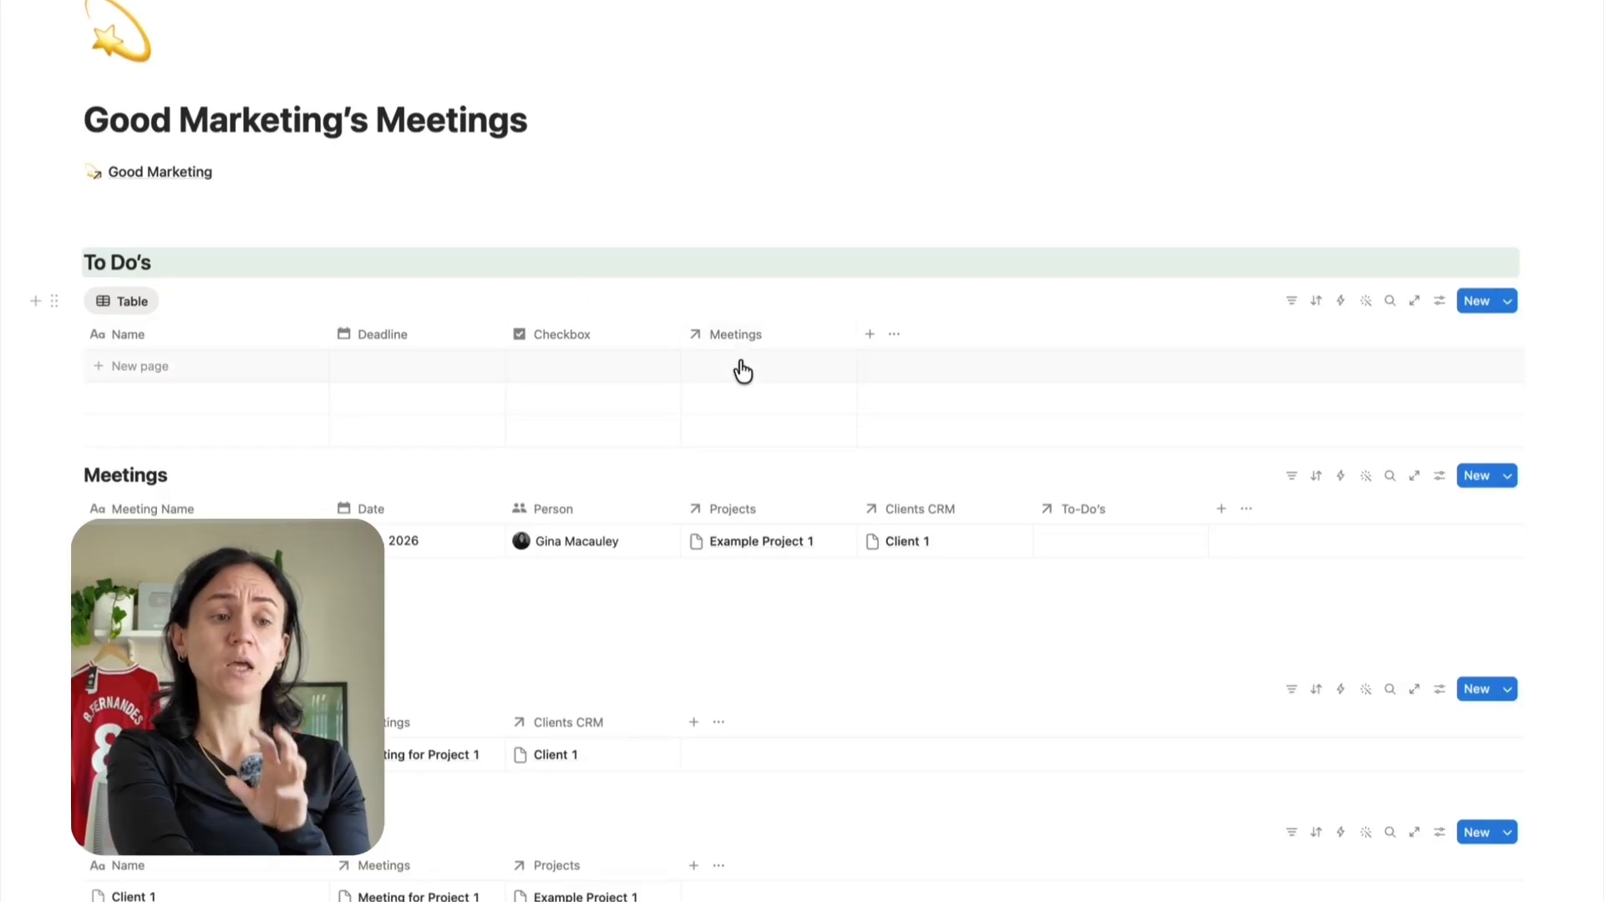
Filter the main page's To-Do's table to show only entries whose Checkbox is Unchecked, and hide the filter bar
left_click(1293, 302)
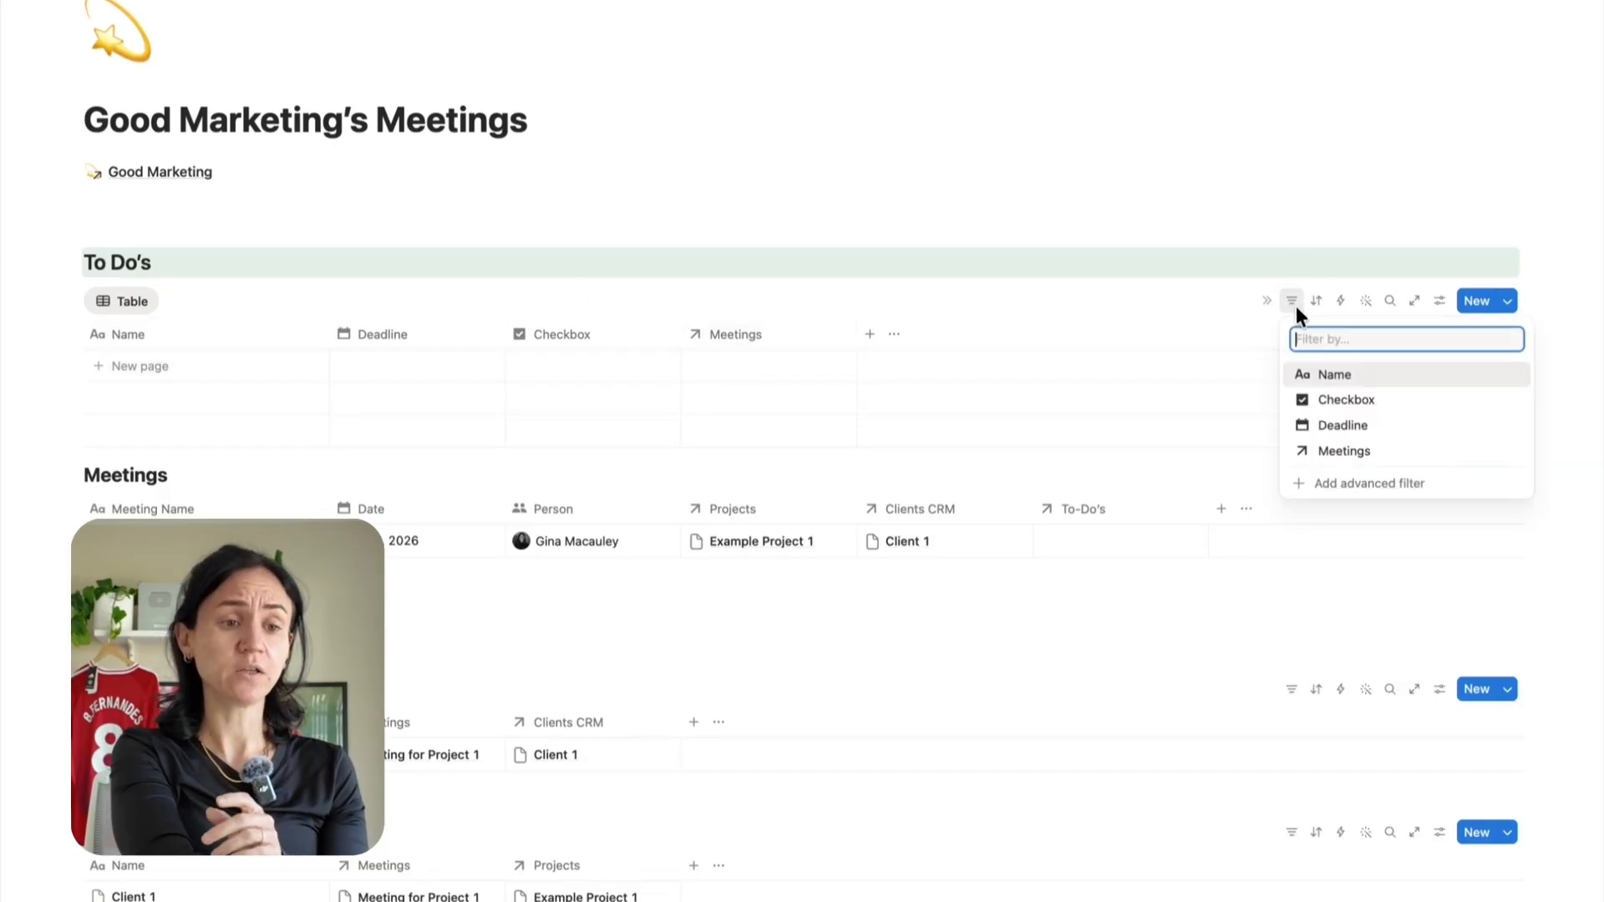
left_click(1373, 401)
left_click(173, 401)
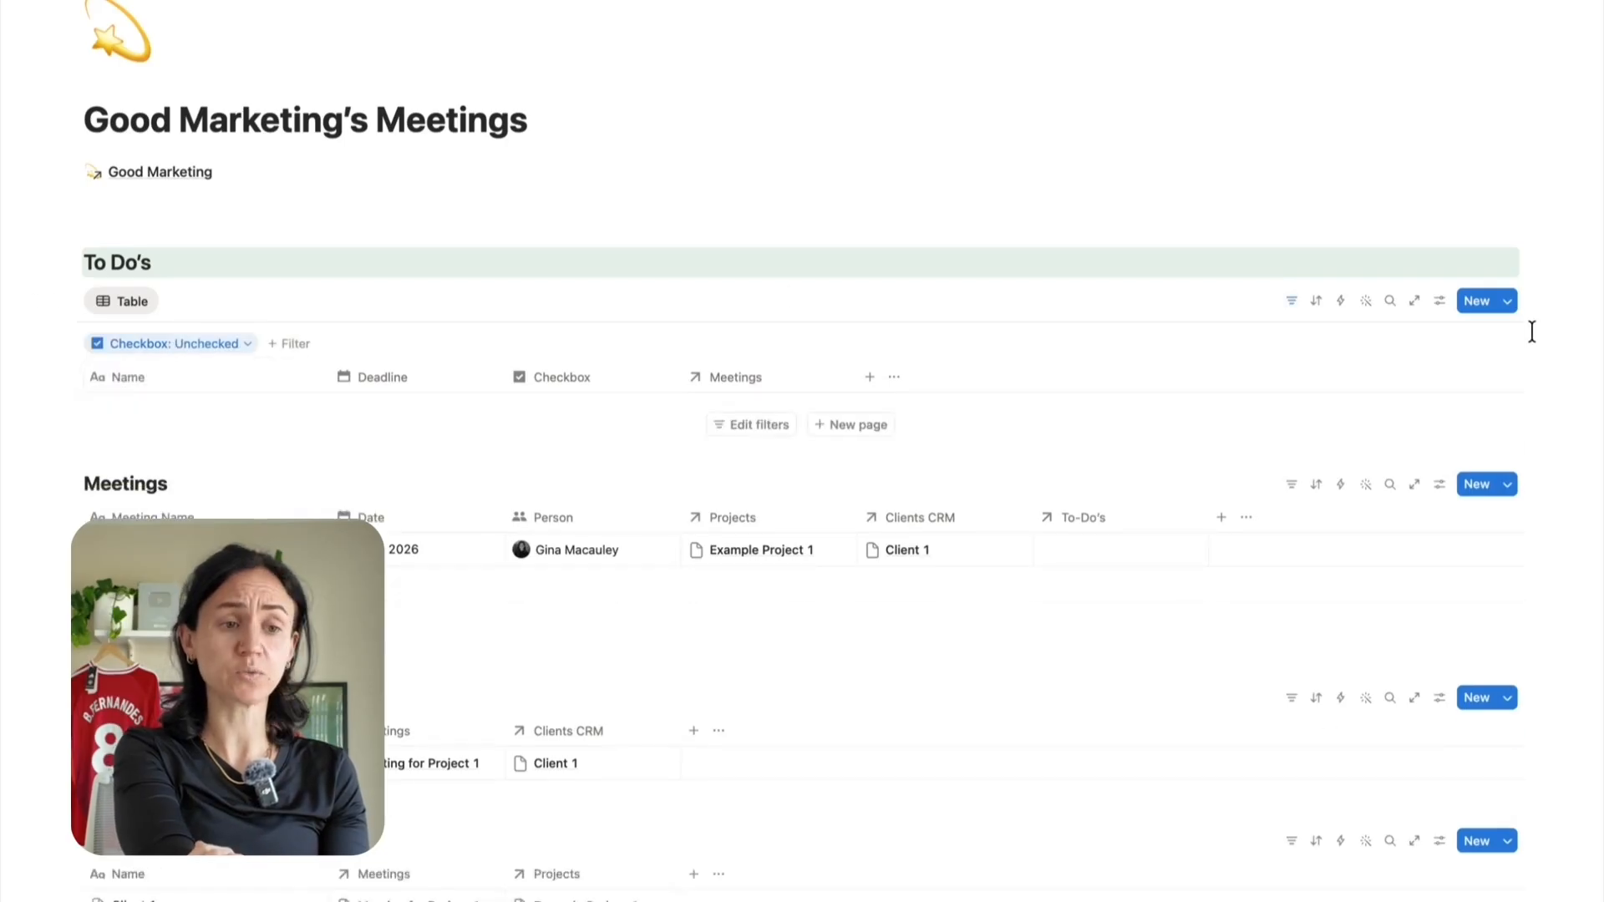
left_click(1291, 302)
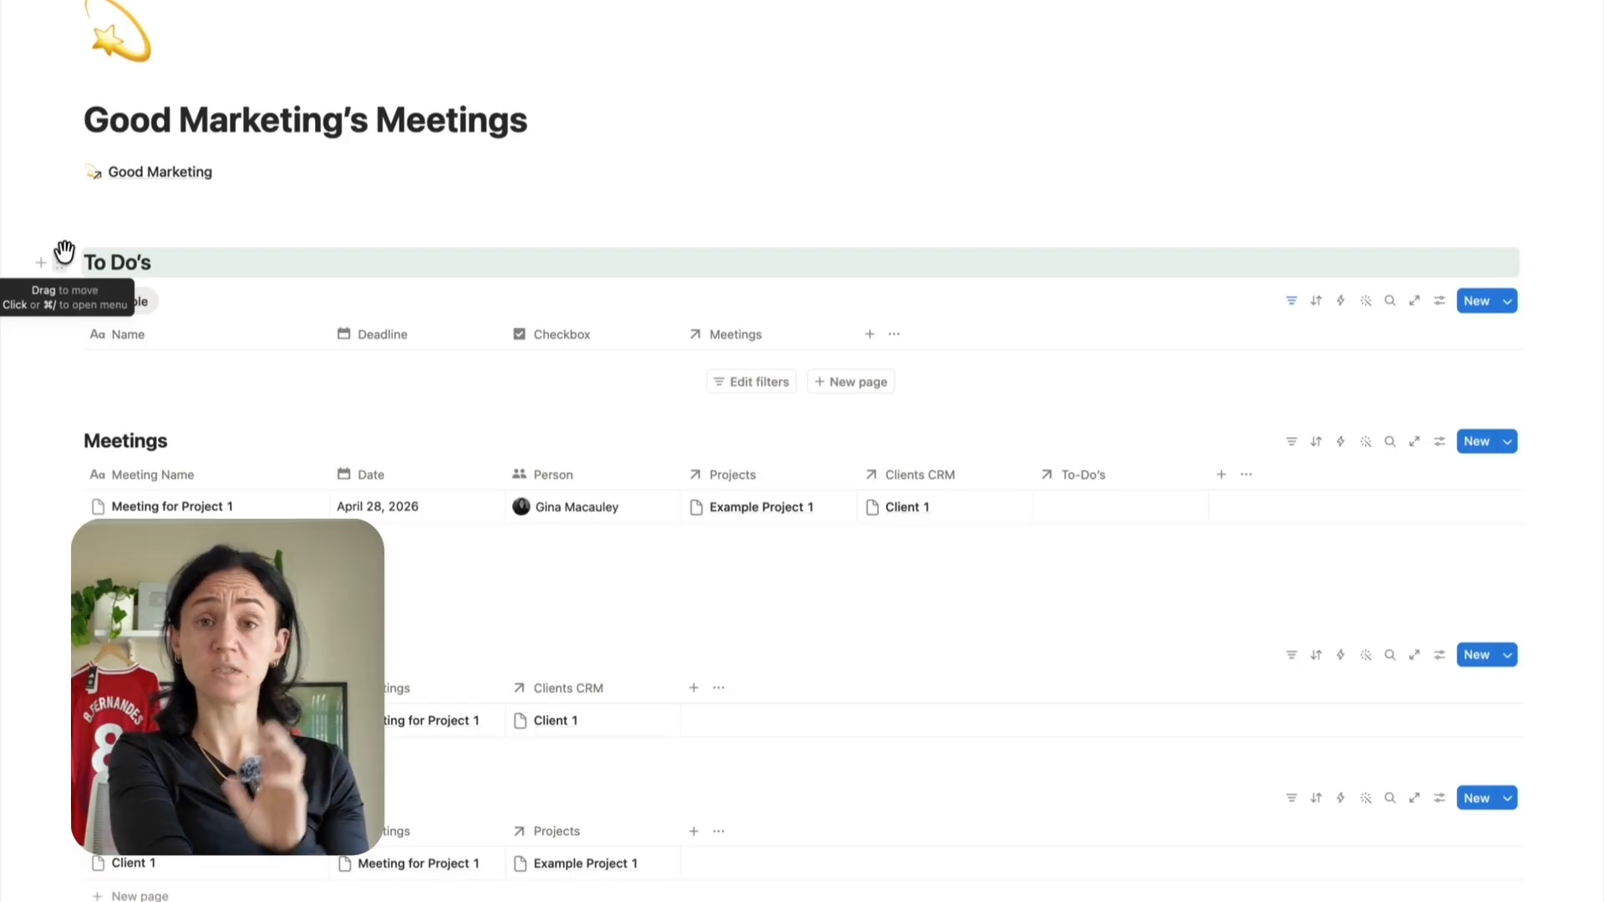
Duplicate the green To Do's heading, move the copy above the Meetings table and change its text to Meetings
left_click(59, 260)
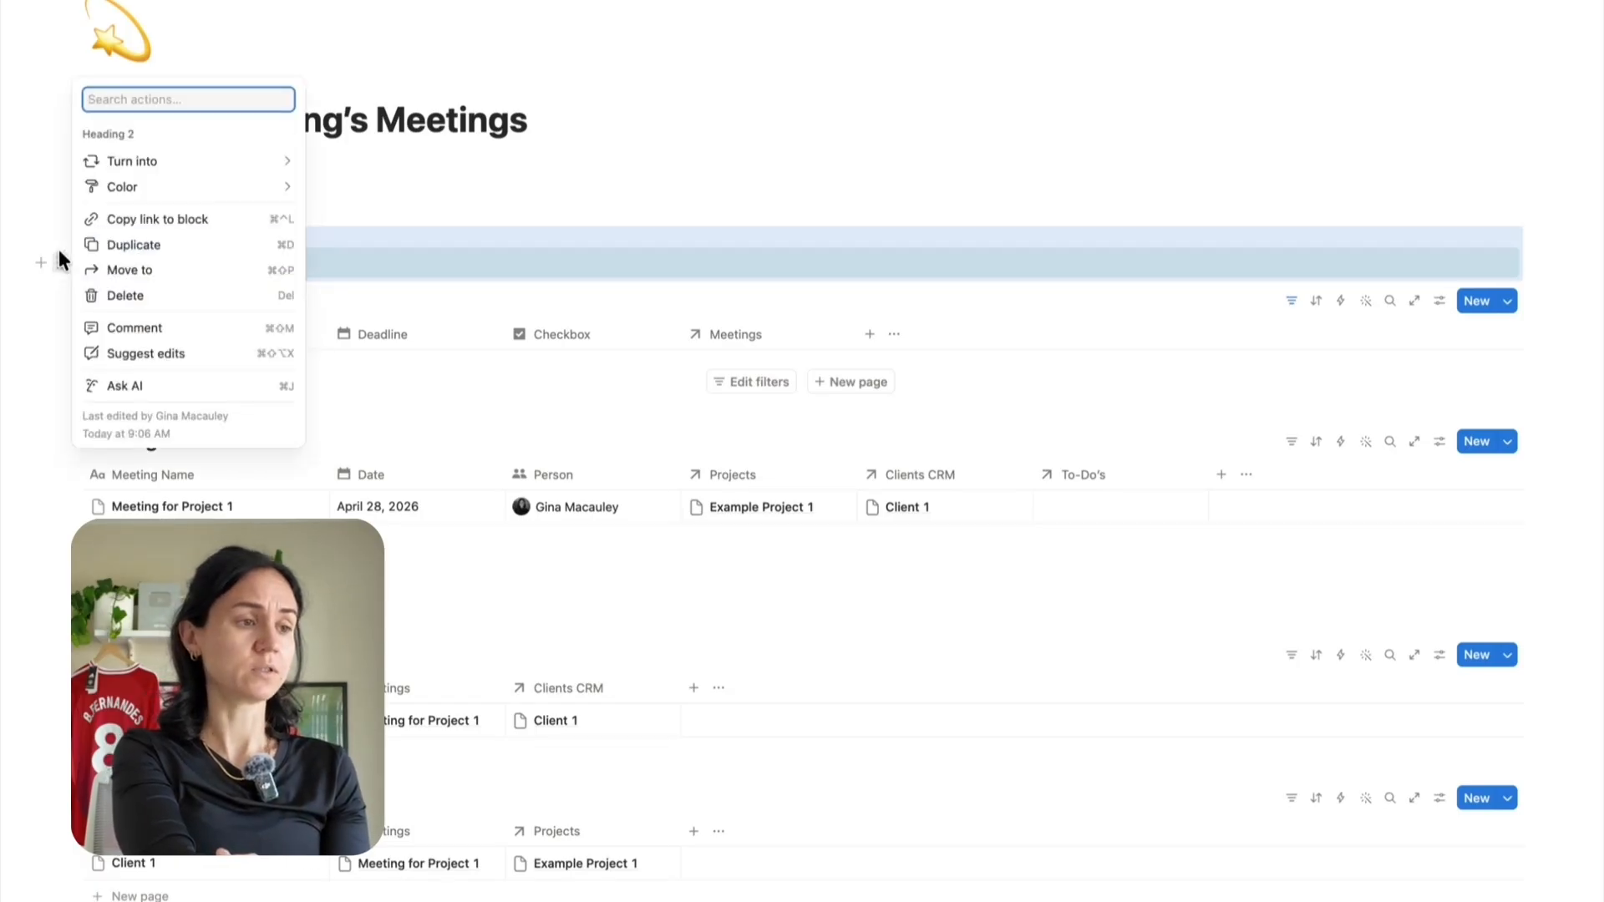
left_click(144, 246)
left_click_drag(62, 317, 68, 459)
left_click(153, 465)
type("Meetings")
Hide the Meetings database's data source title and switch its view to the Calendar layout
mouse_move(198, 501)
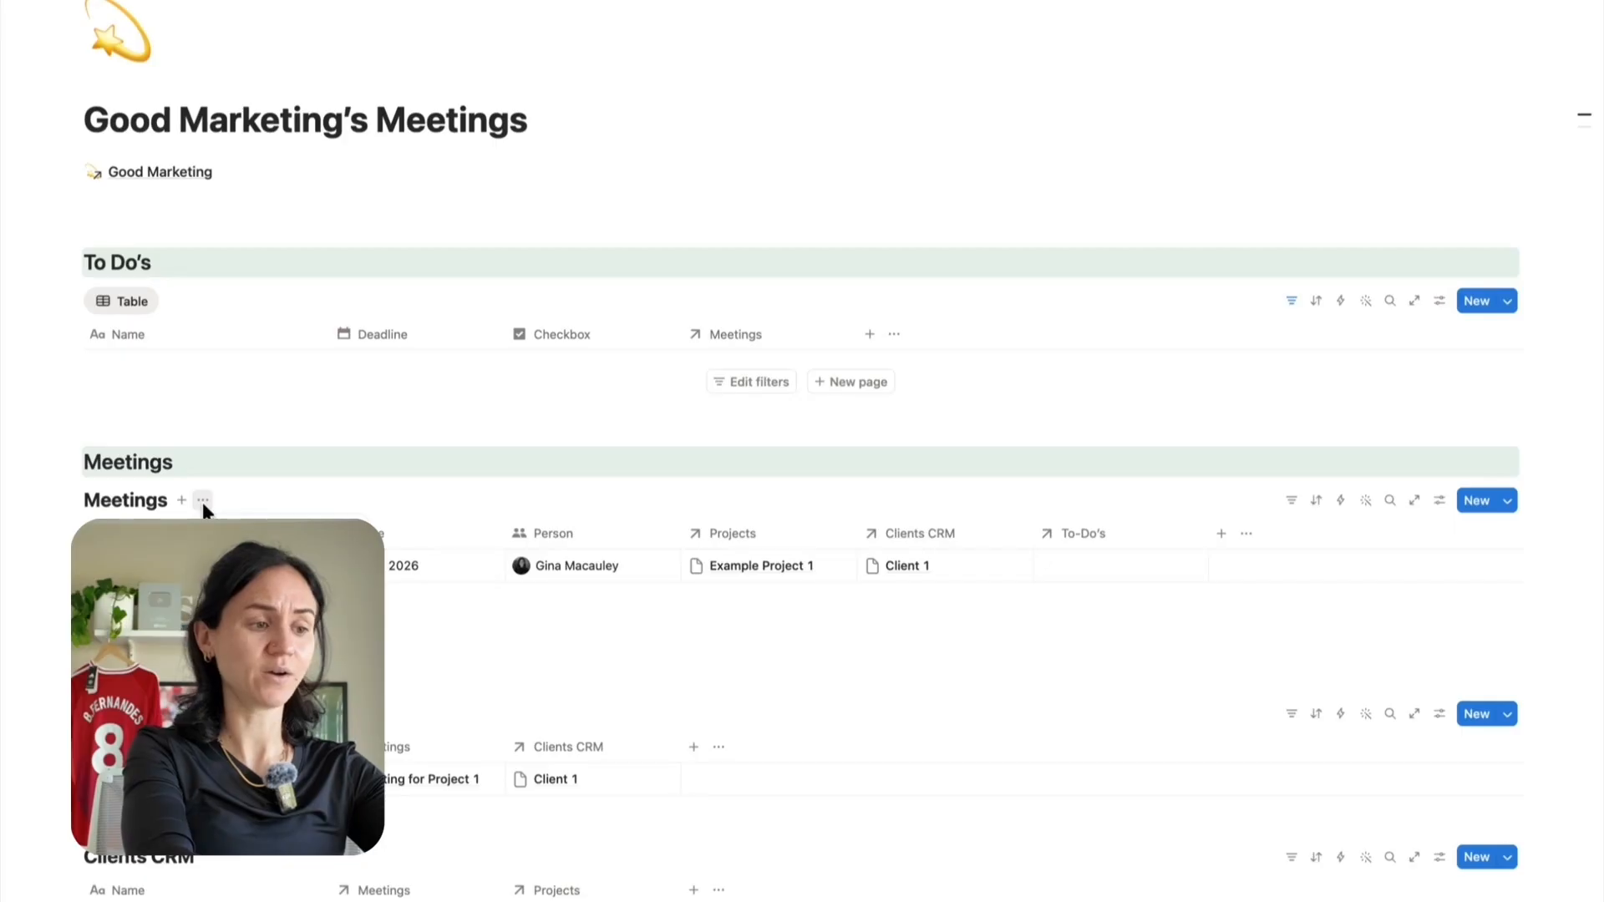
left_click(304, 469)
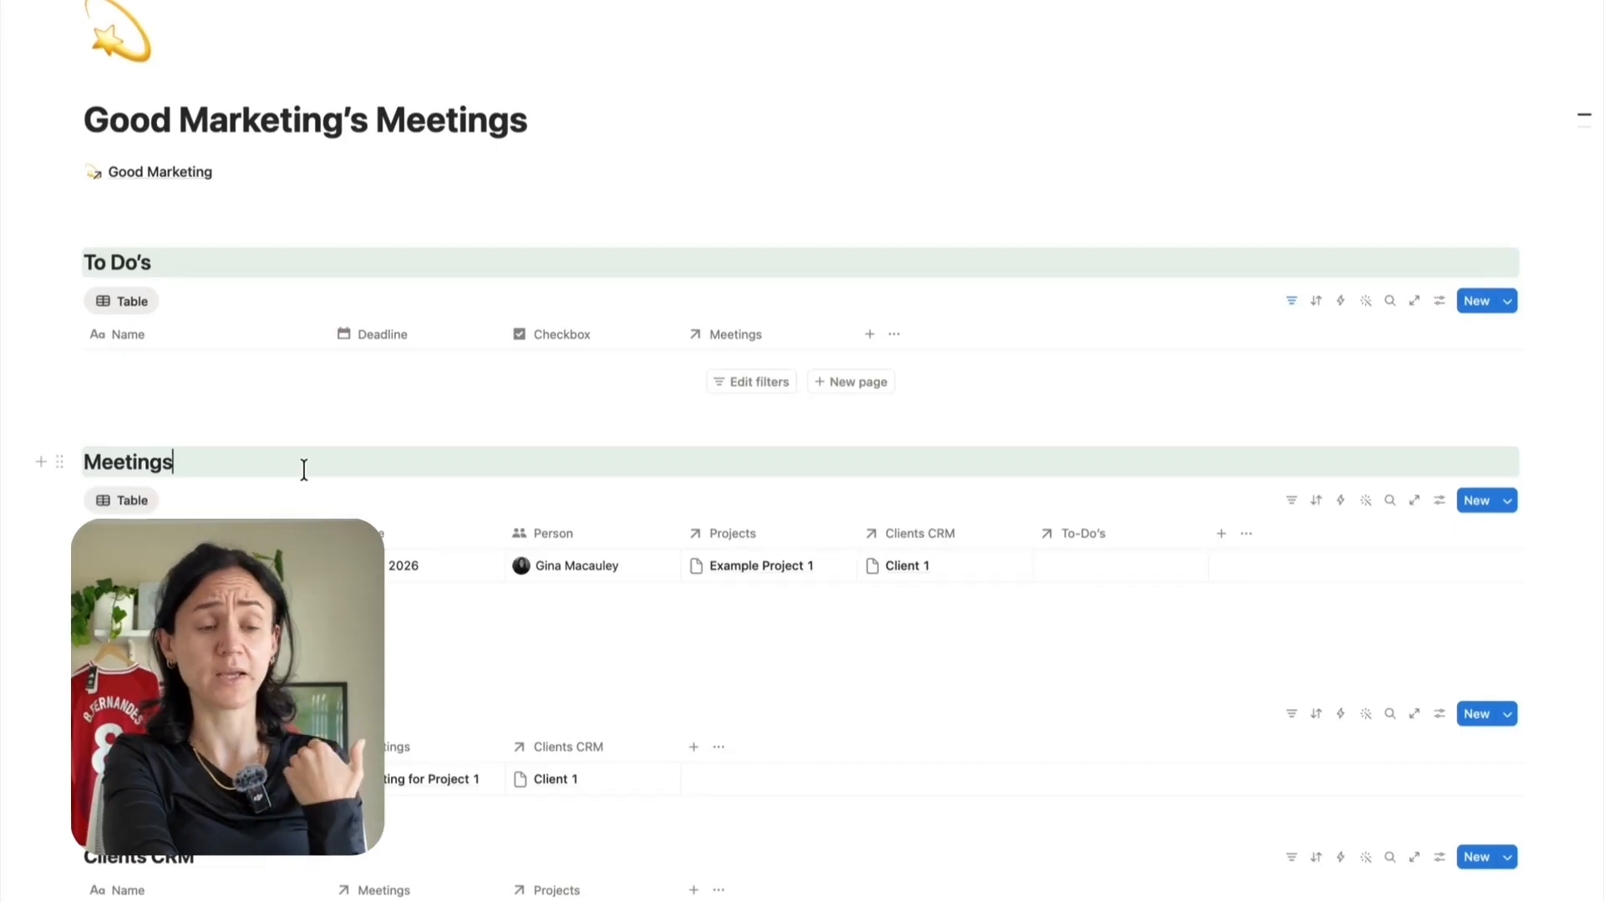
left_click(1437, 505)
left_click(1583, 516)
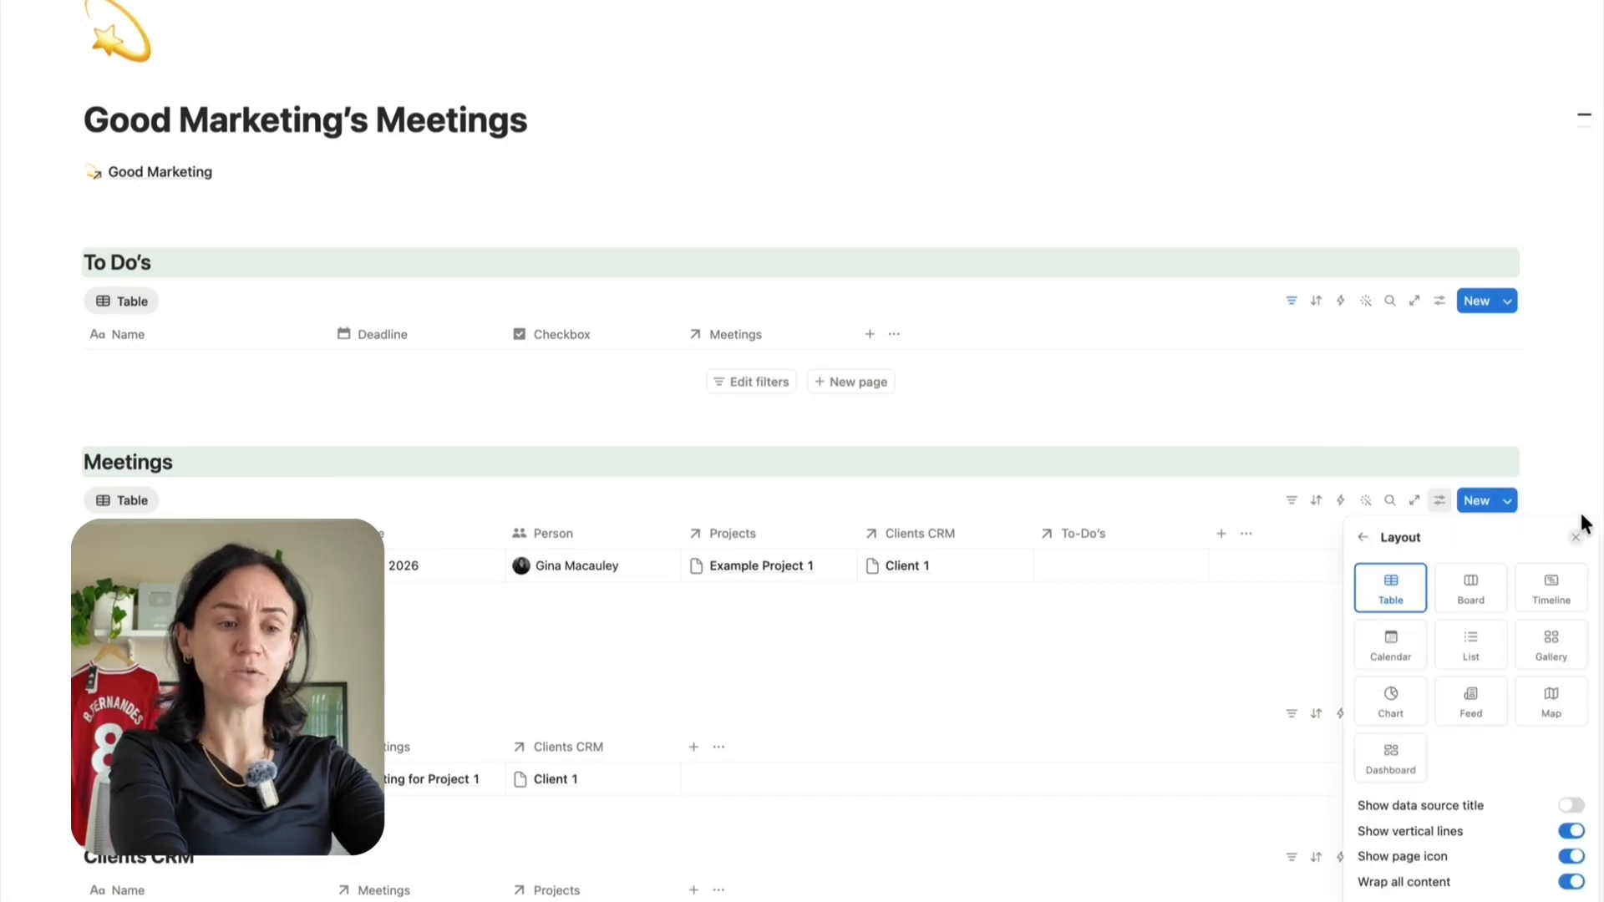
left_click(1393, 648)
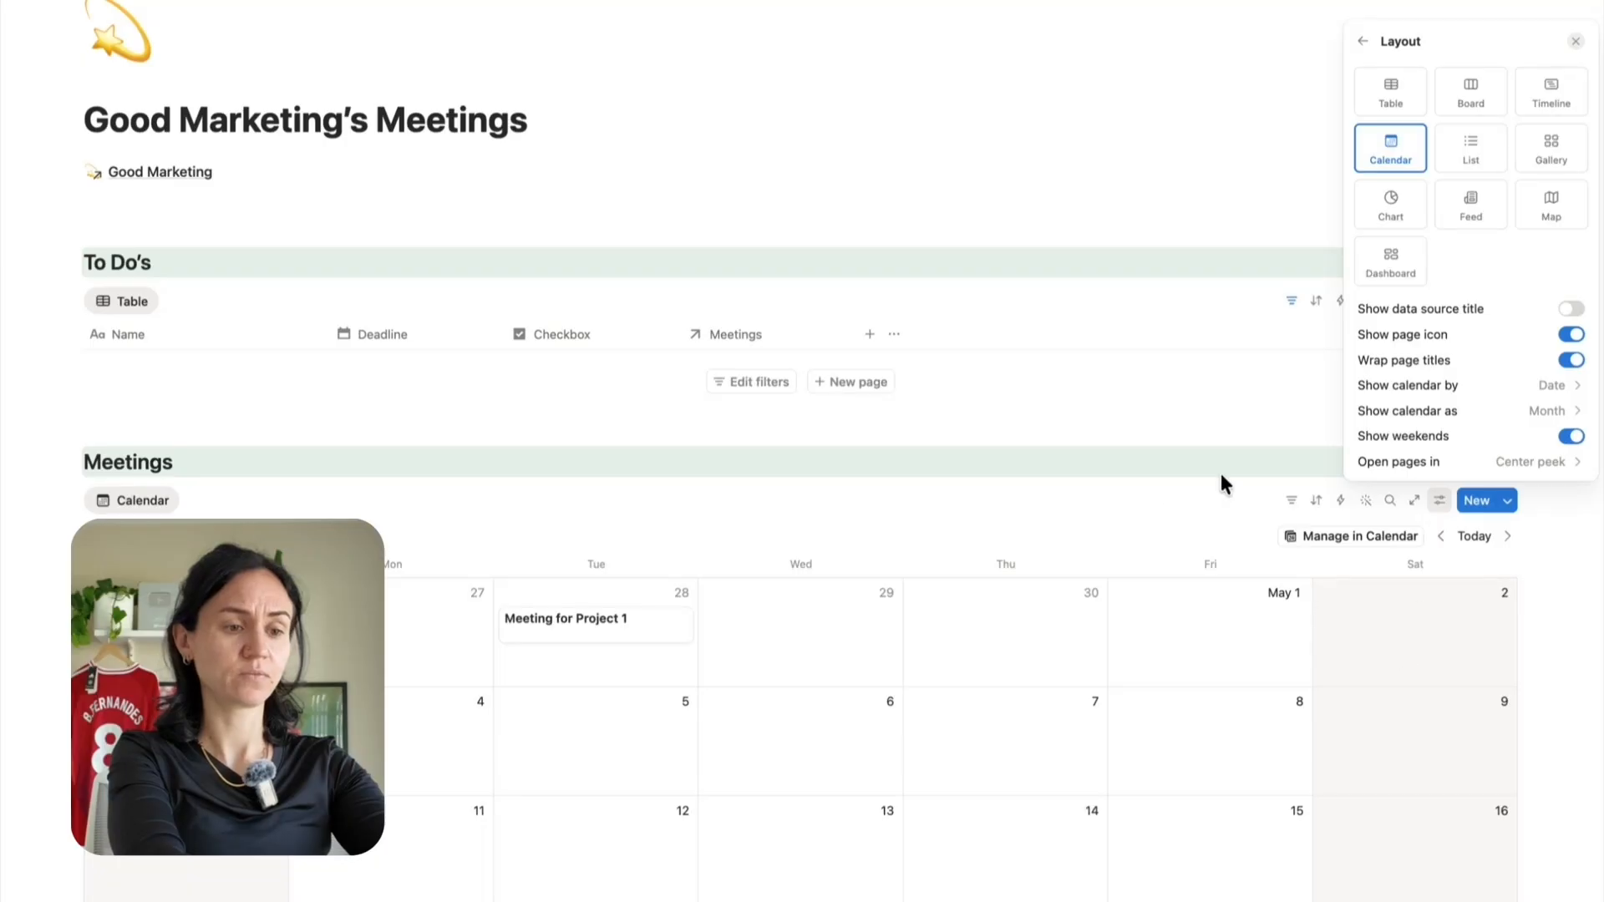
left_click(1111, 510)
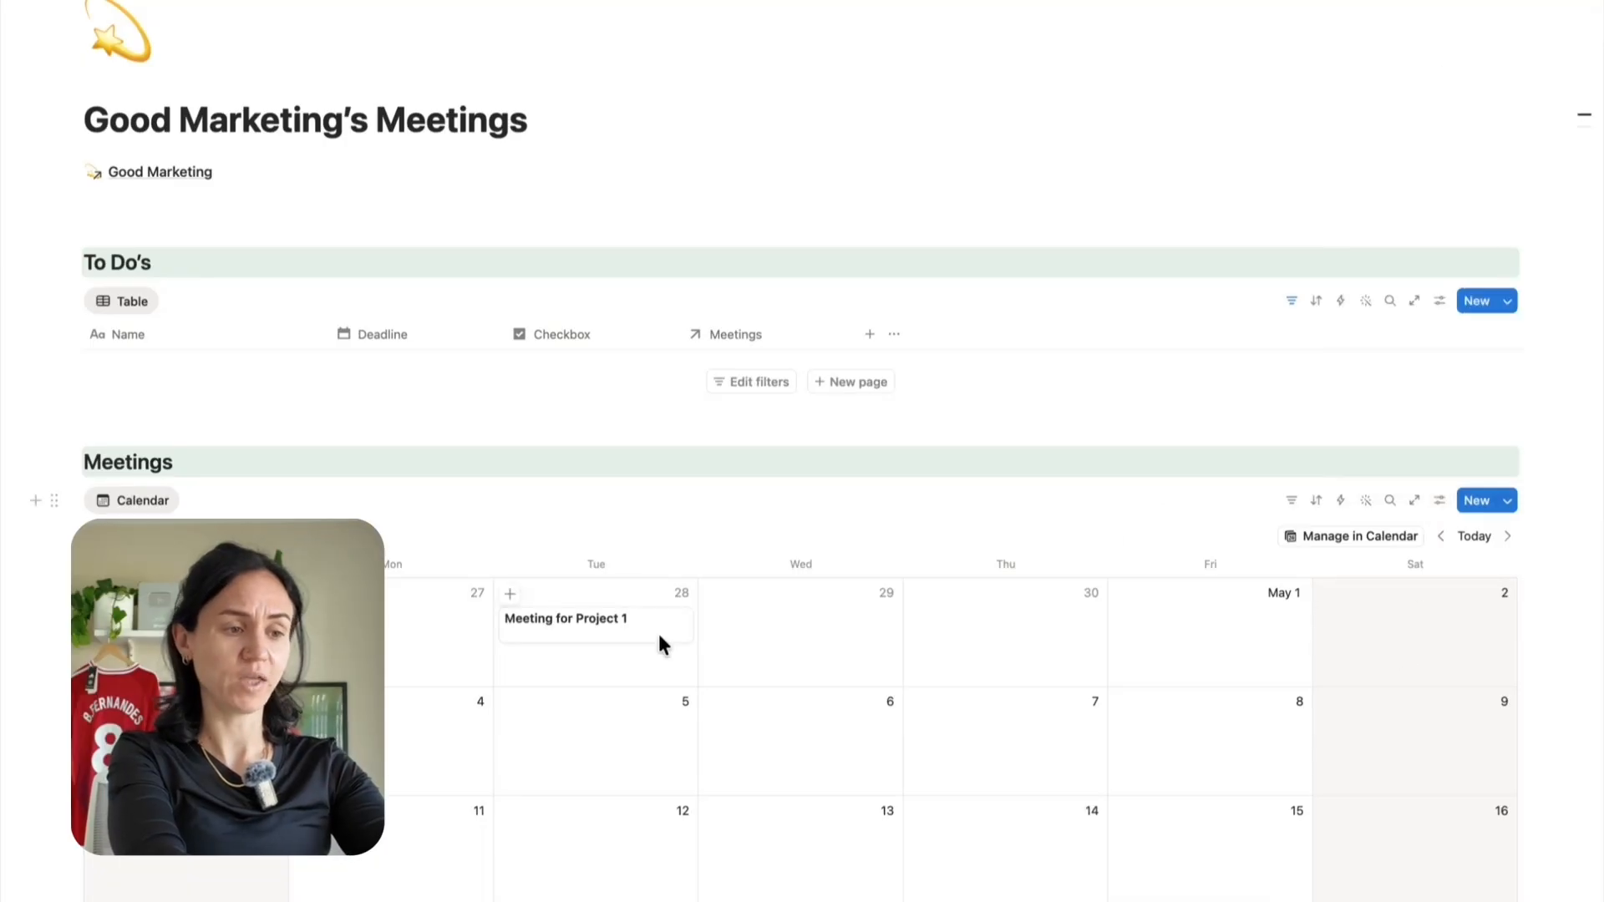
Show the Person, Projects and Clients CRM properties on the Meetings calendar entries
left_click(1440, 500)
left_click(1582, 98)
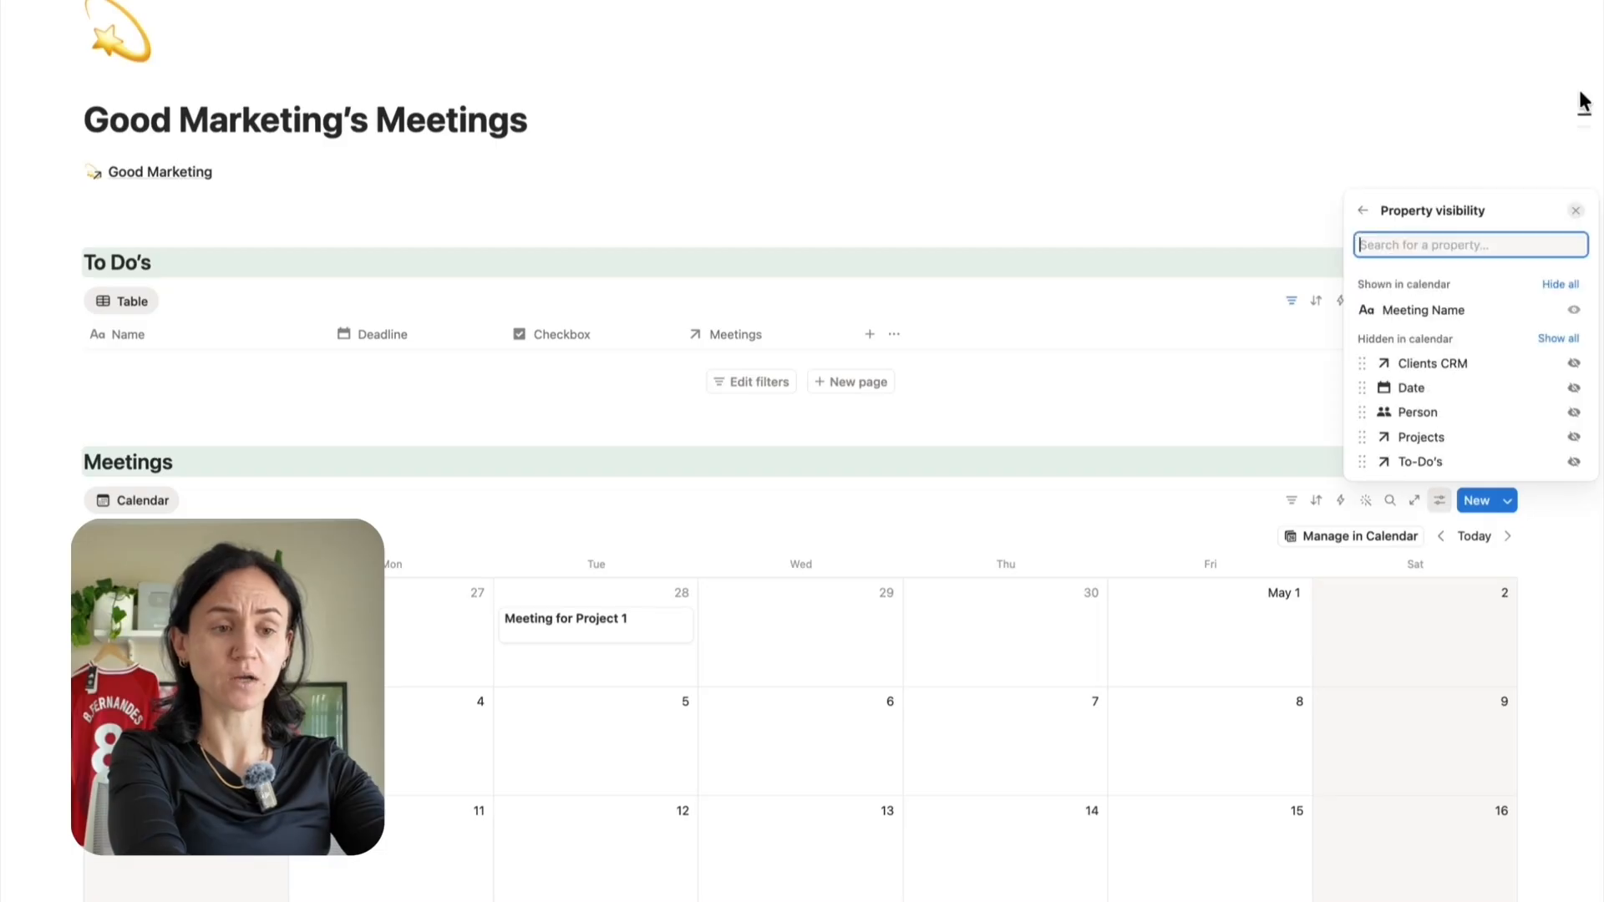
left_click(1574, 413)
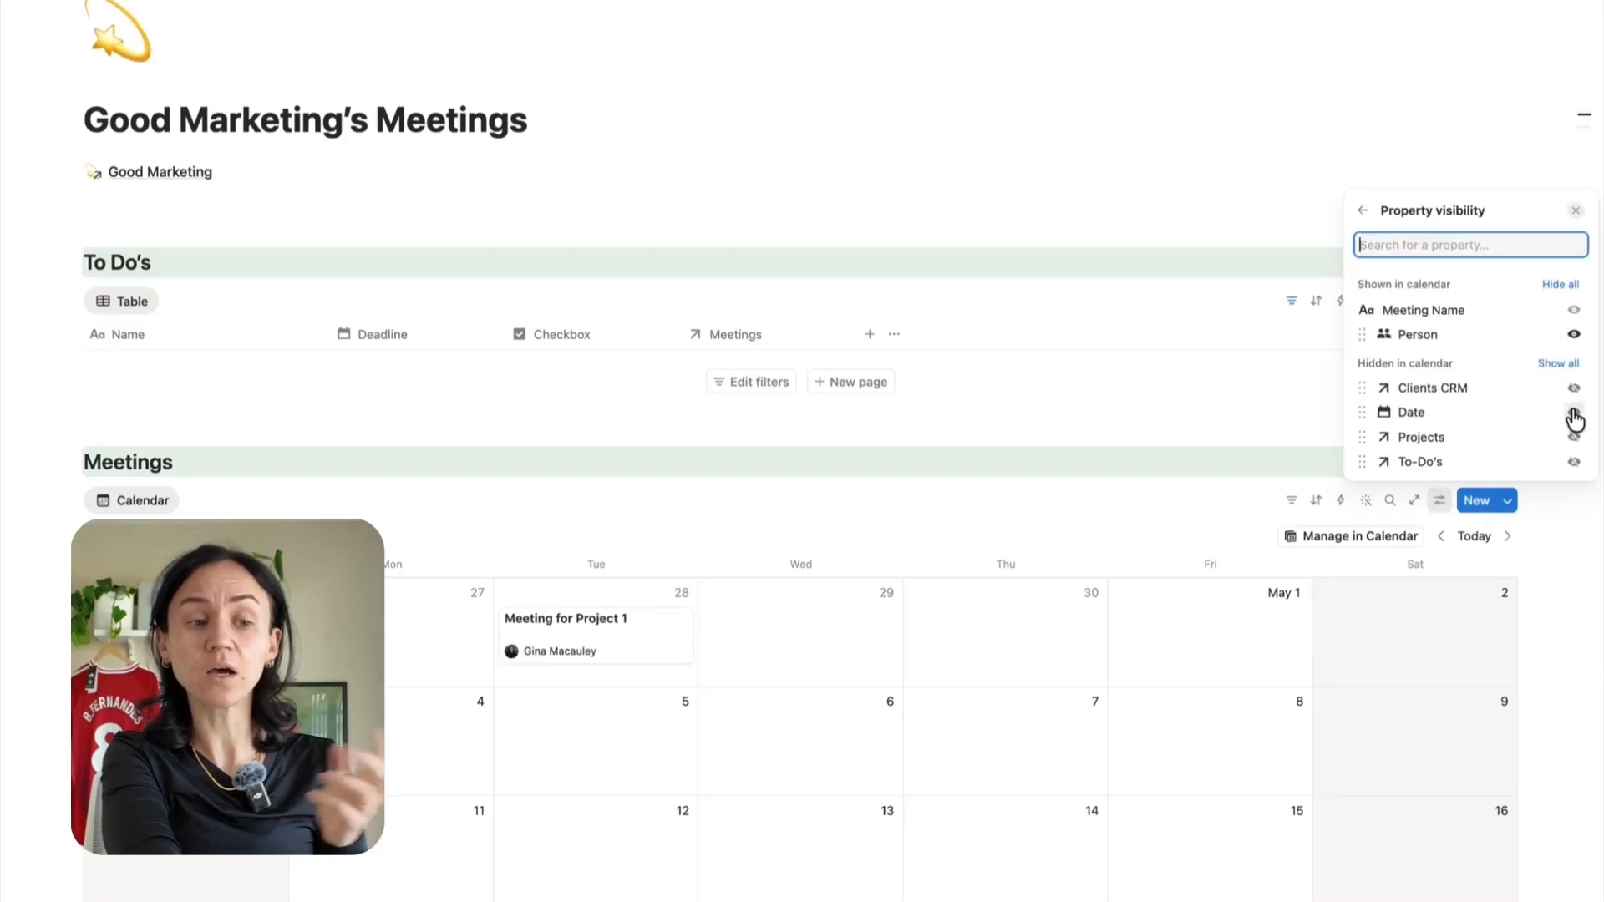
left_click(1574, 437)
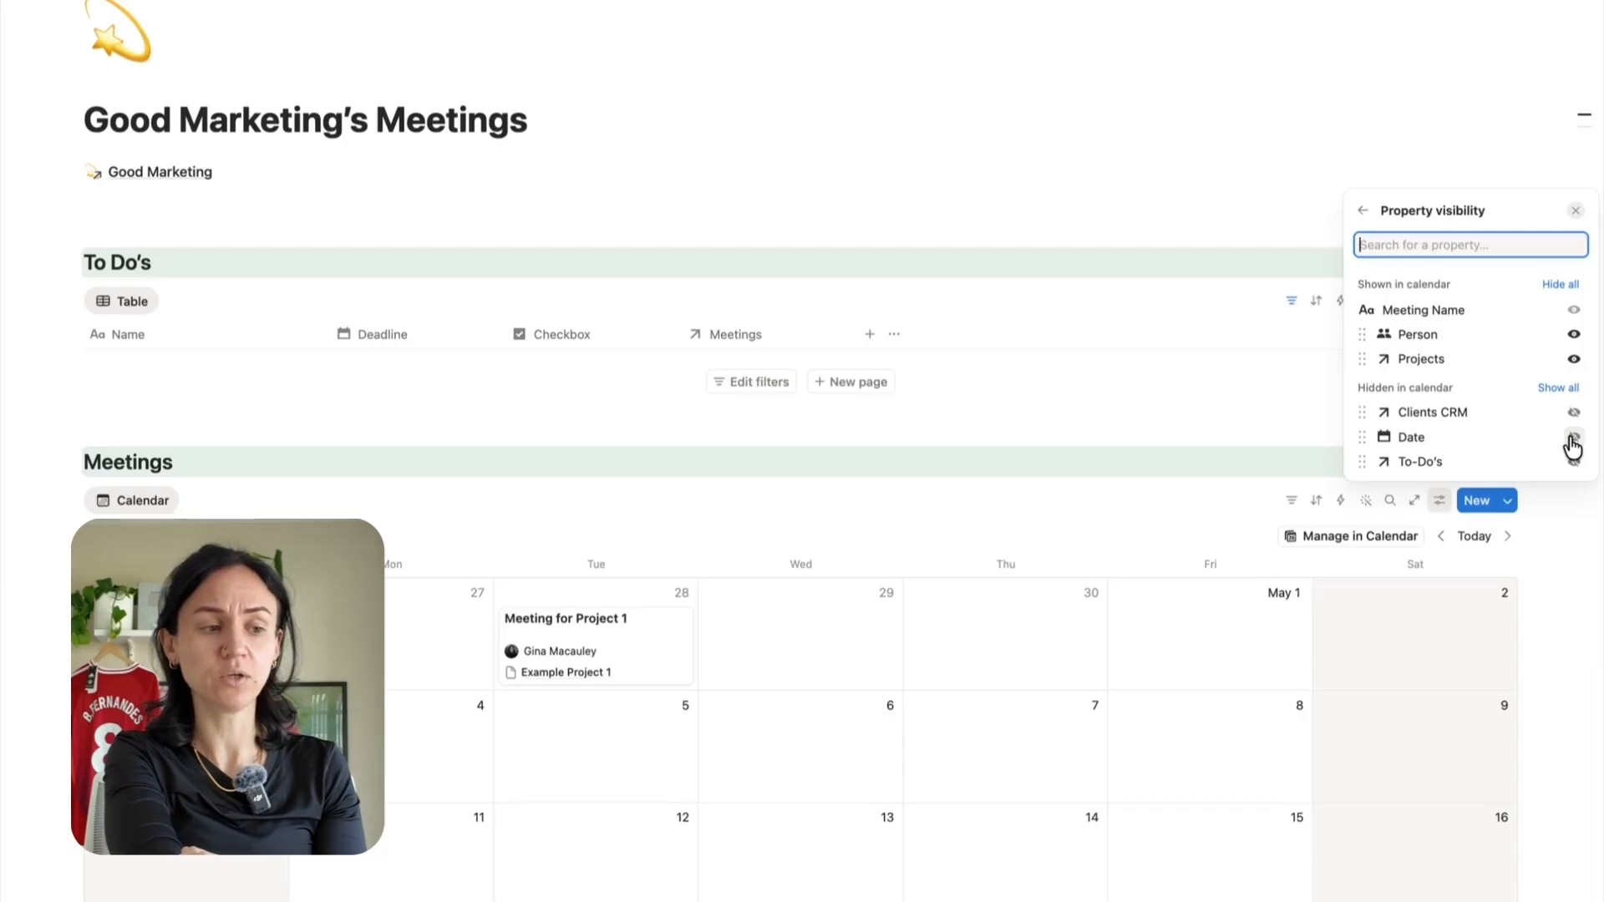
left_click(1574, 412)
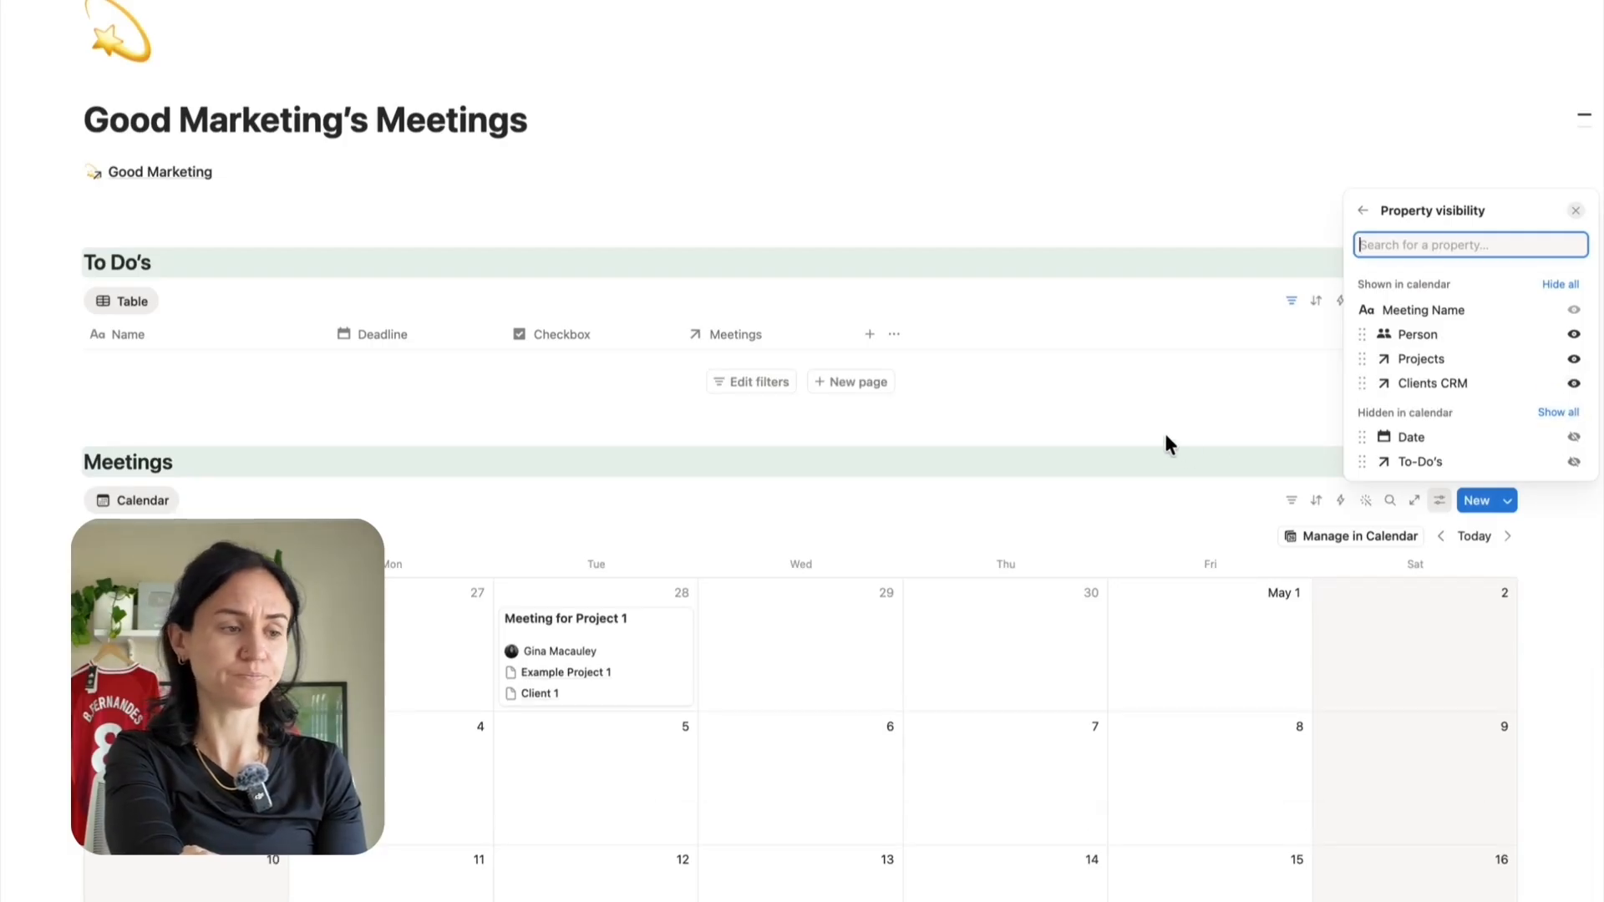
Add a Heading 2 reading Projects above the Projects table, with a blank line before it and a yellow background
scroll(1164, 443, "down", 10)
left_click(125, 579)
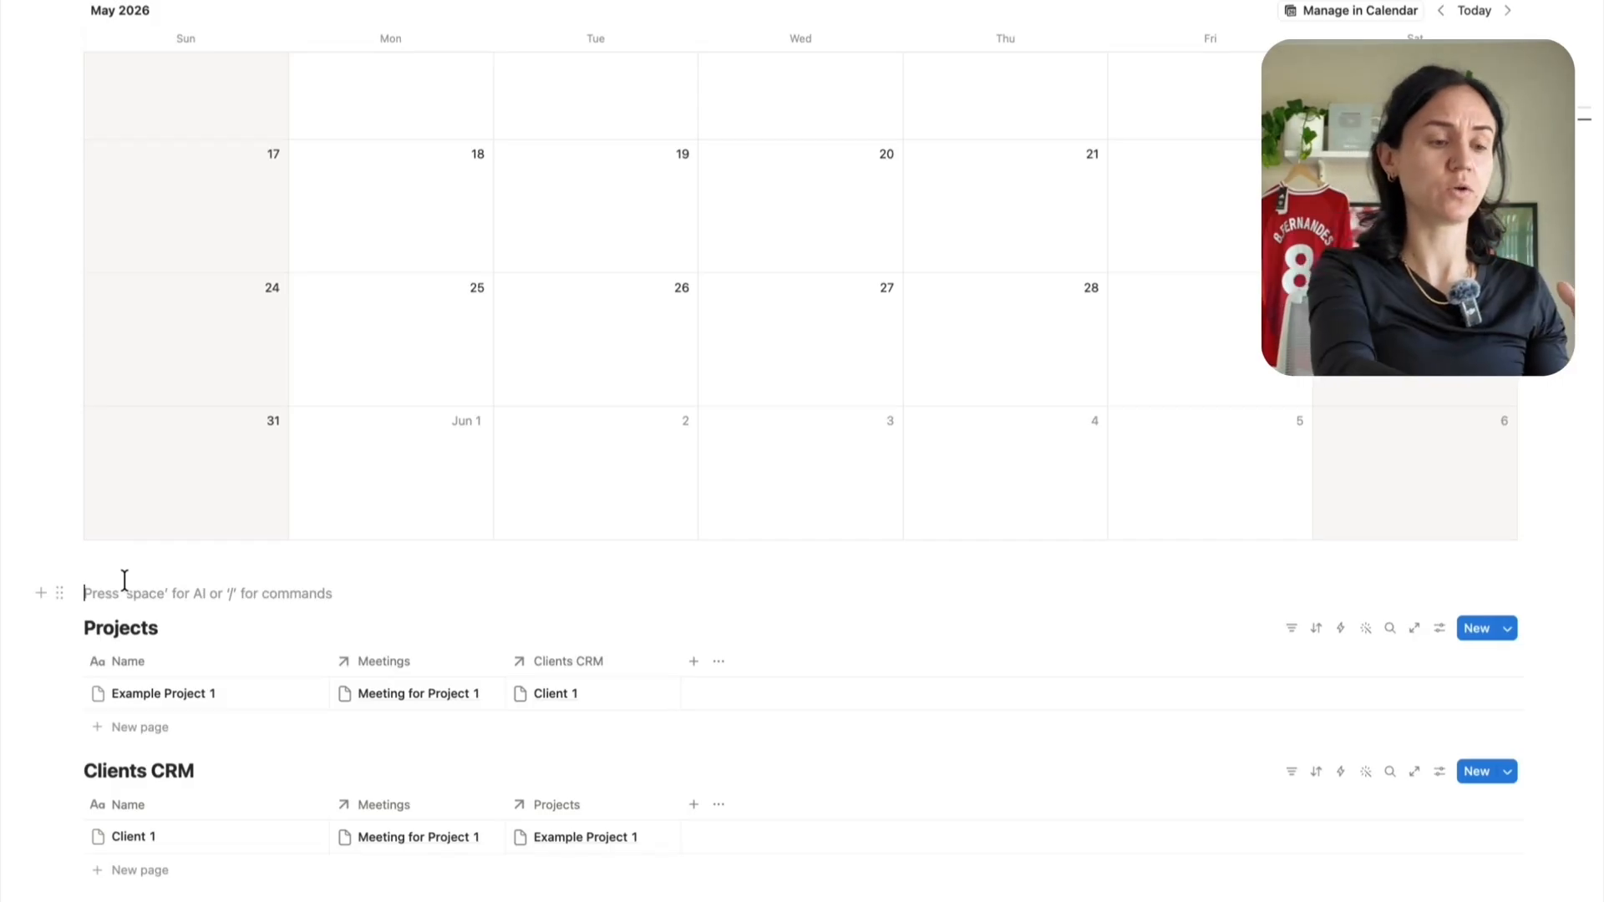
key("Return")
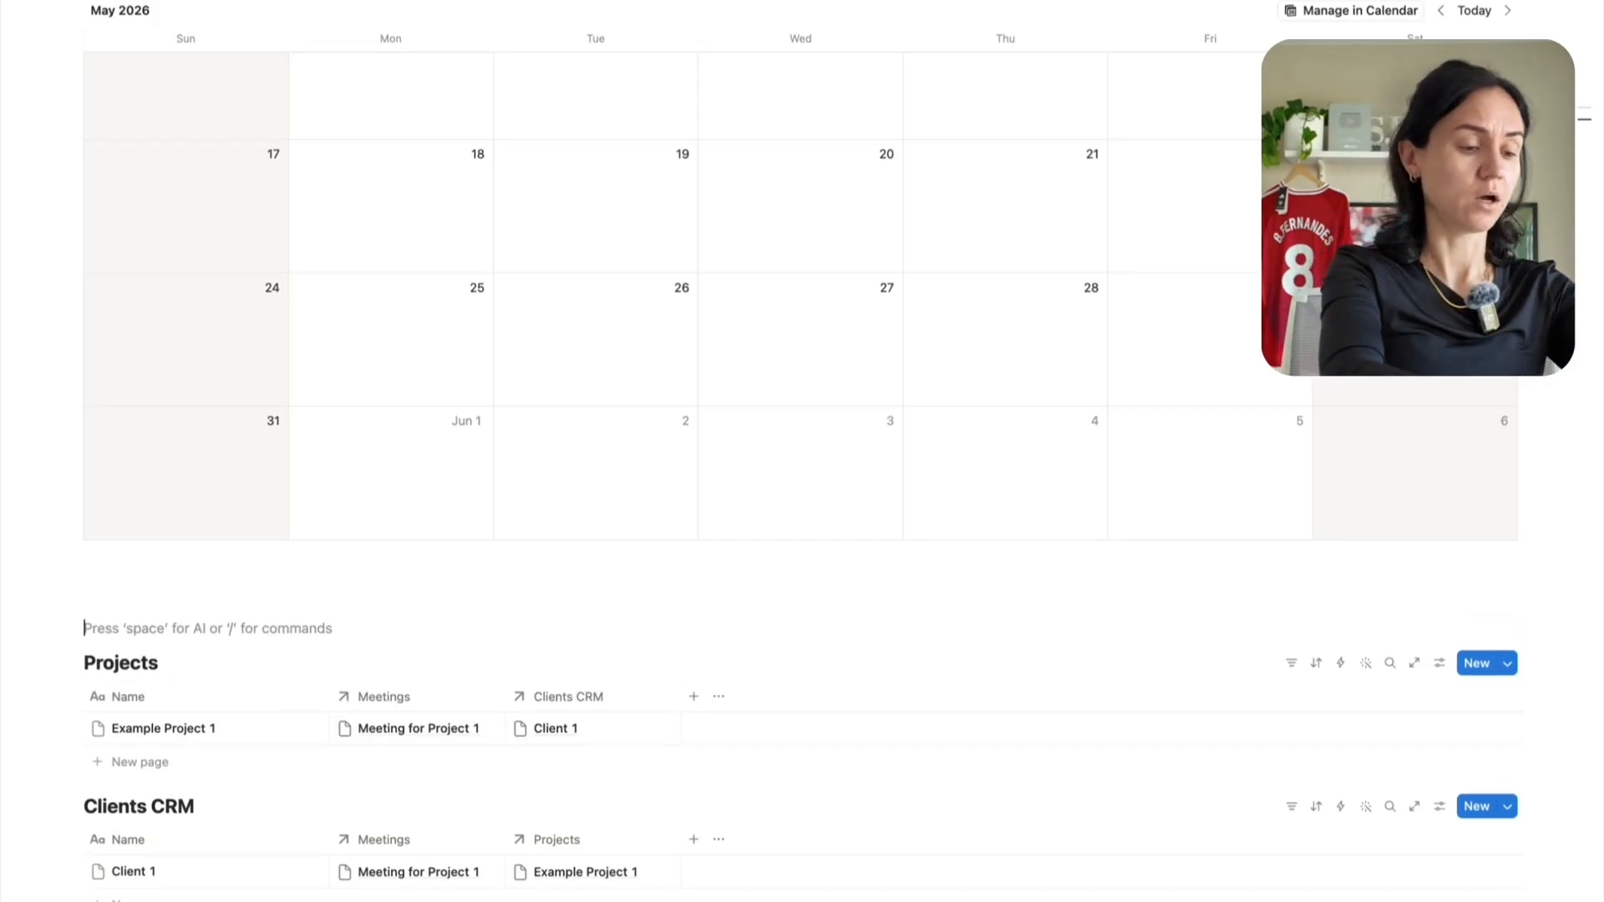
type("/head")
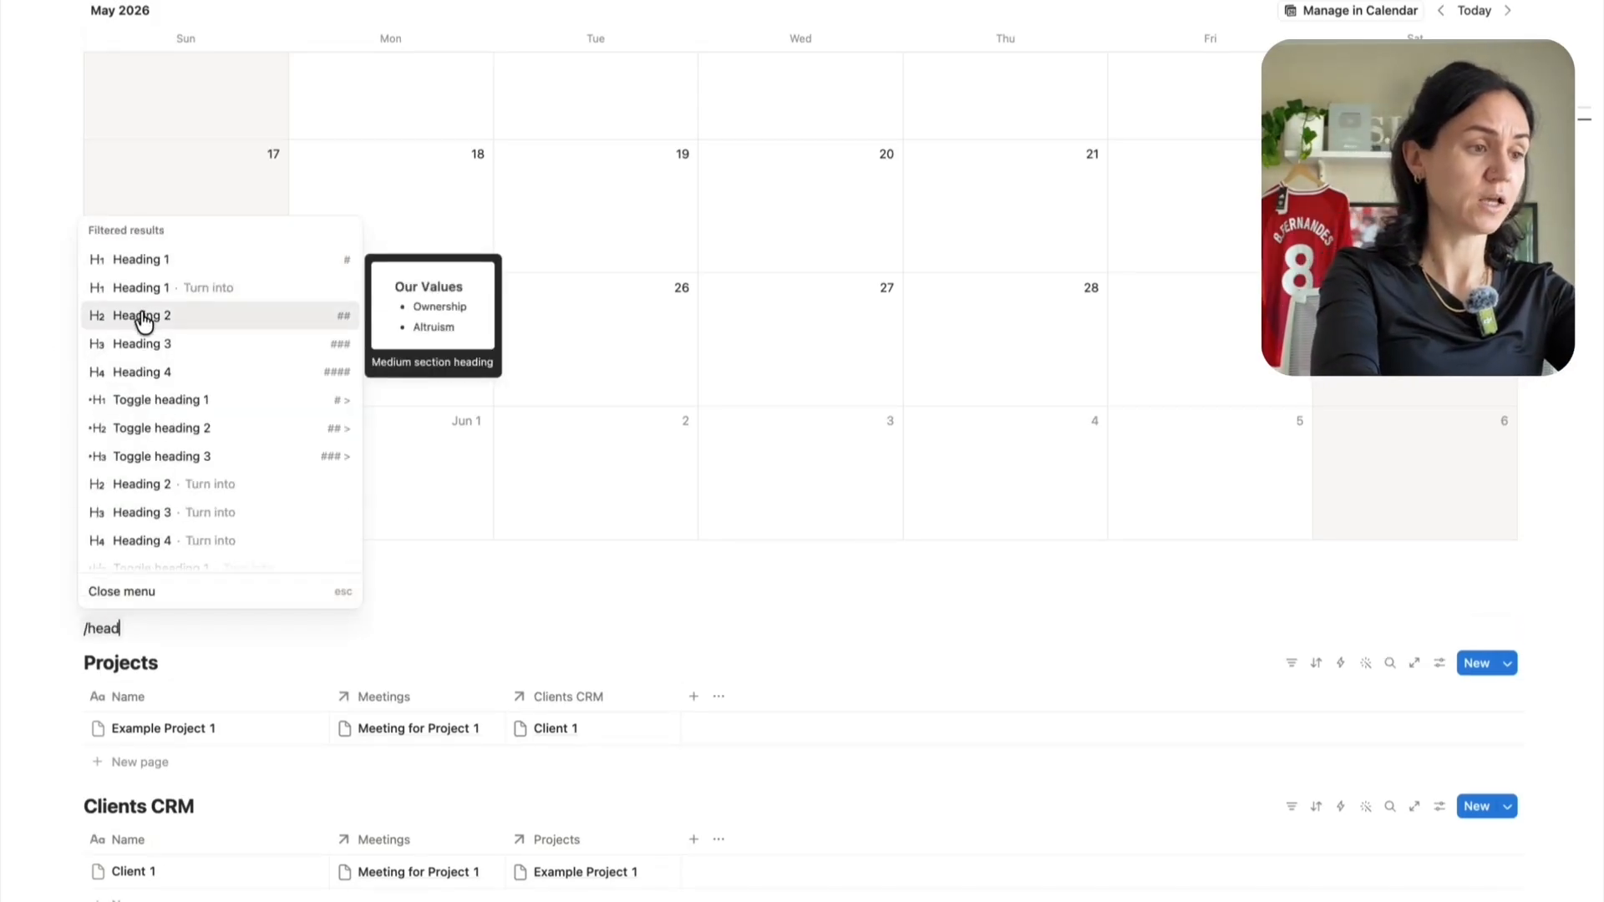
left_click(143, 316)
type("Projects")
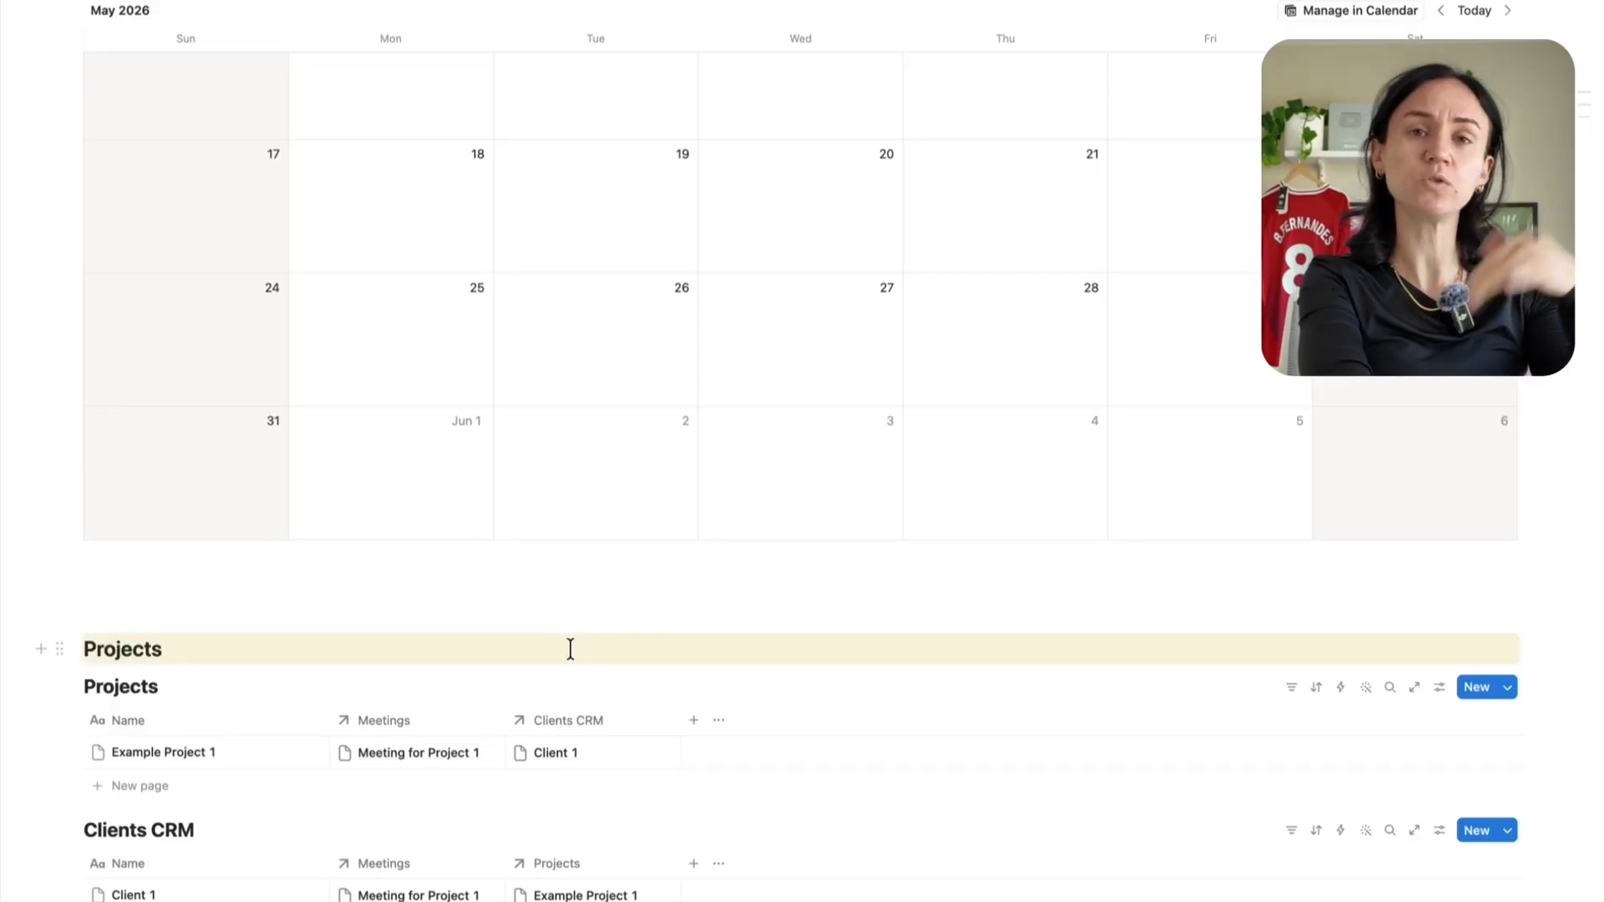
Add a Status property to the Projects table
left_click(695, 721)
left_click(744, 658)
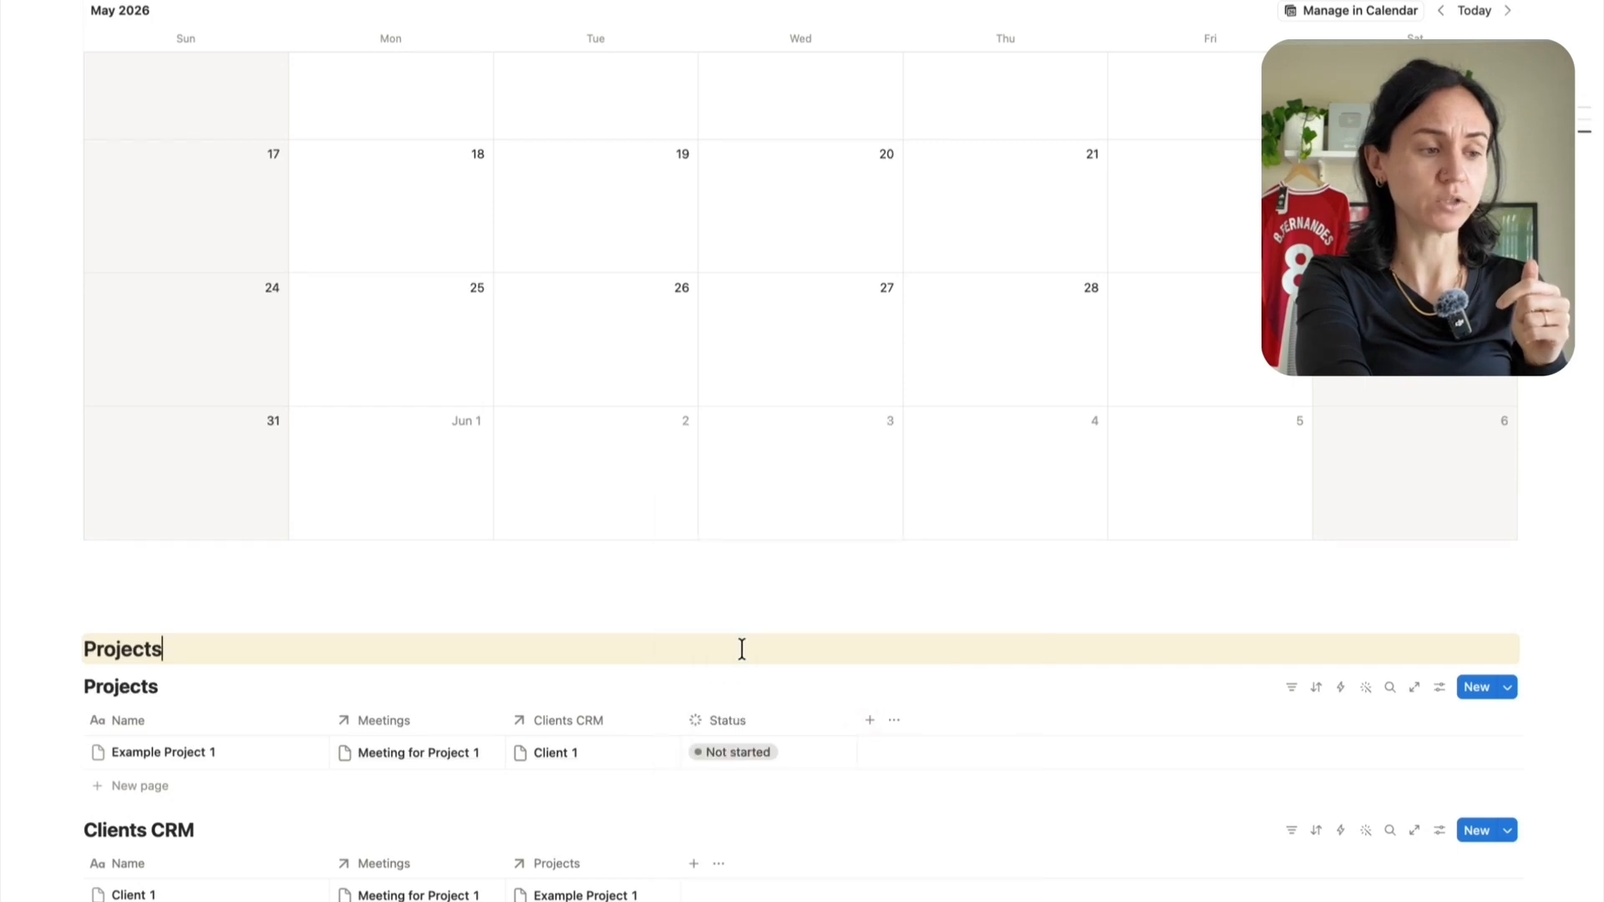
Hide the Projects database's data source title and switch its view to the Board layout
left_click(1439, 687)
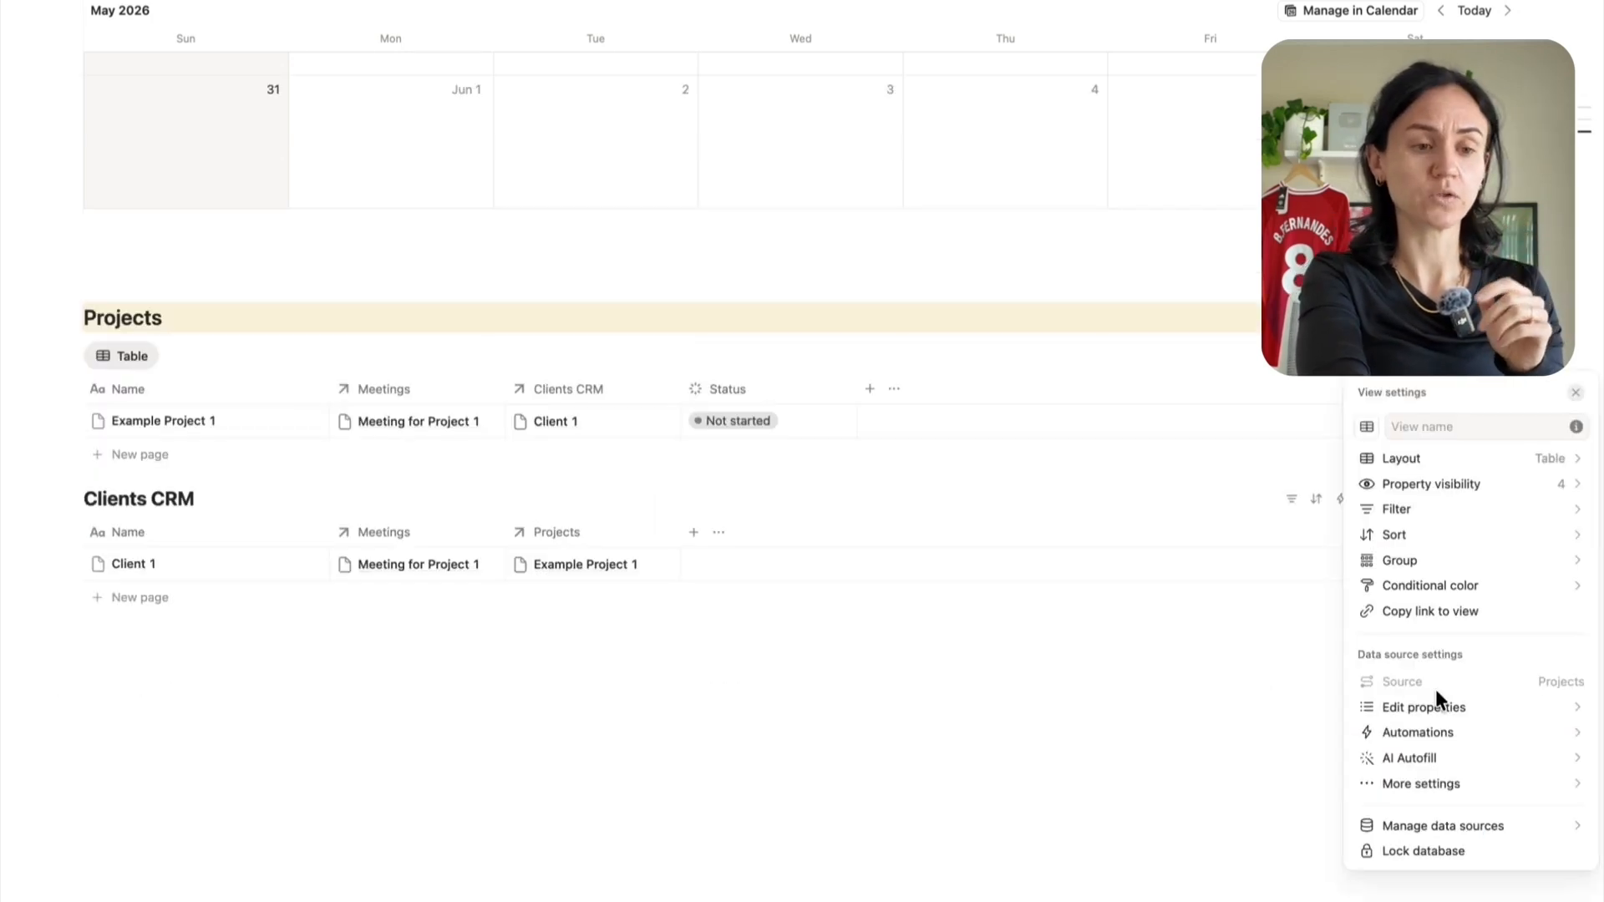
left_click(1564, 459)
left_click(1493, 454)
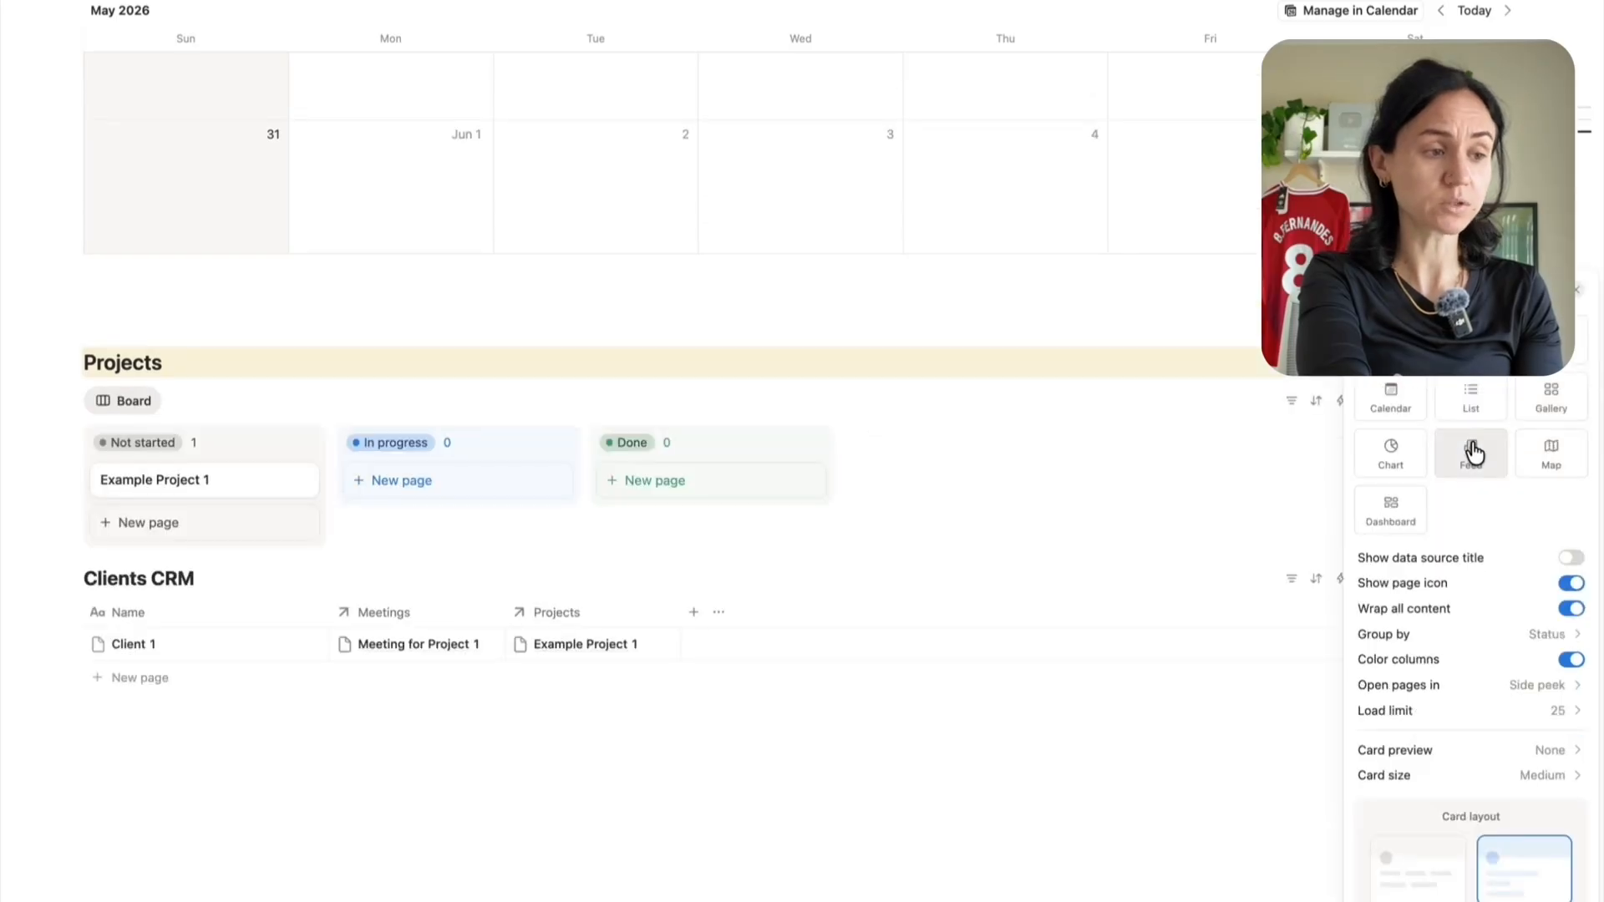
left_click(1069, 391)
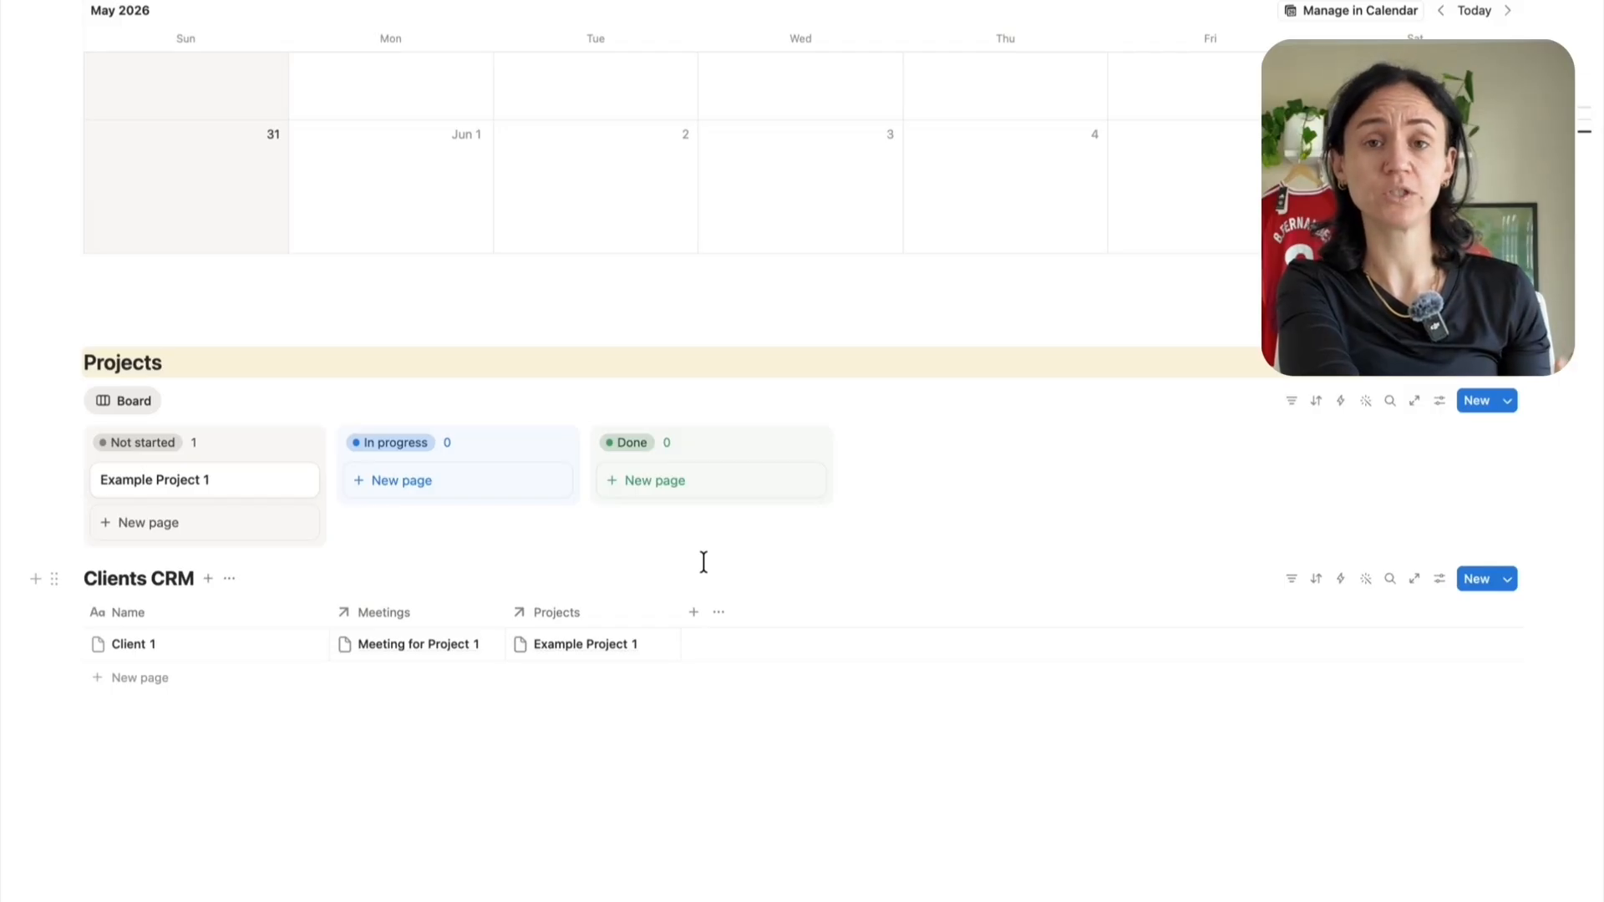
Add a heading reading CRM above the Clients CRM table, with a blank line before it
left_click(105, 762)
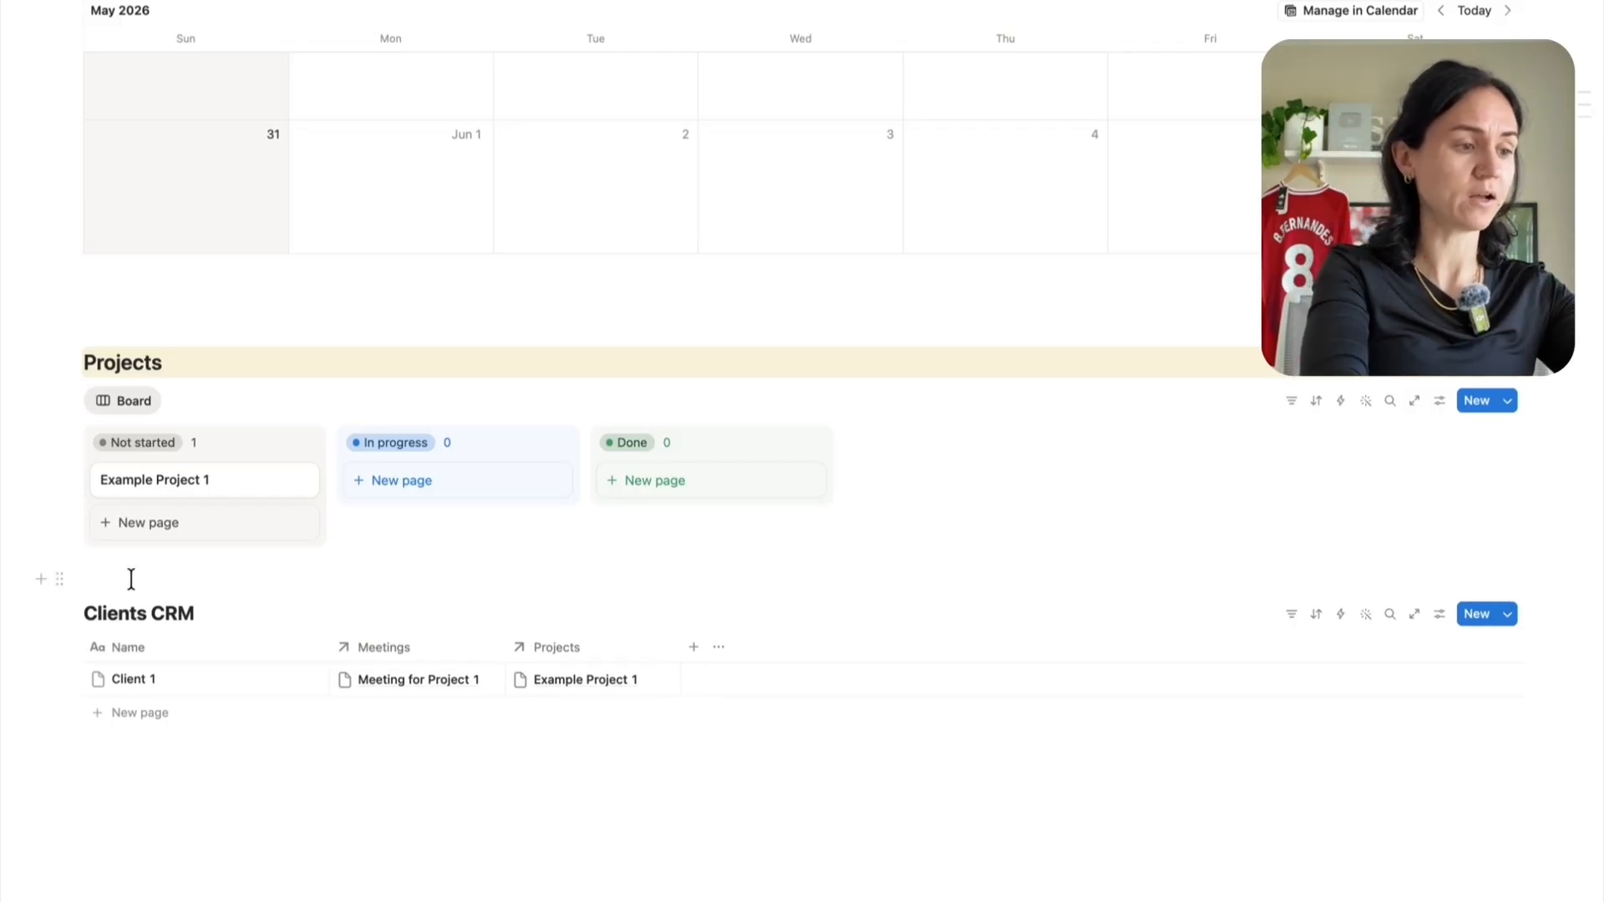
left_click(132, 580)
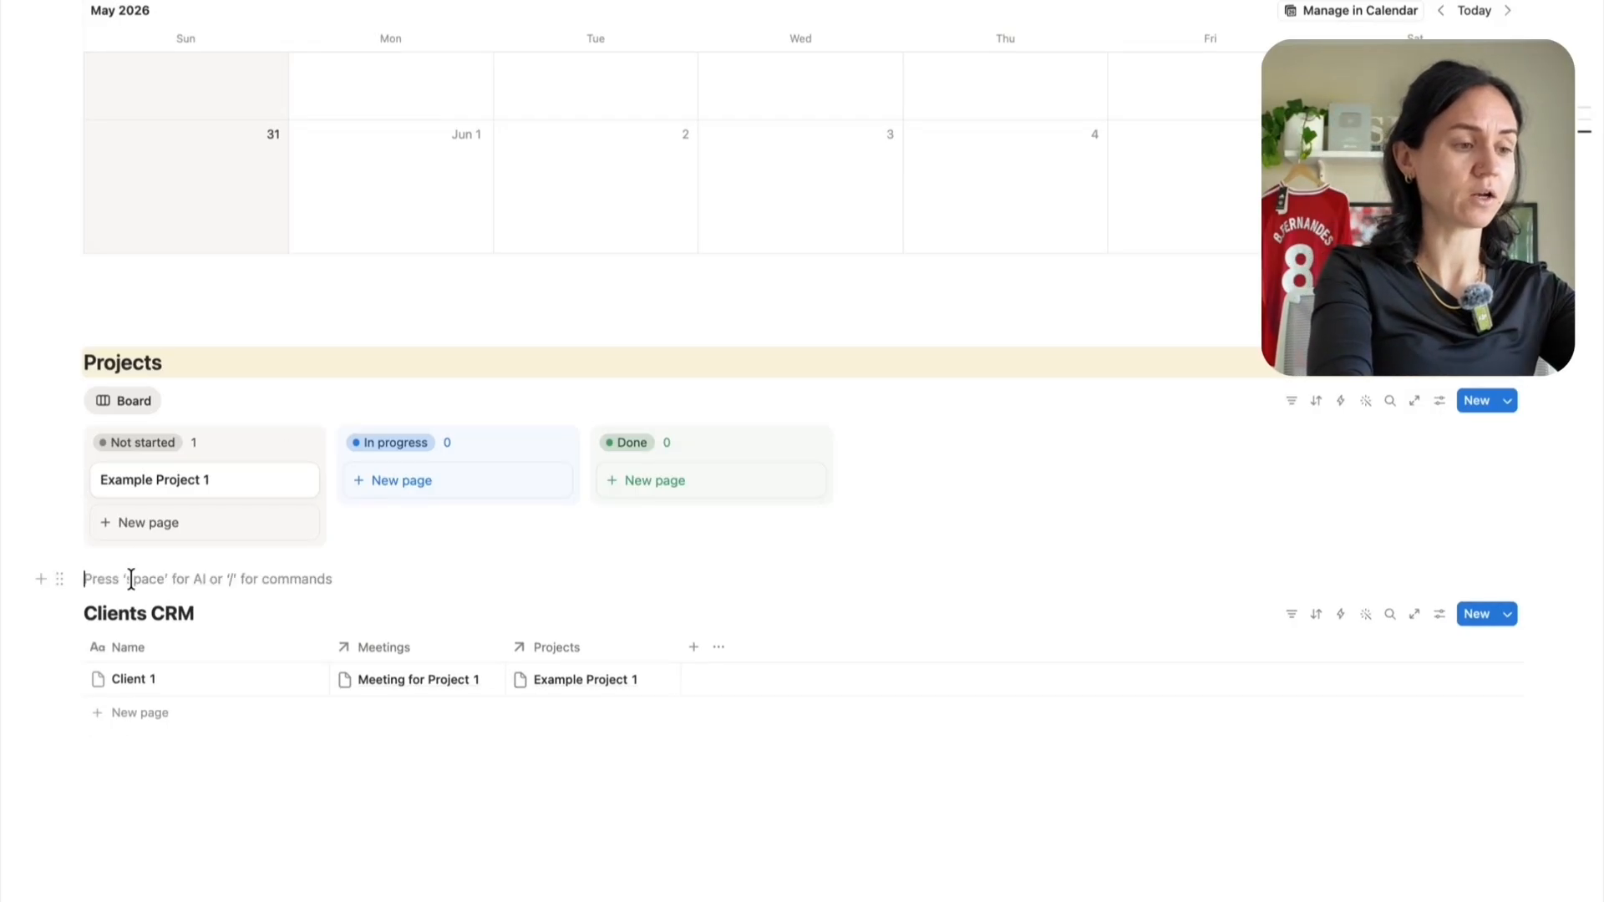
key("Return")
type("/head")
left_click(184, 329)
type("CRM")
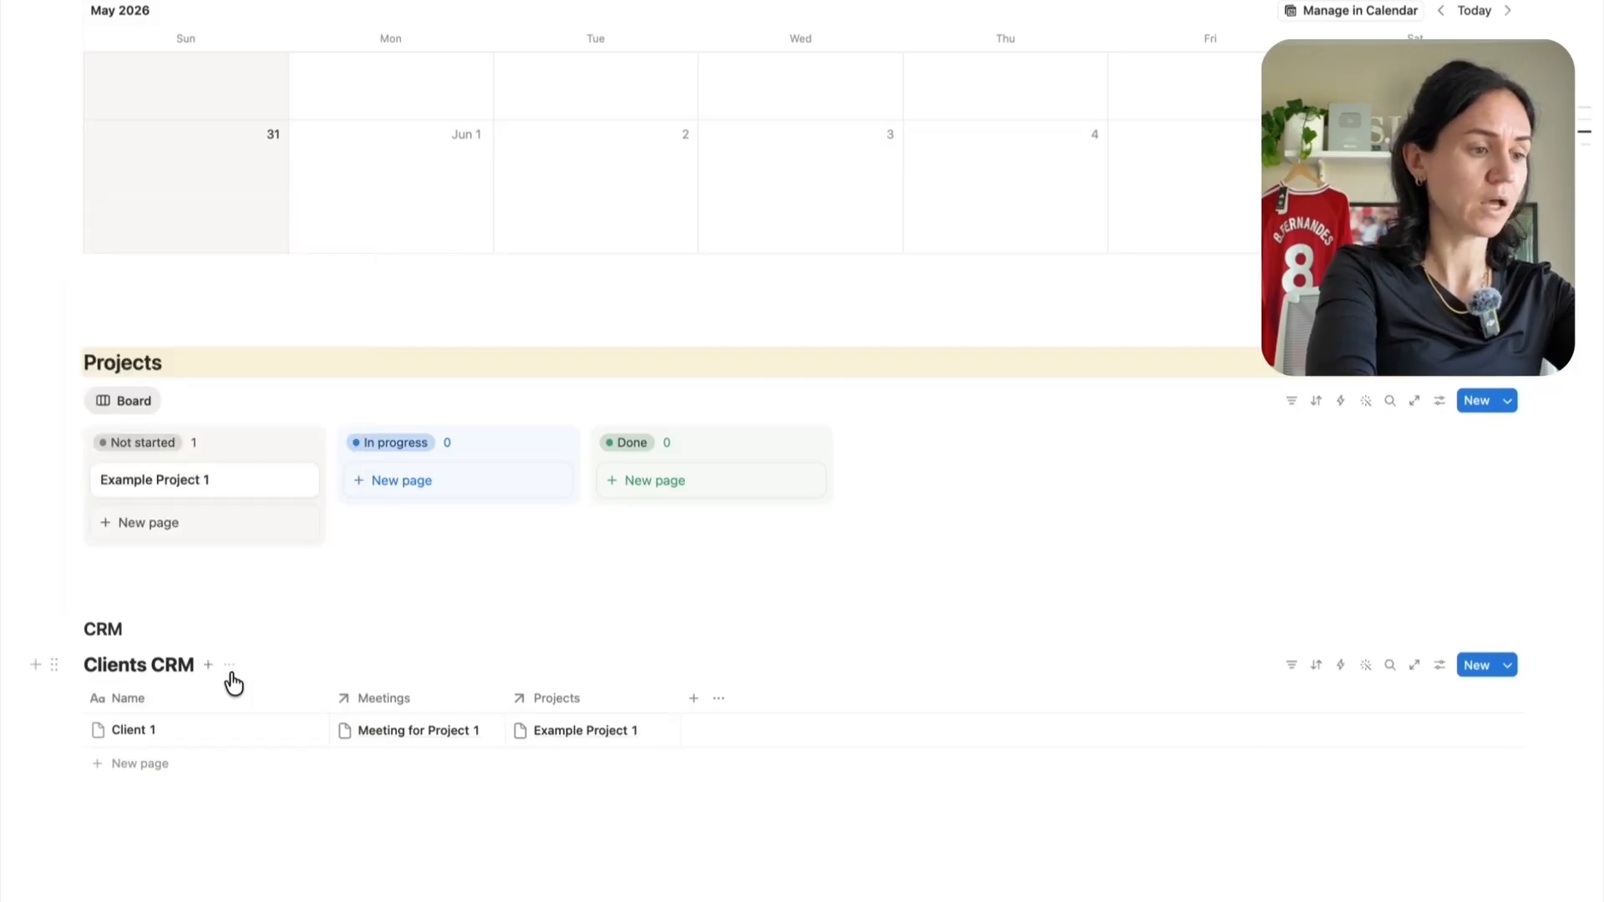
Hide the Clients CRM database's title and add a Status property to its table
left_click(229, 665)
left_click(287, 865)
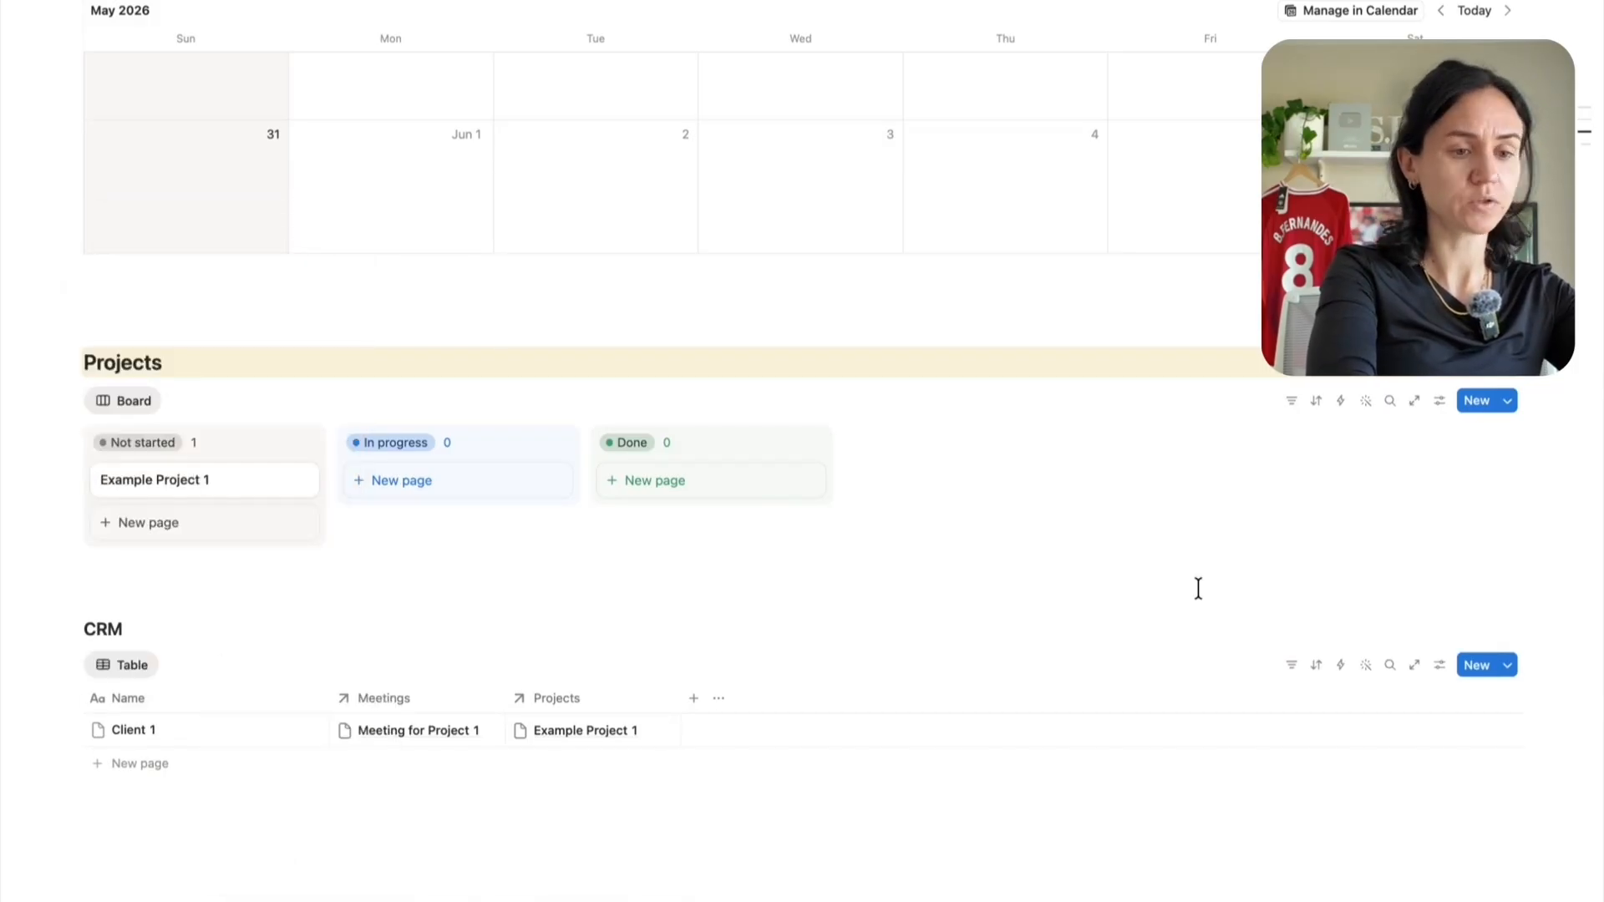
left_click(688, 711)
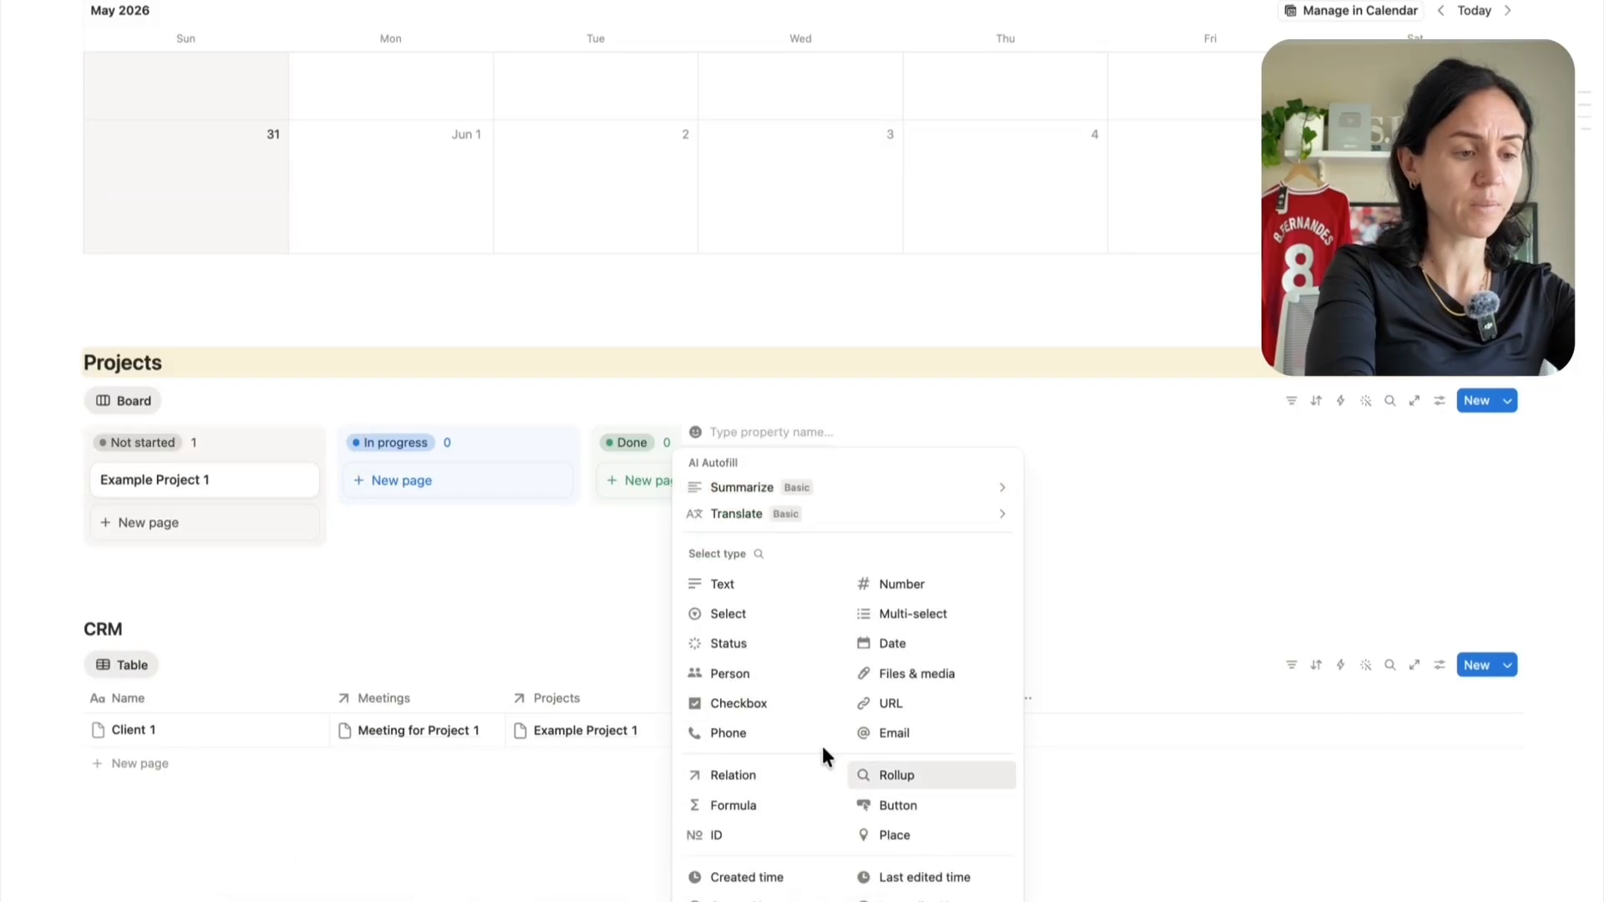
left_click(769, 646)
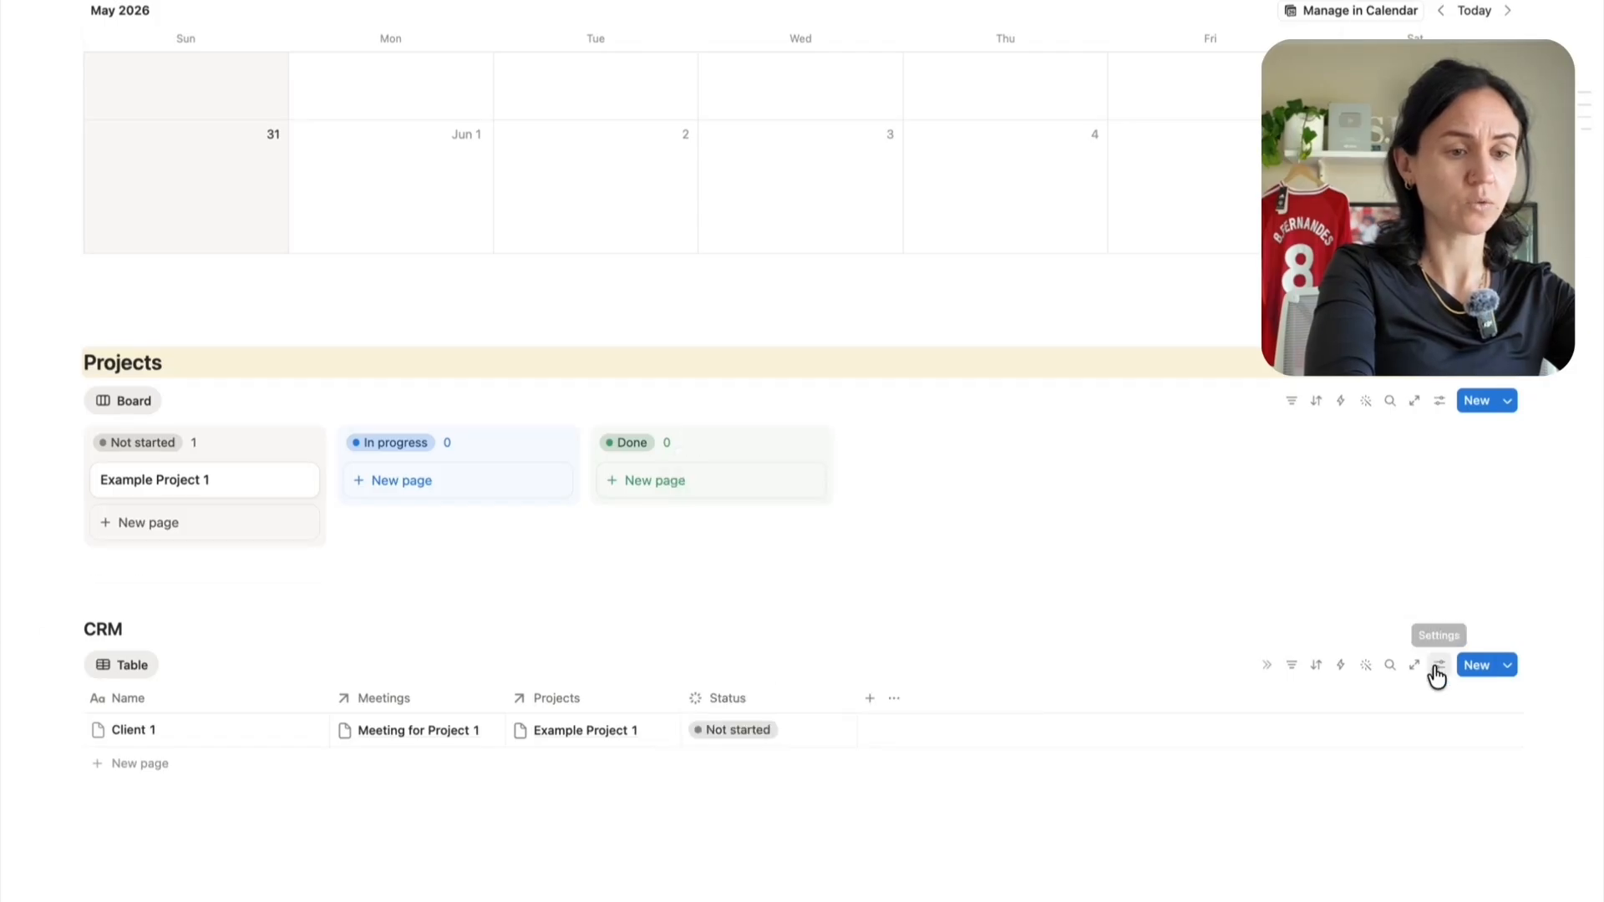
Switch the Clients CRM view to the Board layout and give the CRM heading a purple background
left_click(1439, 665)
left_click(1439, 103)
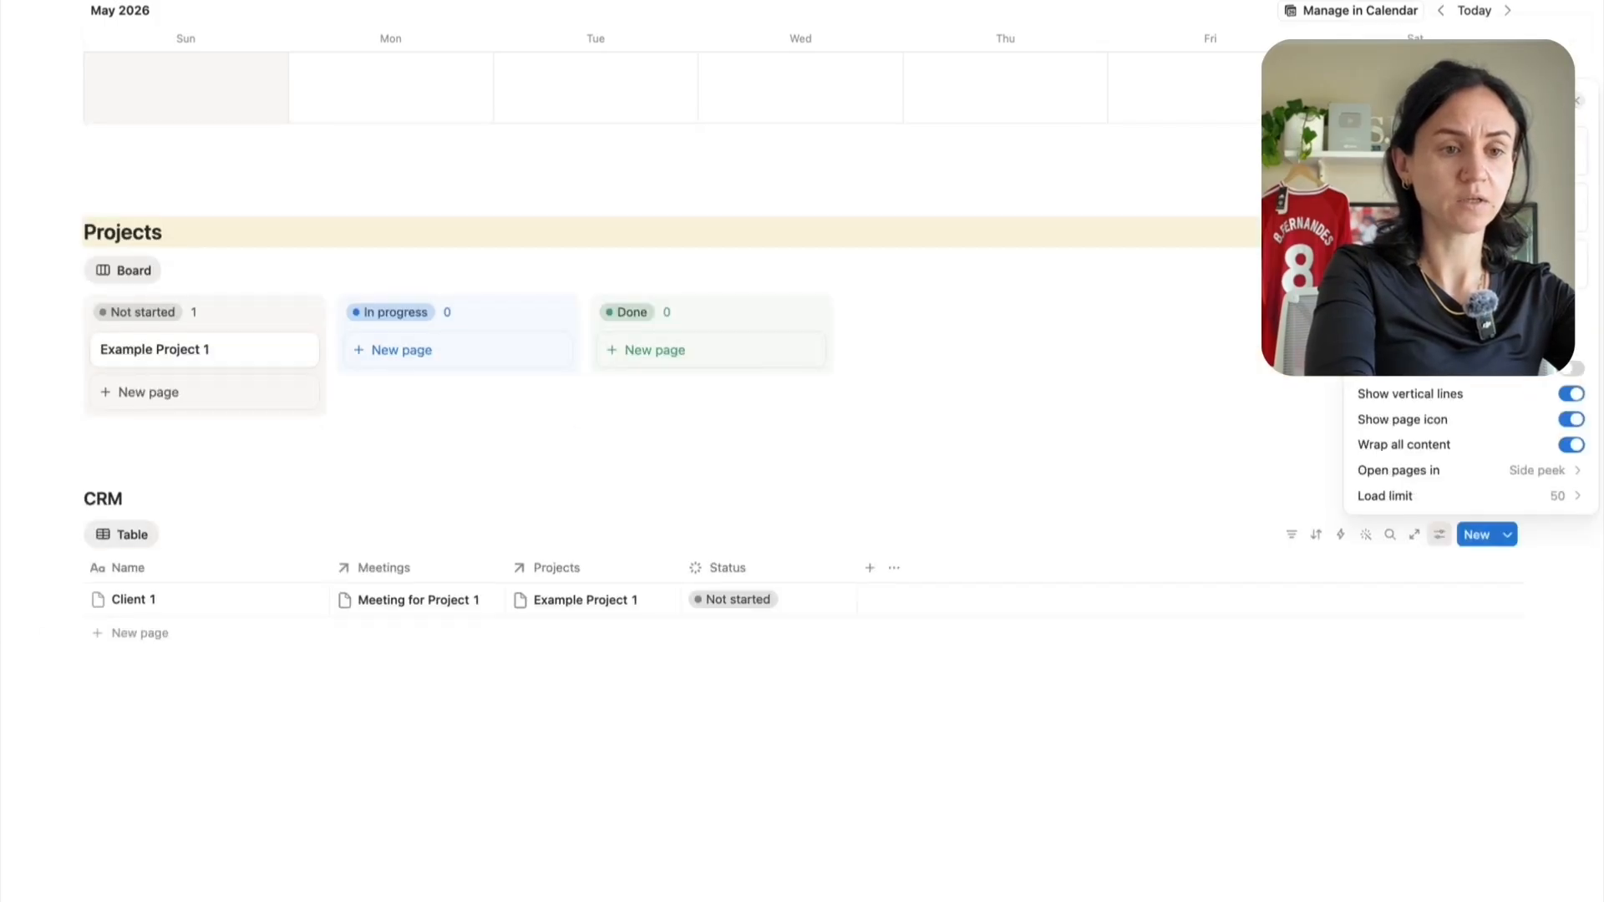
left_click(1471, 151)
left_click(47, 528)
scroll(408, 836, "up", 7)
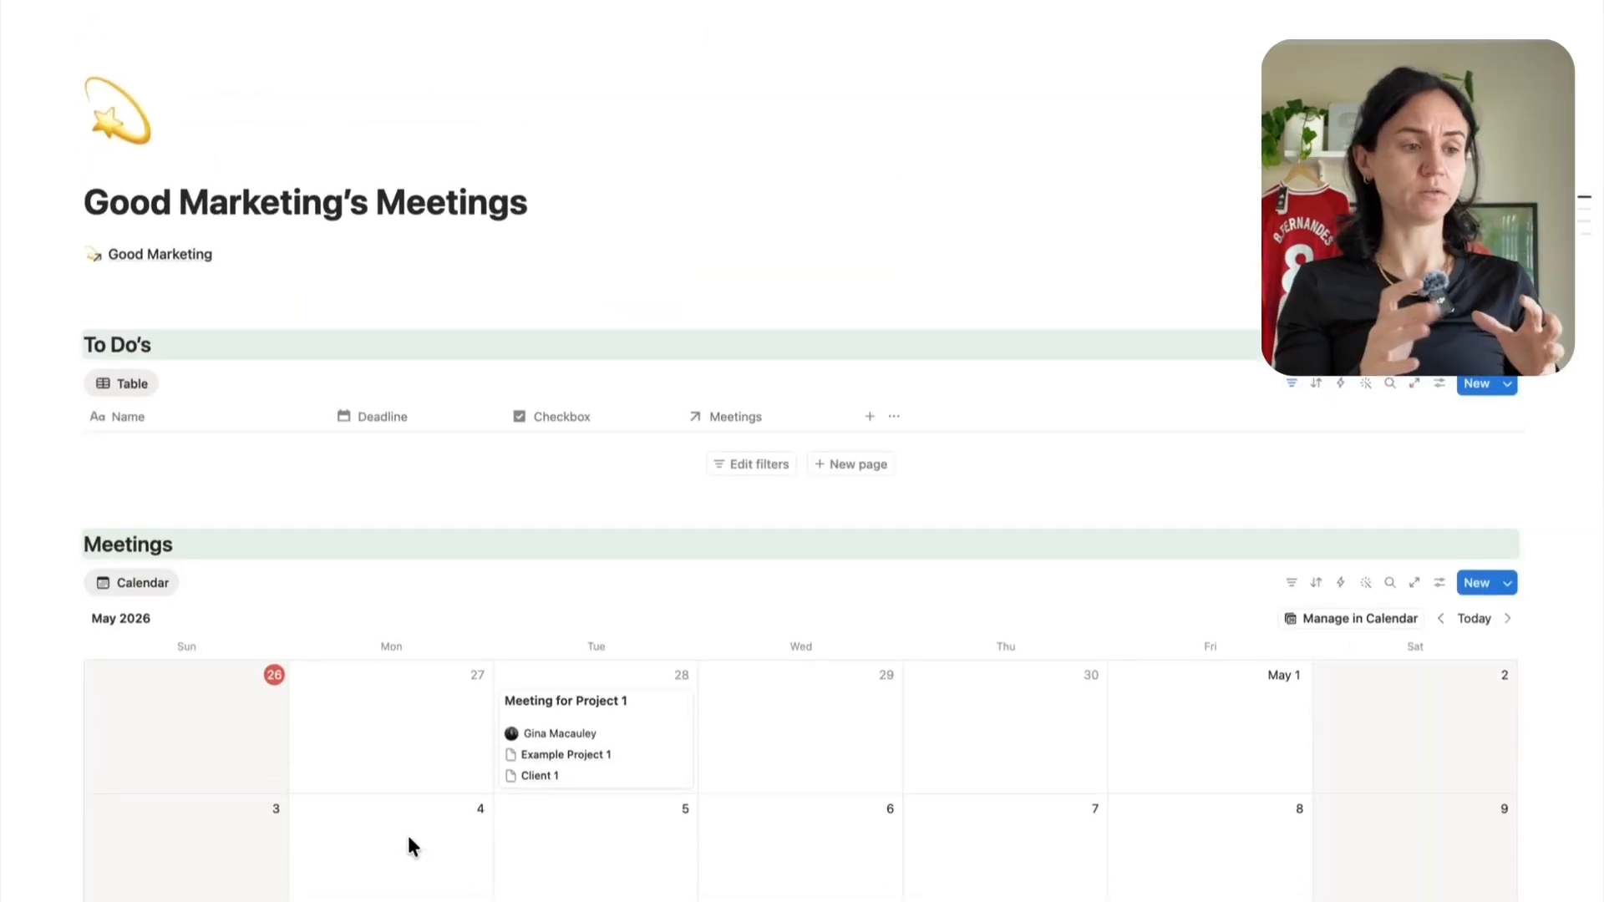
scroll(373, 458, "down", 7)
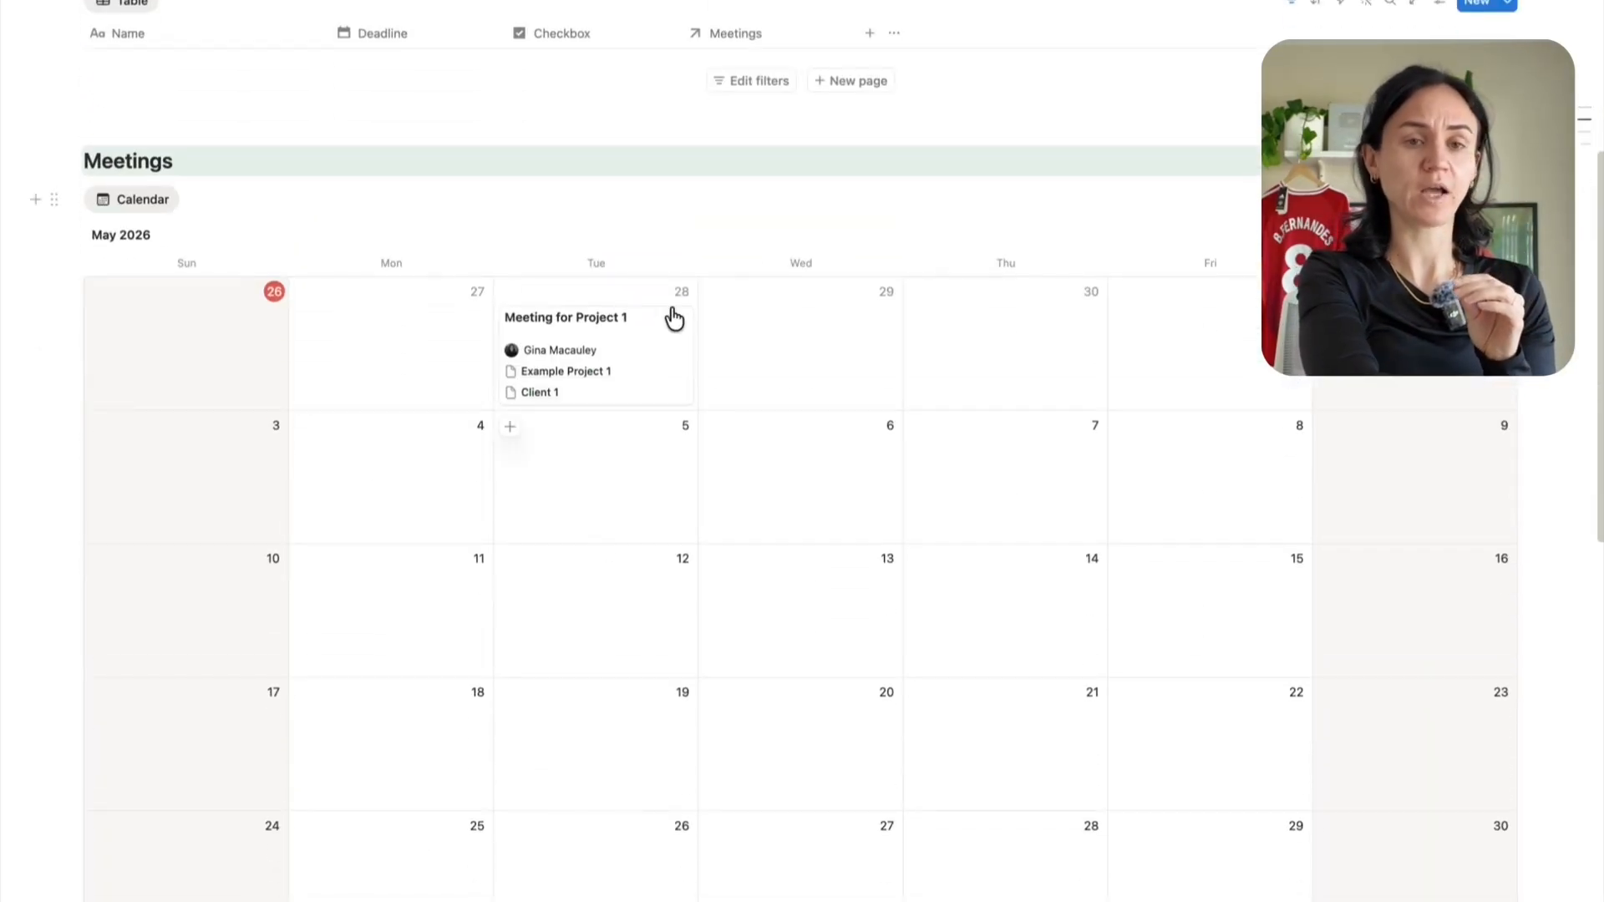
scroll(722, 537, "down", 4)
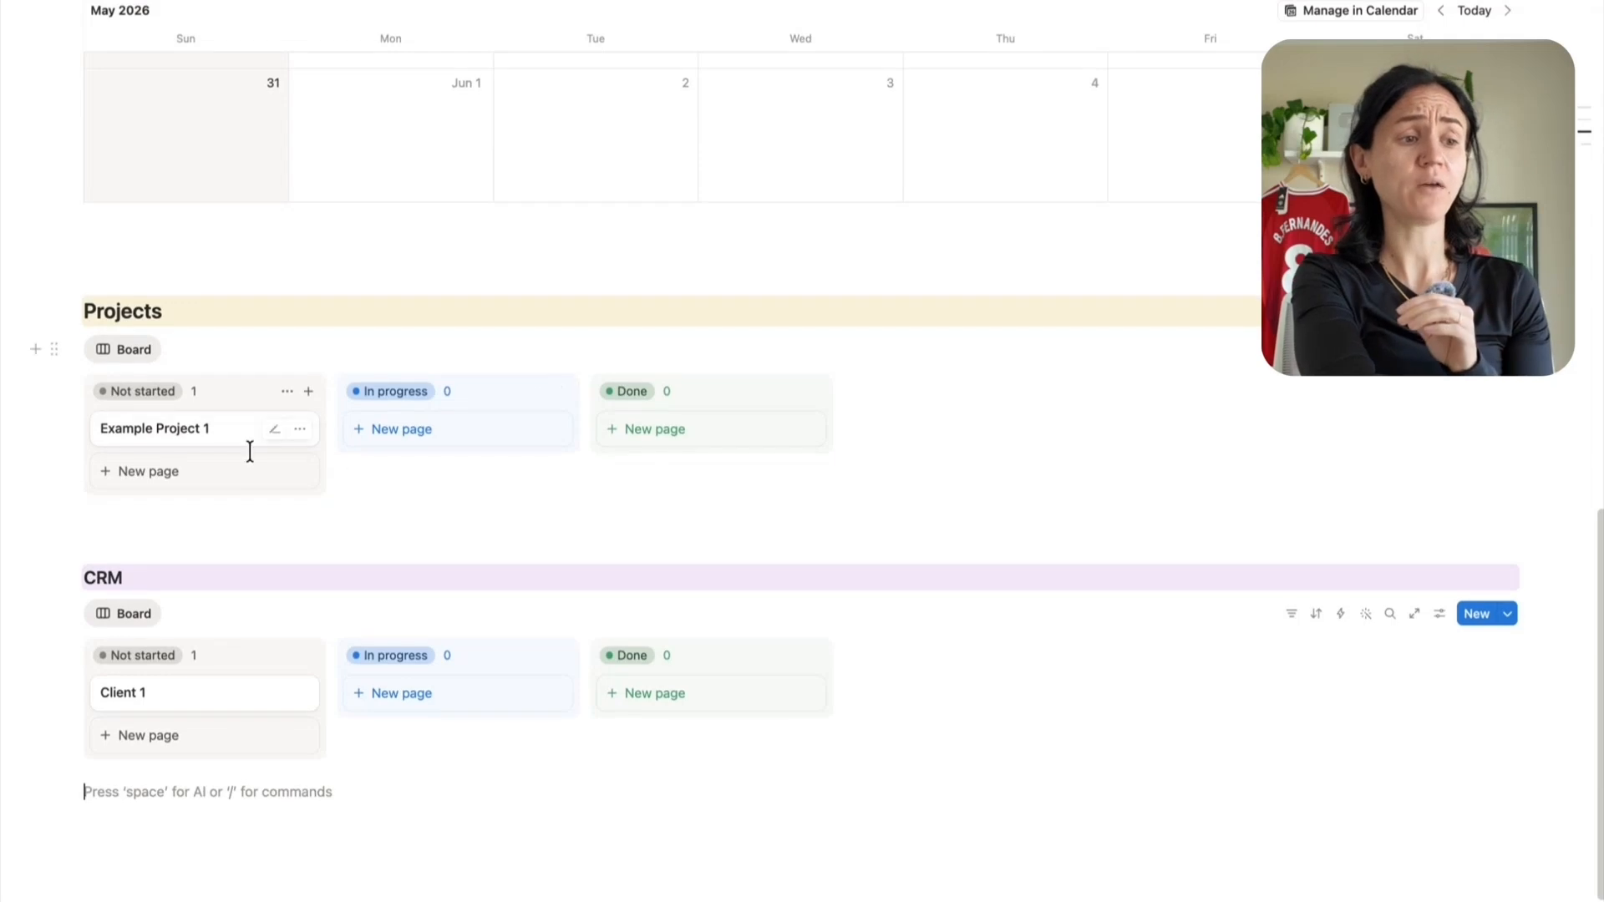
scroll(864, 794, "up", 12)
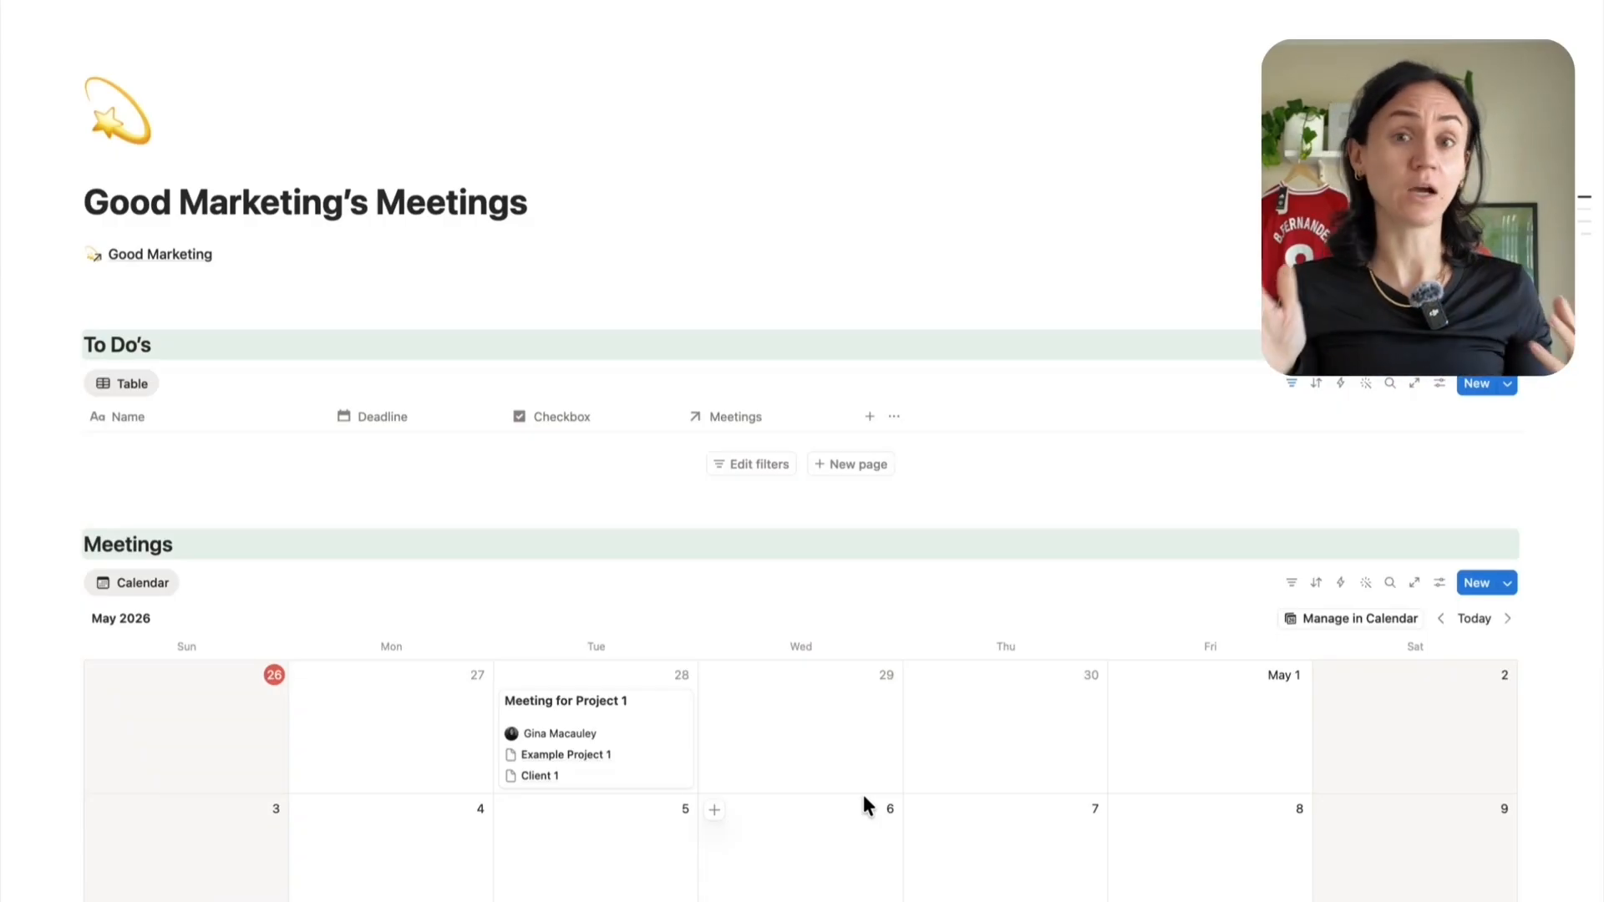
Create a meeting named Client Meeting on May 6, 2026 in the Meetings calendar and link it to Client 1
scroll(864, 795, "down", 5)
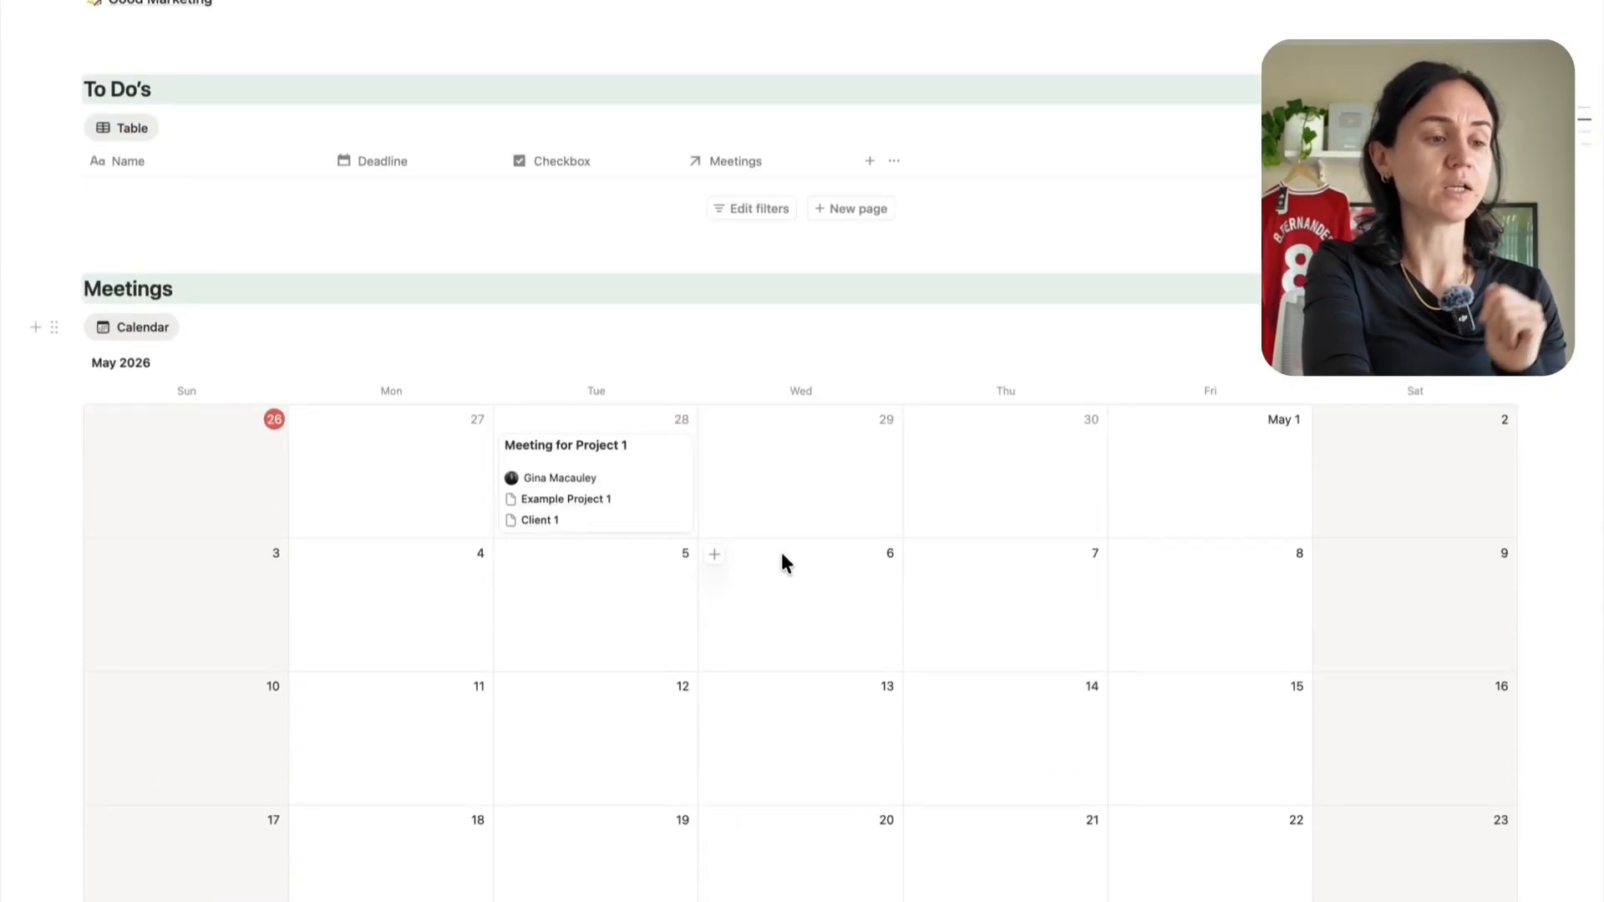
left_click(714, 555)
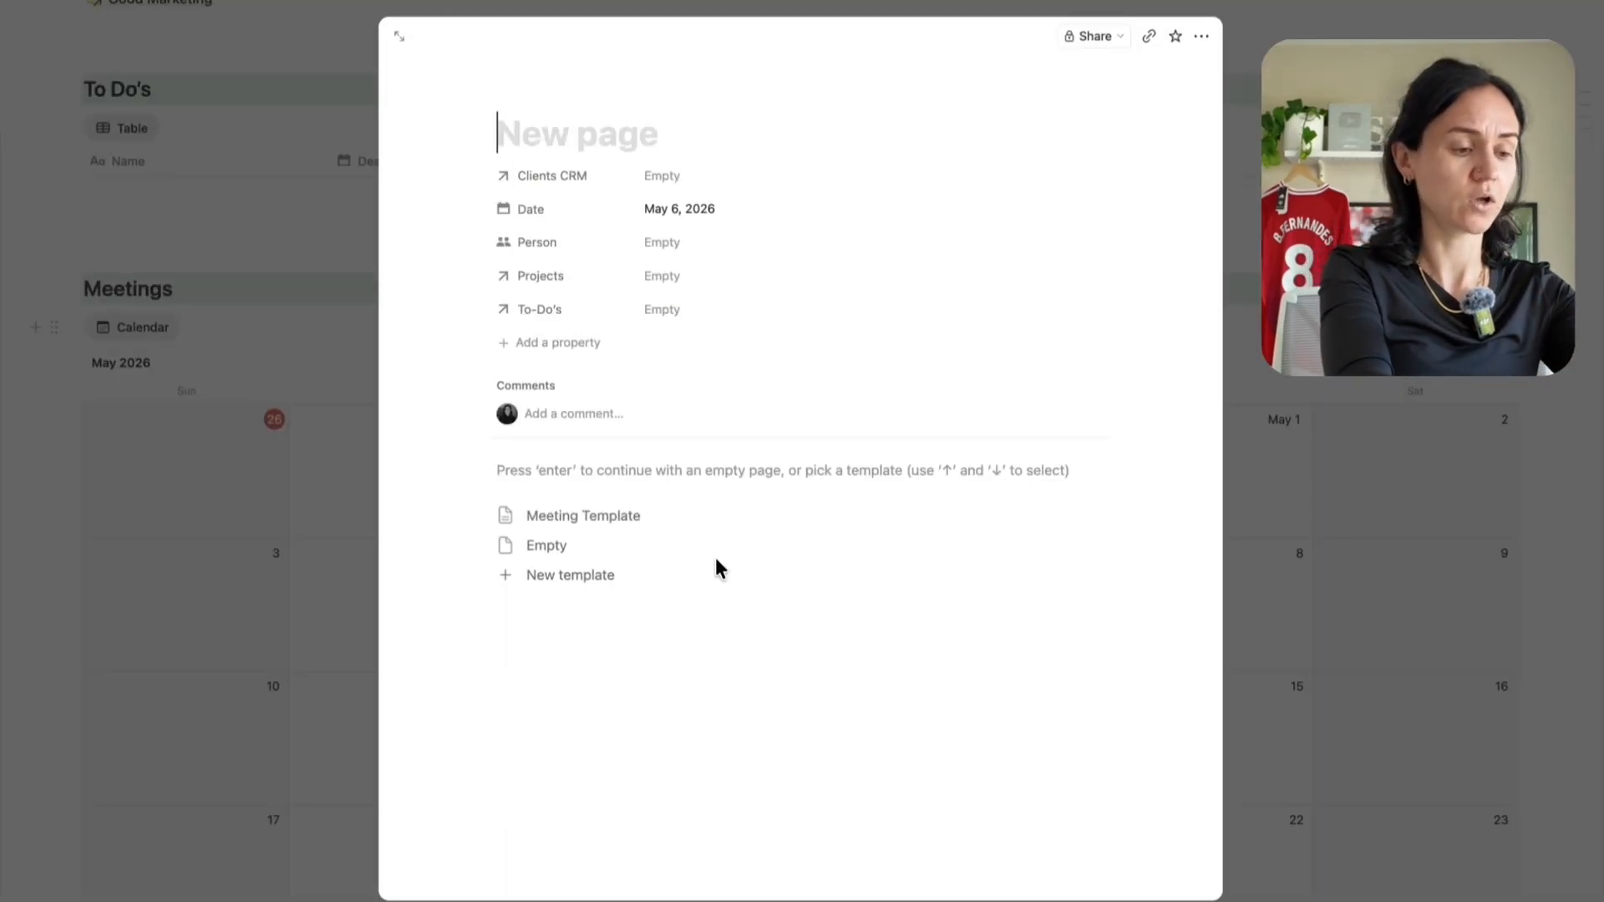
type("Client Meeting")
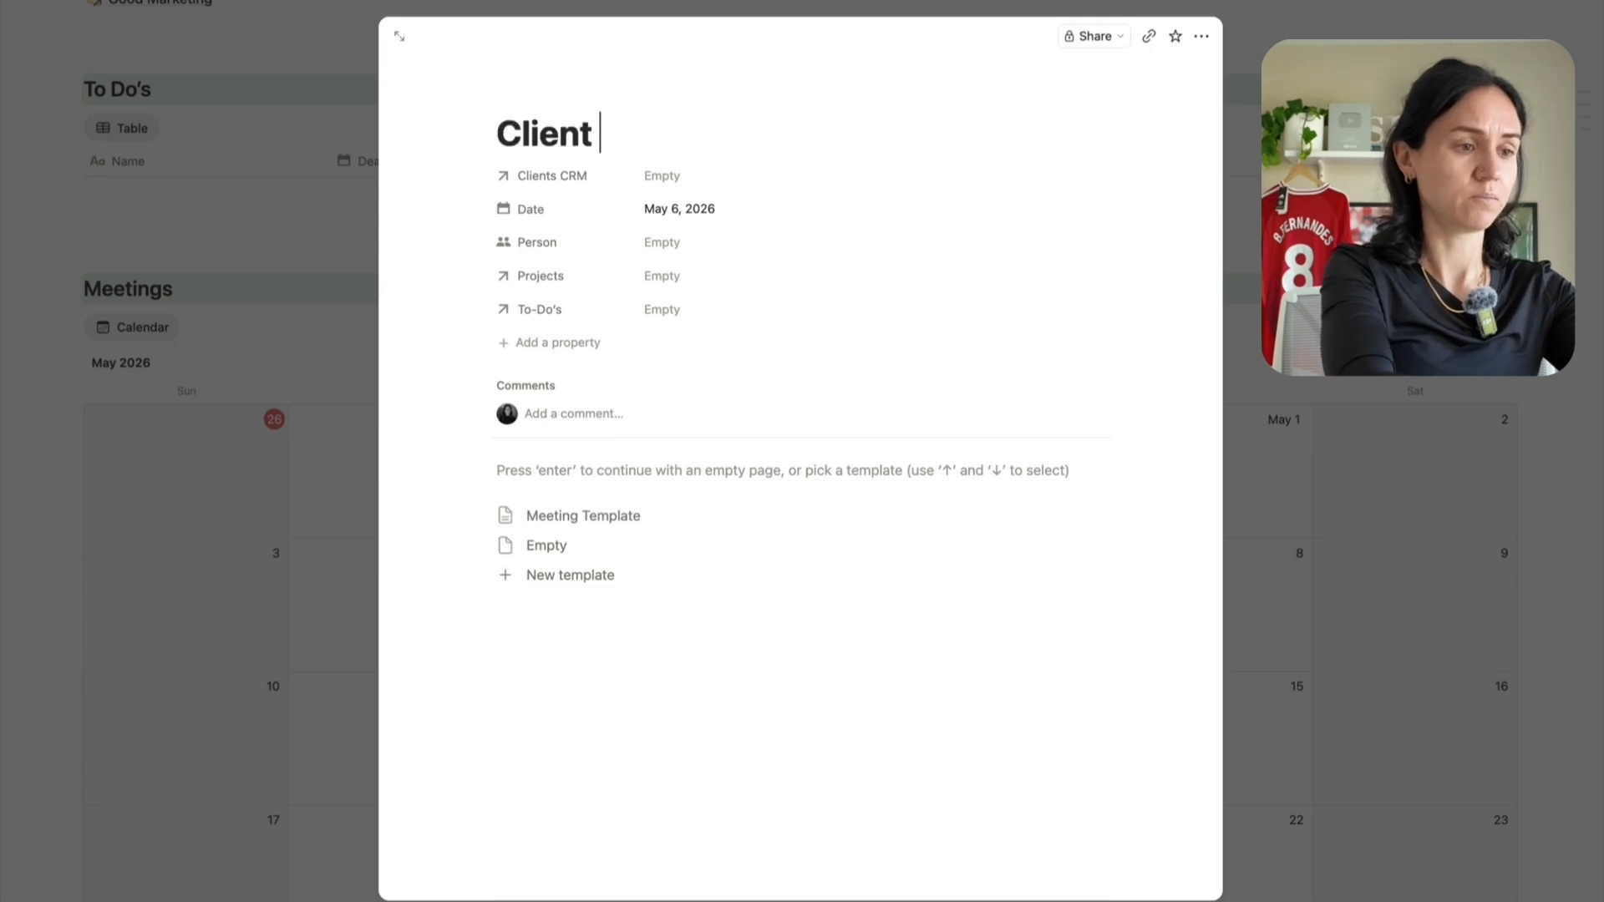
left_click(722, 175)
left_click(1107, 242)
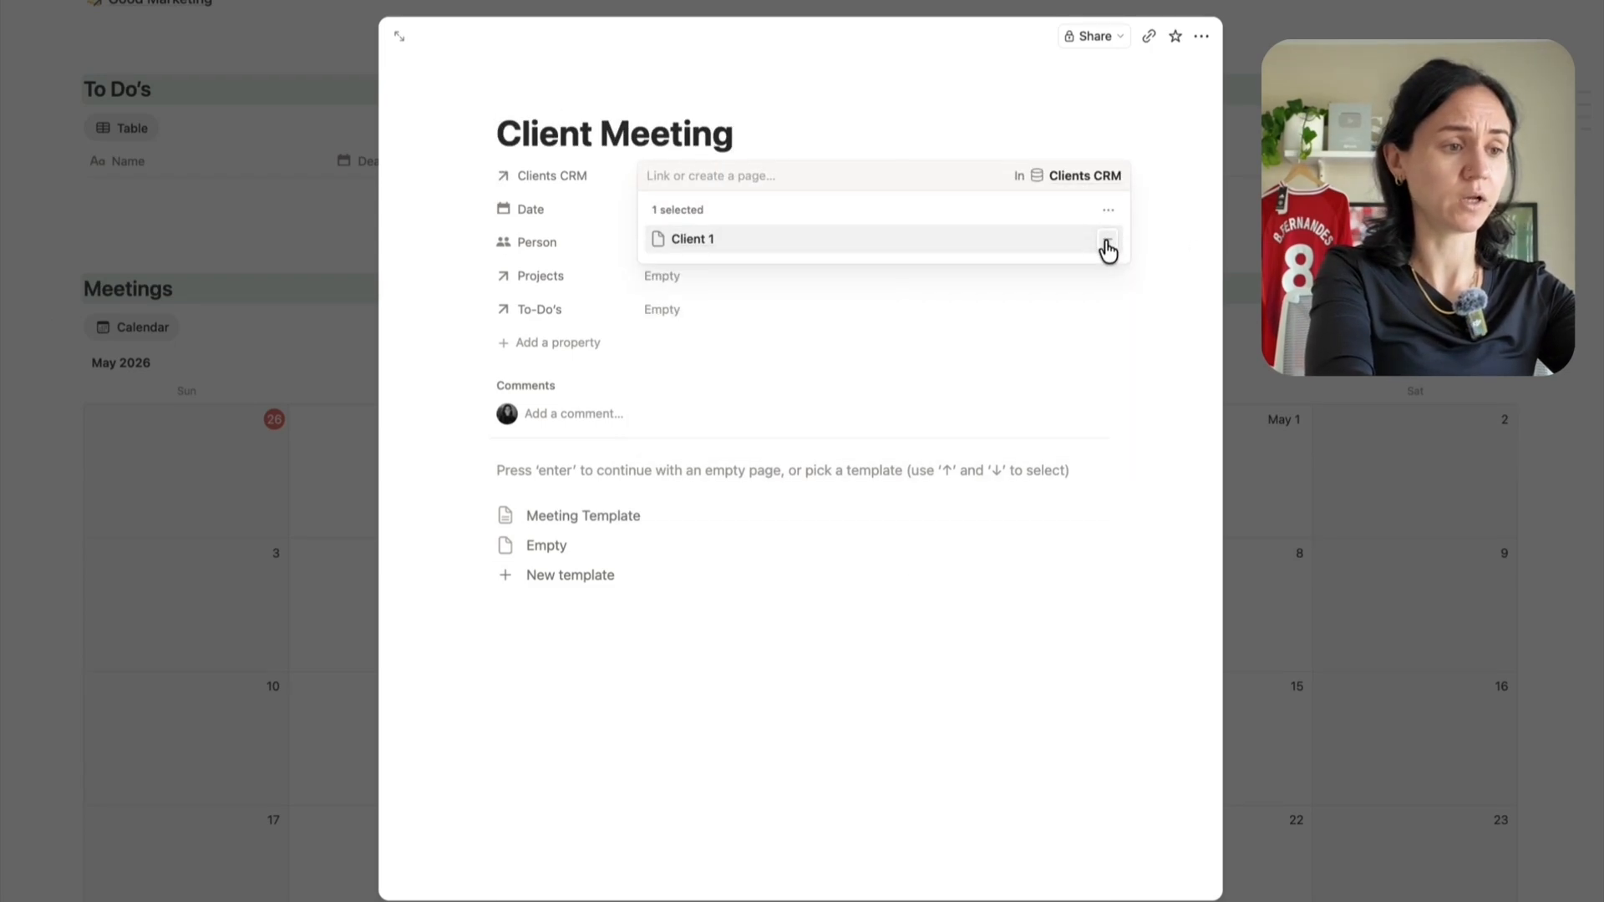
Apply the Meeting Template to the Client Meeting page, look through its sections and close it
left_click(613, 509)
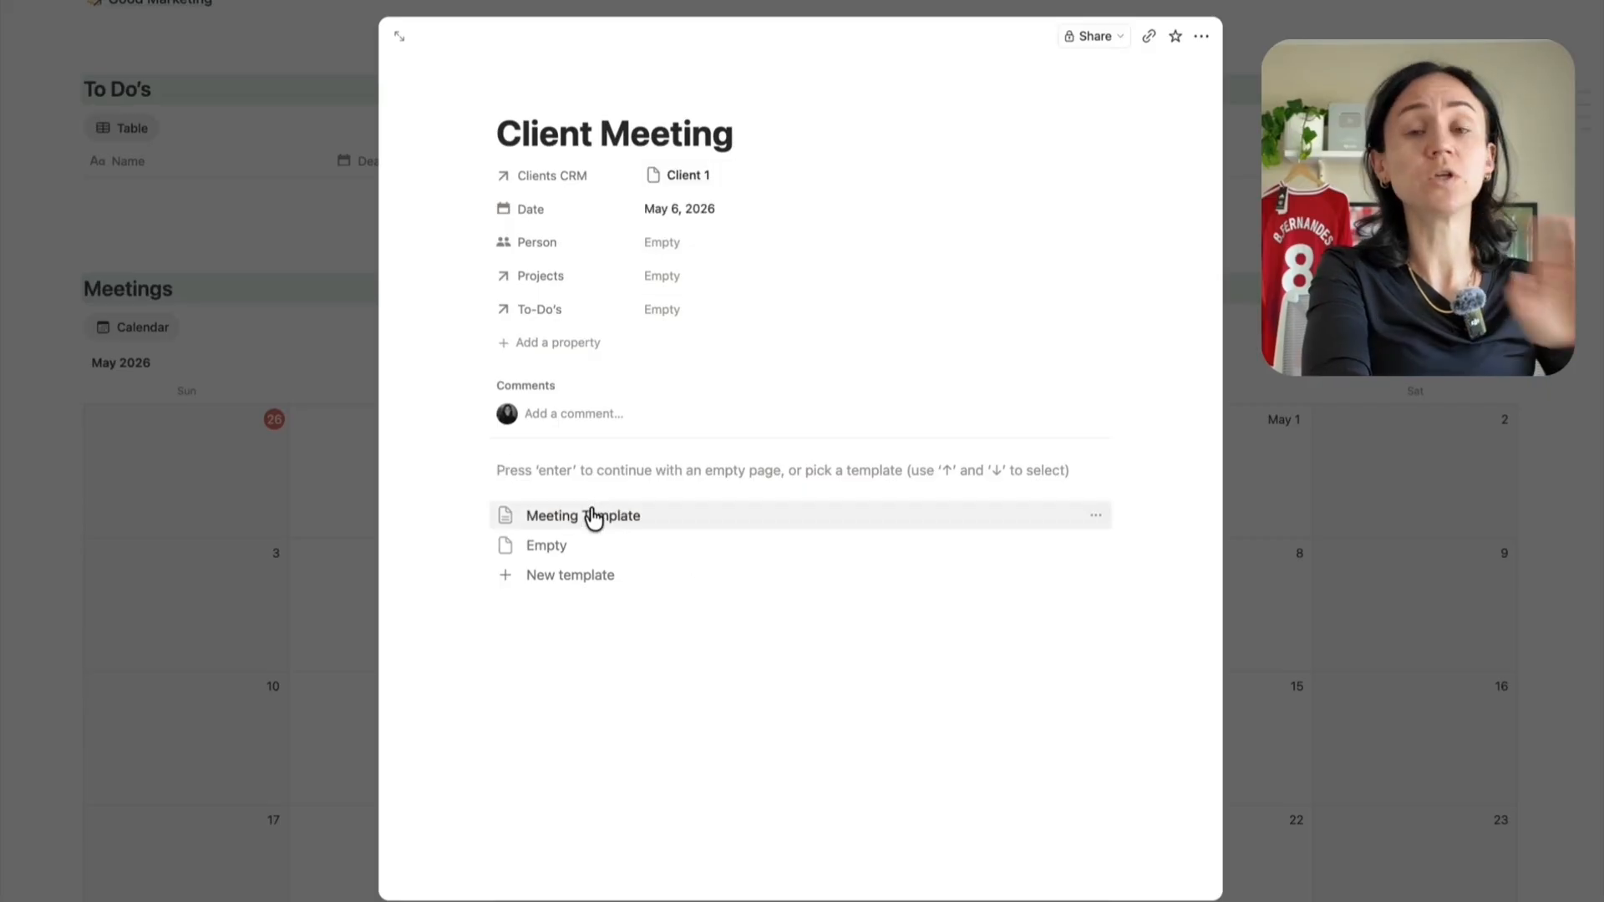
left_click(591, 513)
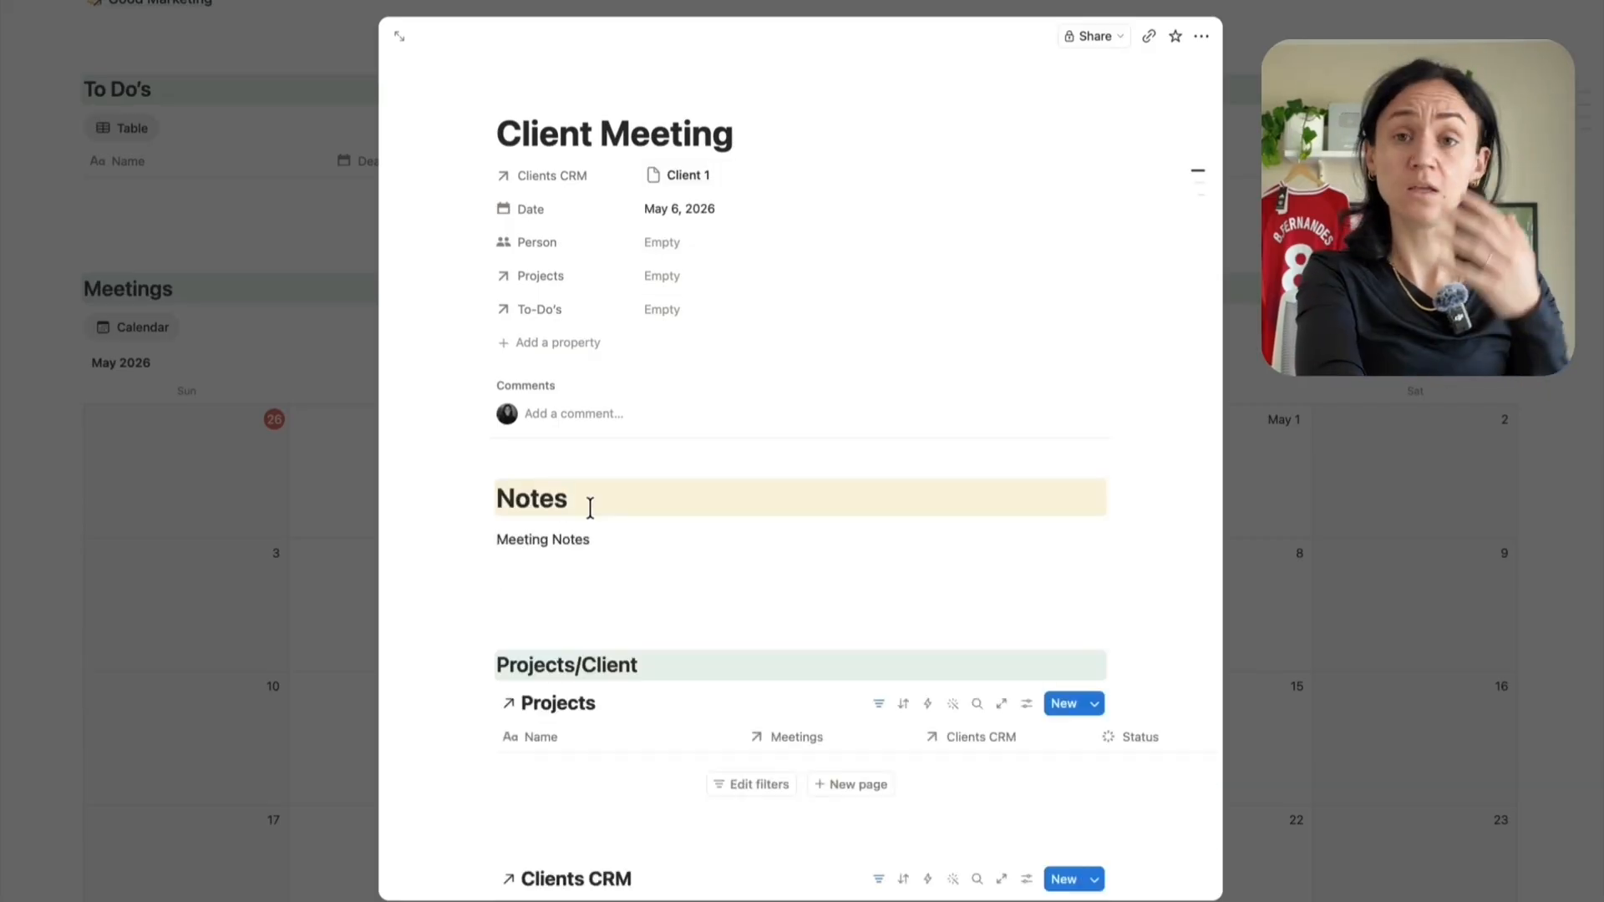
scroll(595, 551, "down", 5)
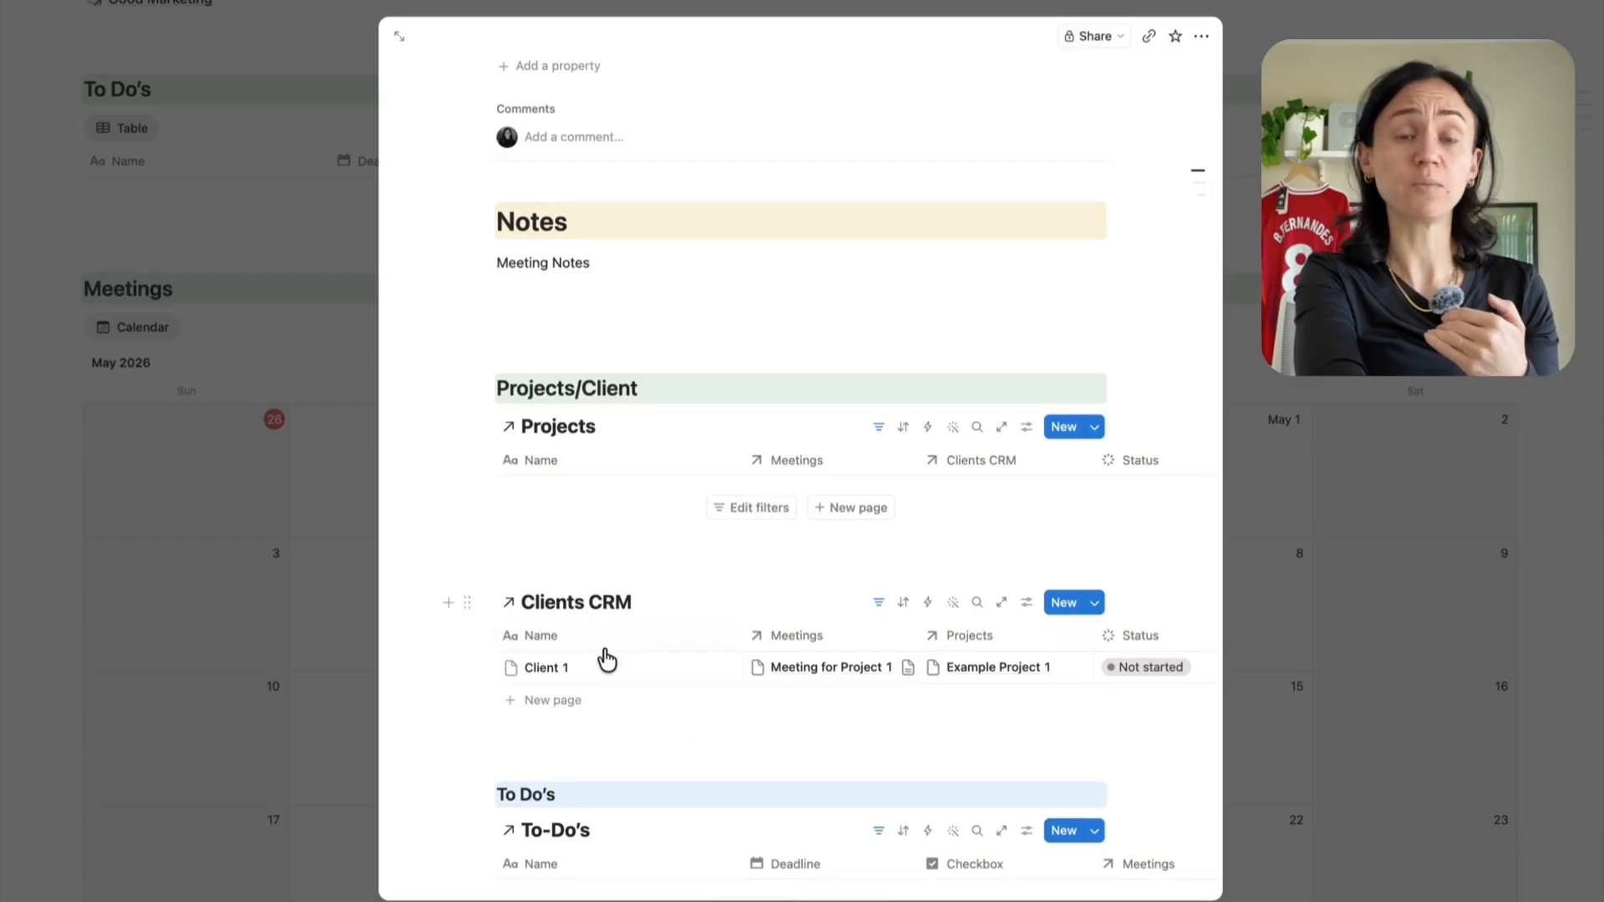
scroll(762, 711, "down", 3)
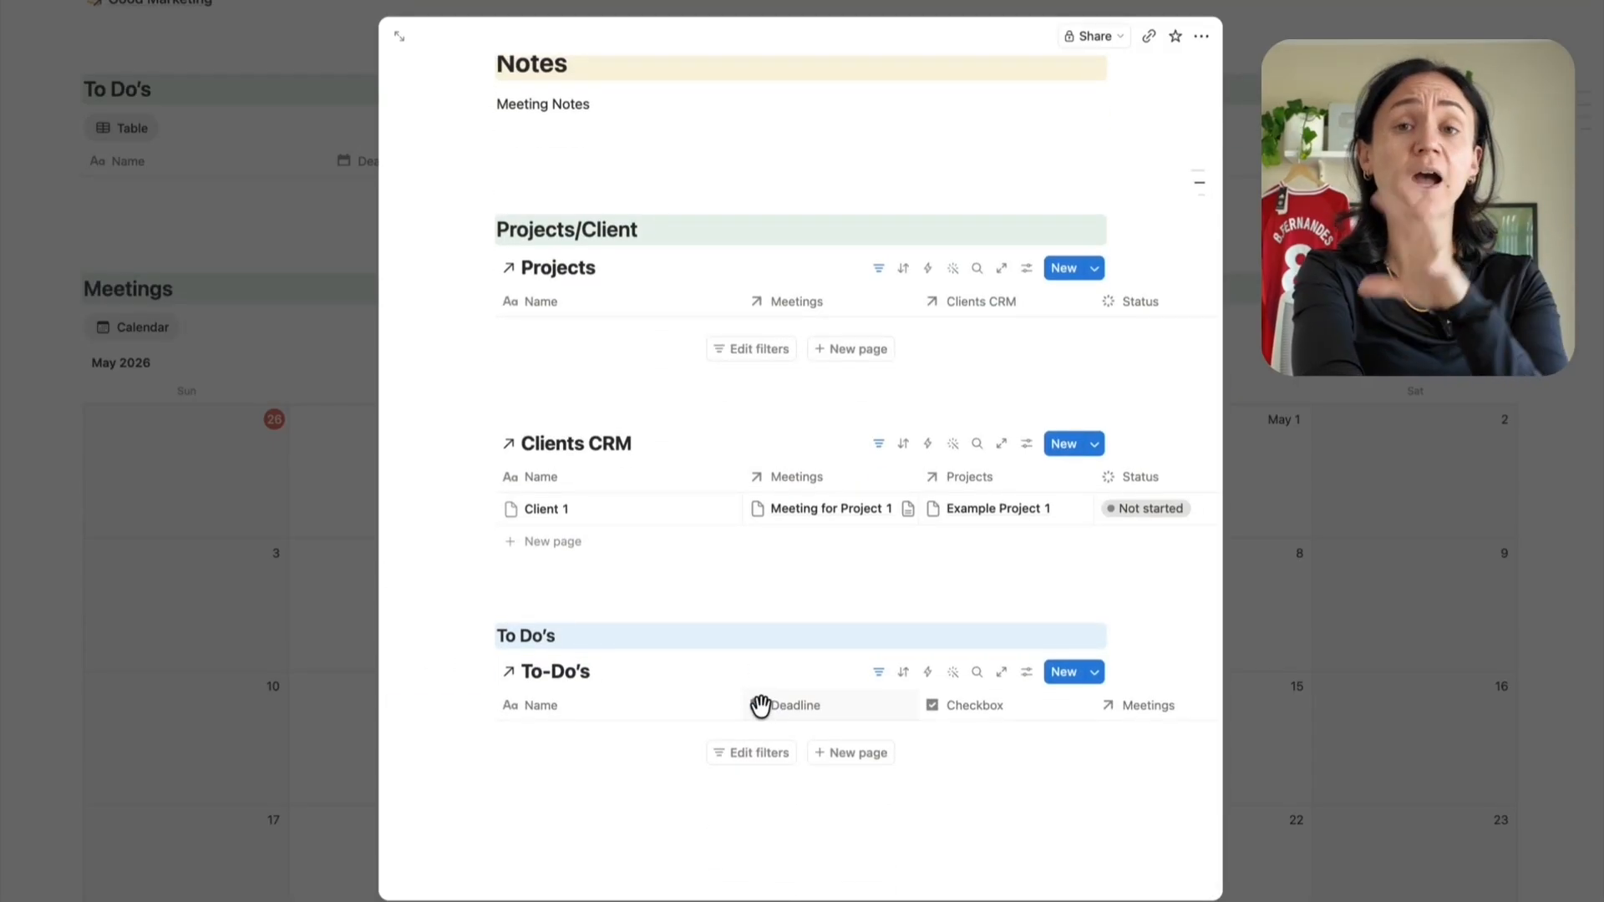
key("Escape")
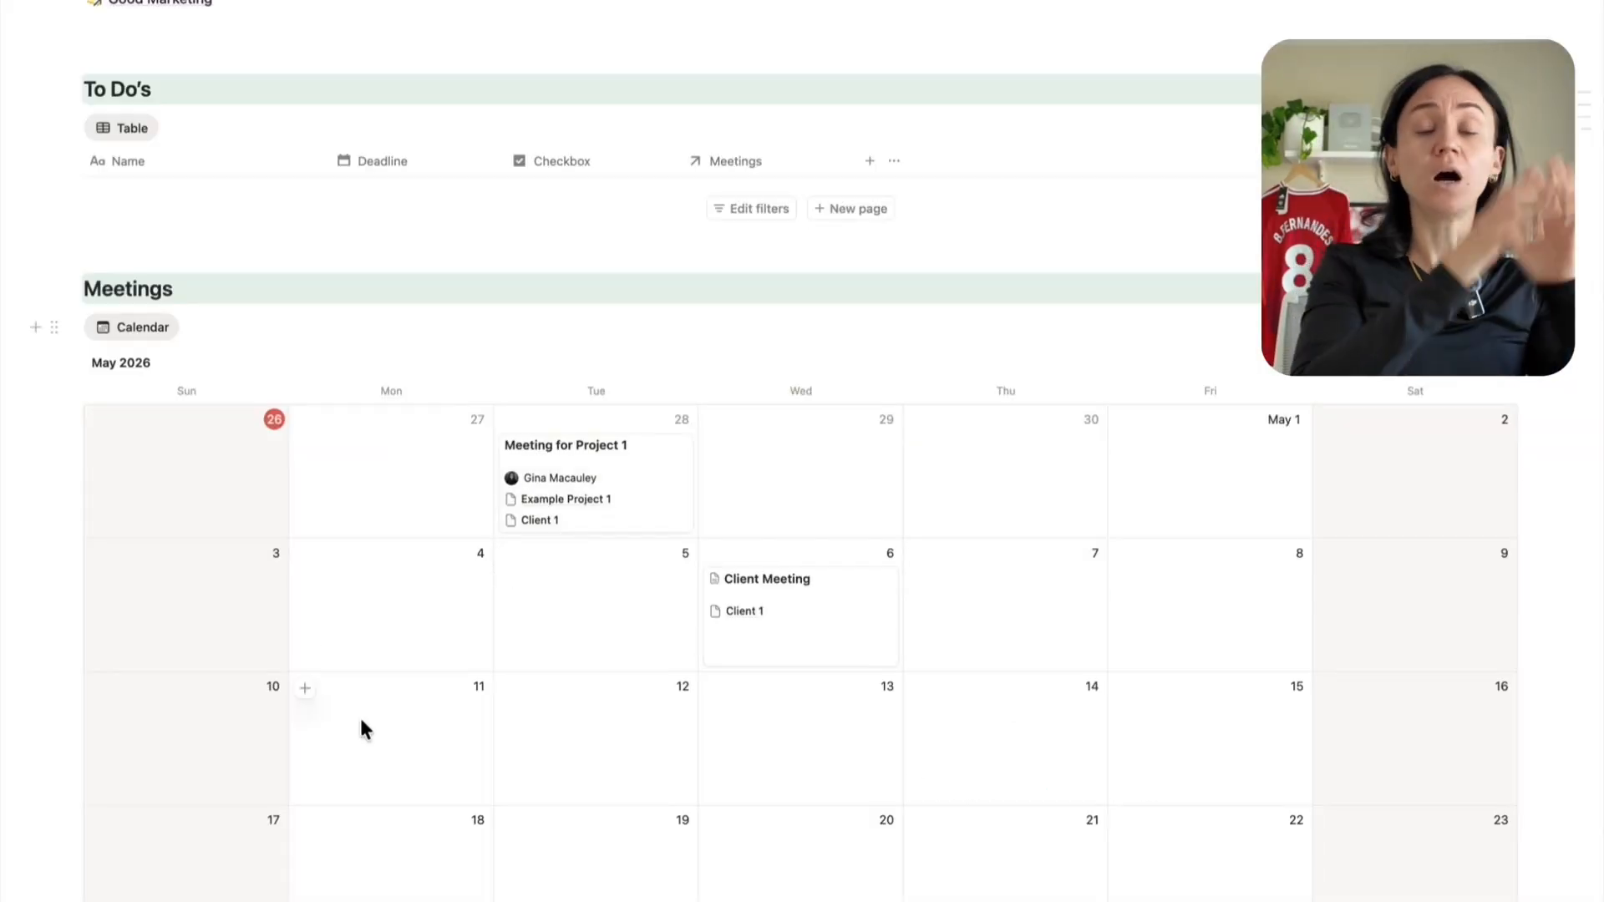
Add a to-do named Send follow up email with a May 8, 2026 deadline to the Client Meeting page
left_click(818, 648)
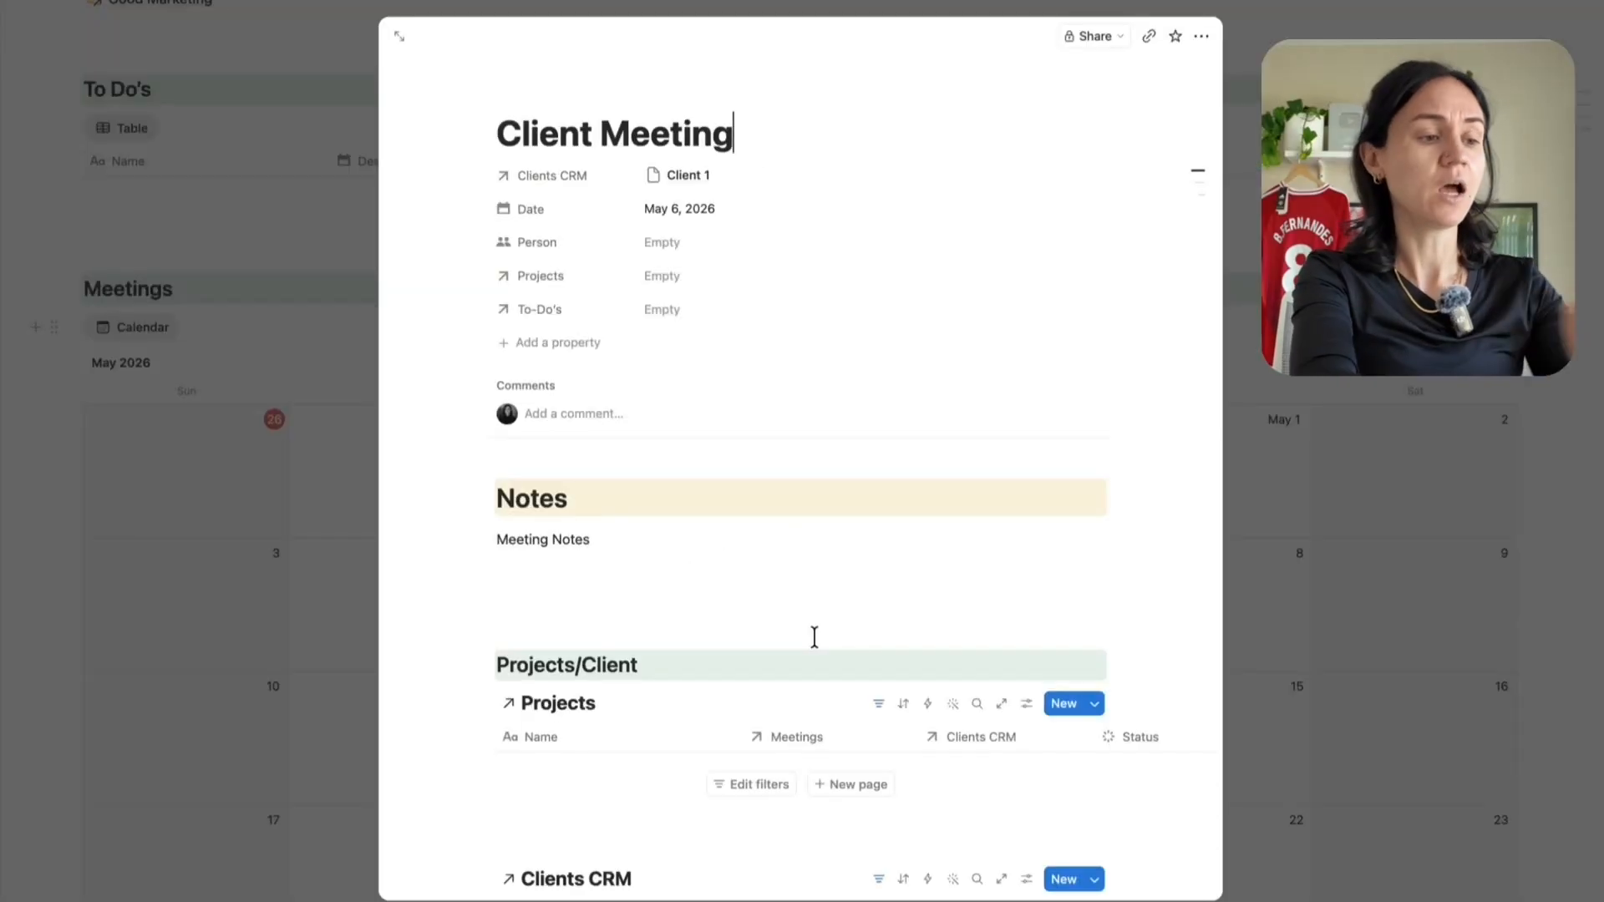
left_click(519, 582)
scroll(522, 585, "down", 5)
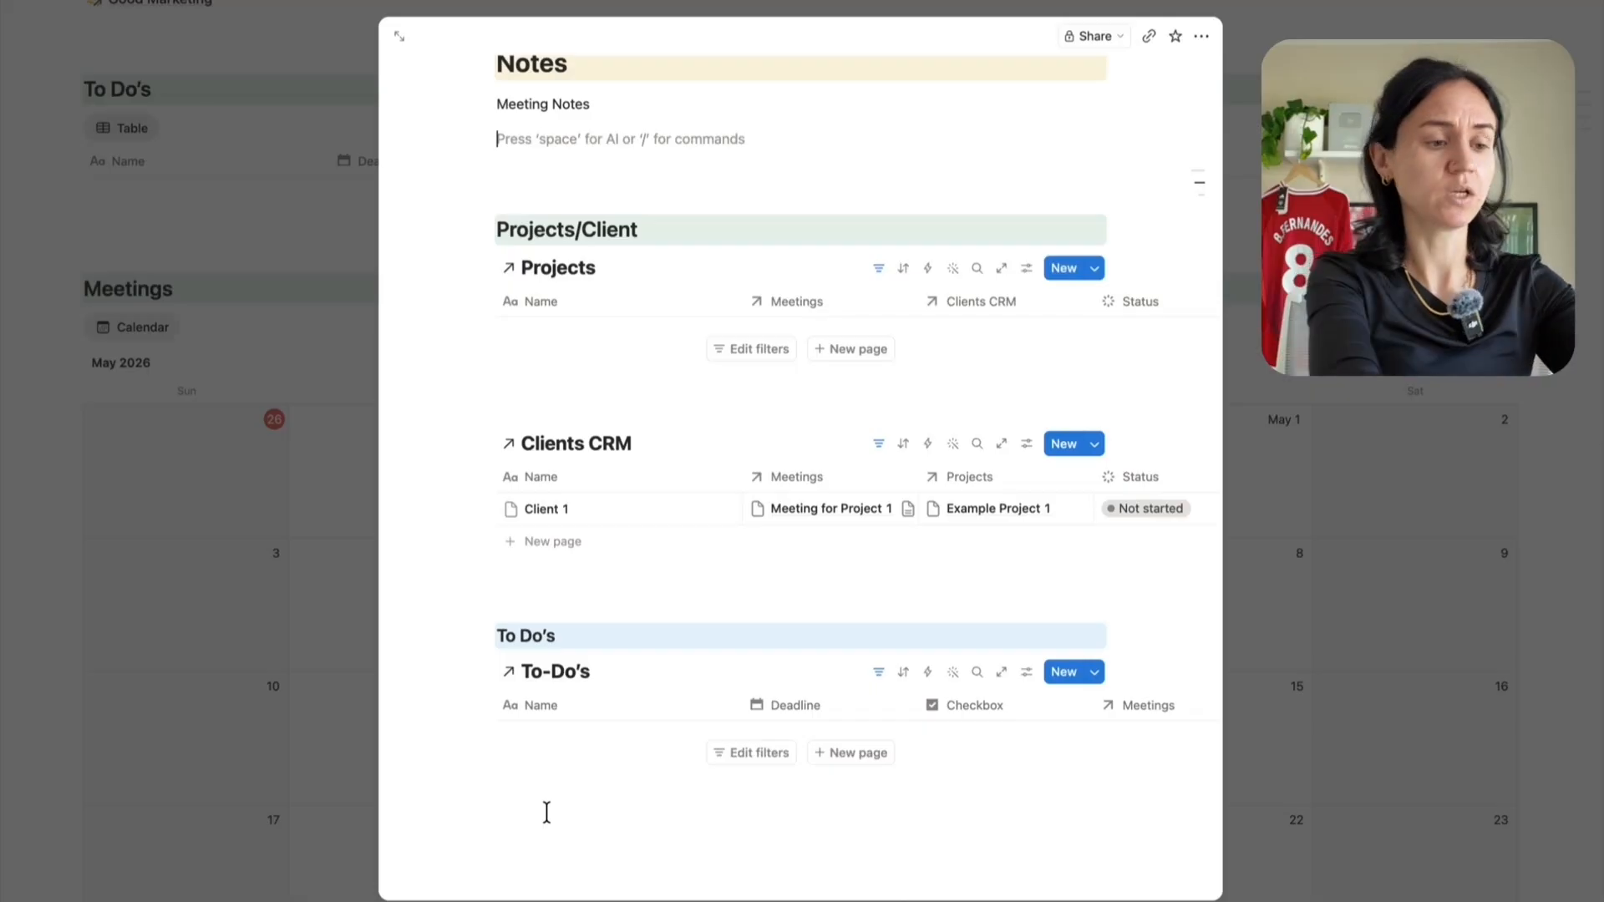
left_click(851, 754)
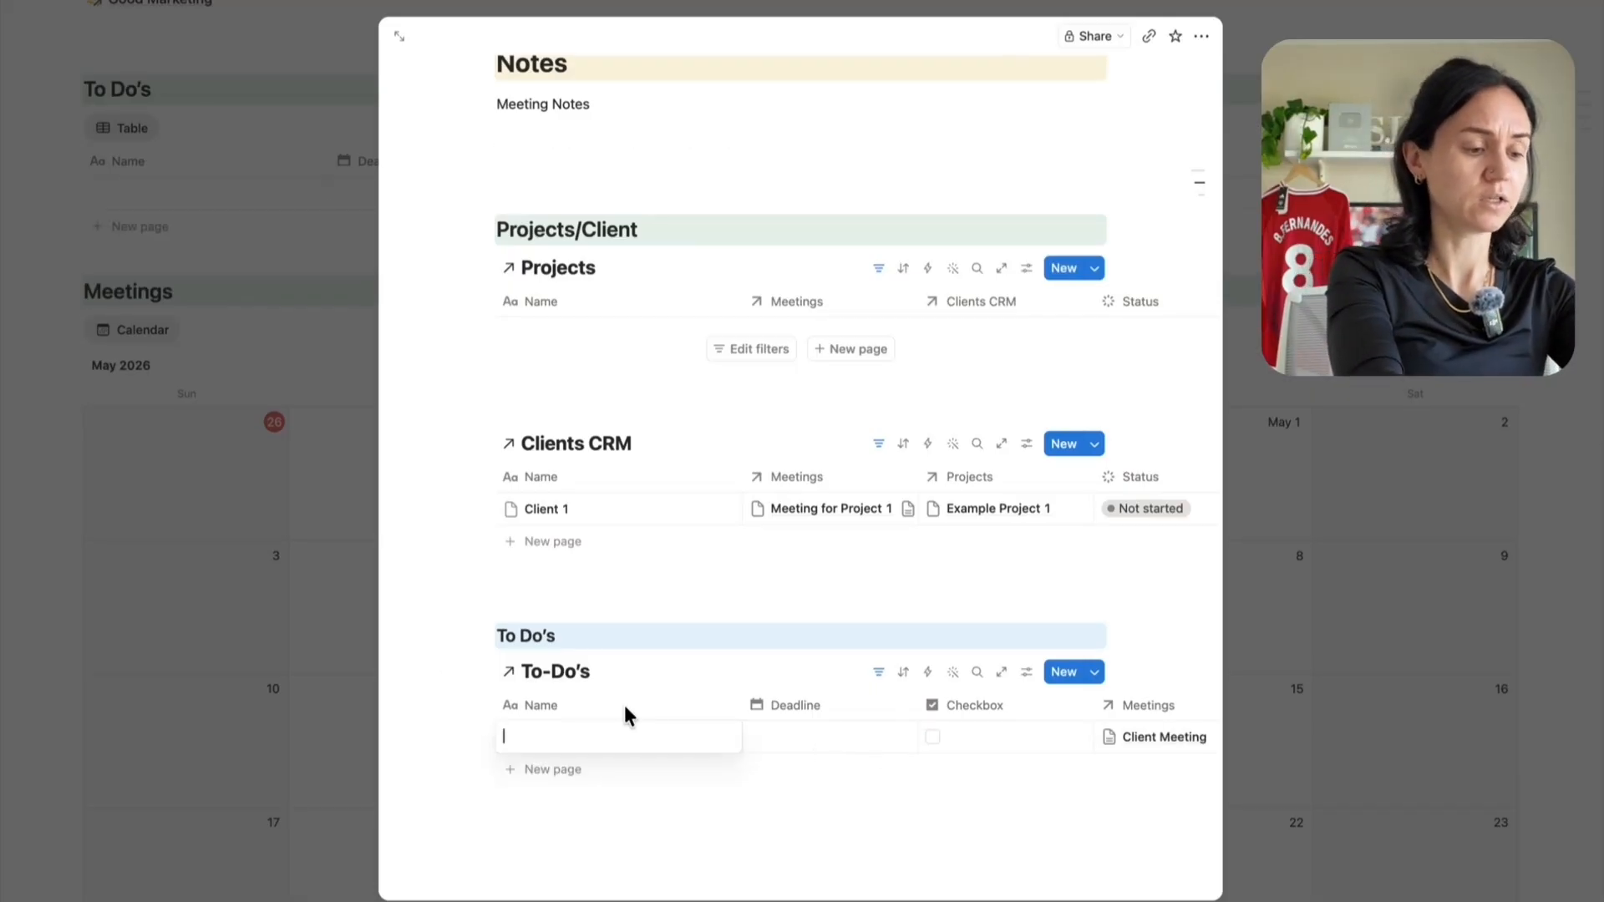
type("Send follow up email")
key("Escape")
left_click(784, 746)
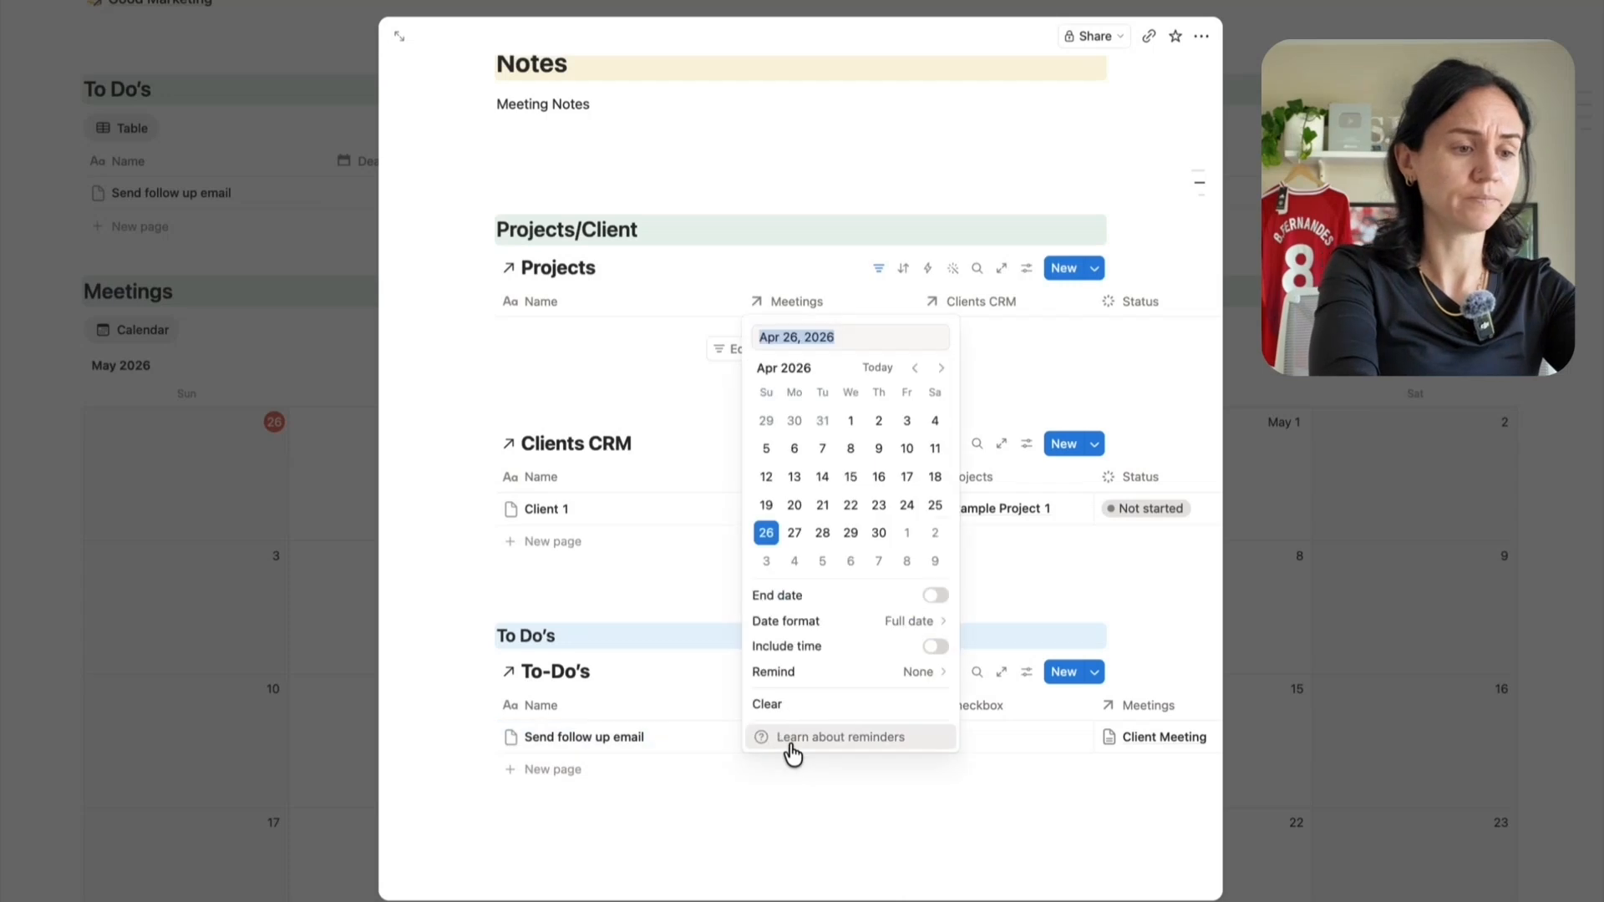
left_click(906, 561)
key("Escape")
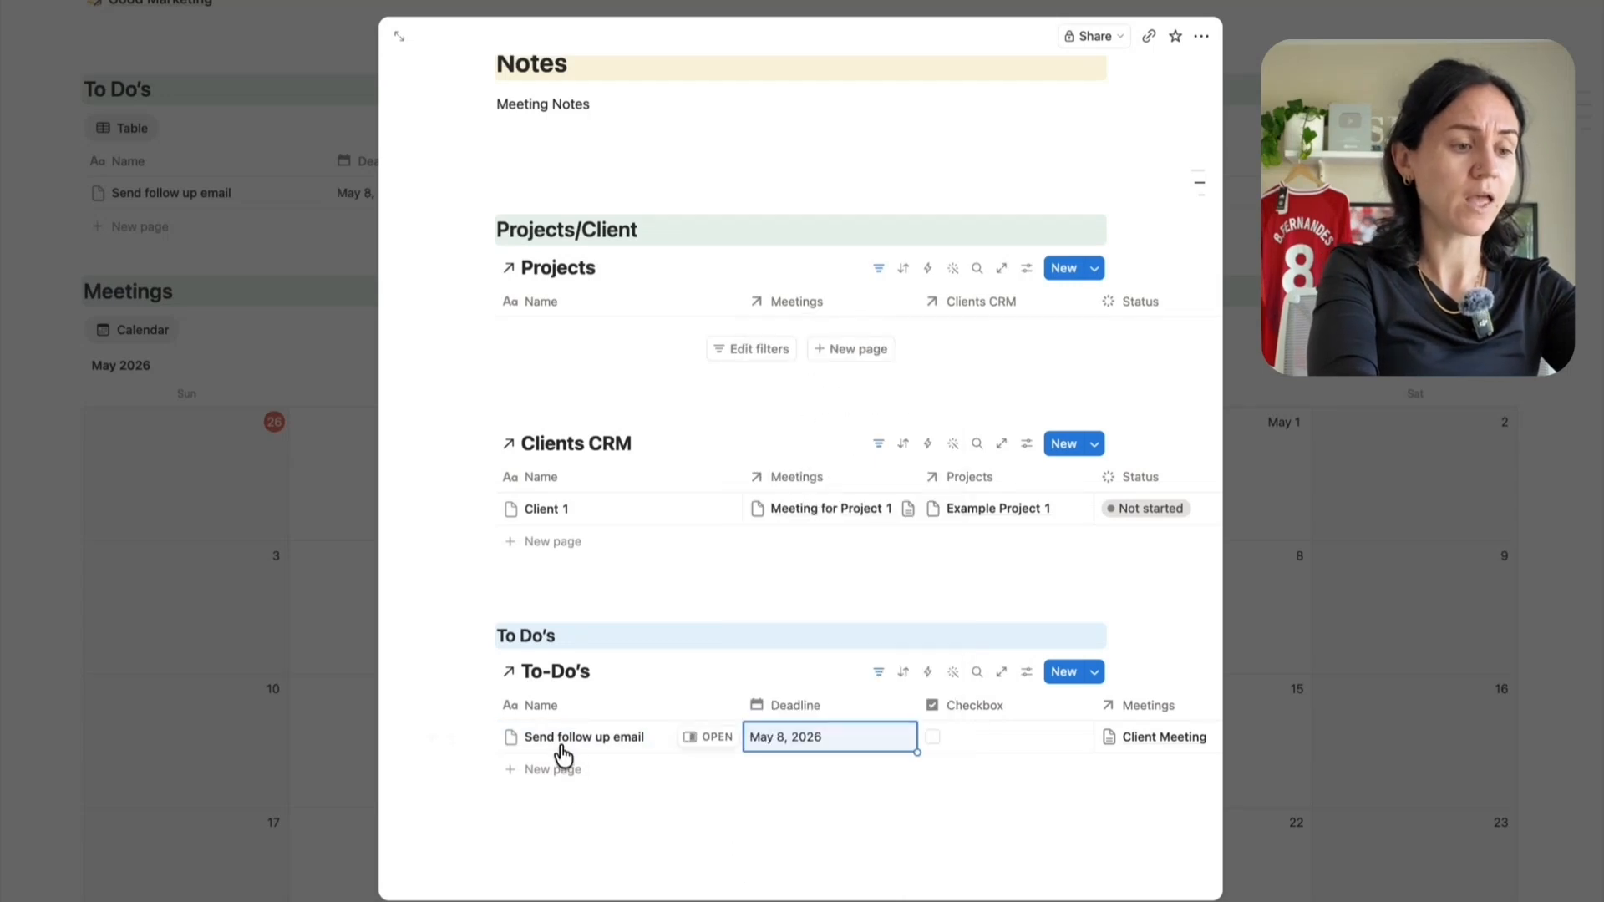
Add a second to-do named Write up deck with a May 7, 2026 deadline to the Client Meeting page
left_click(560, 767)
type("Write up deck")
key("Escape")
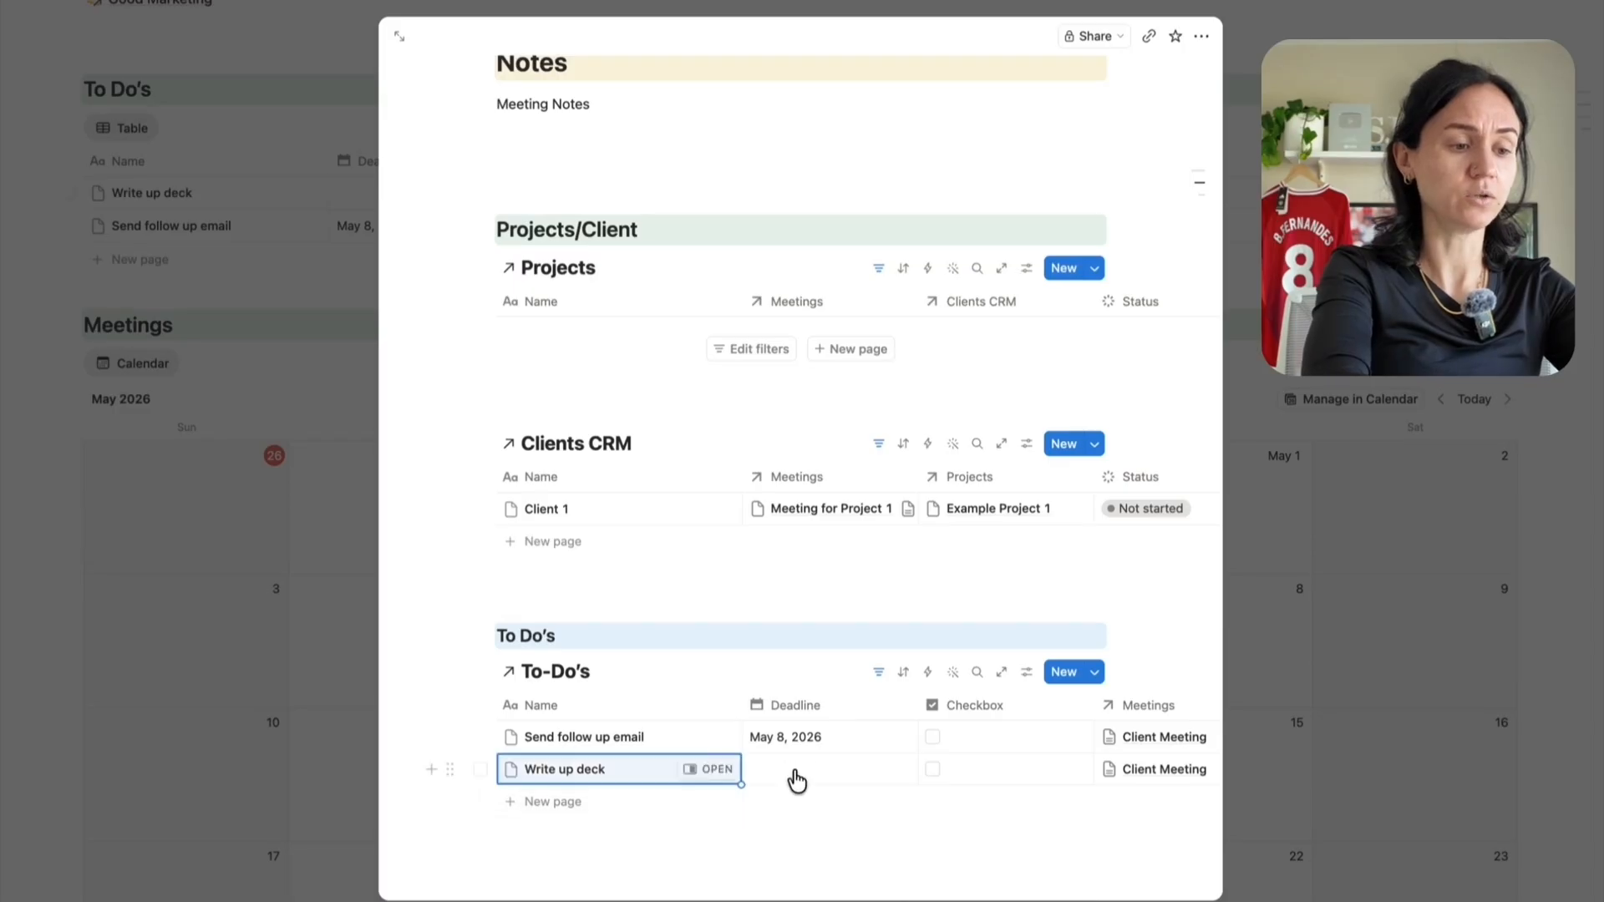
left_click(797, 780)
left_click(859, 592)
key("Escape")
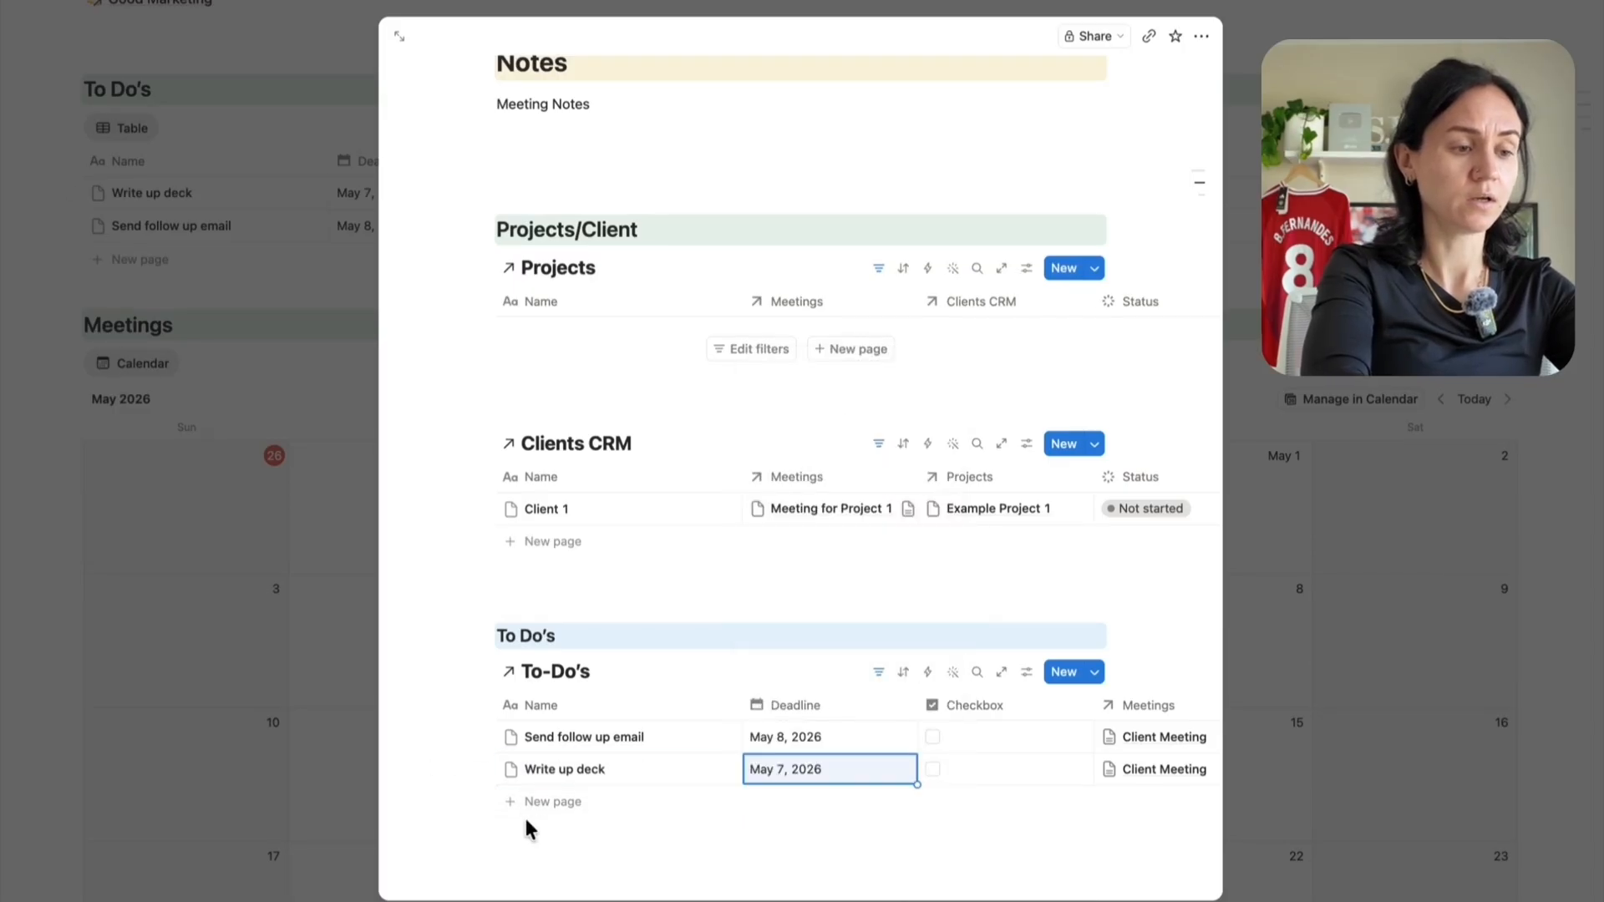
Add a third to-do named Send invite to next meeting with a May 2, 2026 deadline, and close the meeting page
left_click(552, 802)
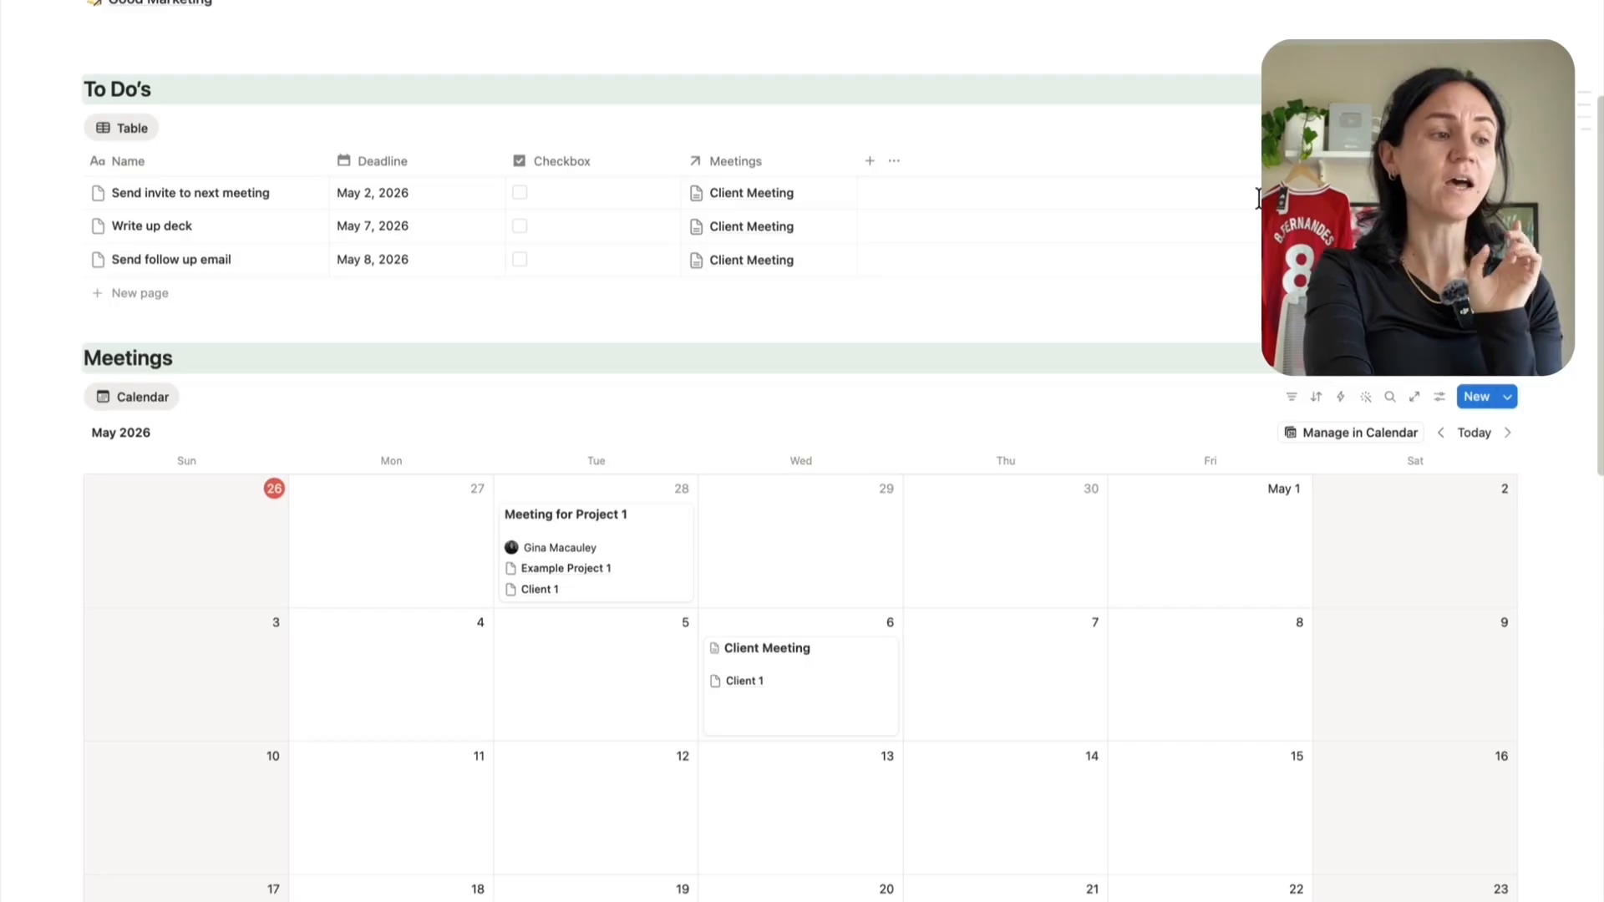
scroll(947, 584, "up", 3)
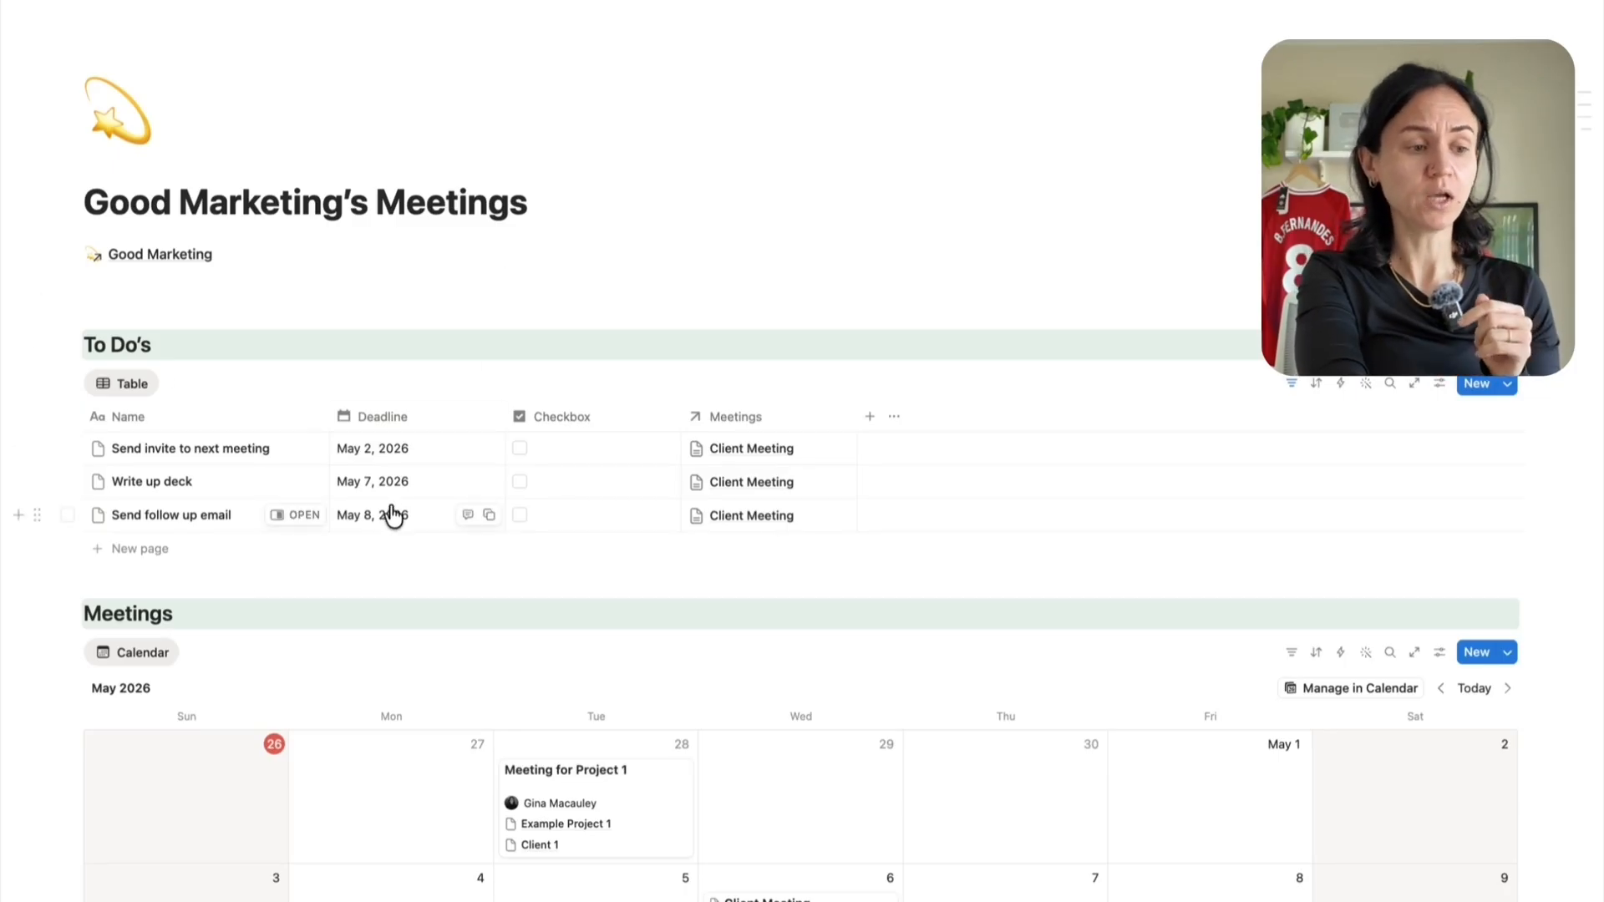
Open Client 1 from the CRM board and follow its linked Client Meeting to examine the related to-dos
scroll(393, 515, "down", 4)
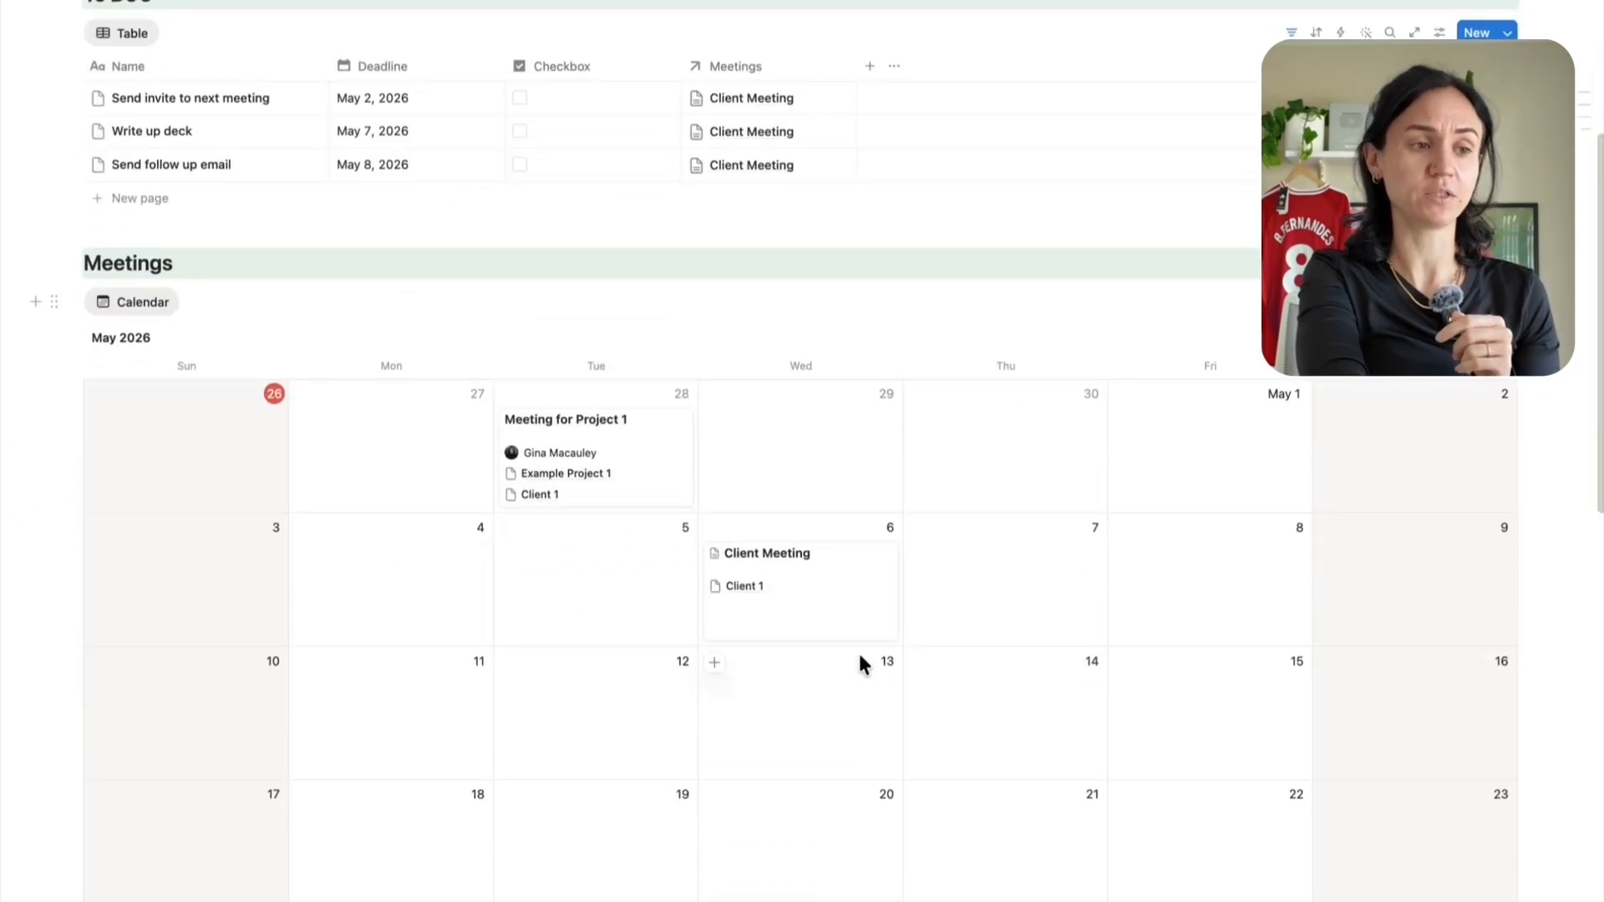
scroll(861, 660, "down", 12)
left_click(213, 547)
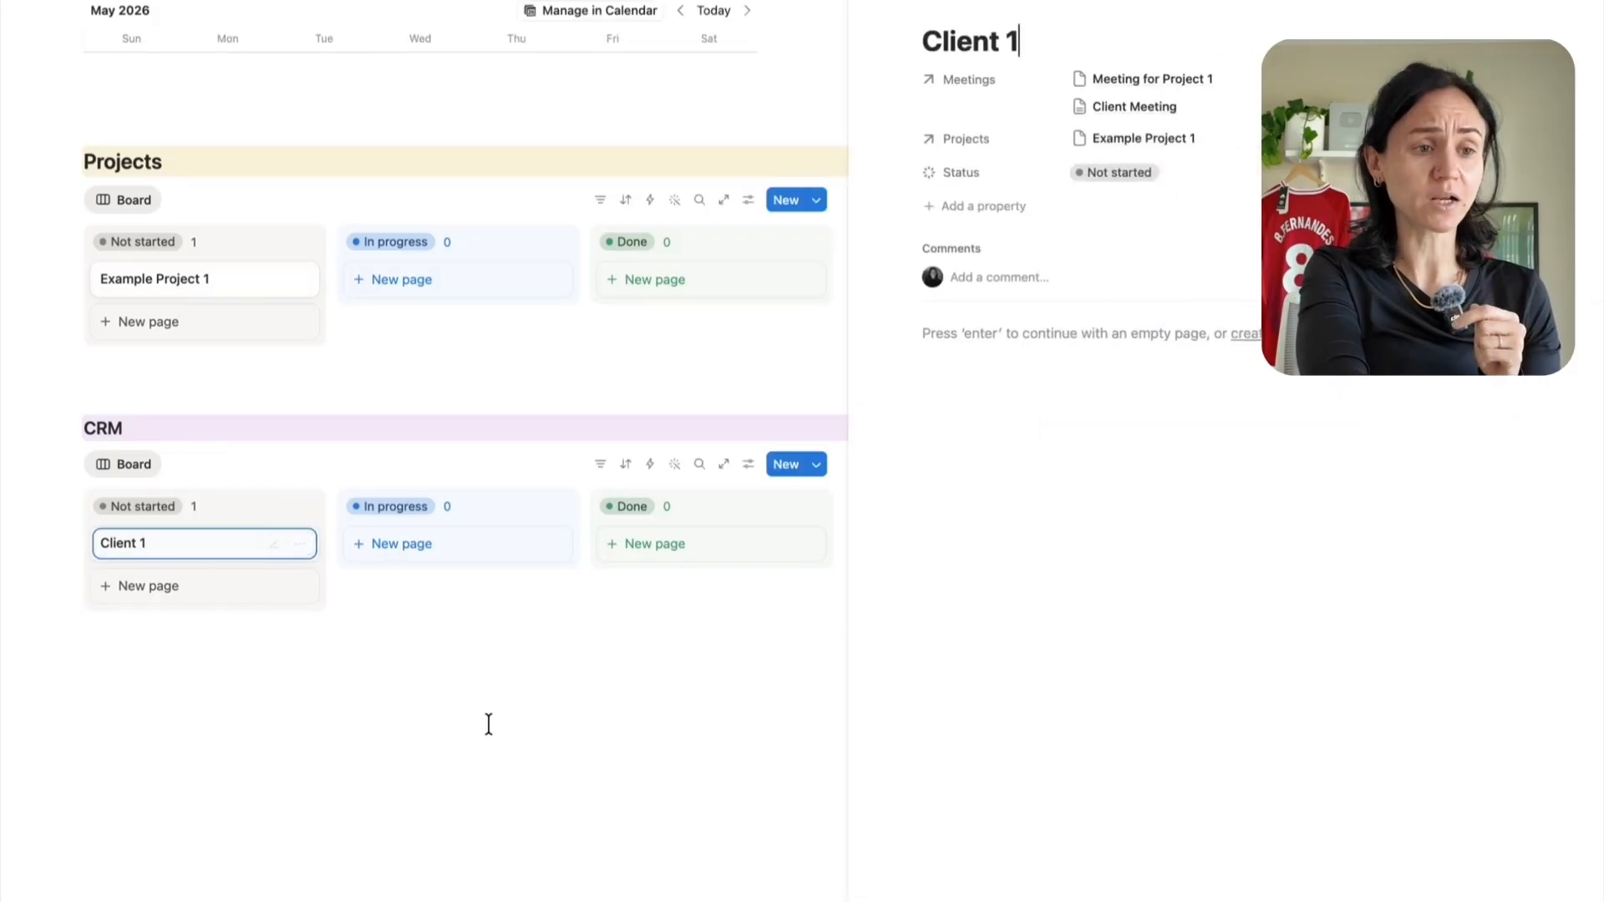
left_click(1138, 109)
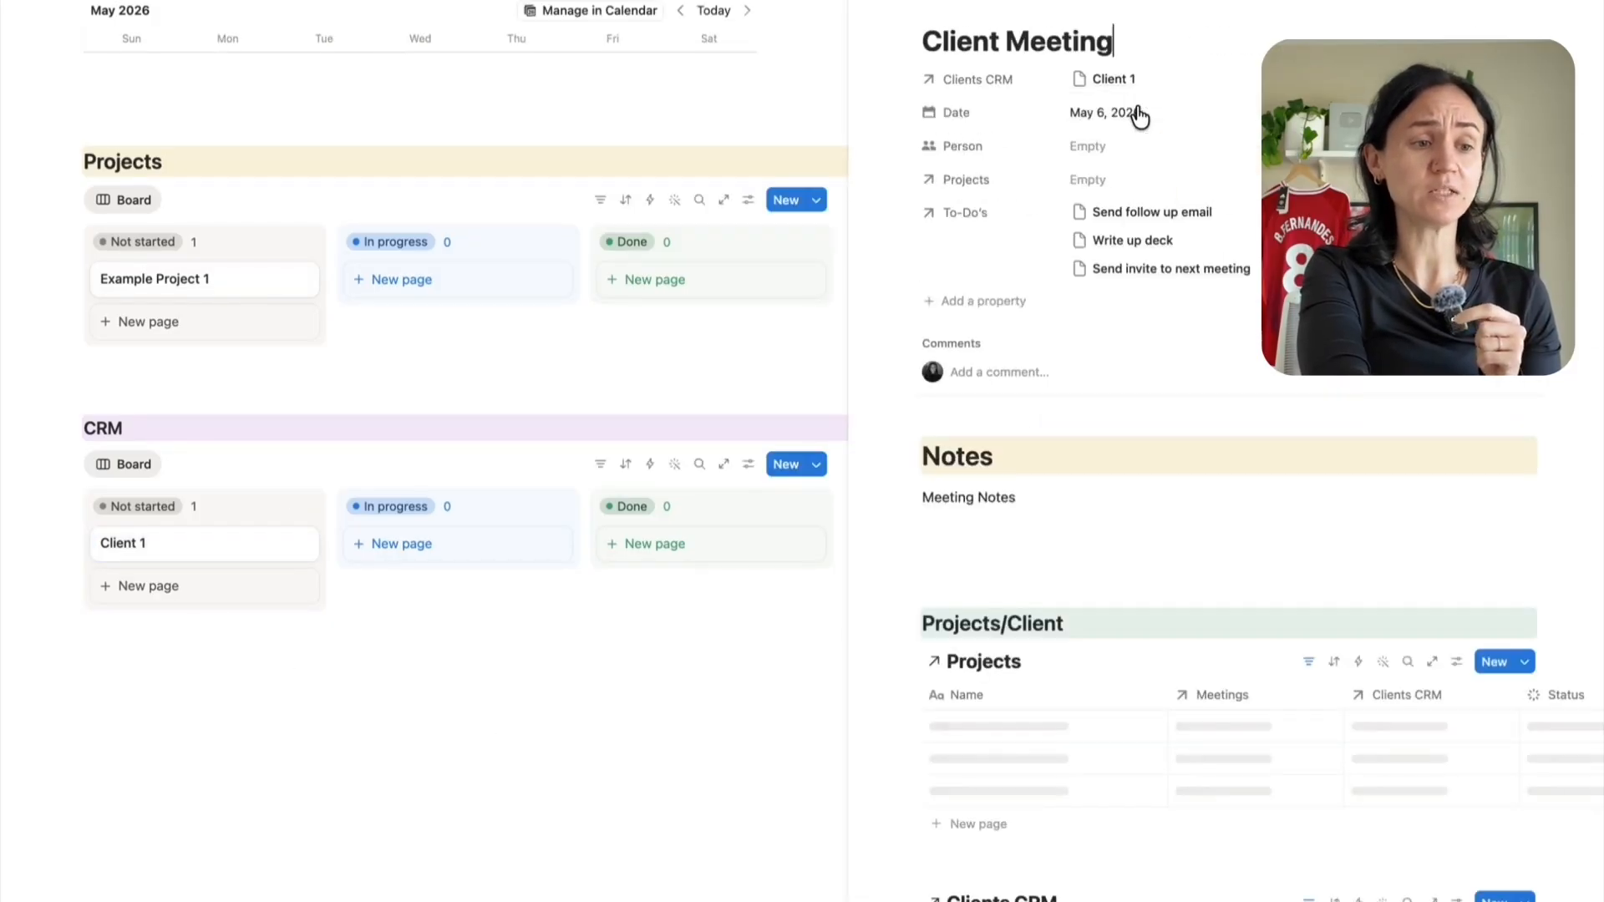
scroll(1108, 826, "up", 2)
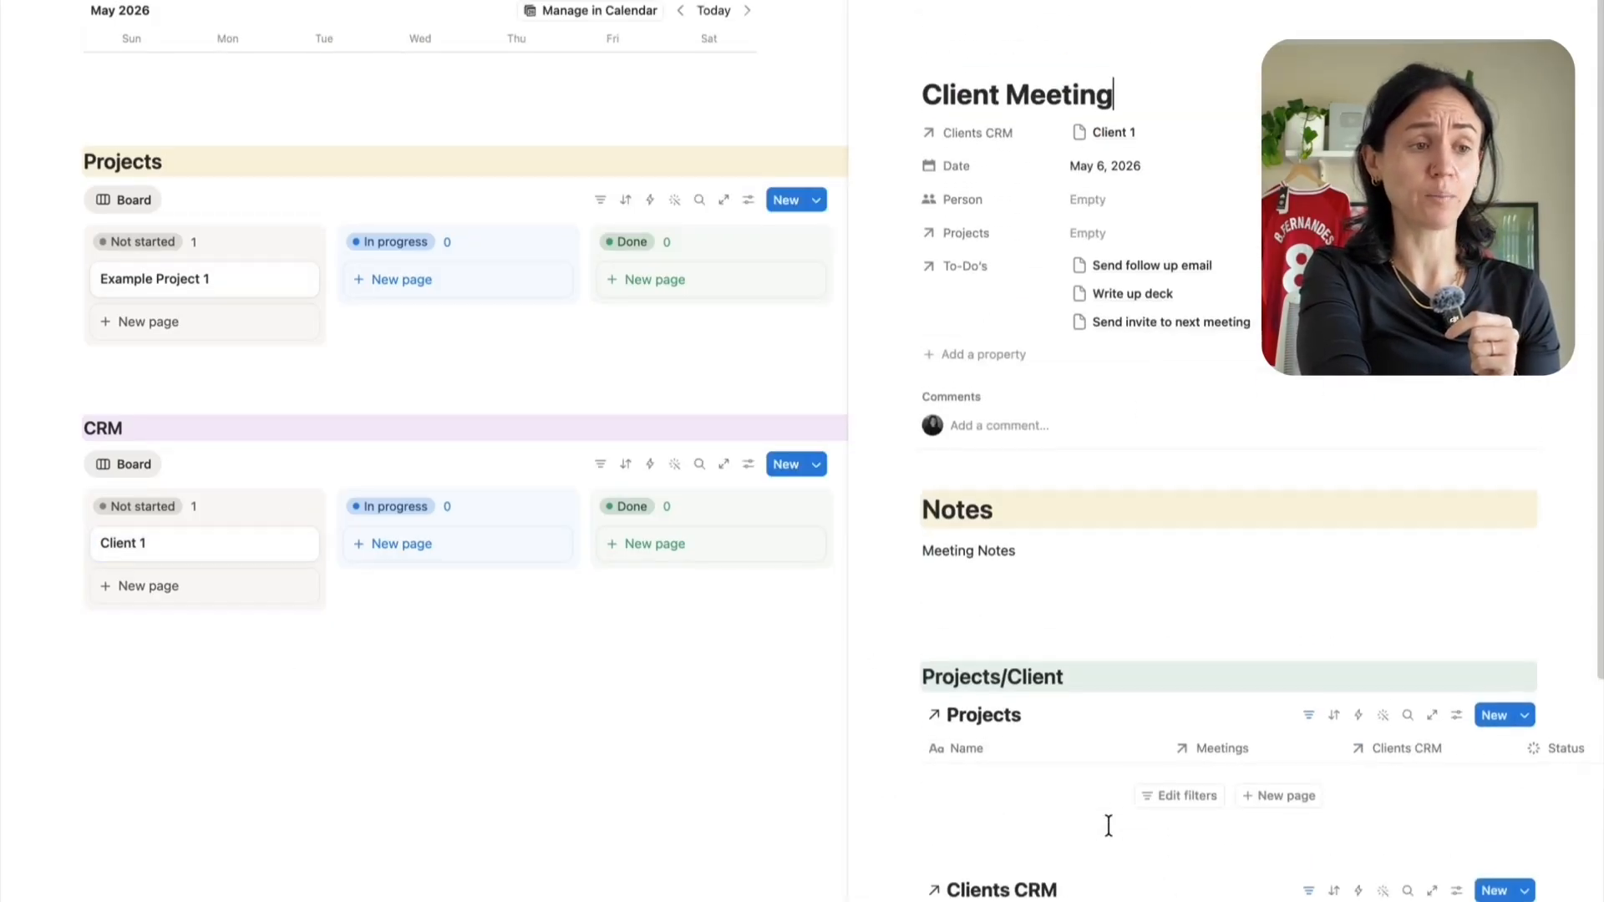
left_click(678, 802)
scroll(679, 802, "up", 15)
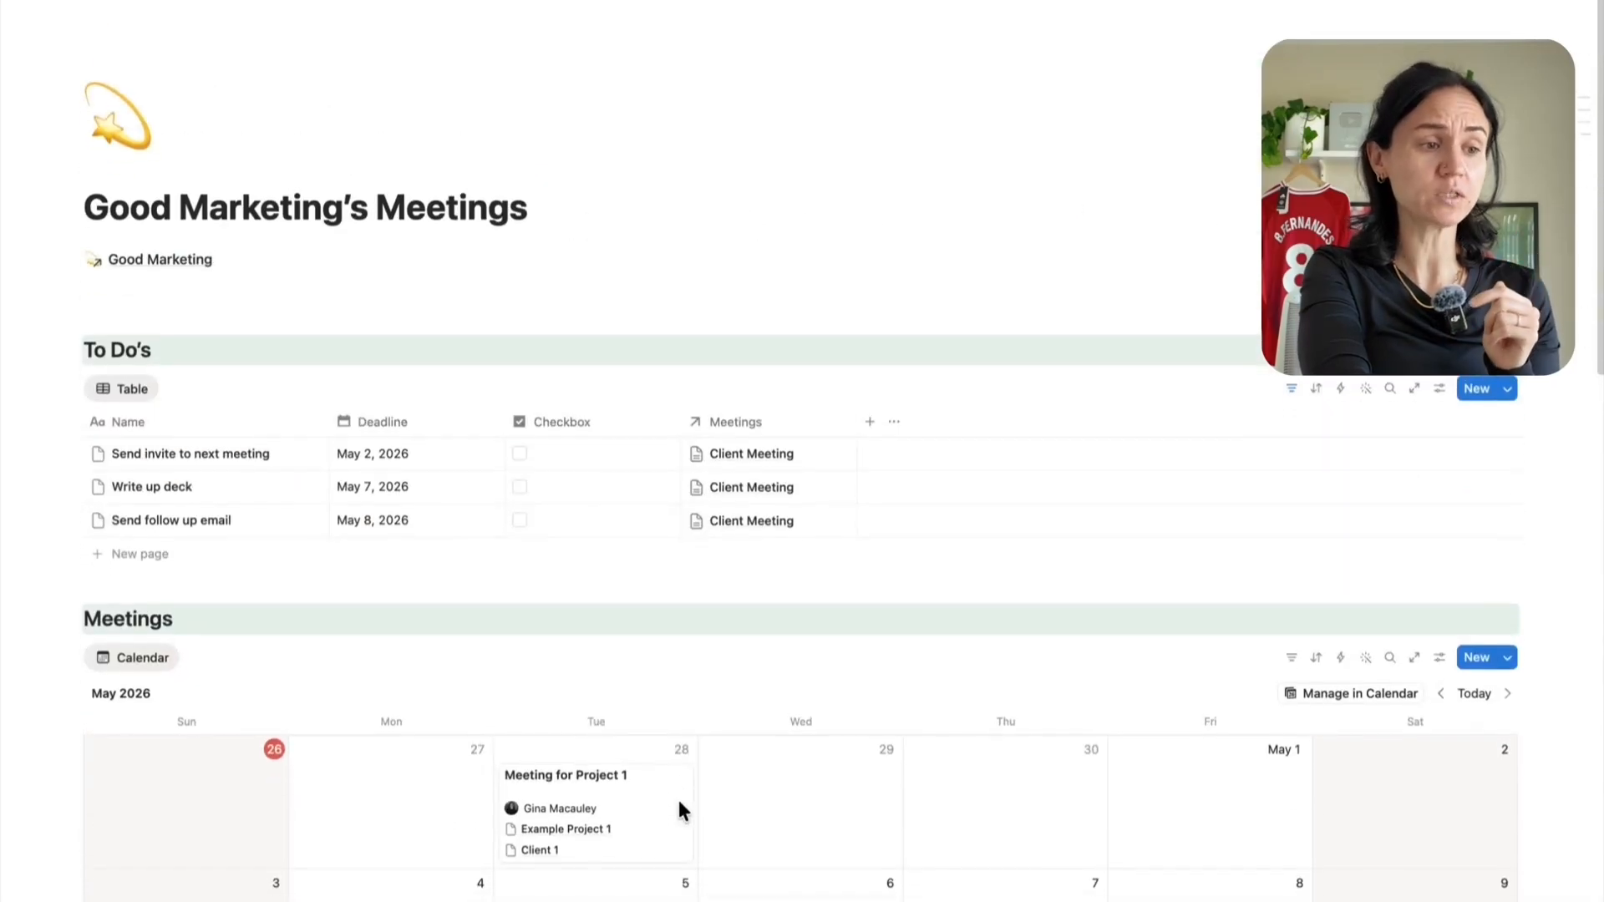
Tick off all three to-dos in the main page's To Do's table
left_click(519, 448)
left_click(519, 450)
left_click(518, 449)
Open Client Meeting from the Meetings calendar and check its To-Do's list, then close the page
scroll(518, 449, "down", 2)
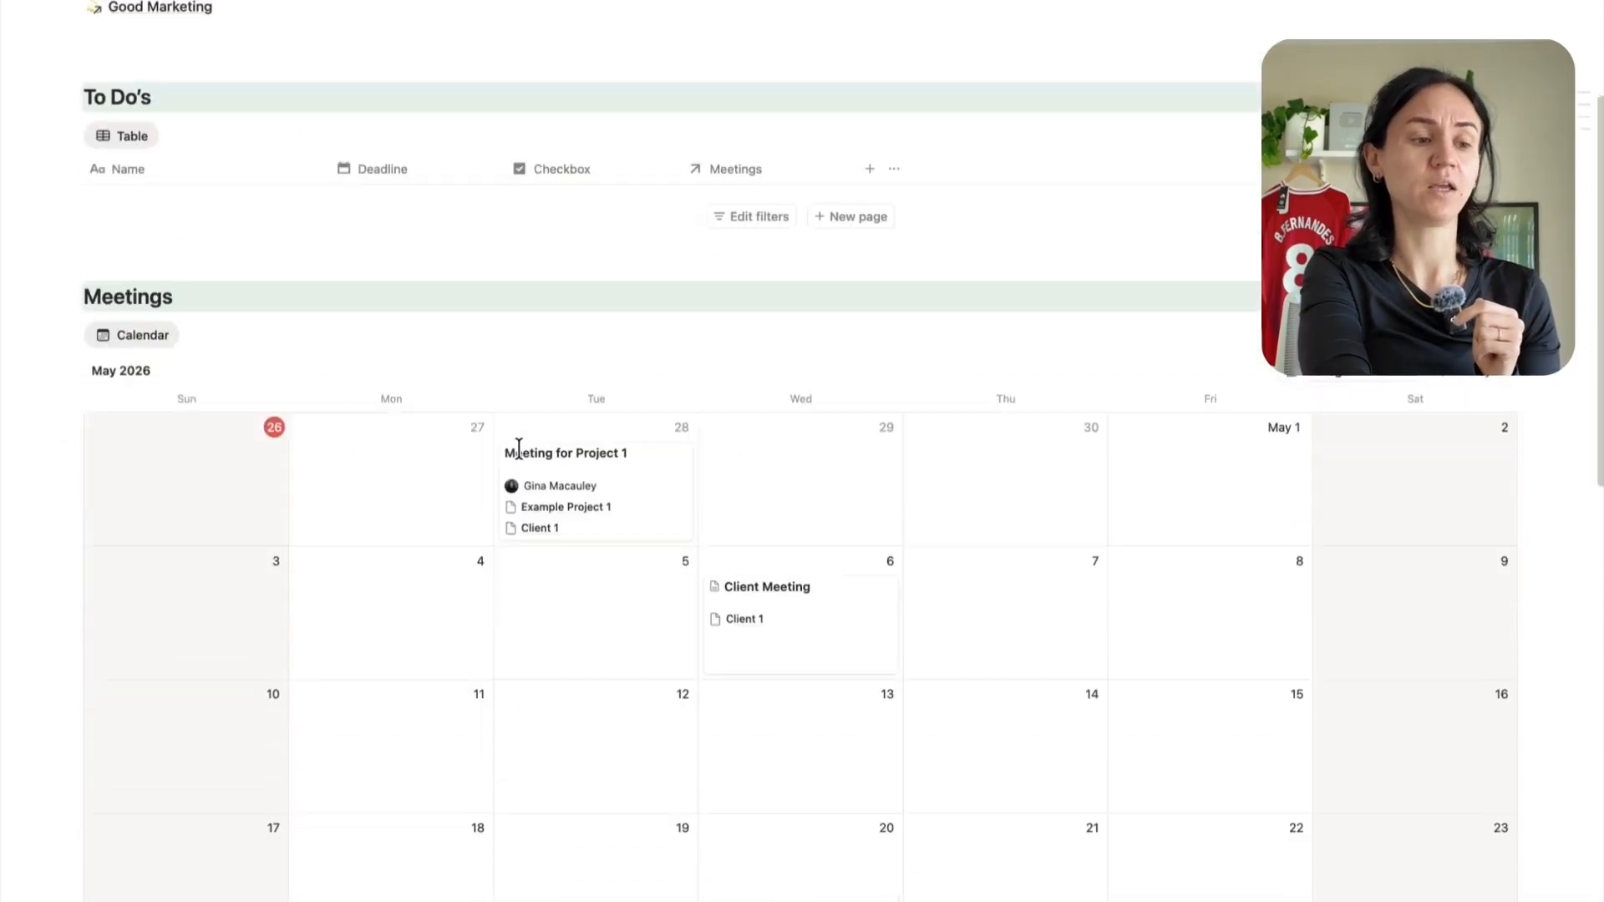
scroll(820, 519, "down", 3)
left_click(820, 519)
scroll(903, 454, "down", 5)
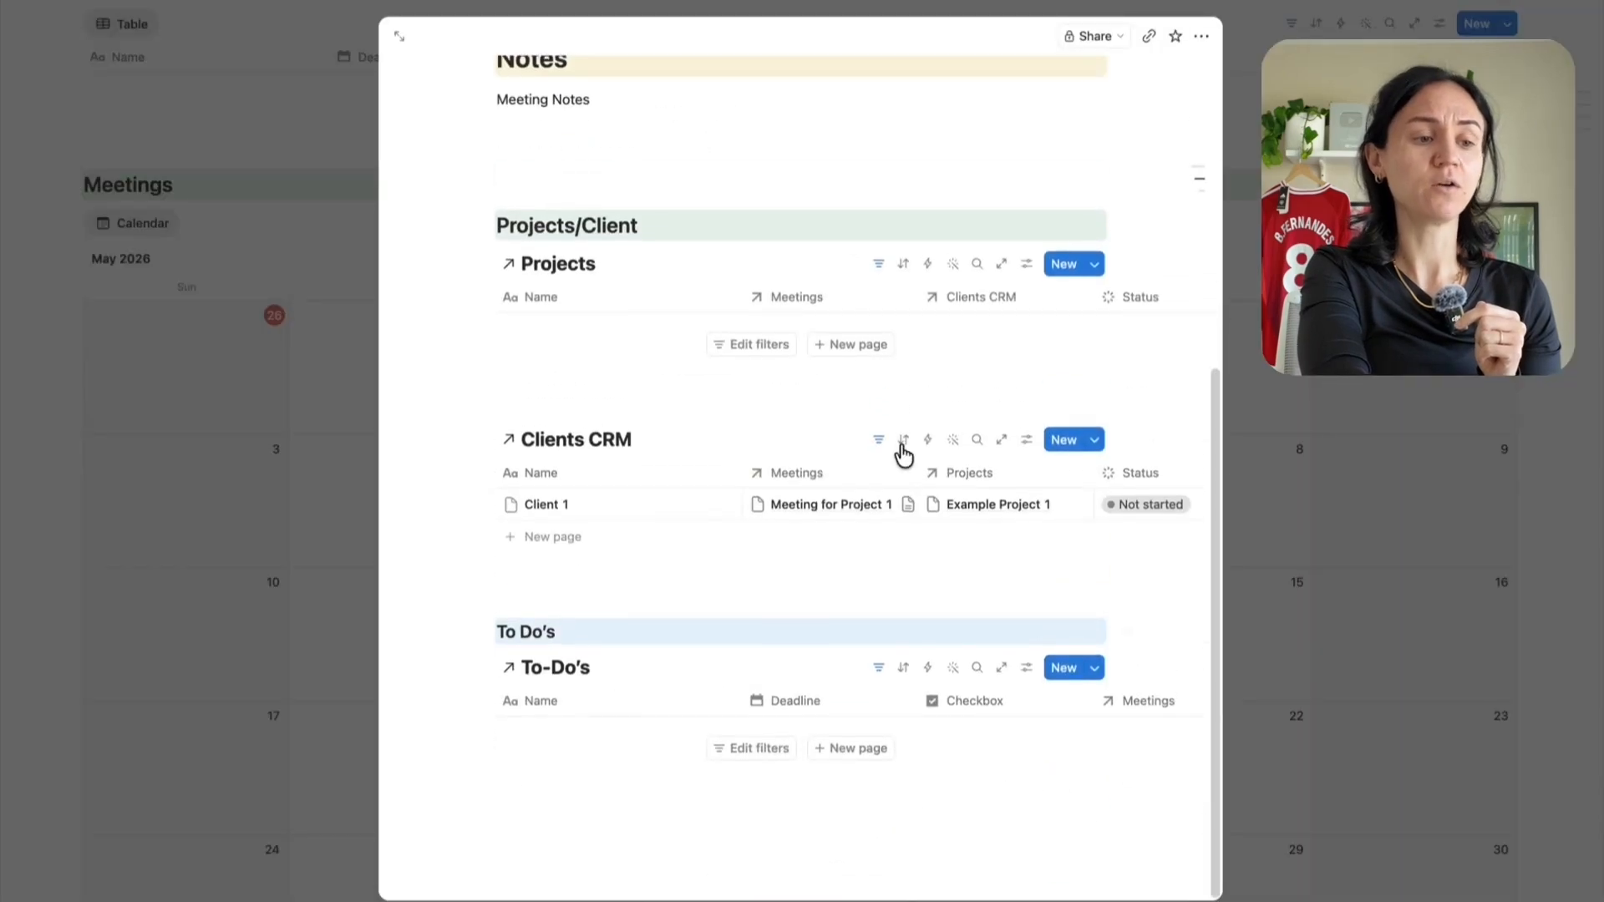
key("Escape")
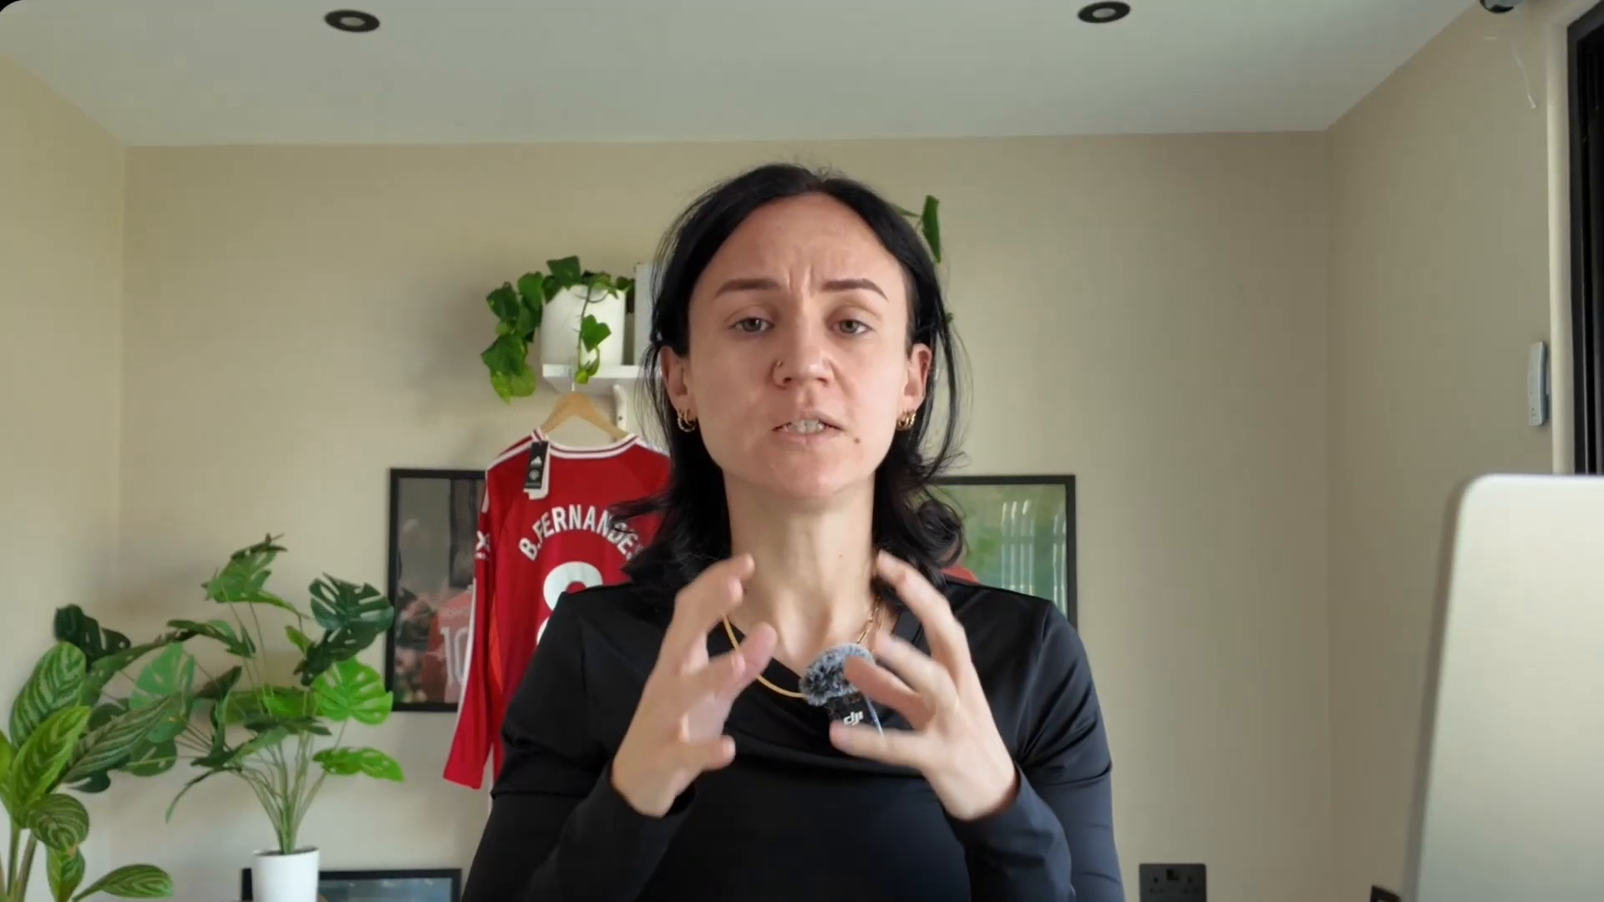